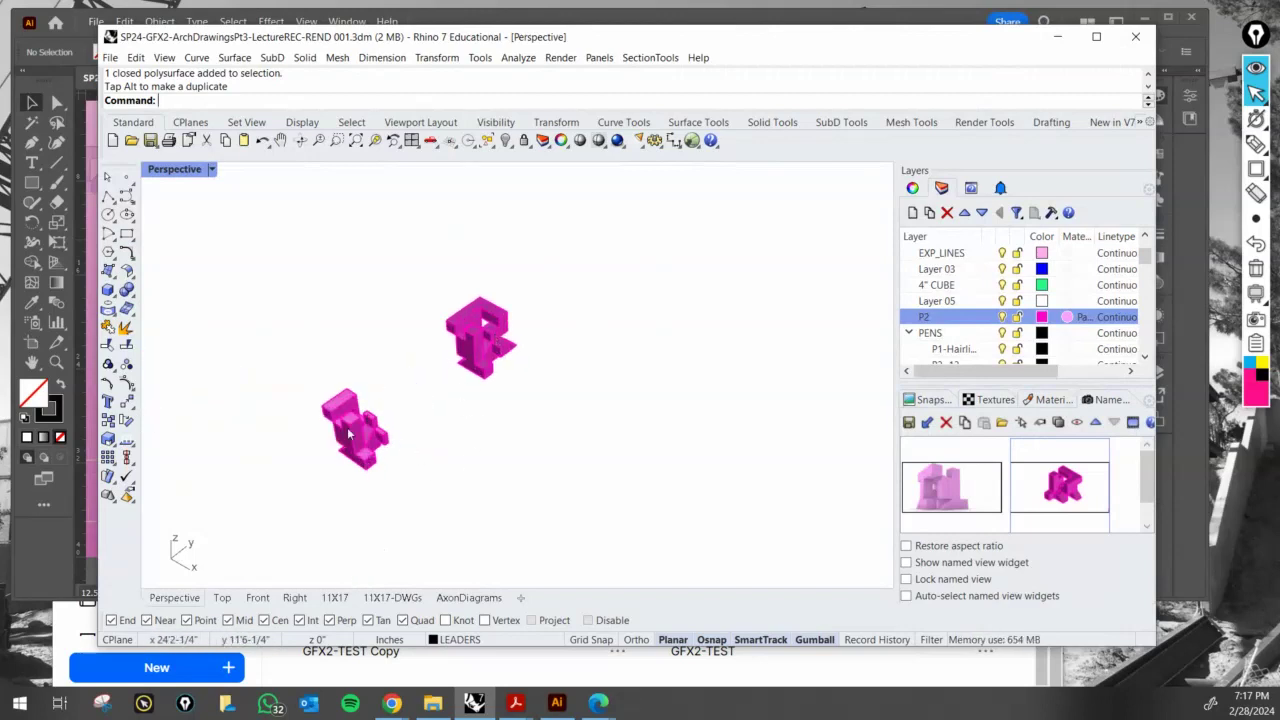
- Select the pink model in the Perspective view and move it clear of the neighbouring models
scroll(349, 427, up, 2)
scroll(349, 427, down, 8)
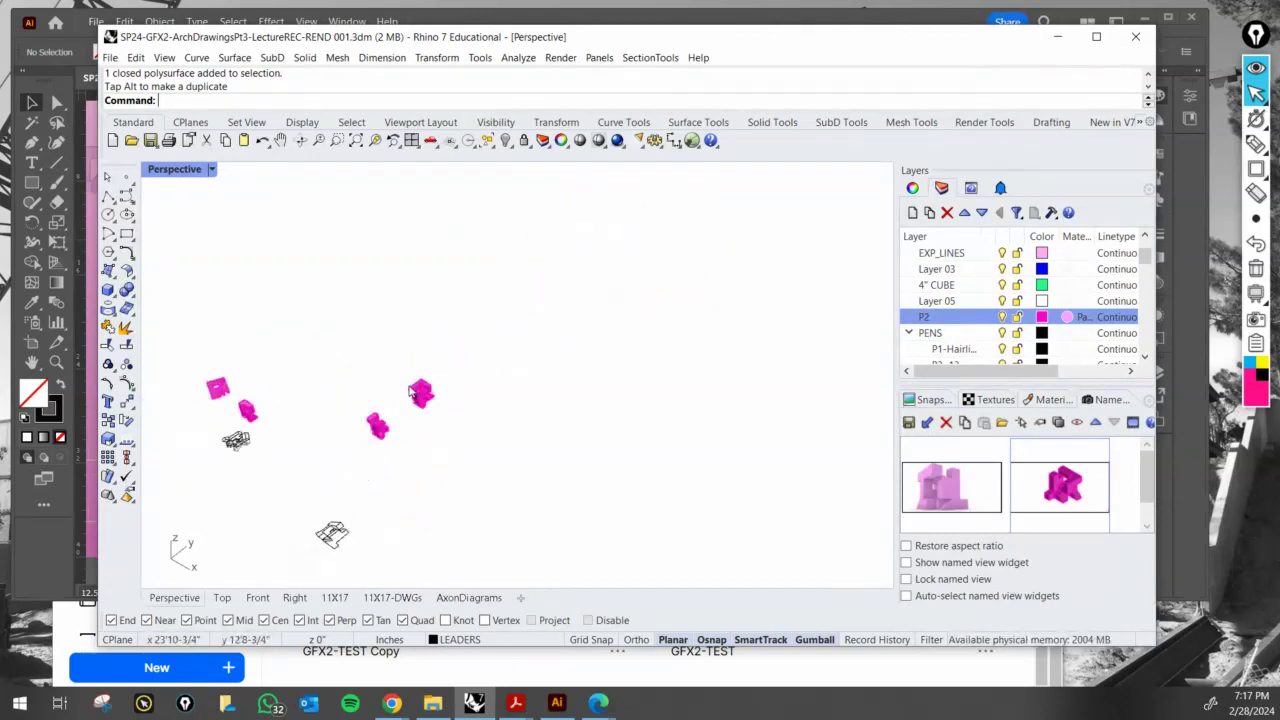
scroll(415, 390, up, 2)
click(418, 390)
scroll(420, 392, down, 5)
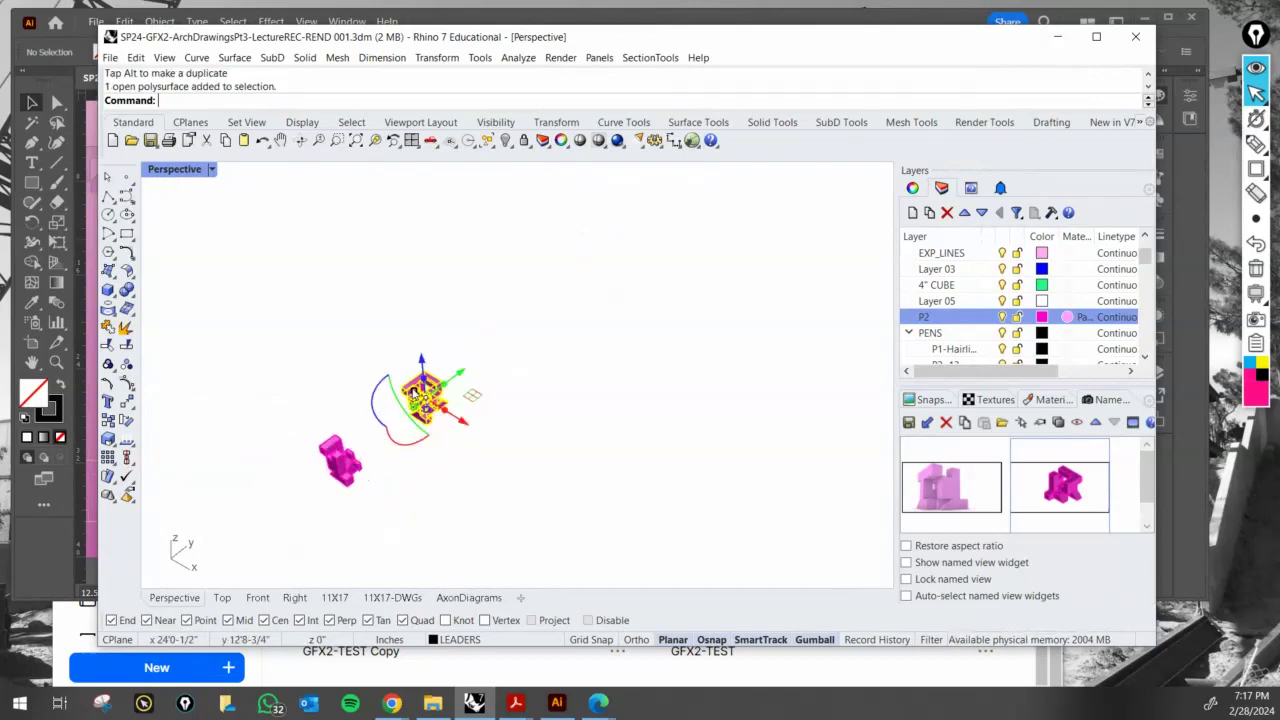
mouse_move(378, 387)
mouse_down()
mouse_move(720, 391)
mouse_move(720, 414)
mouse_move(700, 383)
mouse_up()
scroll(598, 380, up, 2)
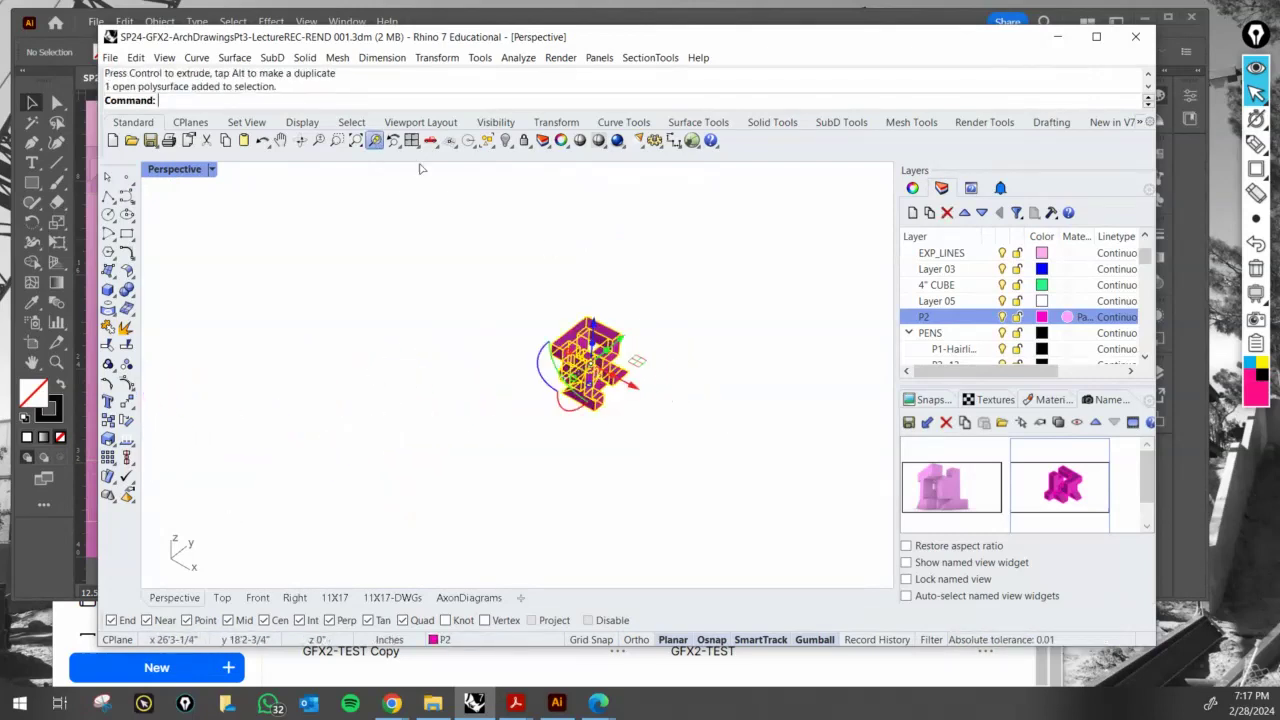
- Zoom to the selected model and orbit to a low corner perspective that fills the viewport
right_click(375, 140)
right_drag(600, 497, 493, 439)
scroll(460, 427, up, 5)
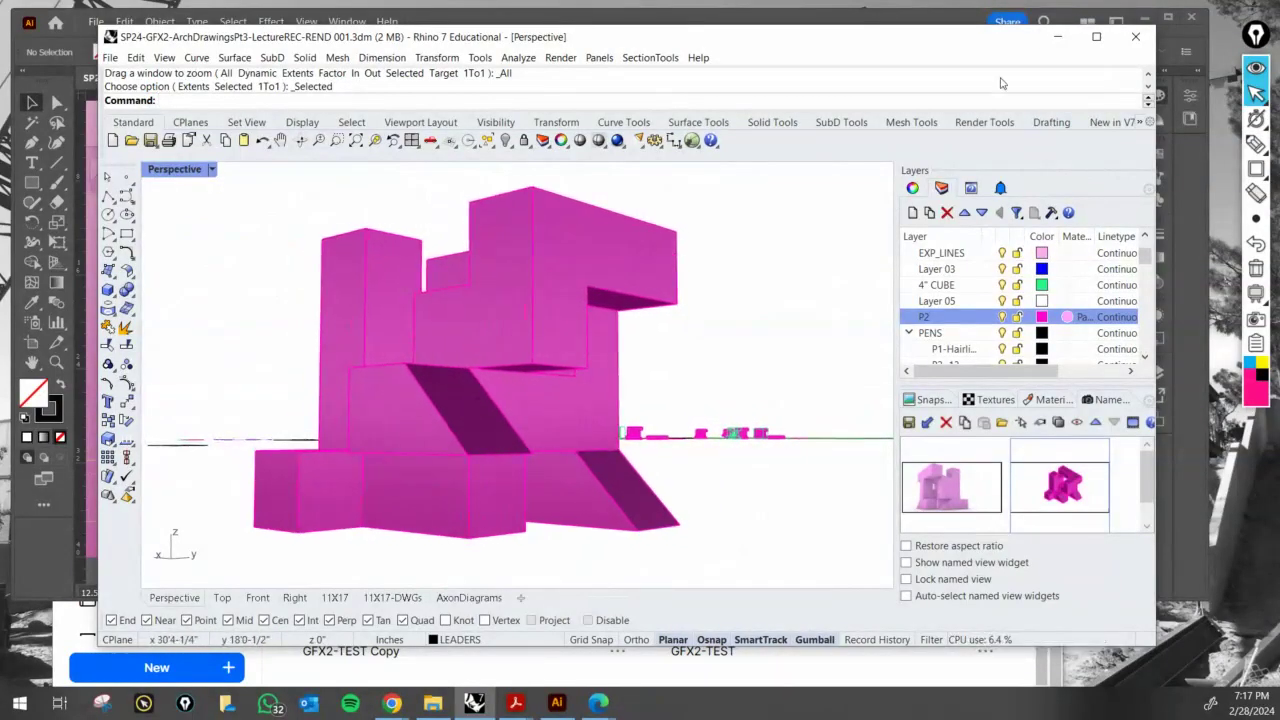
right_drag(572, 451, 614, 458)
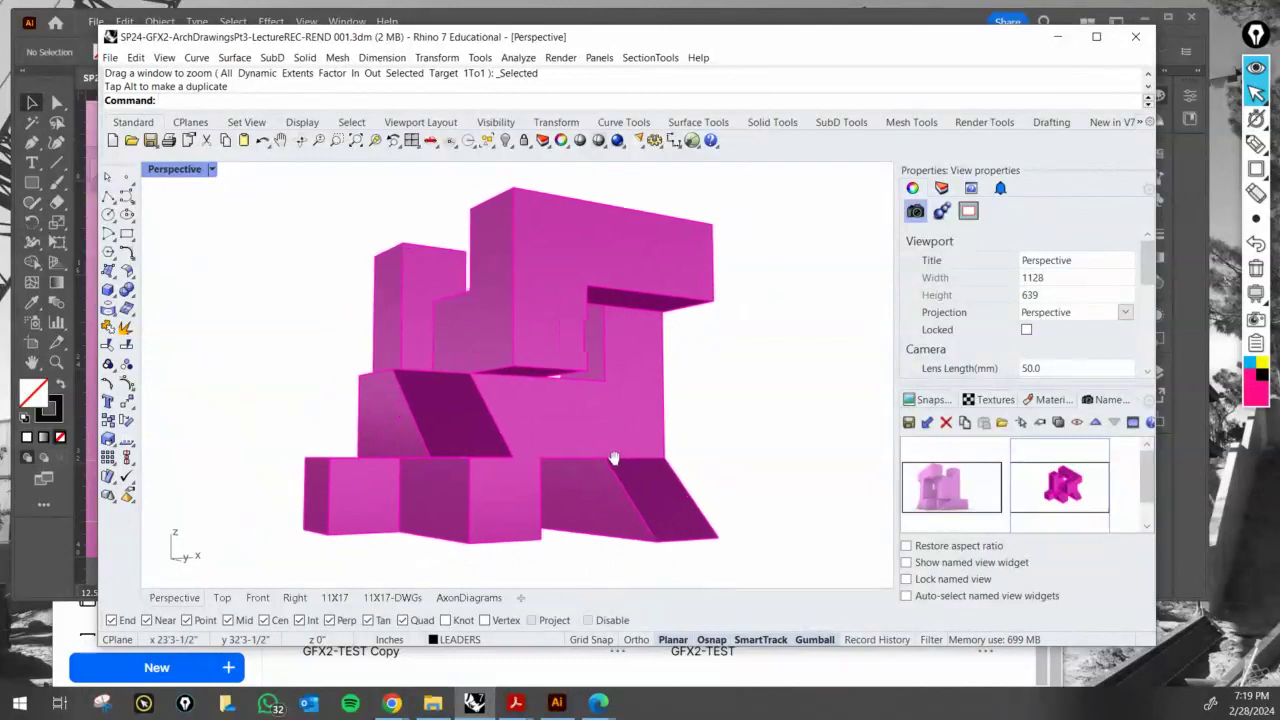
click(911, 424)
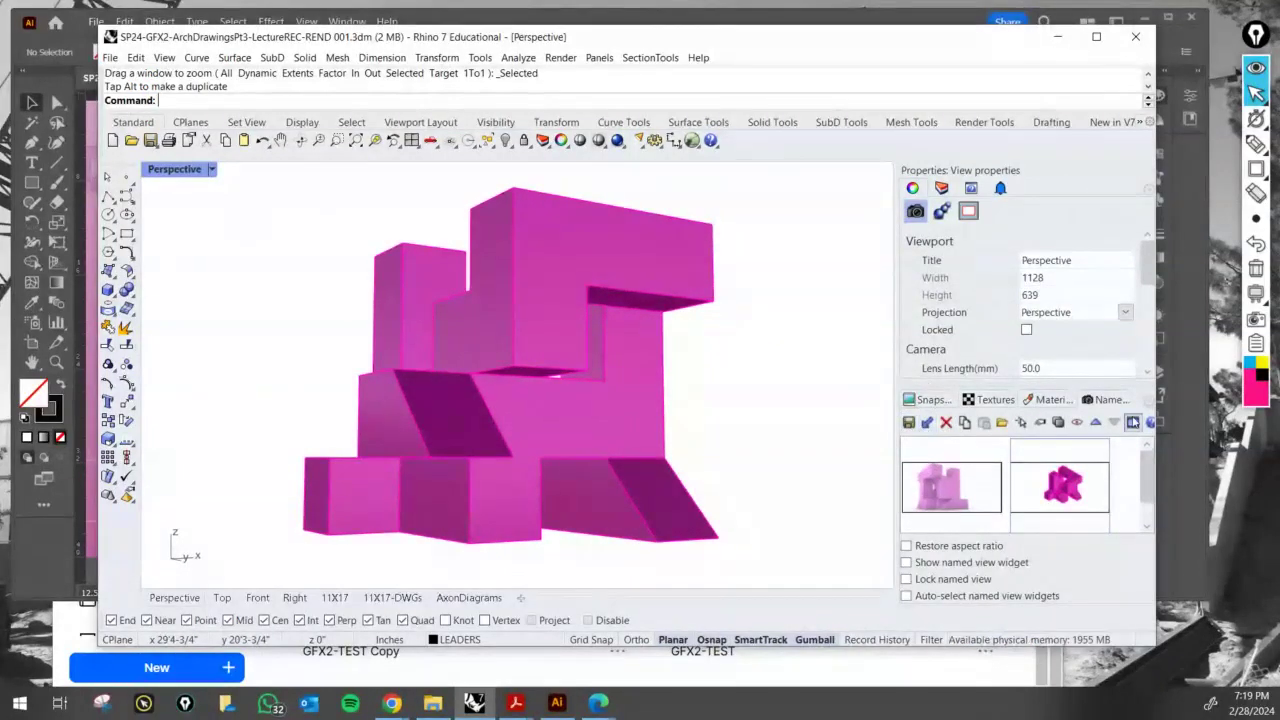
click(1120, 401)
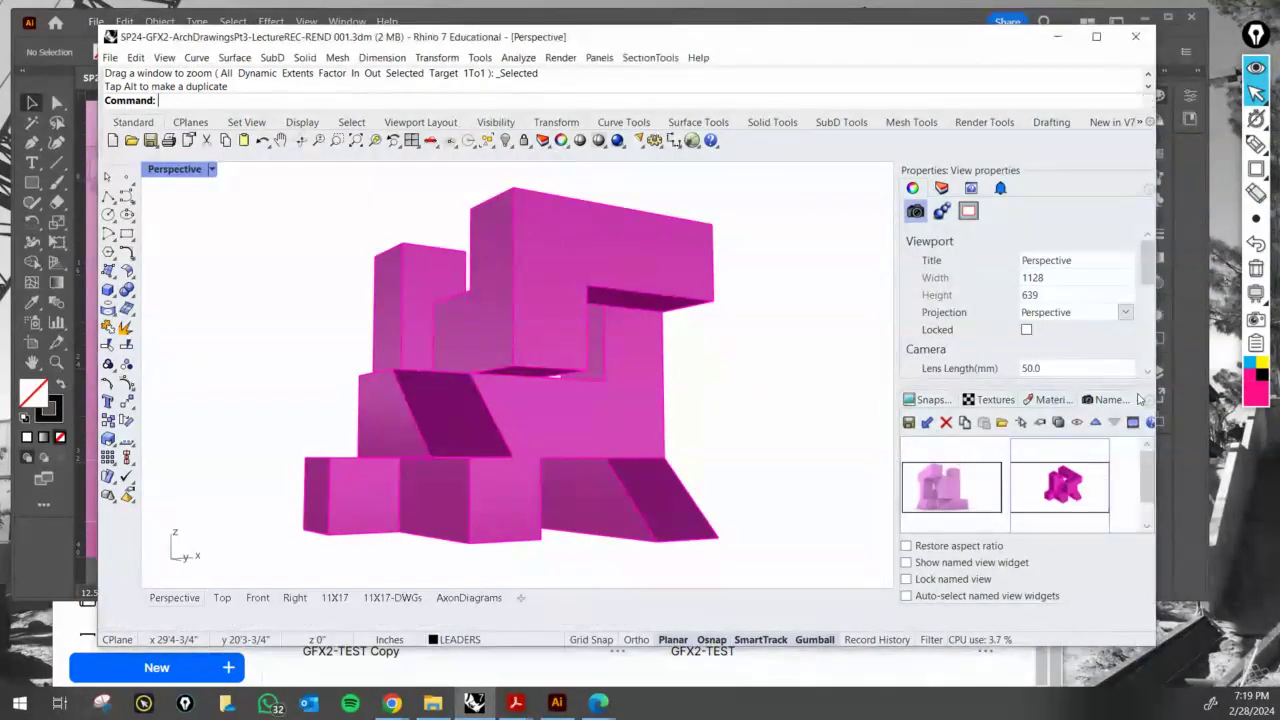
click(1142, 400)
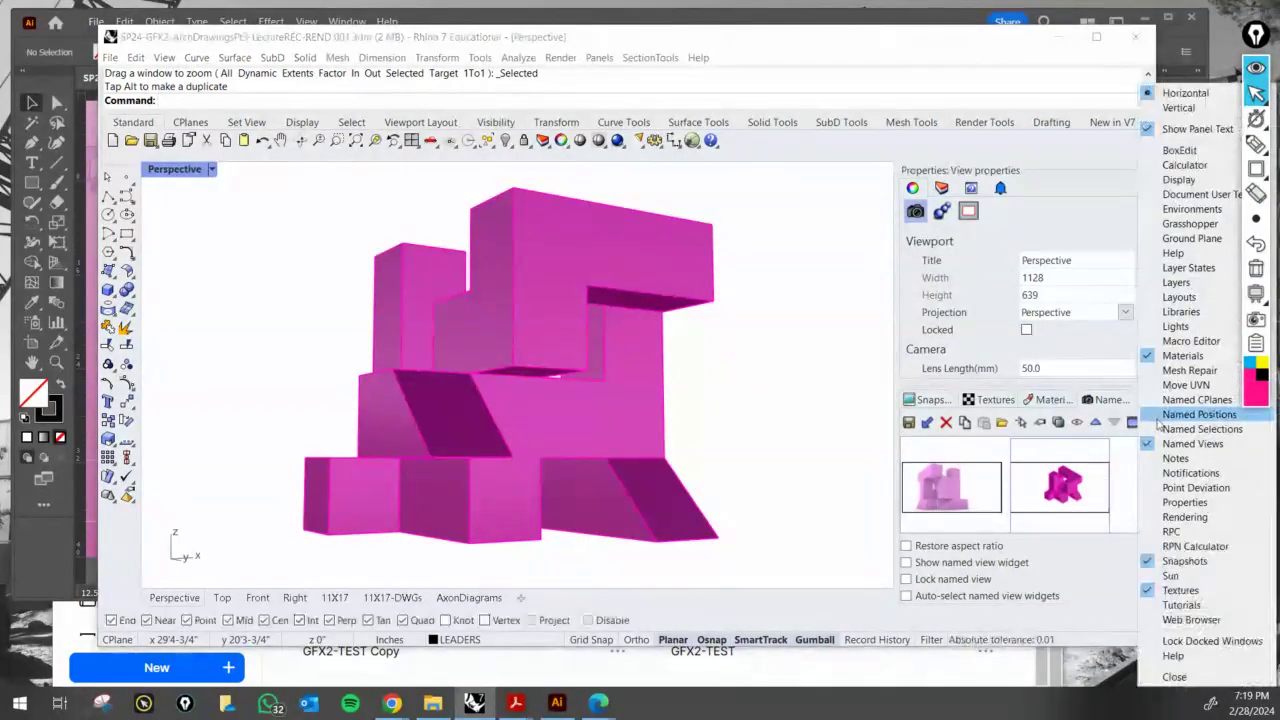
key(ctrl)
key(ctrl)
key(ctrl)
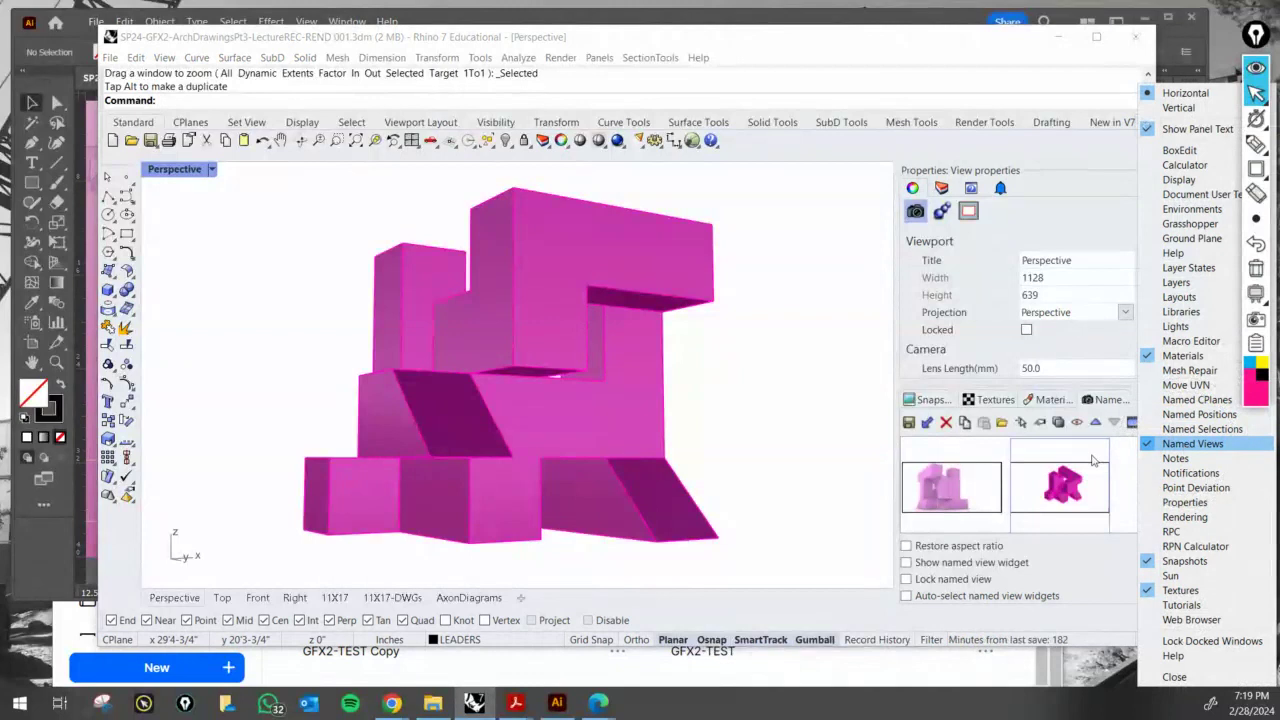
click(1119, 459)
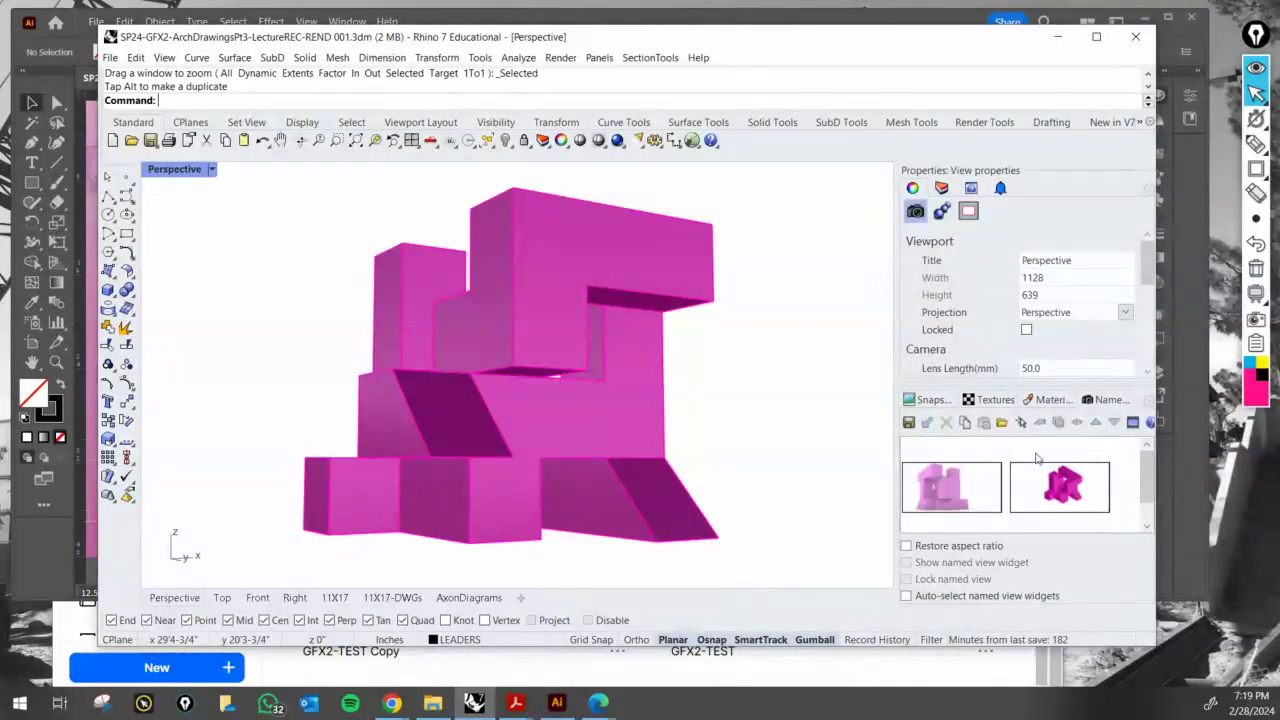
- Save the current perspective as a named view called P1_REC, orbit away from it and restore the saved view
click(909, 422)
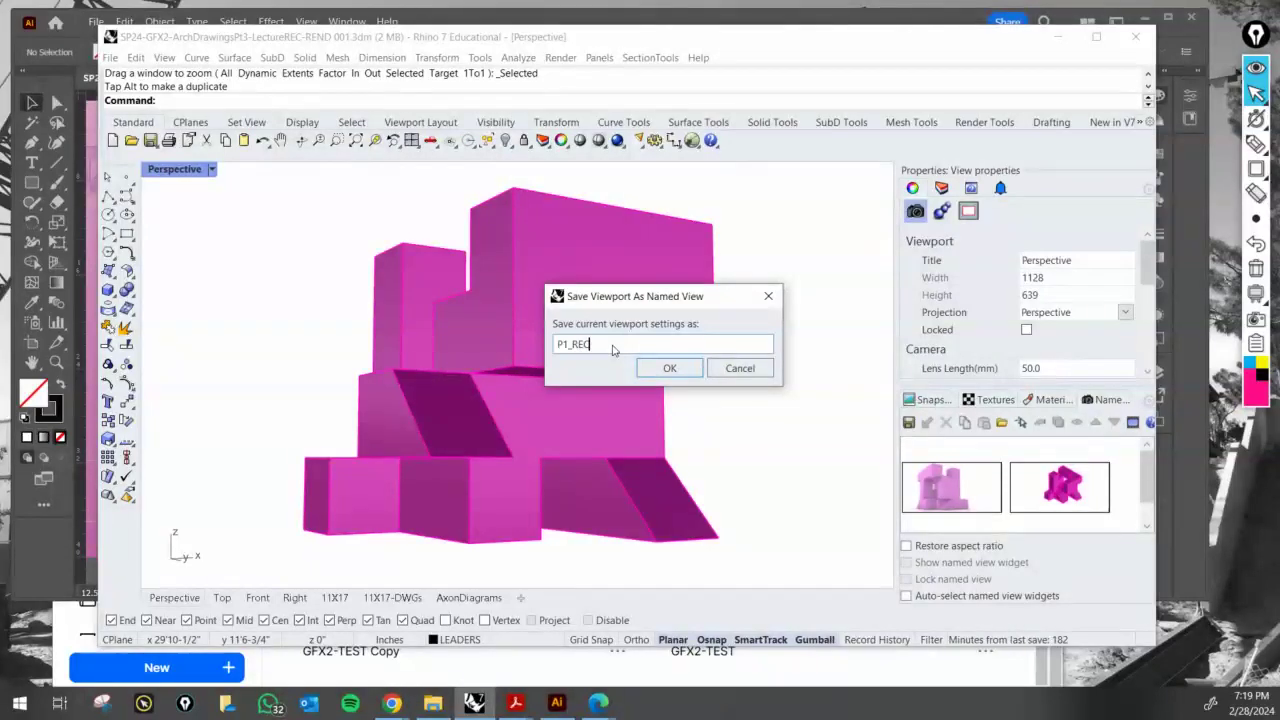
click(686, 369)
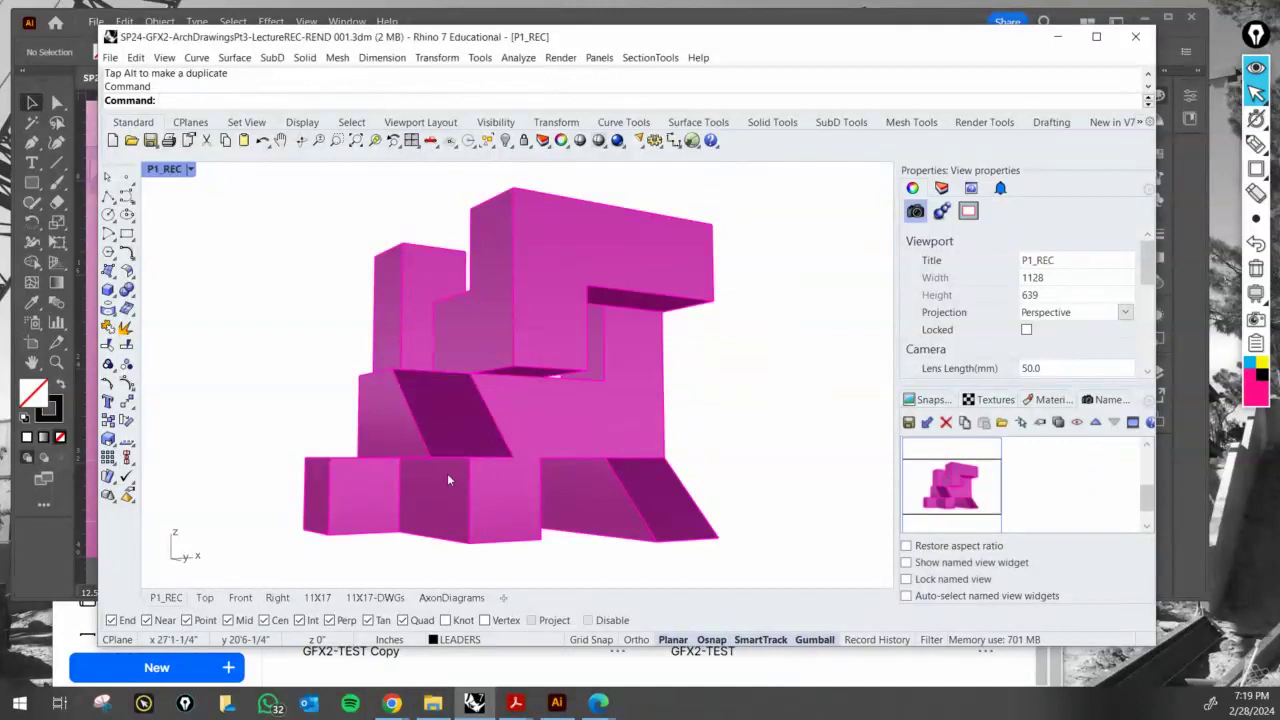
right_drag(448, 480, 479, 456)
double_click(960, 488)
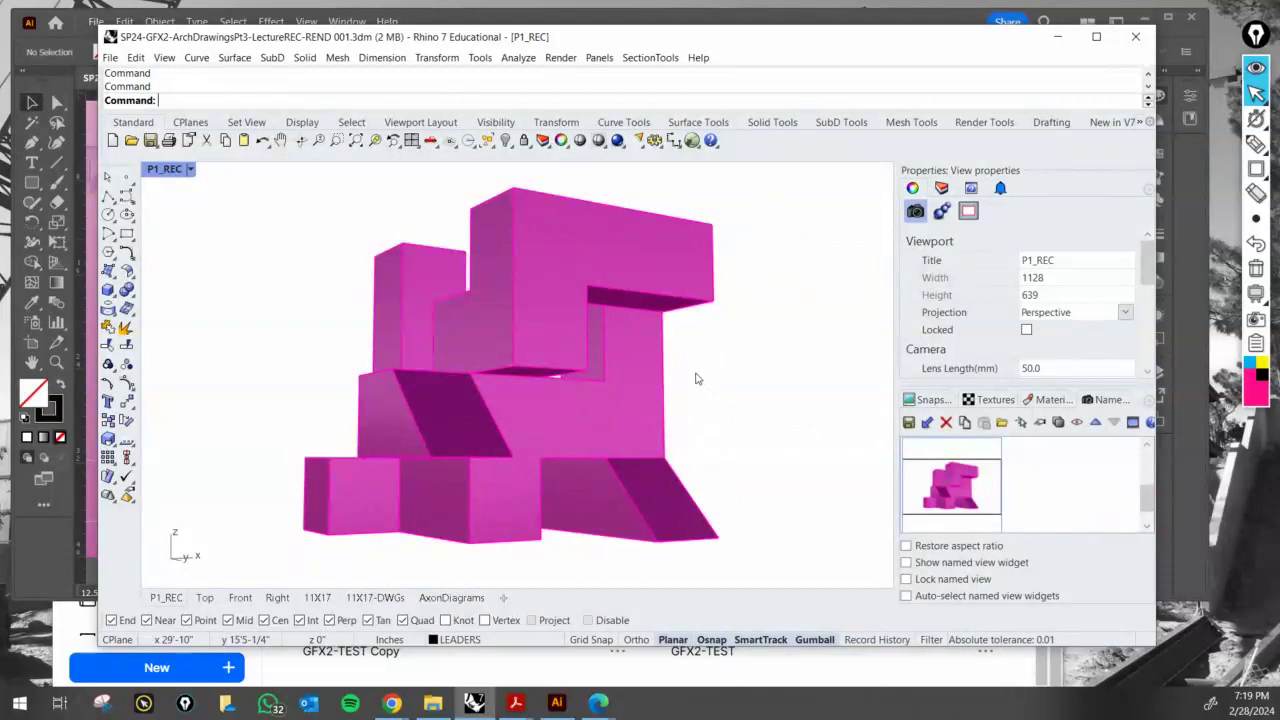
- Set the P1_REC viewport to Rendered display and turn the sun off in the render settings, leaving the Studio skylight on
click(190, 170)
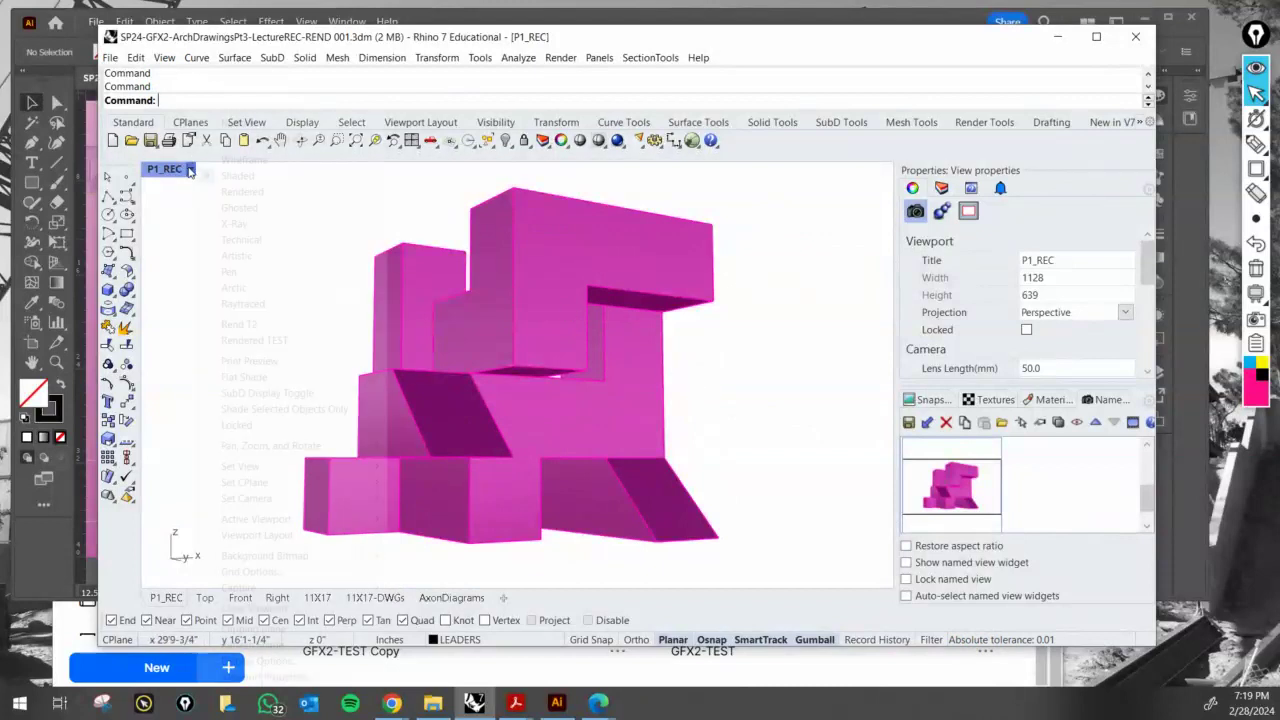
click(318, 194)
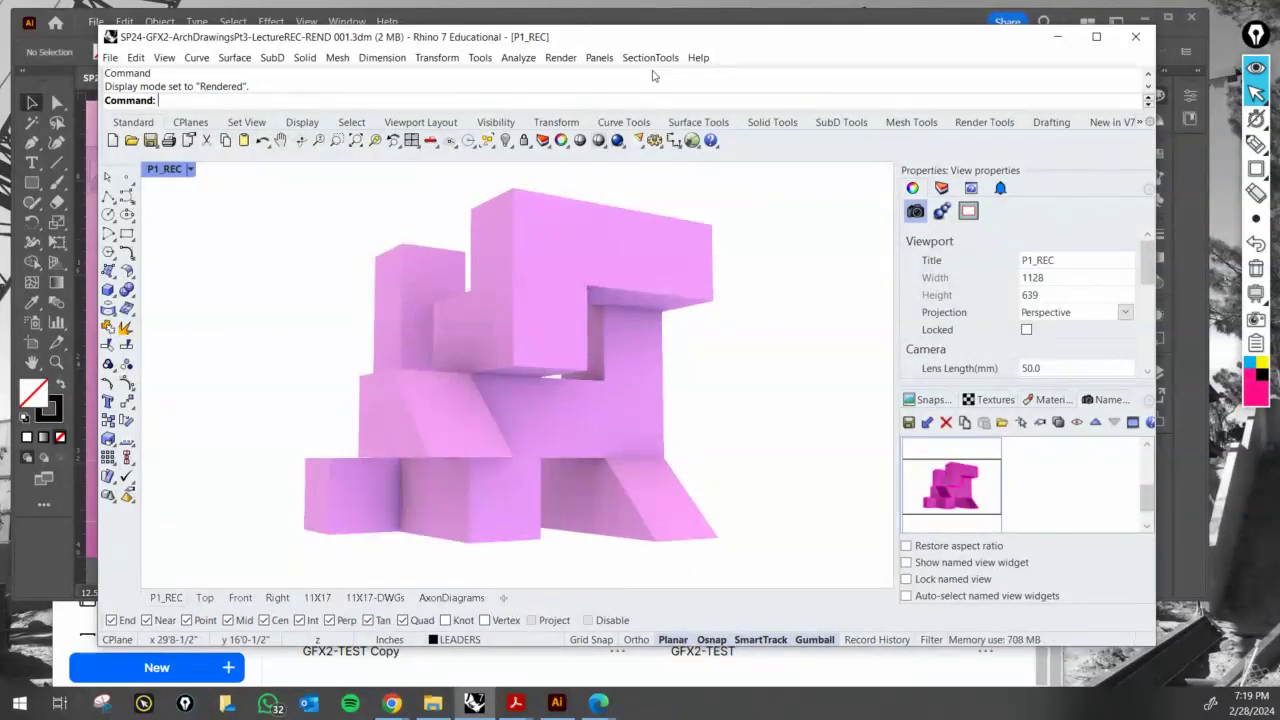
click(617, 141)
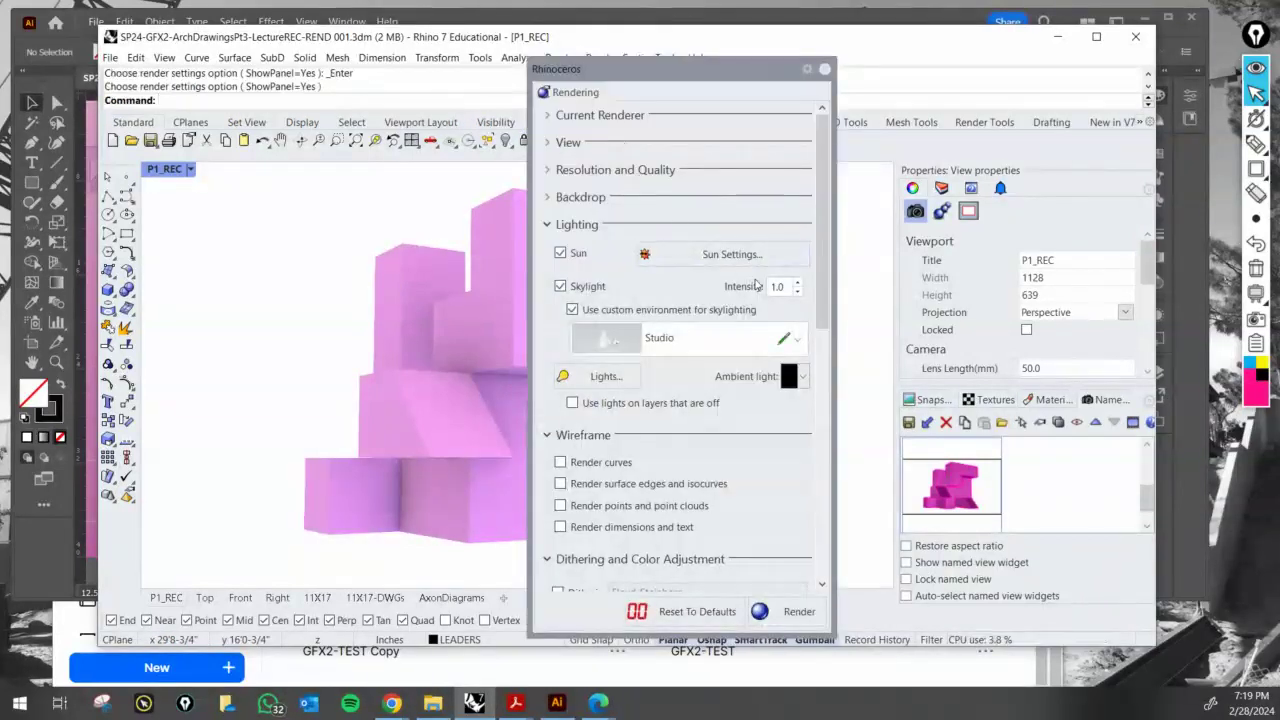
click(572, 309)
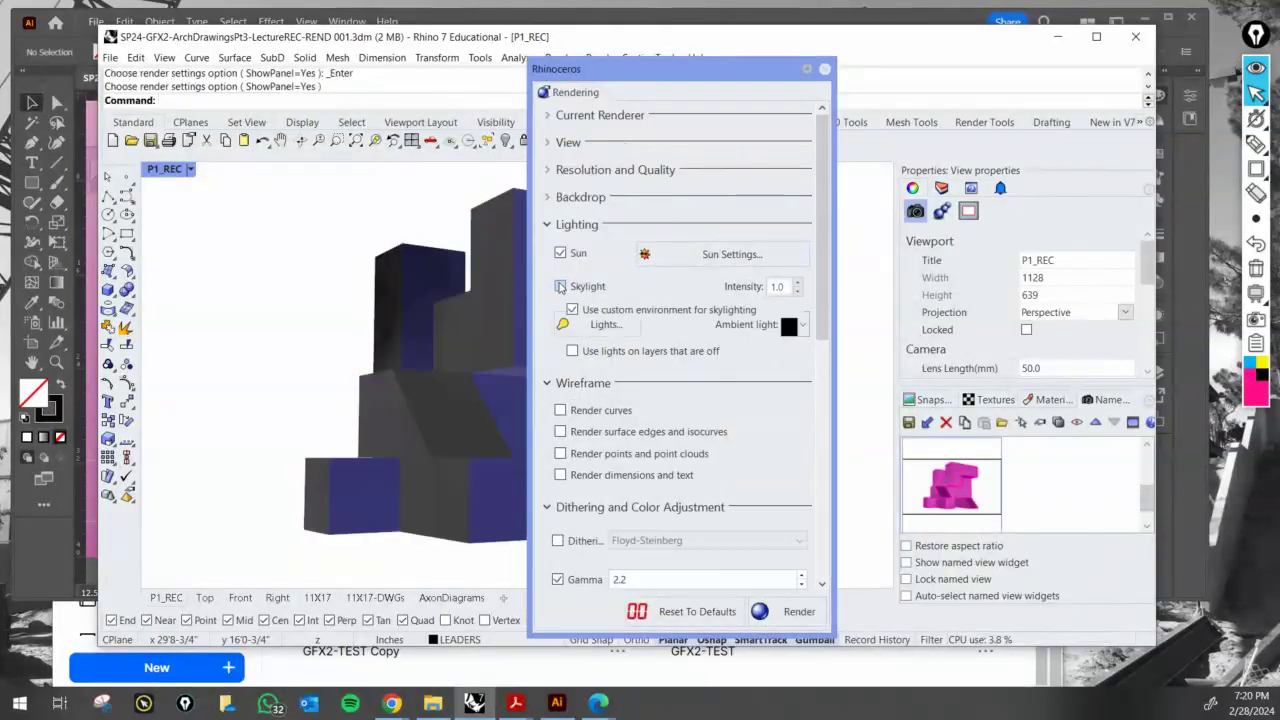
click(572, 309)
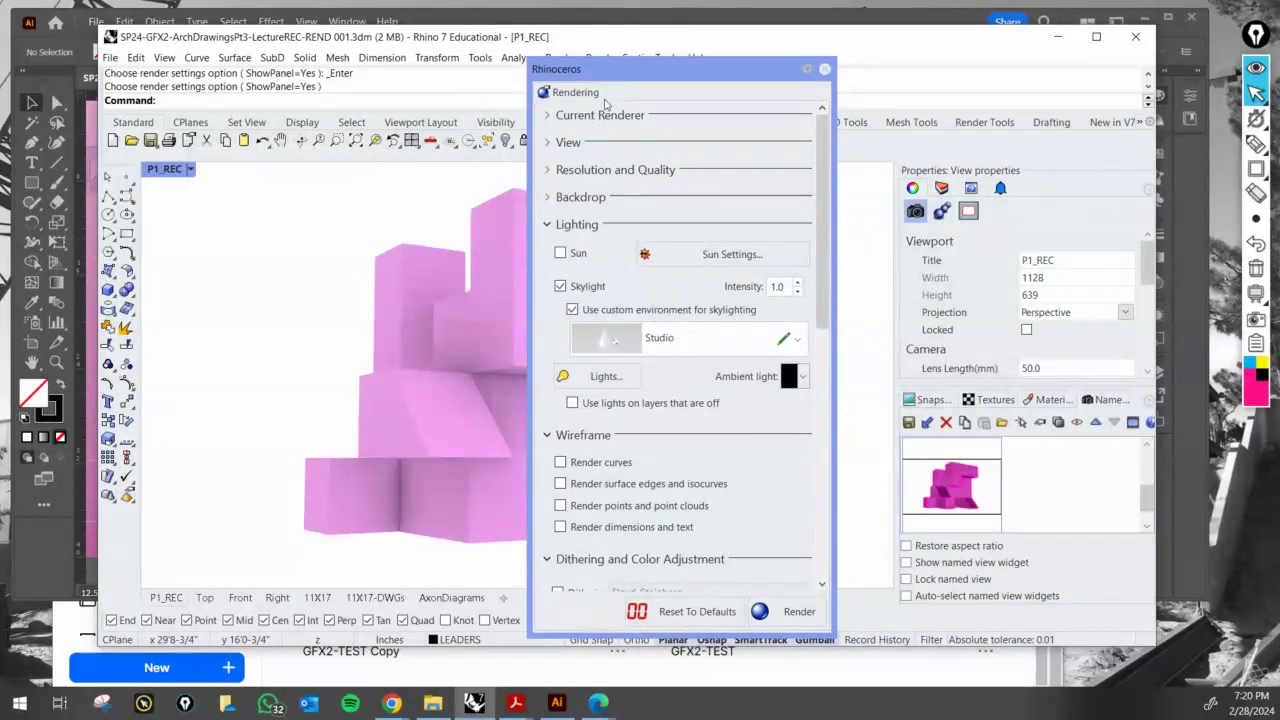
drag(616, 70, 800, 37)
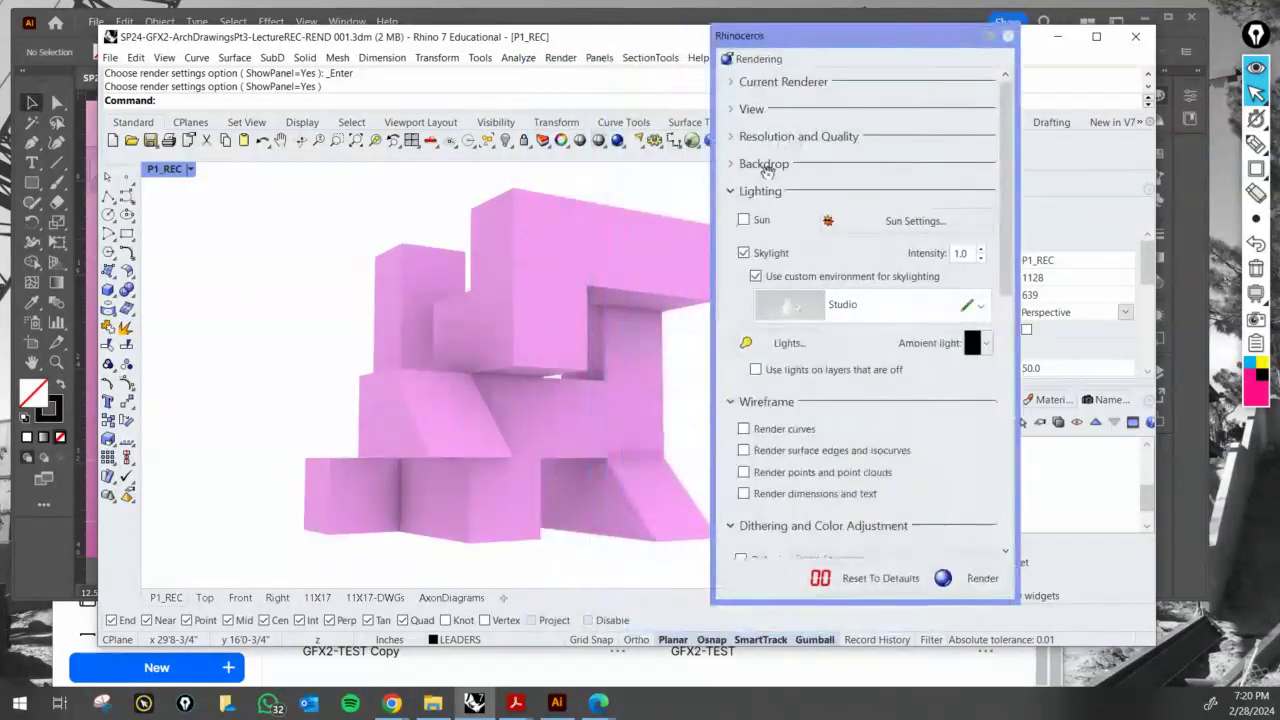
click(743, 220)
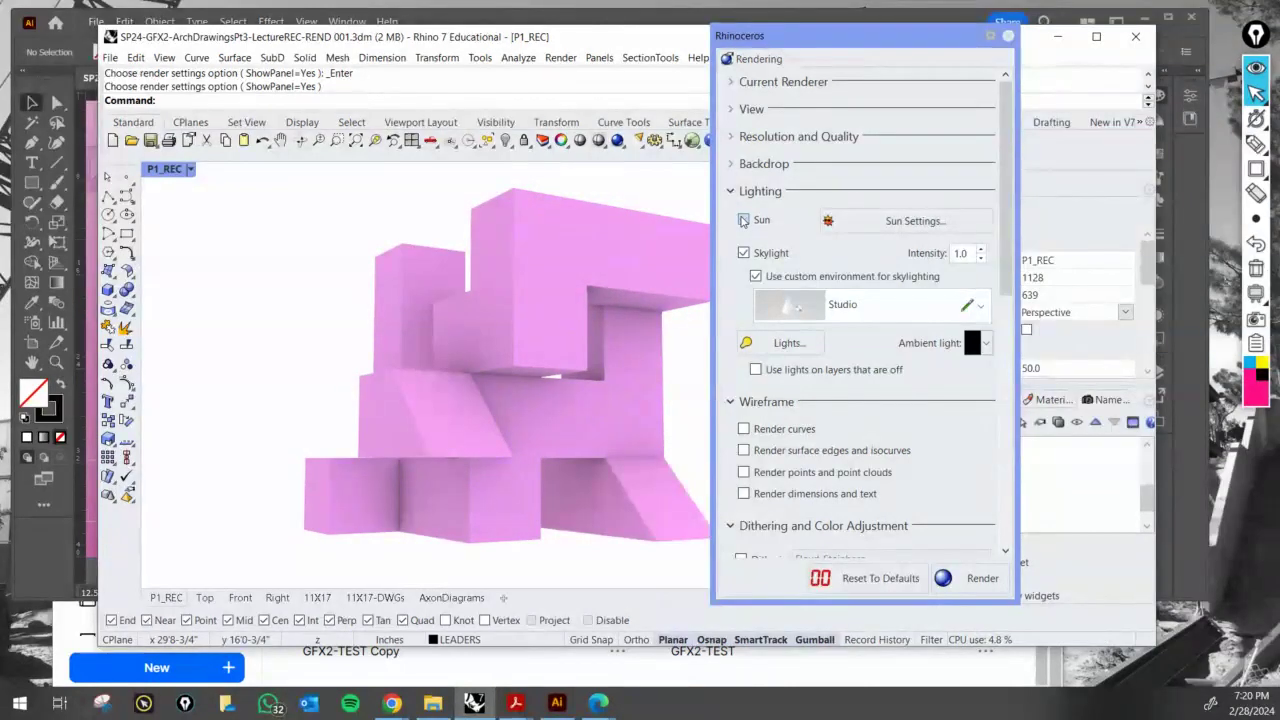
click(1008, 37)
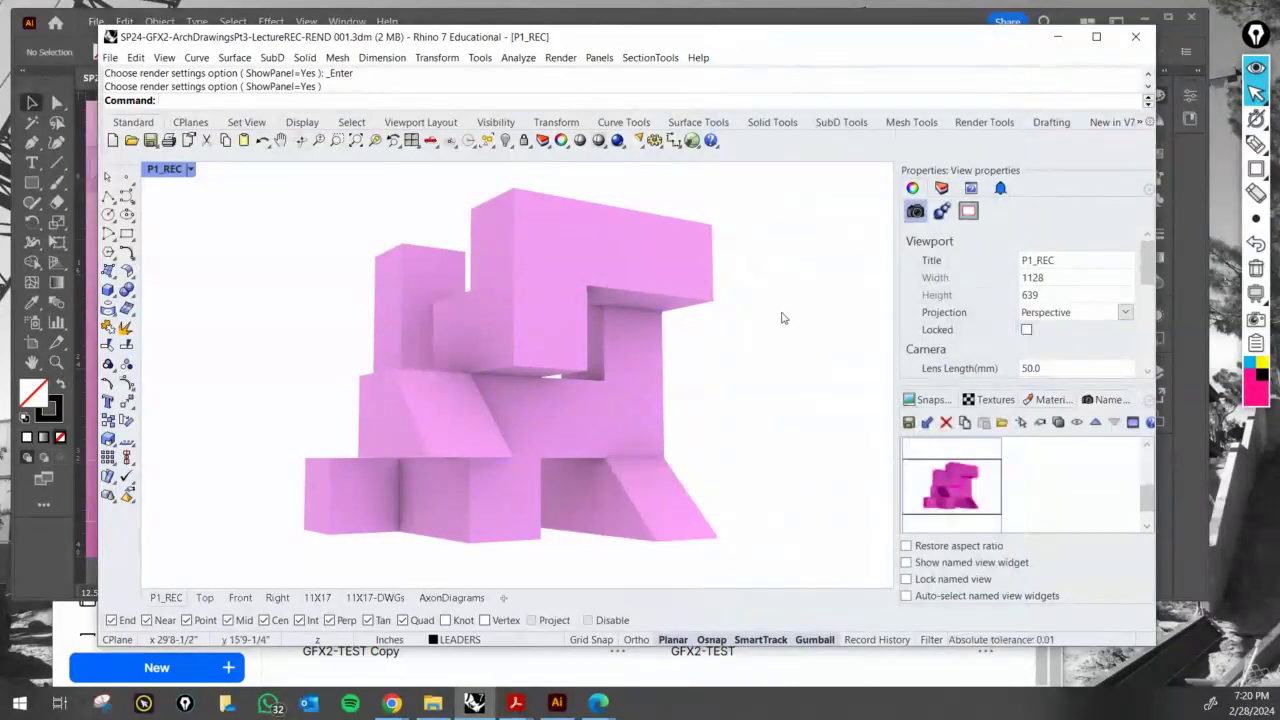
- Fit the model in the viewport and capture the view with a transparent background at viewport resolution to the JPEG file P1_REC in the ViewCaptr folder
click(632, 382)
click(374, 141)
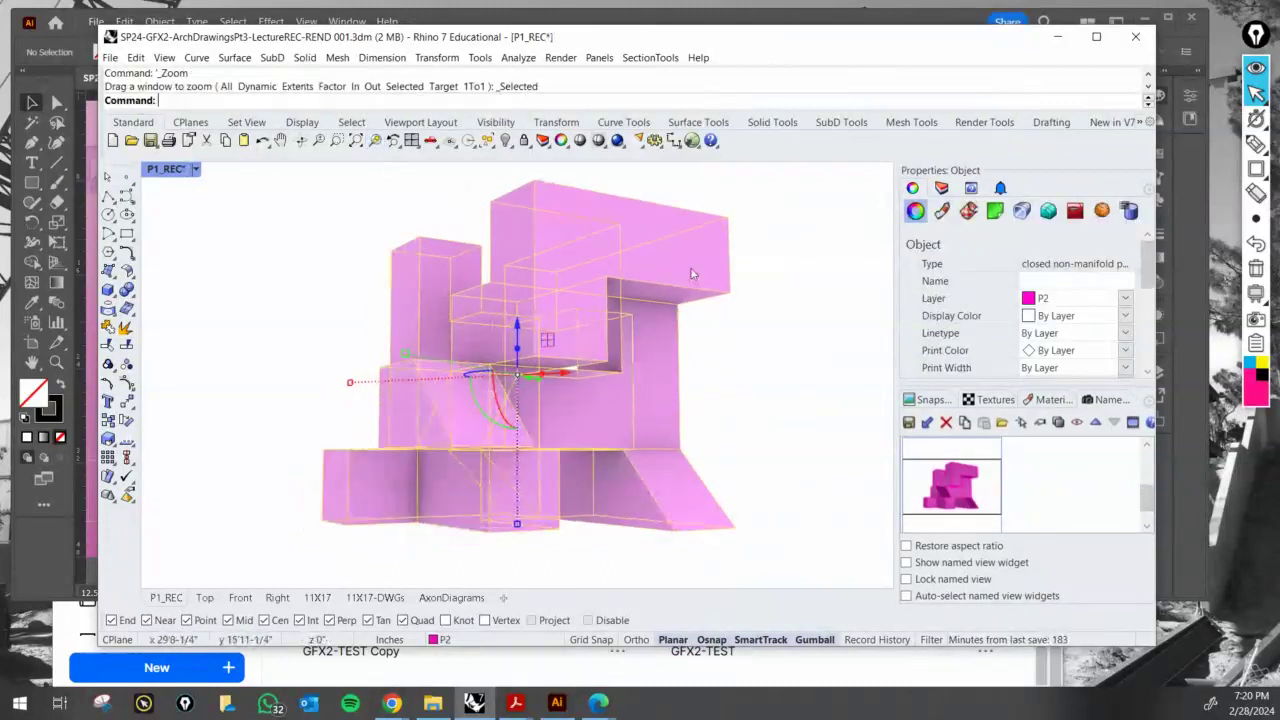
click(780, 338)
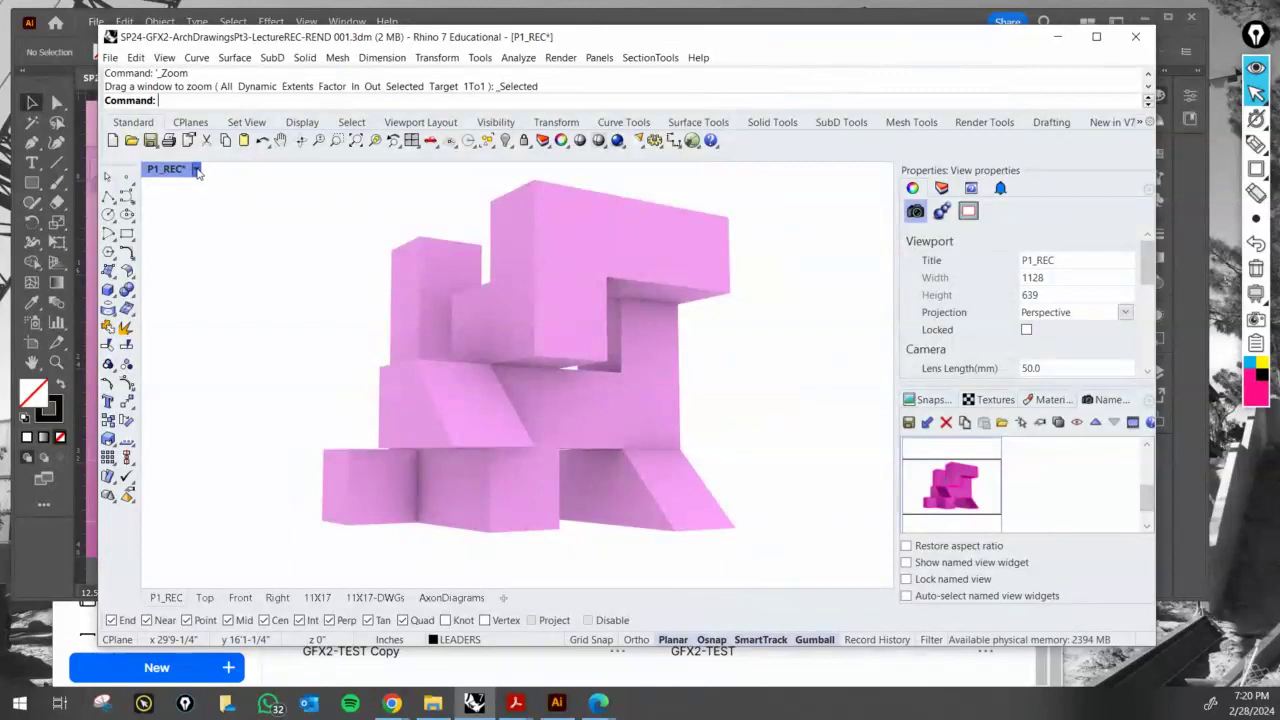
text(CapTURE)
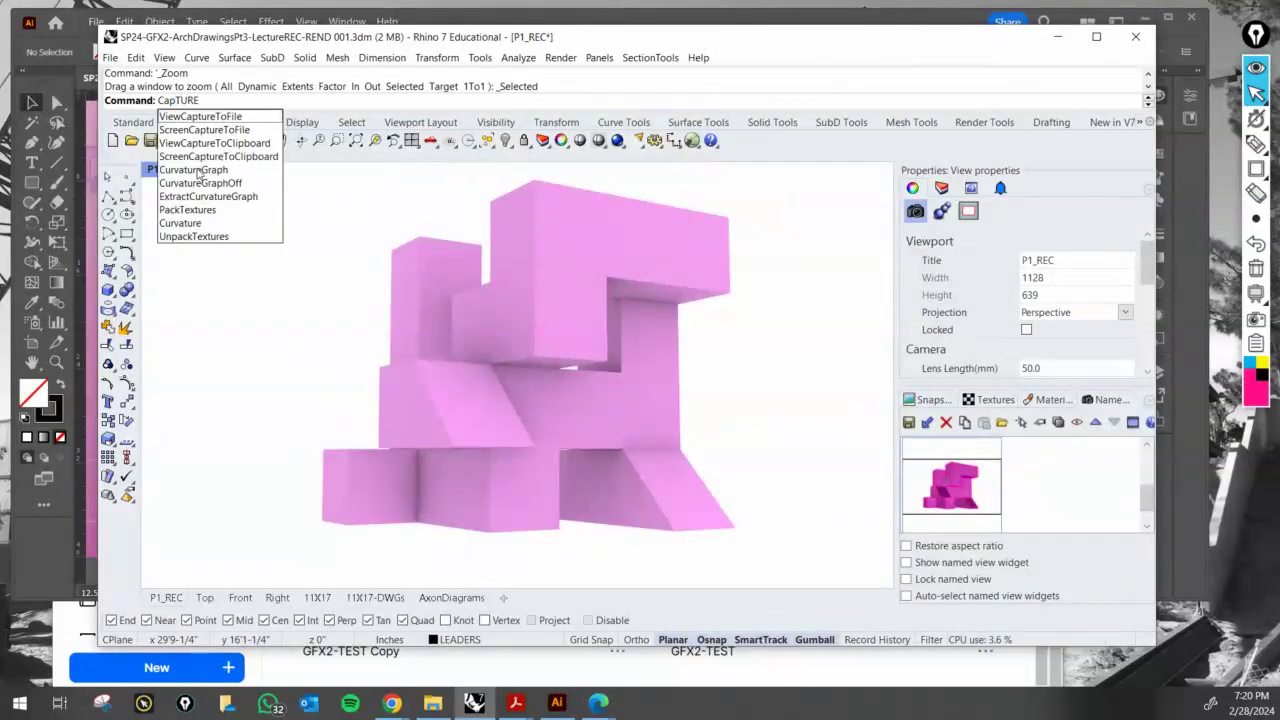
key(Down)
key(Return)
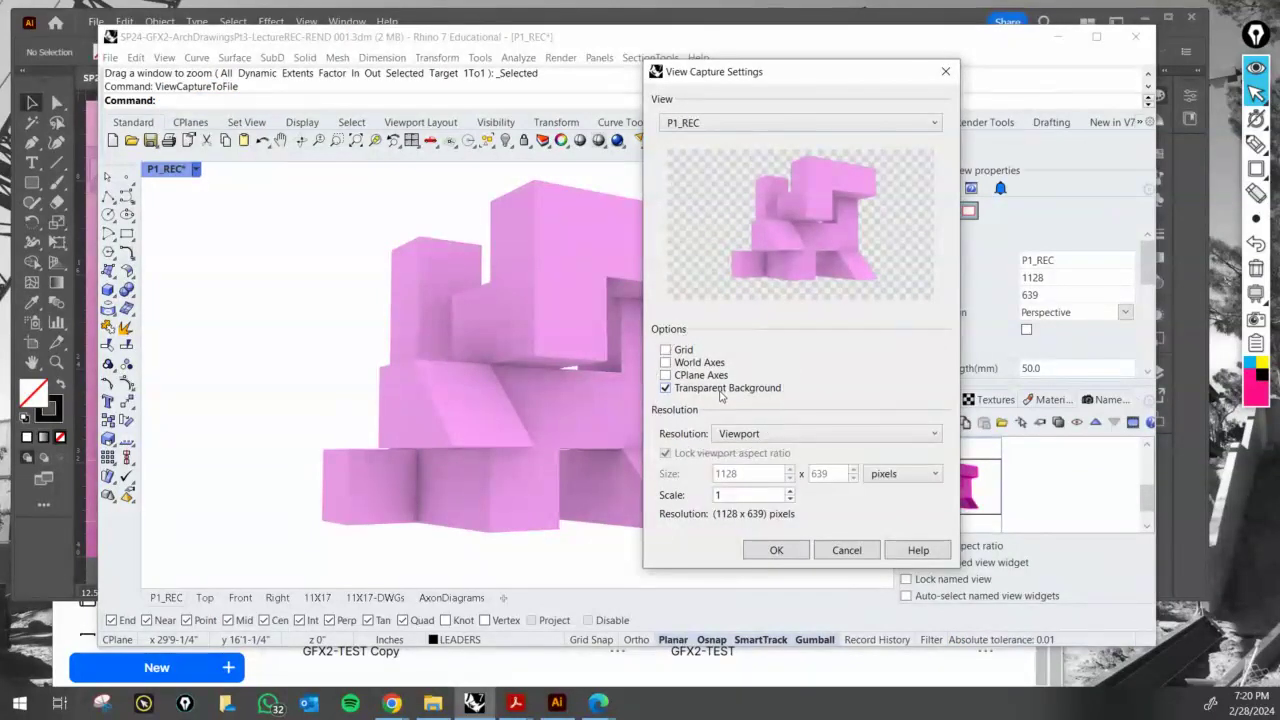
click(776, 550)
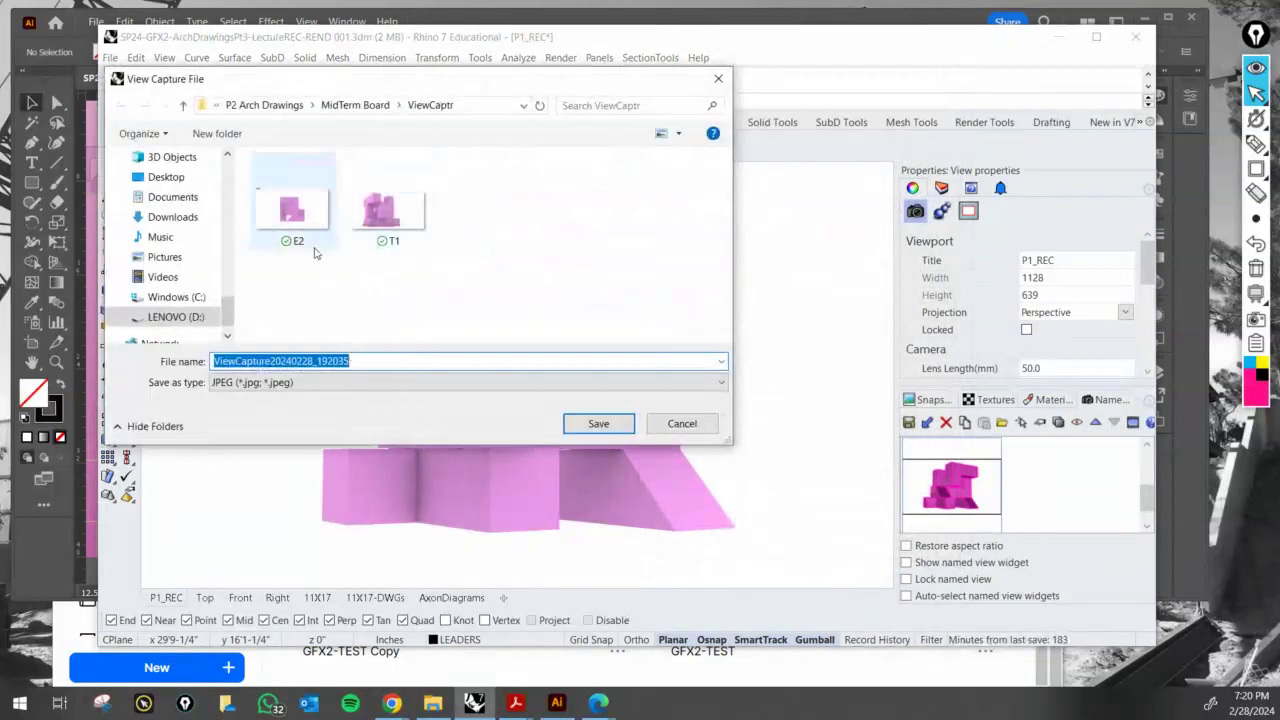
text(P1)
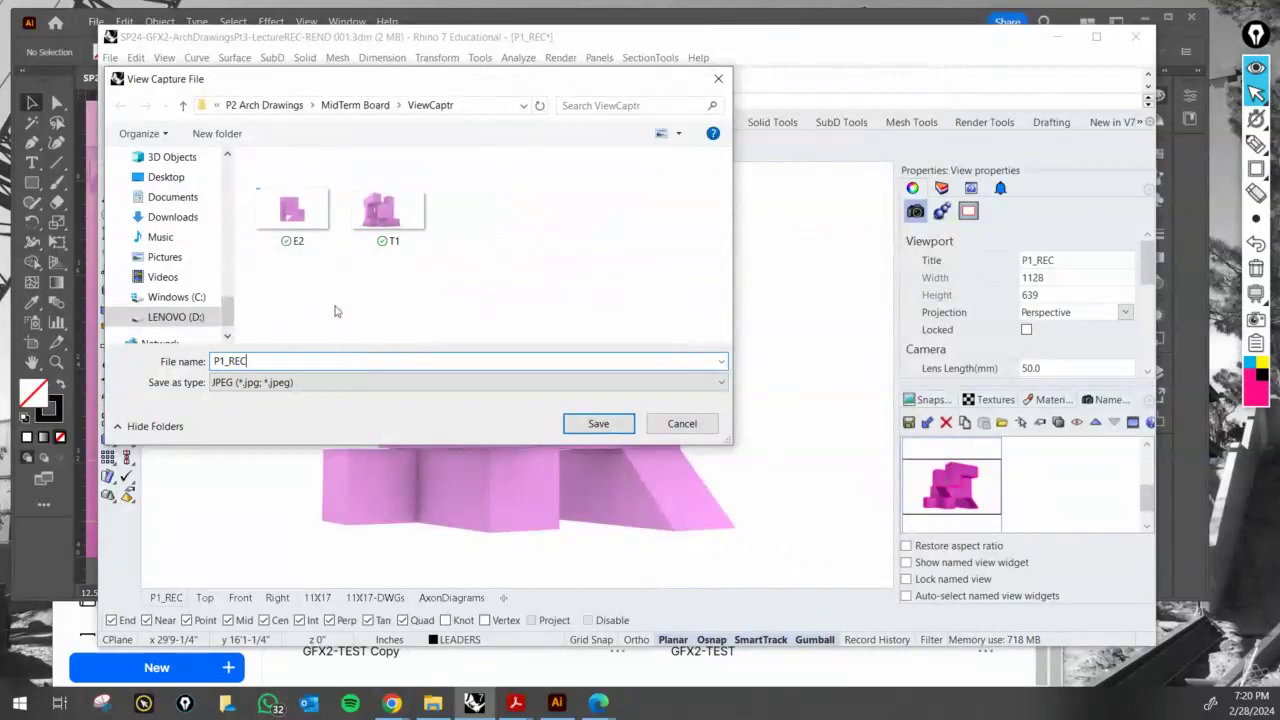
text(_REC)
key(Return)
- Switch to Illustrator and add a layer named PERSPECTIVE above the SCTNS layer of the midterm board
click(1192, 481)
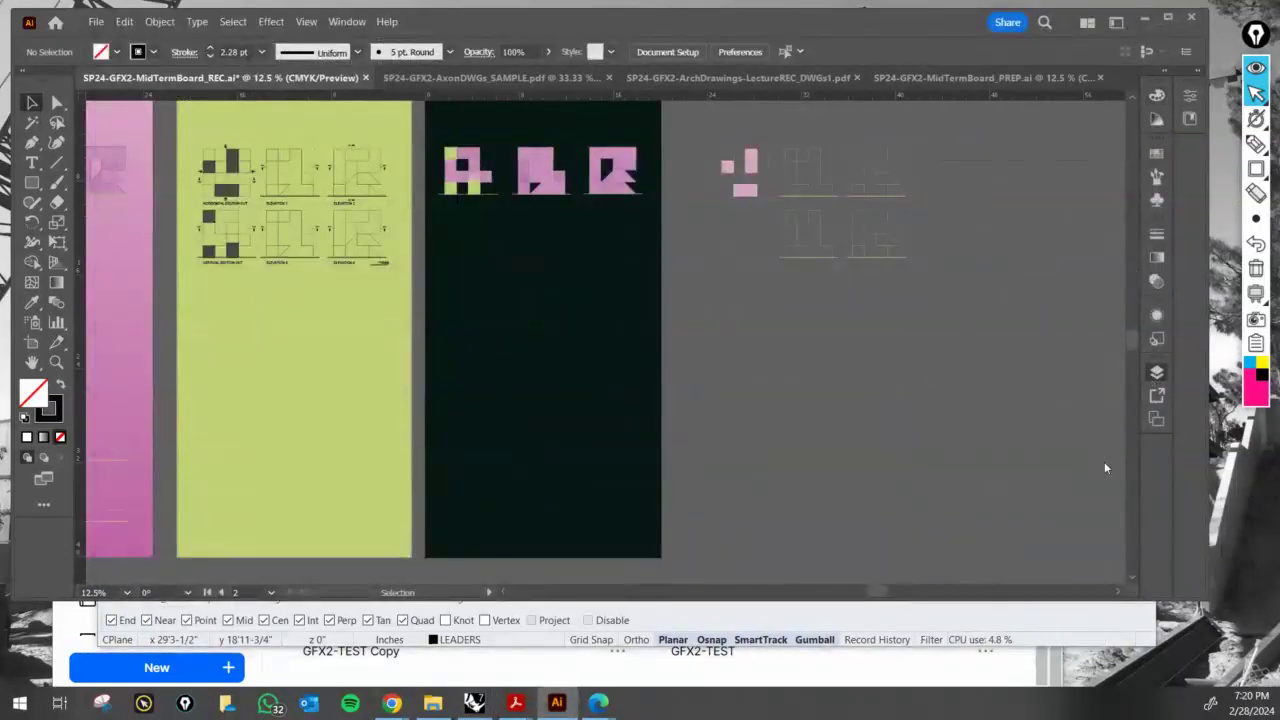
click(980, 438)
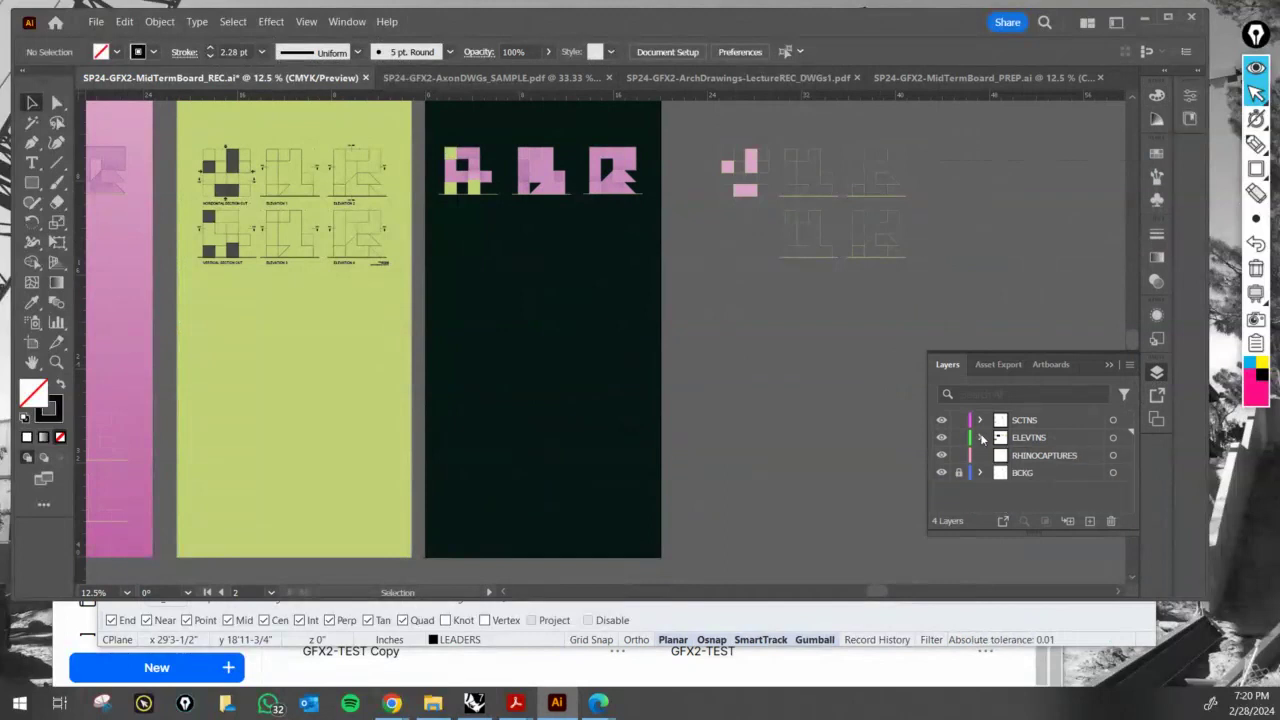
click(1022, 421)
click(1090, 521)
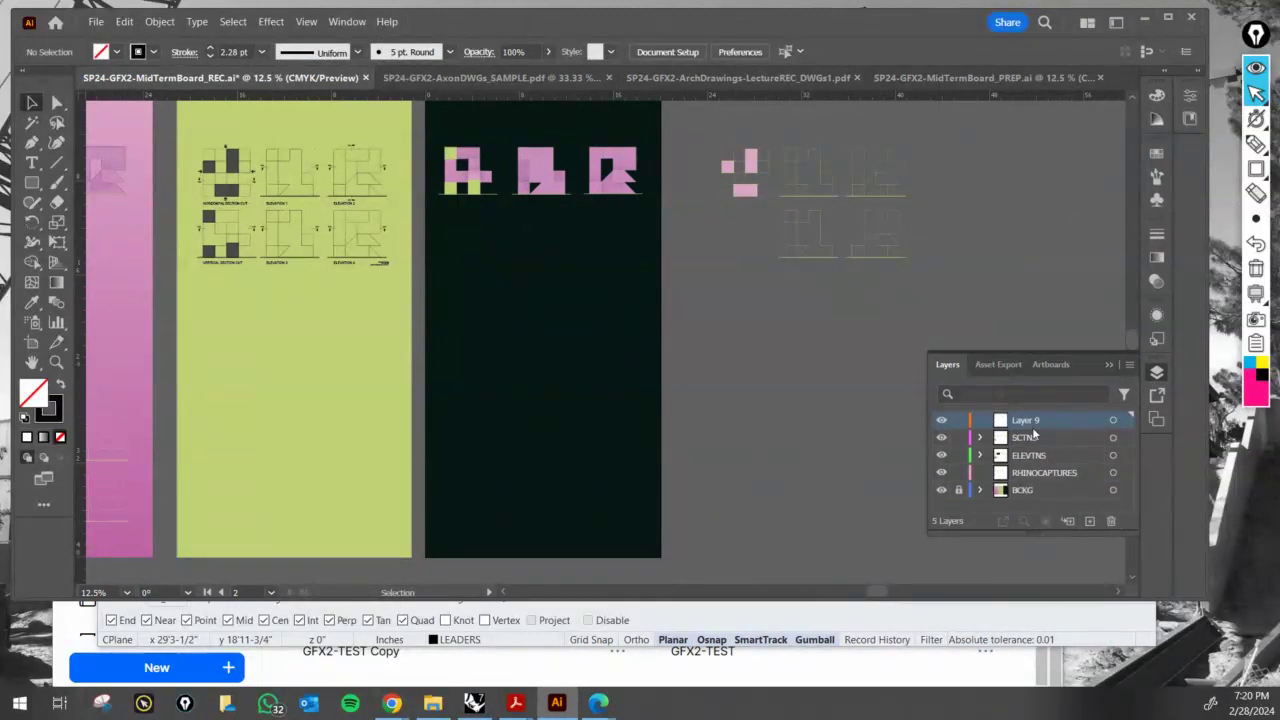
double_click(1033, 423)
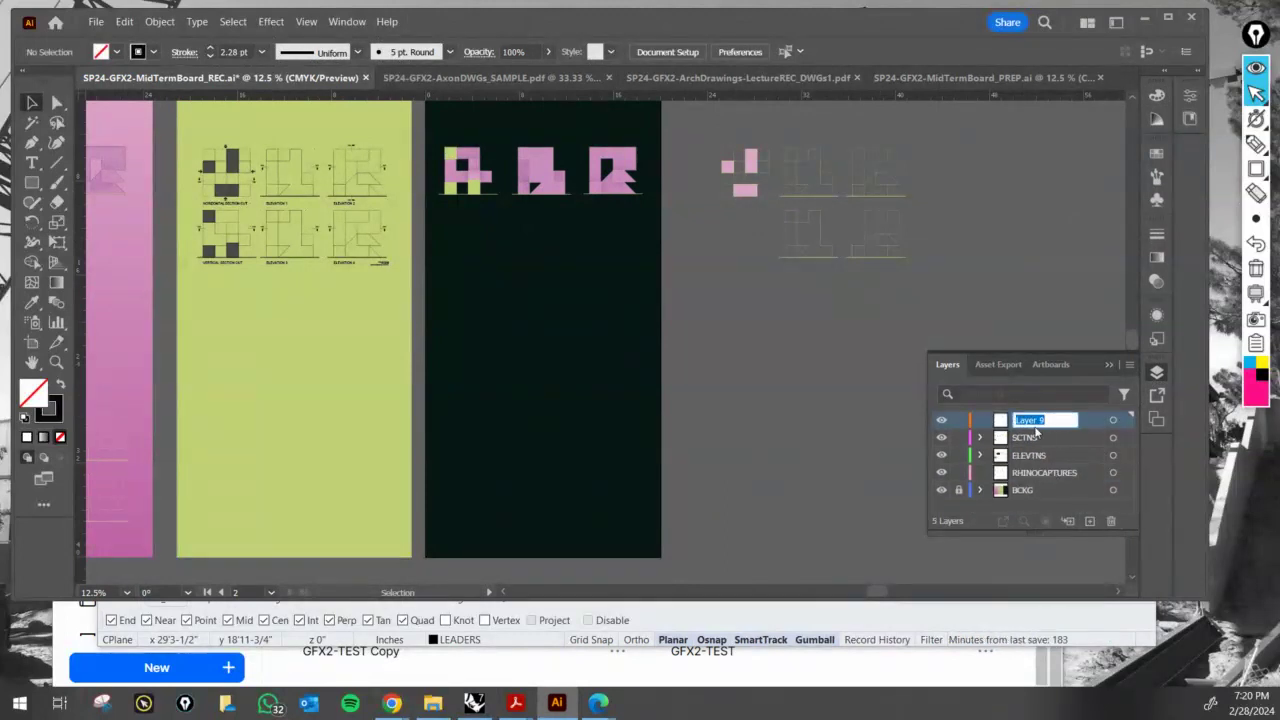
text(PERSP)
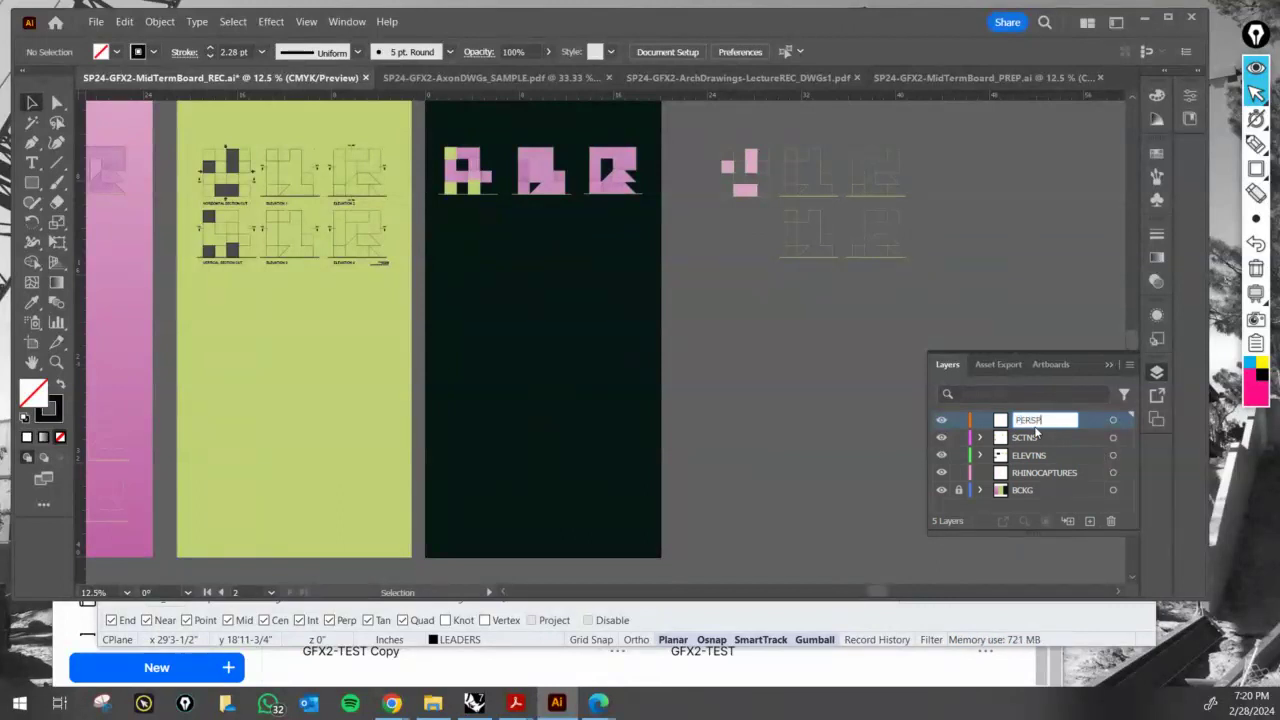
text(ECTIVE)
key(Return)
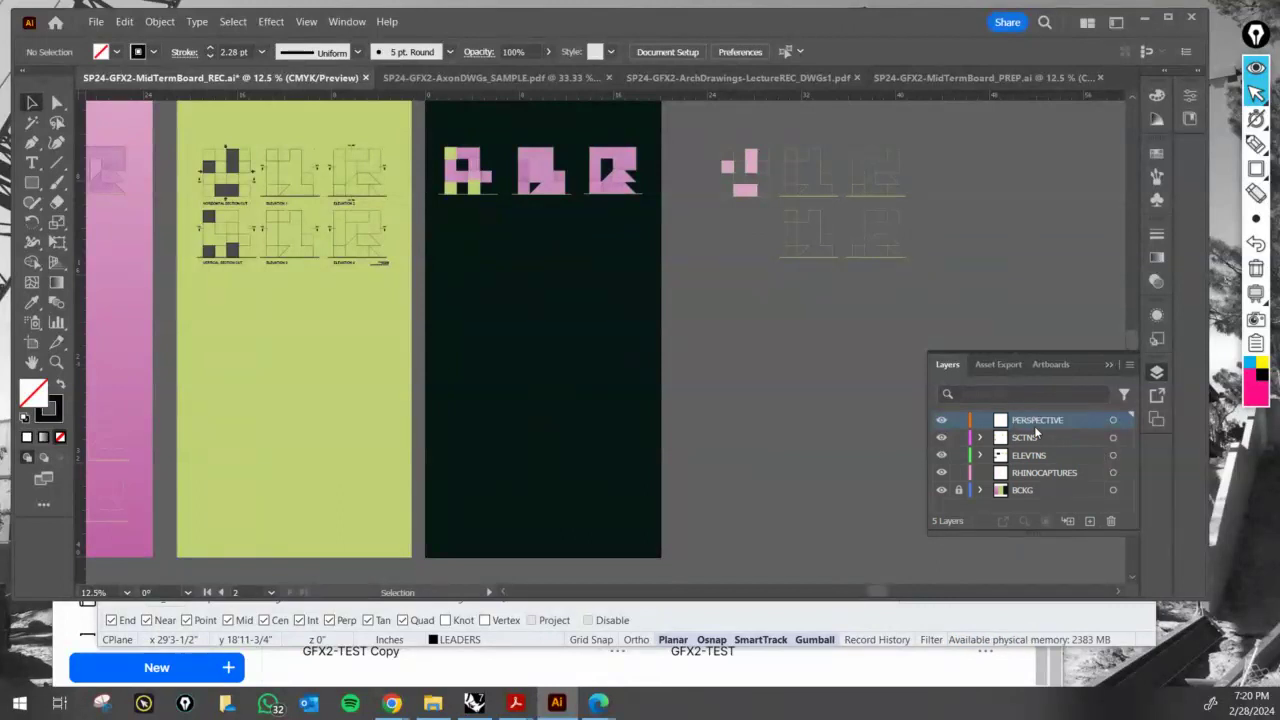
- Place the P1_REC image from the ViewCaptr folder on the lower part of the dark artboard
click(96, 21)
mouse_move(195, 337)
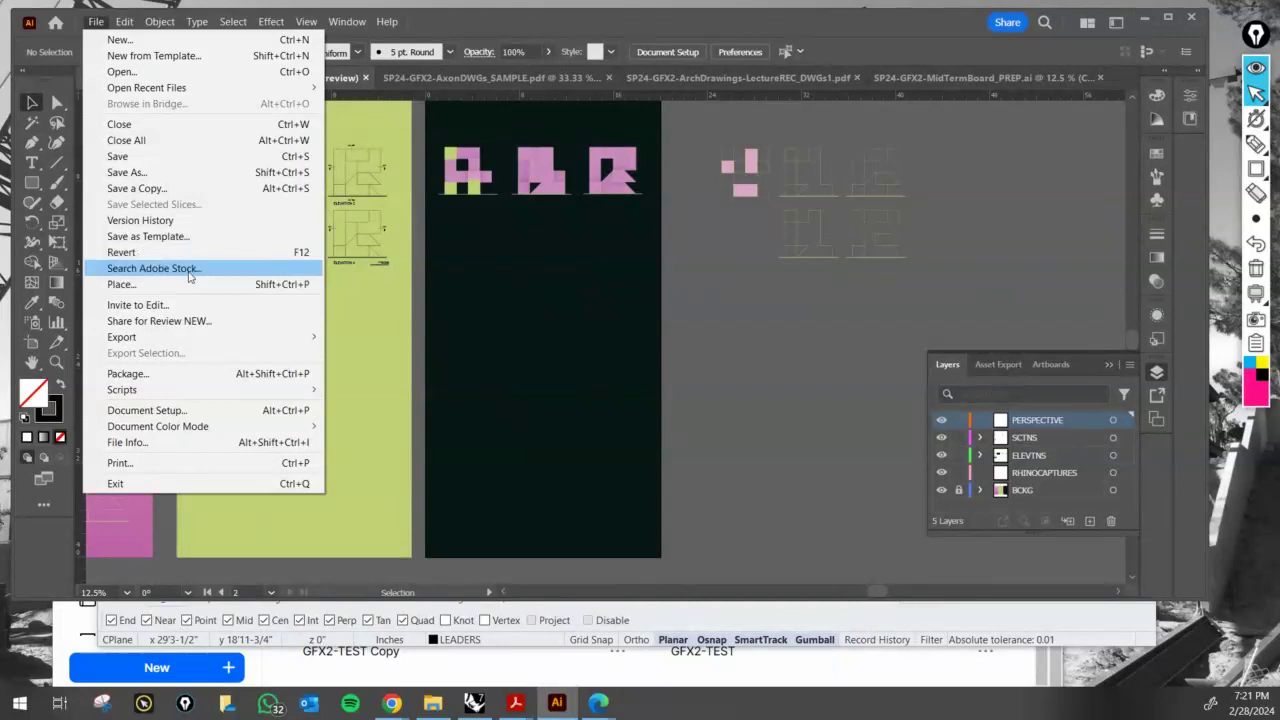
click(190, 285)
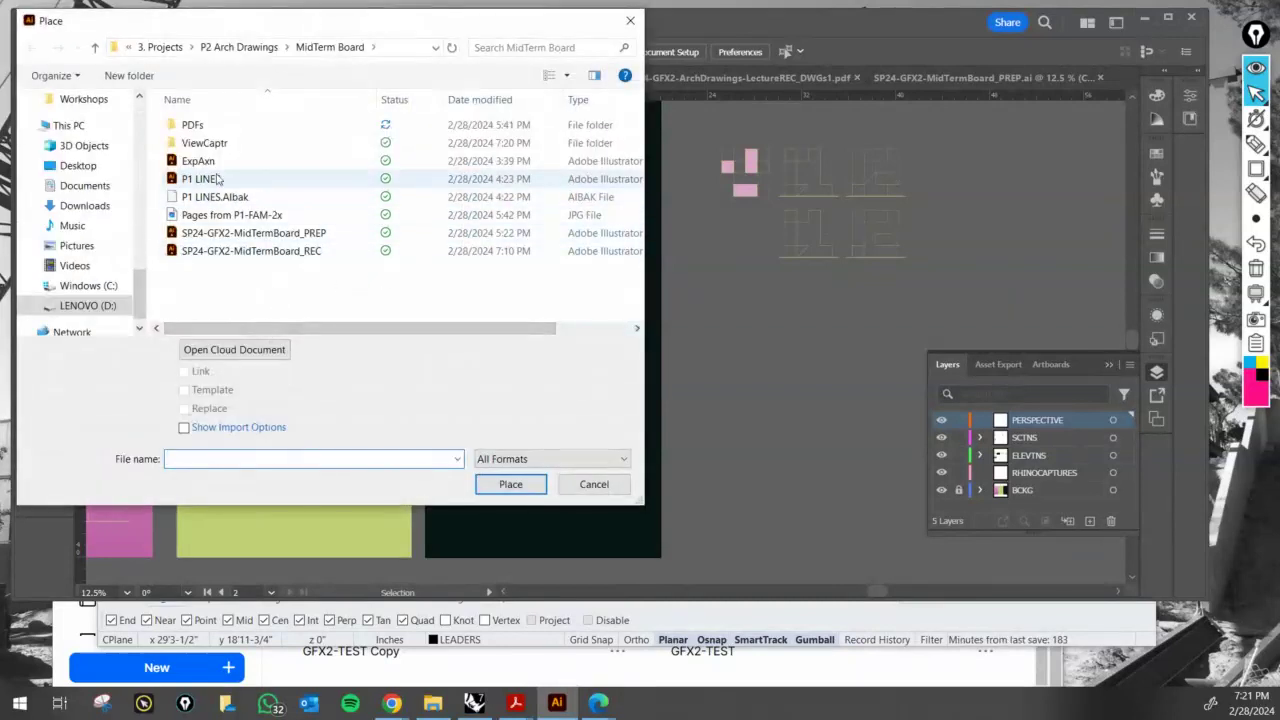
double_click(198, 145)
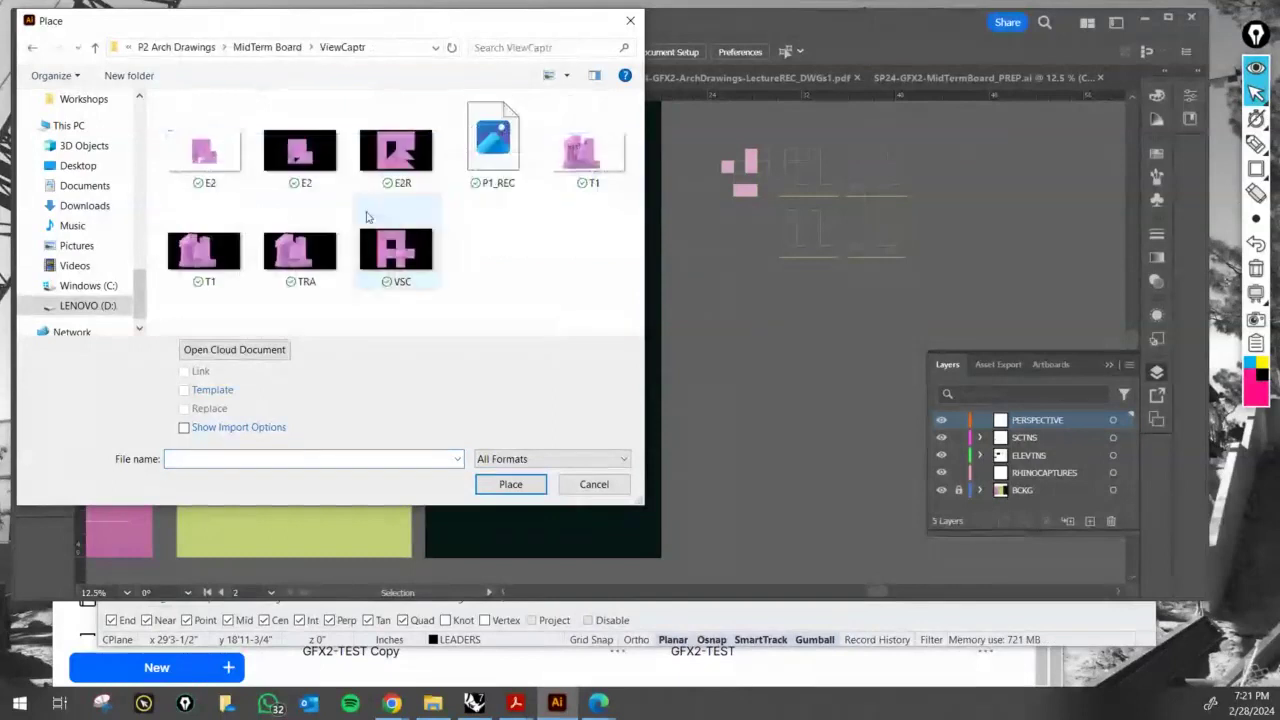
click(491, 152)
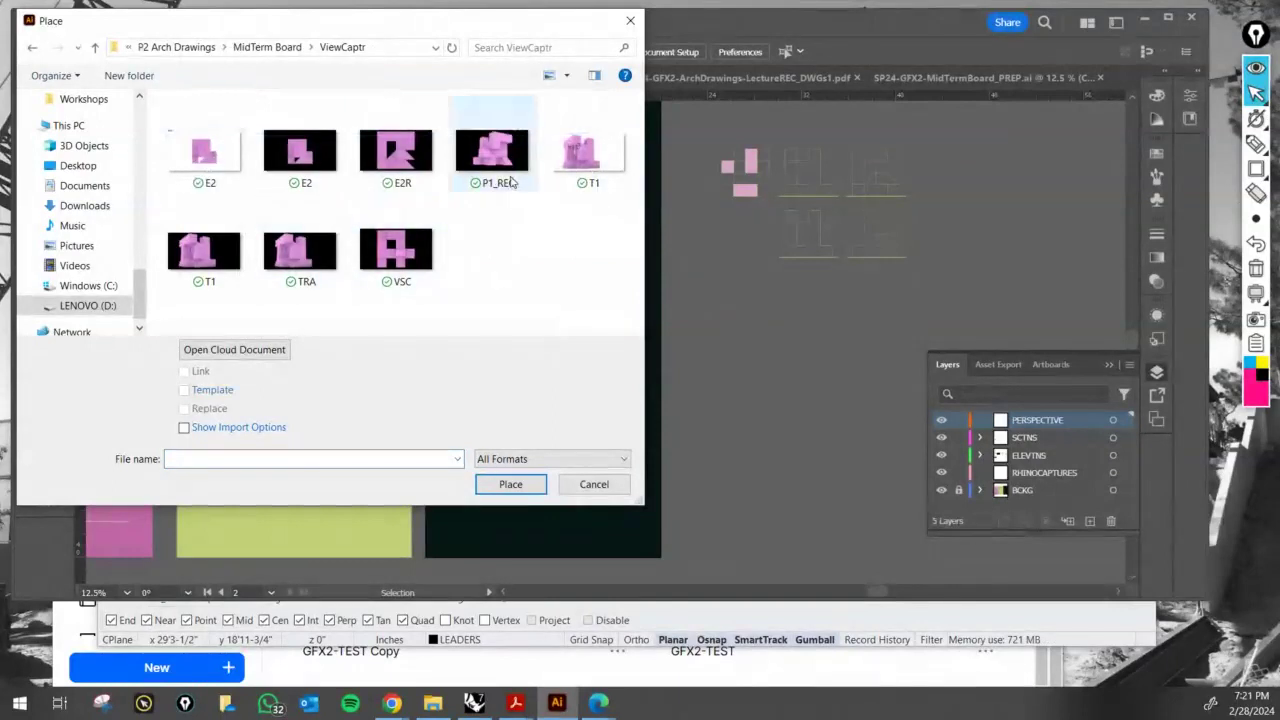
click(510, 484)
click(490, 440)
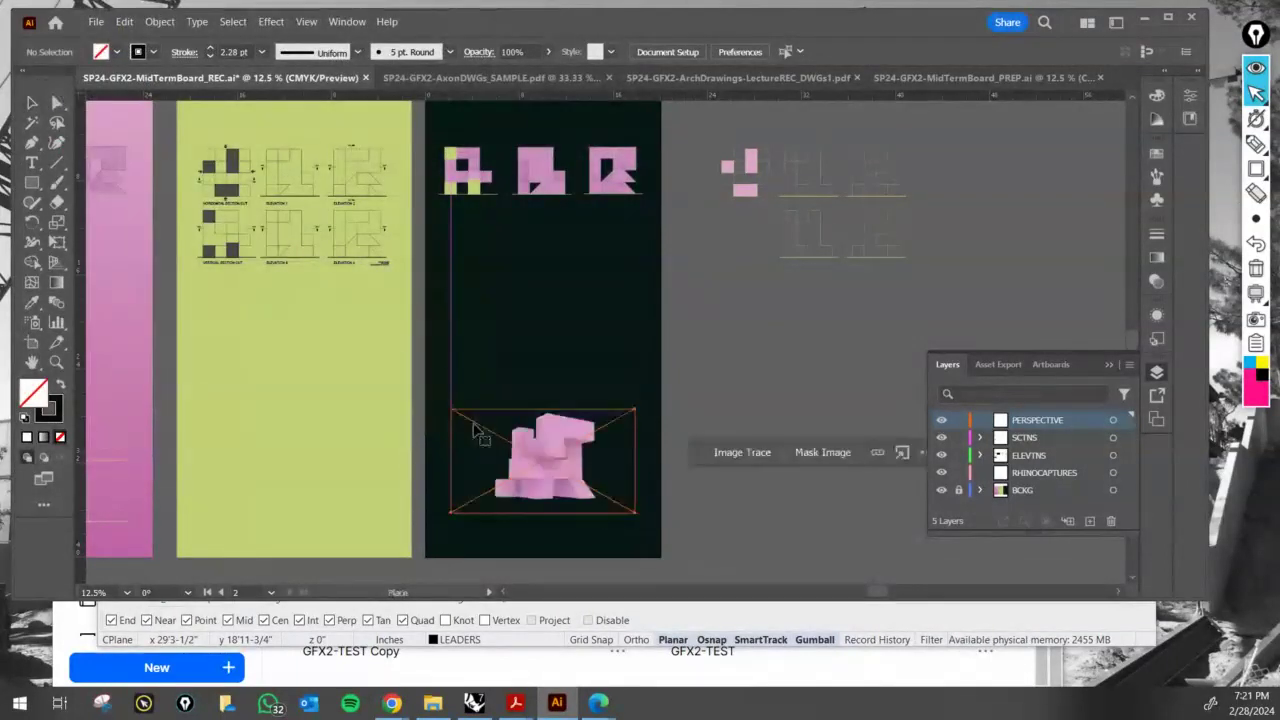
click(625, 474)
scroll(625, 474, down, 1)
click(565, 421)
alt+scroll(565, 421, up, 1)
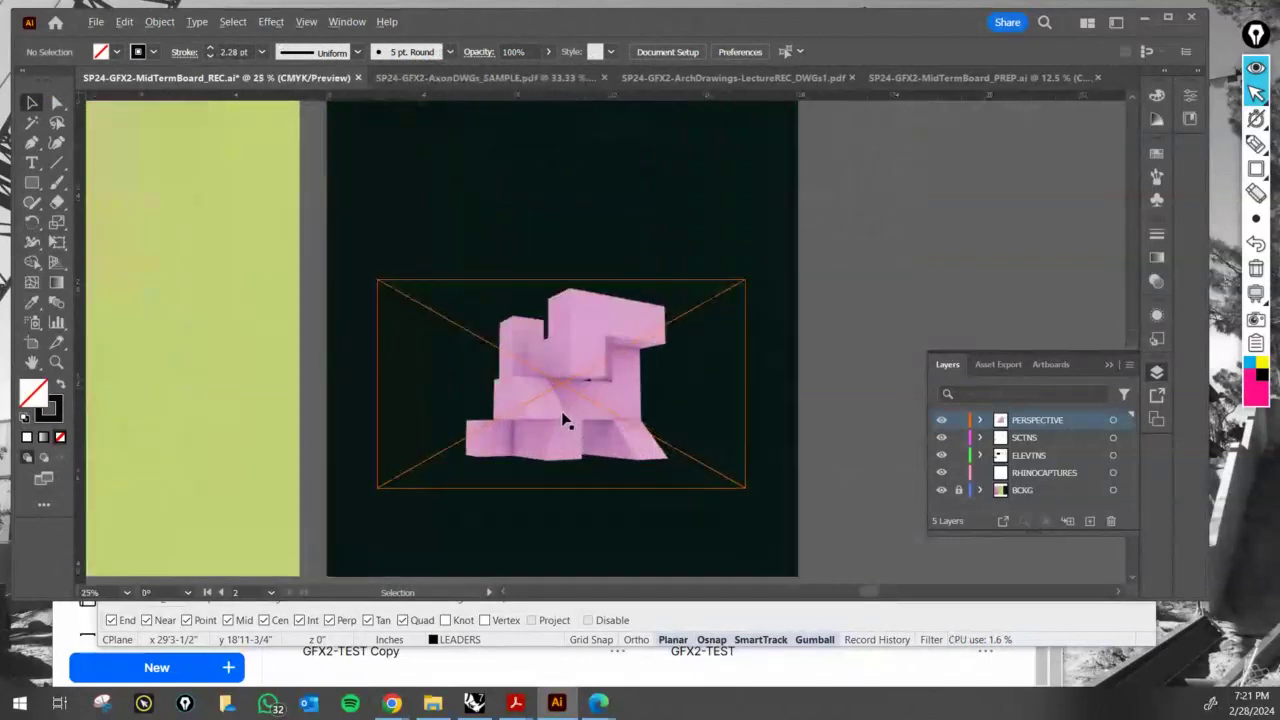
- Enlarge the placed perspective image and position it near the lower edge of the dark artboard
drag(612, 346, 665, 366)
alt+scroll(570, 360, down, 1)
alt+scroll(623, 394, up, 1)
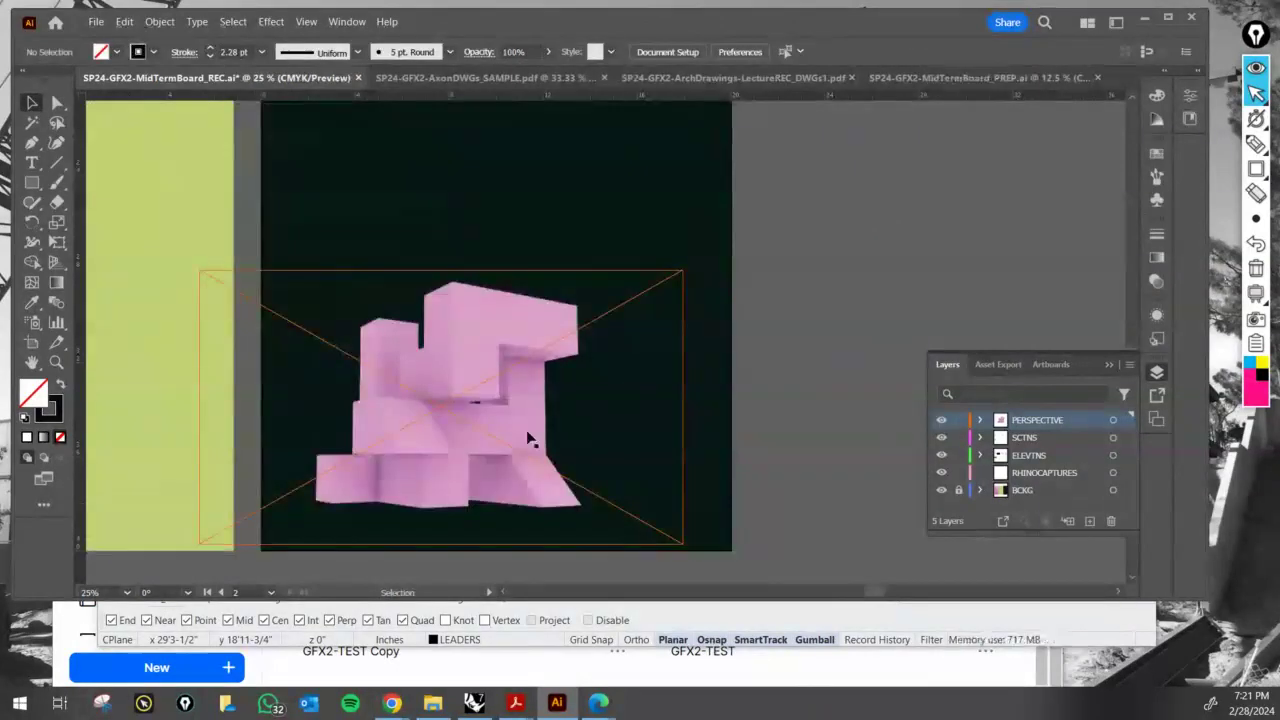
mouse_move(531, 440)
mouse_down()
mouse_move(613, 339)
mouse_move(551, 368)
mouse_move(549, 388)
mouse_up()
click(565, 499)
scroll(600, 490, left, 2)
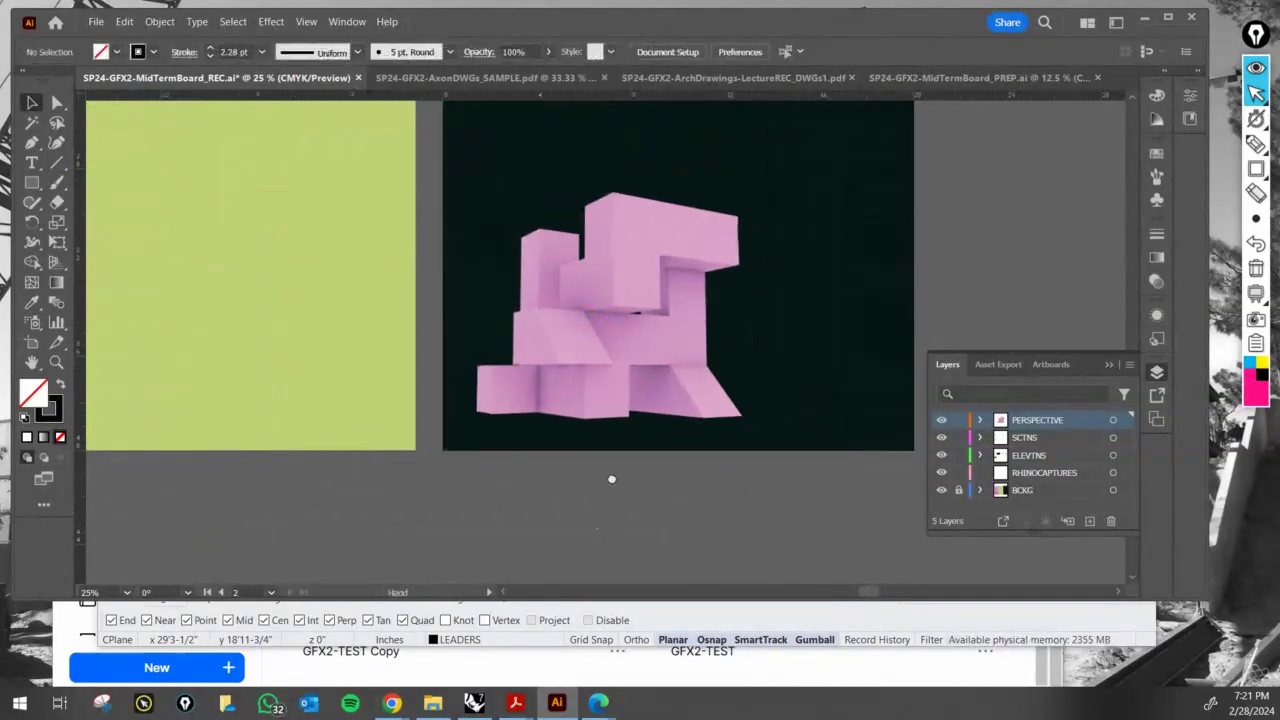
alt+scroll(627, 473, down, 1)
drag(520, 475, 614, 471)
- Try the perspective image on the pink artboard above the section shapes and inspect how it looks there
drag(681, 397, 477, 386)
drag(540, 467, 567, 467)
drag(620, 380, 297, 251)
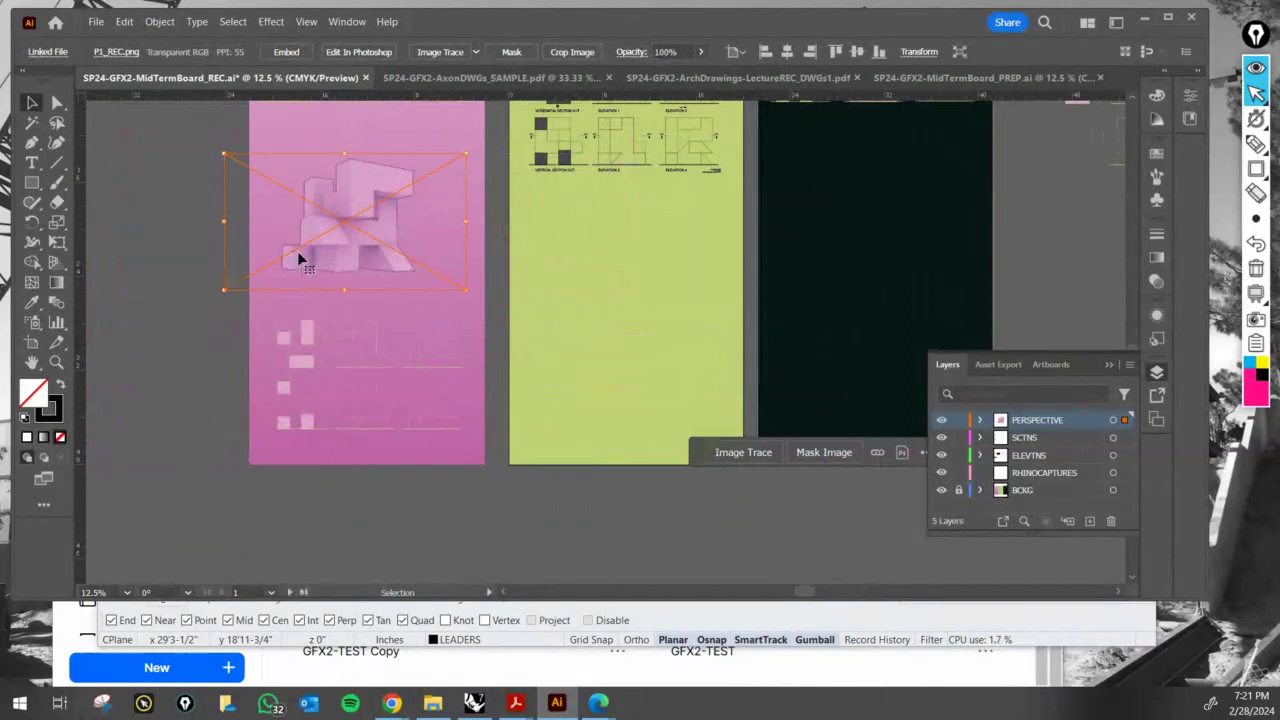
alt+scroll(298, 258, up, 1)
alt+scroll(397, 283, up, 3)
alt+scroll(397, 314, down, 6)
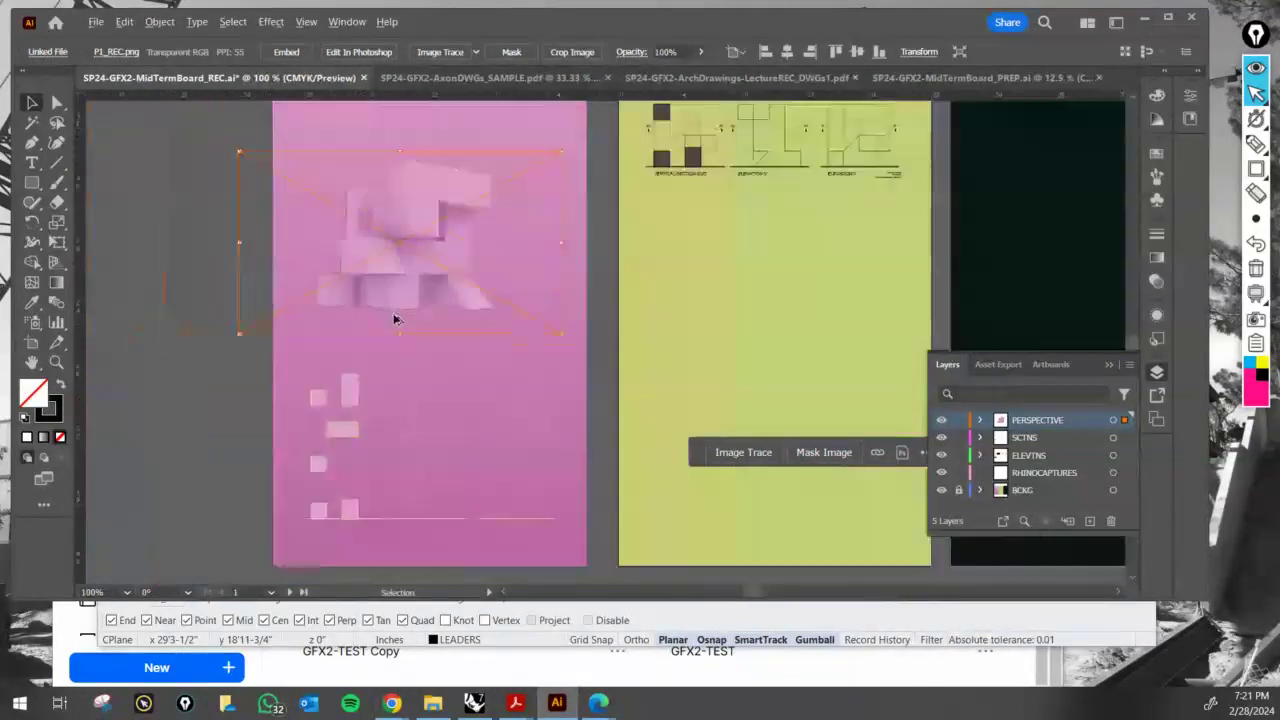
- Move the perspective image to the dark artboard and align it in the lower-left area beneath the elevations
drag(400, 286, 742, 417)
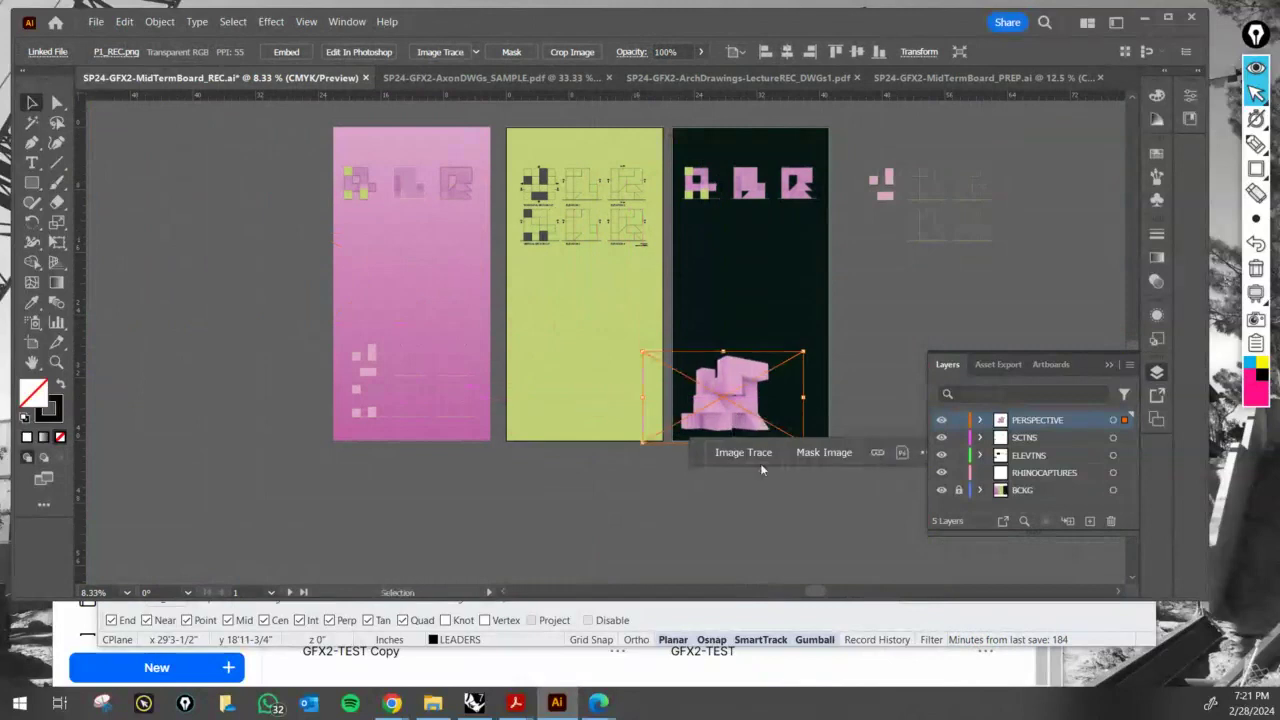
click(790, 502)
alt+scroll(800, 468, up, 2)
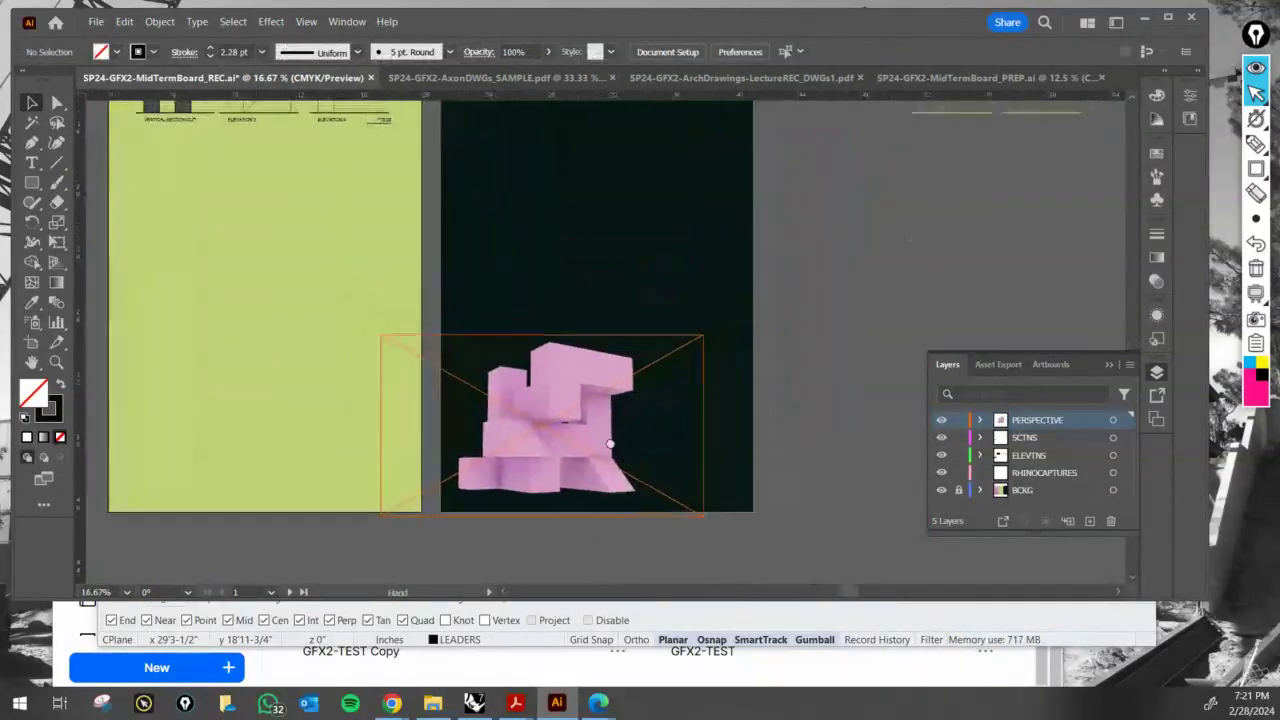
alt+scroll(550, 445, up, 1)
drag(520, 408, 512, 384)
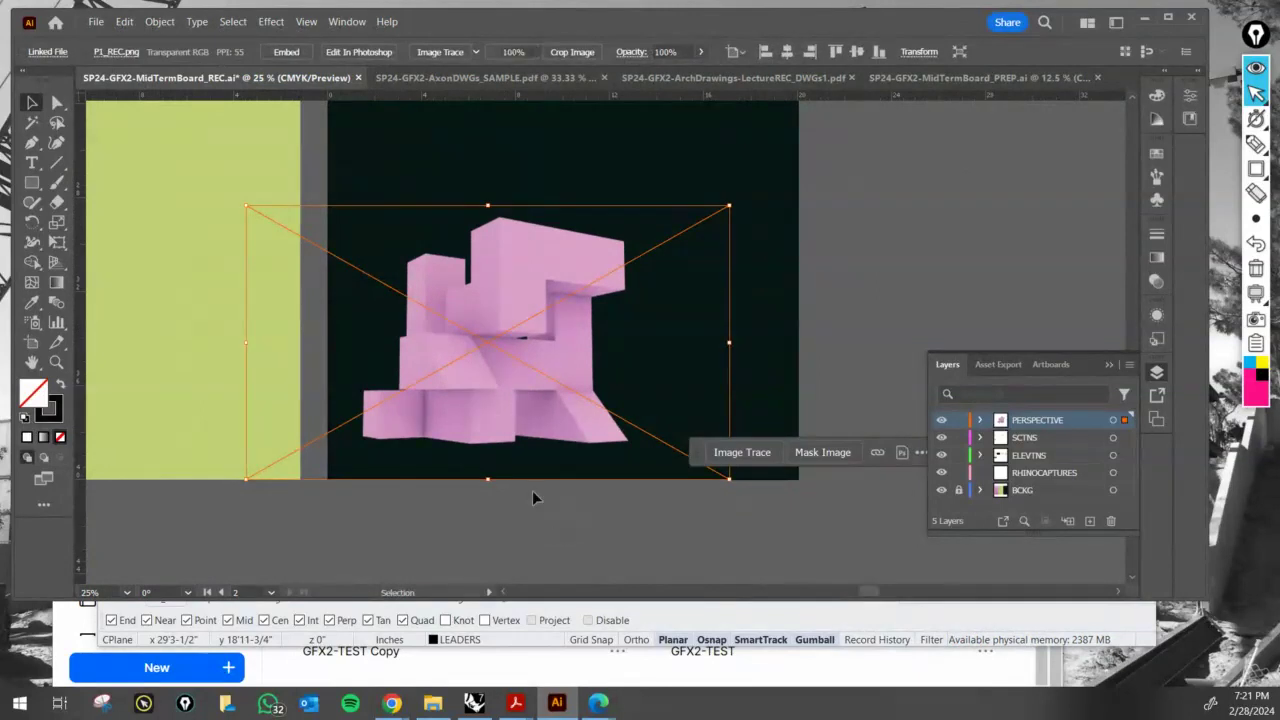
click(532, 490)
scroll(525, 455, up, 1)
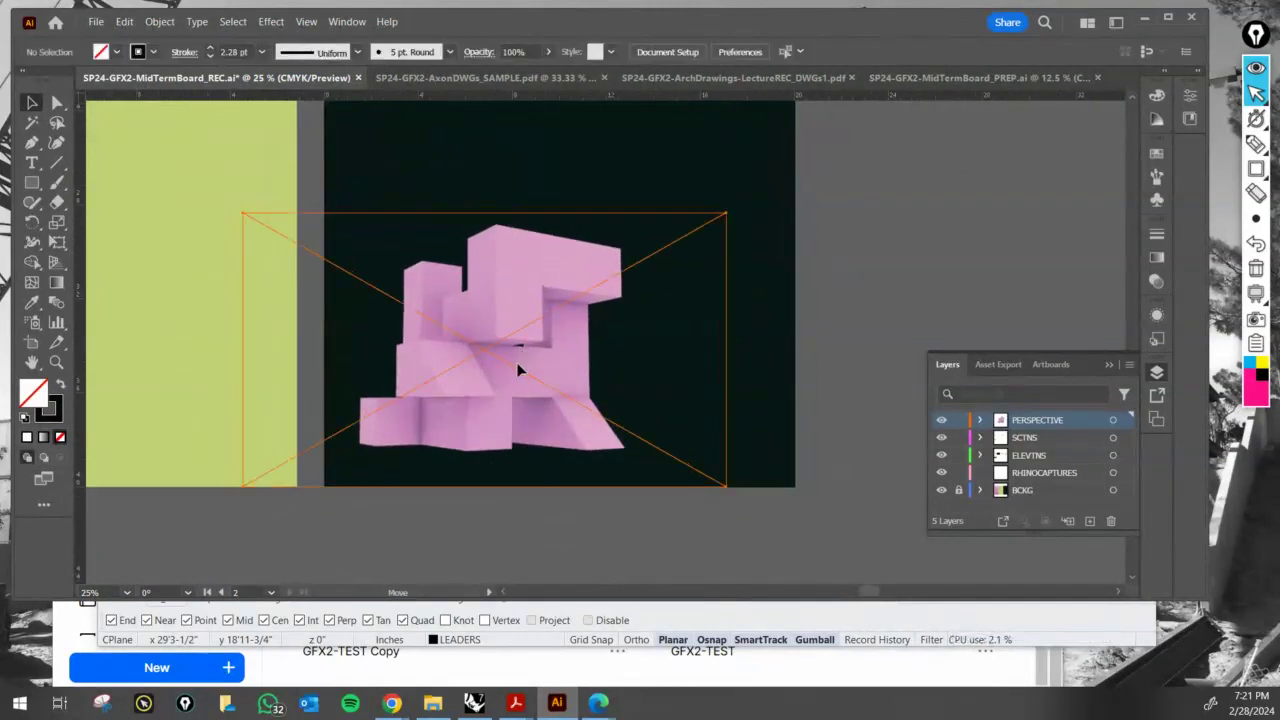
mouse_move(520, 363)
mouse_down()
mouse_move(514, 345)
mouse_move(489, 417)
mouse_move(532, 374)
mouse_move(500, 400)
mouse_move(483, 364)
mouse_move(510, 373)
mouse_up()
alt+scroll(514, 352, down, 2)
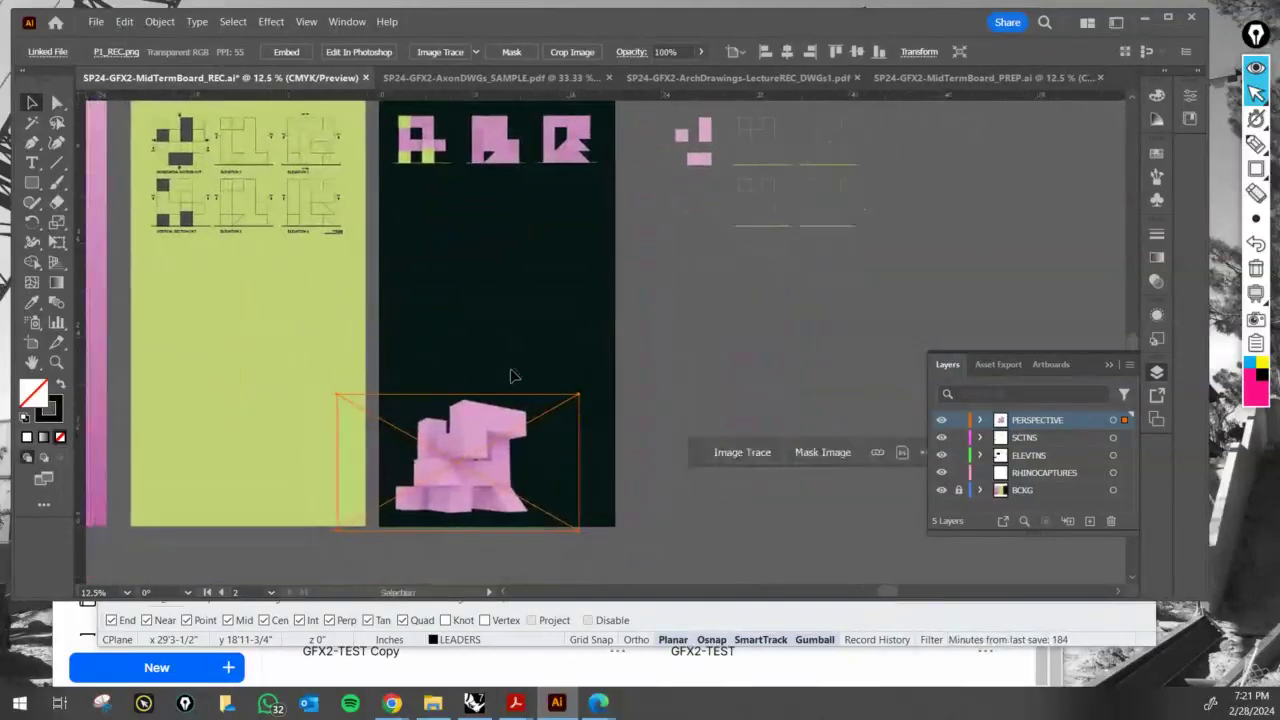
click(656, 372)
drag(470, 435, 475, 469)
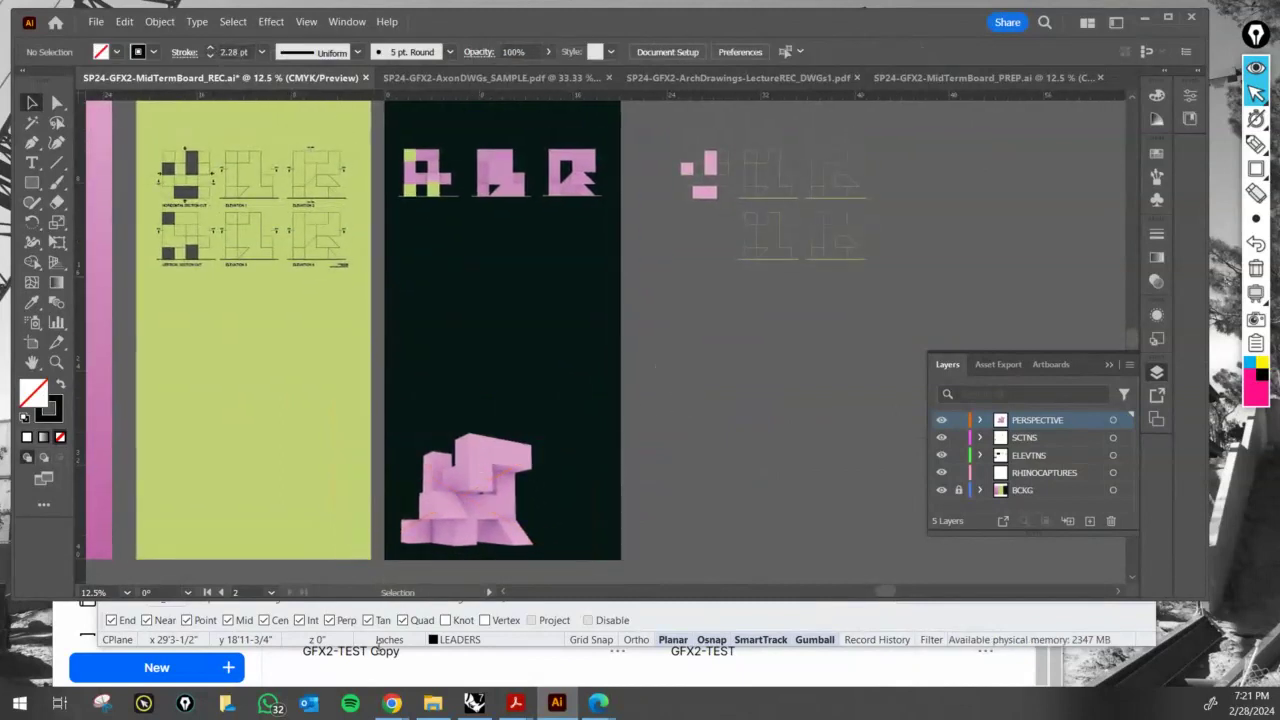
- Switch to Rhino, restore the named view P1_REC and create a Make2D drawing of the model from that view, by output layers
key(alt+Tab)
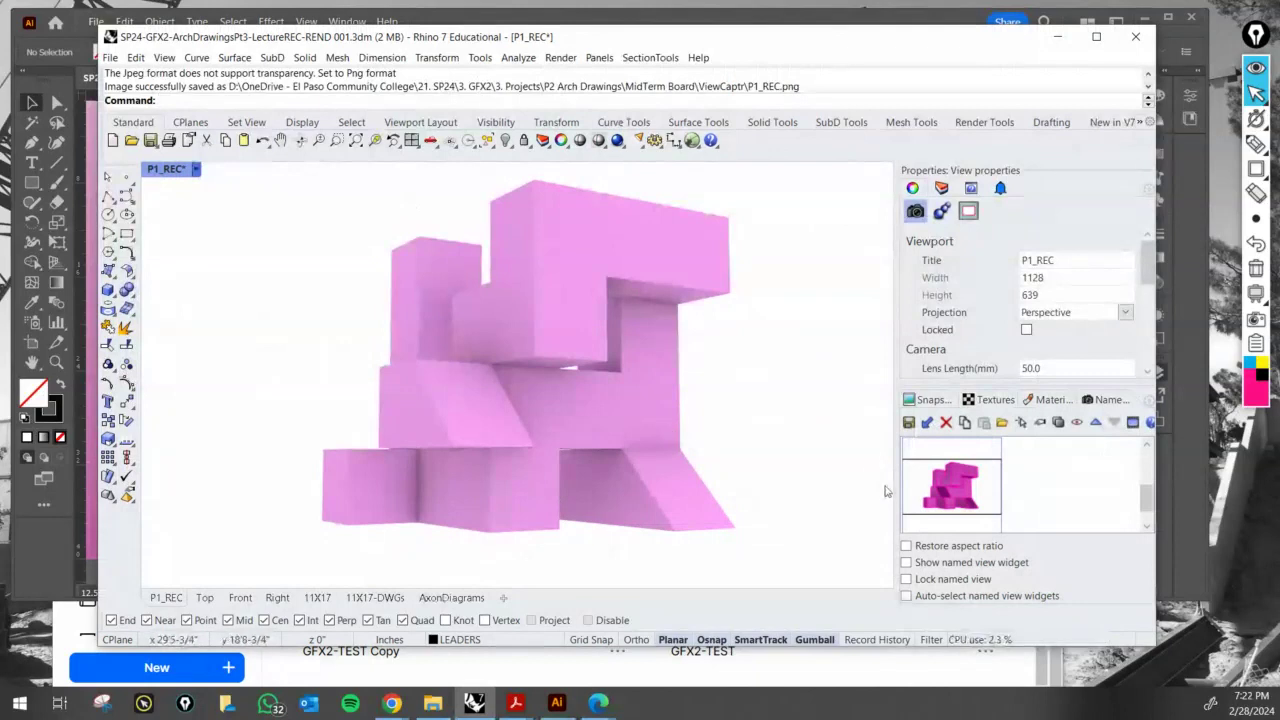
double_click(948, 497)
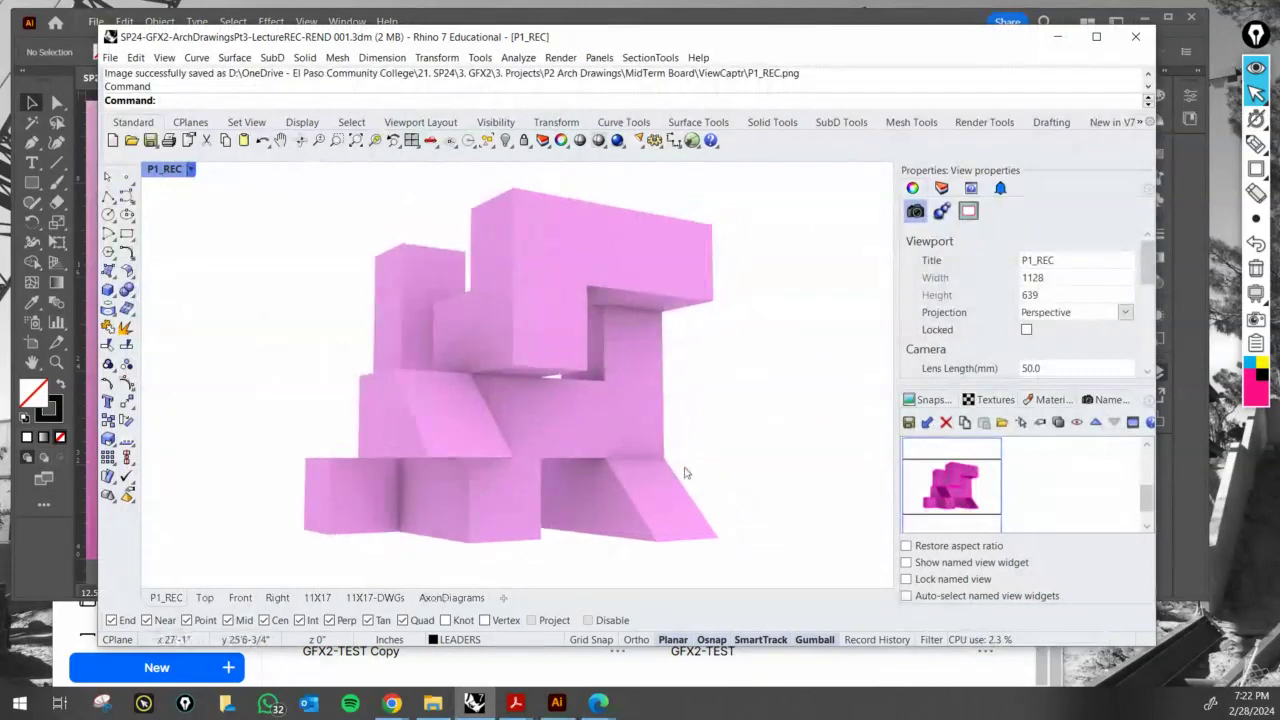
text(Make2D)
key(Return)
click(546, 427)
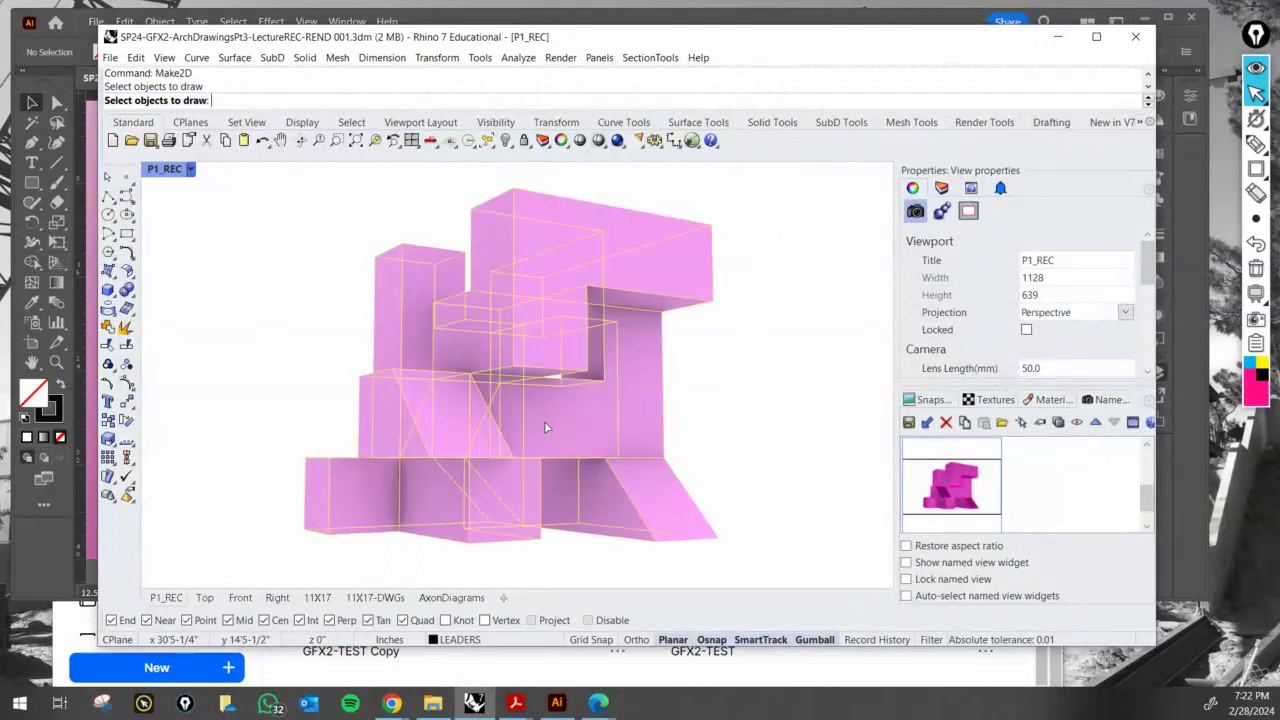
key(Return)
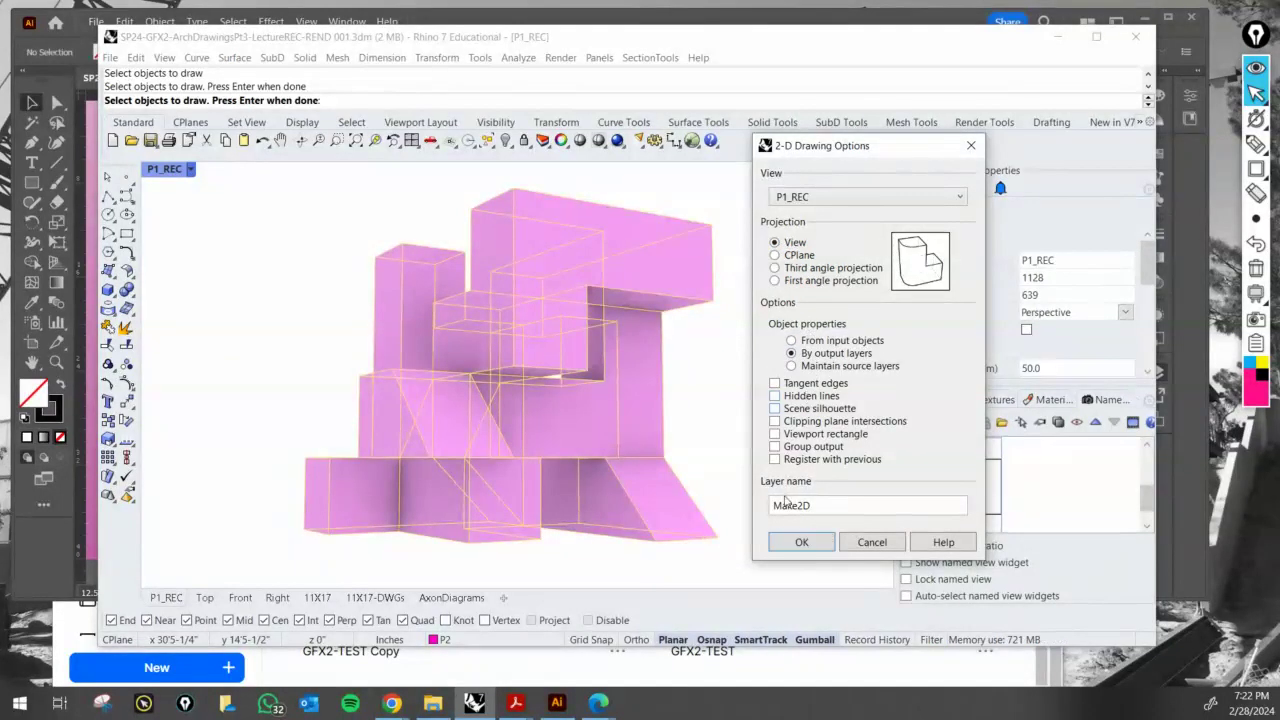
click(801, 543)
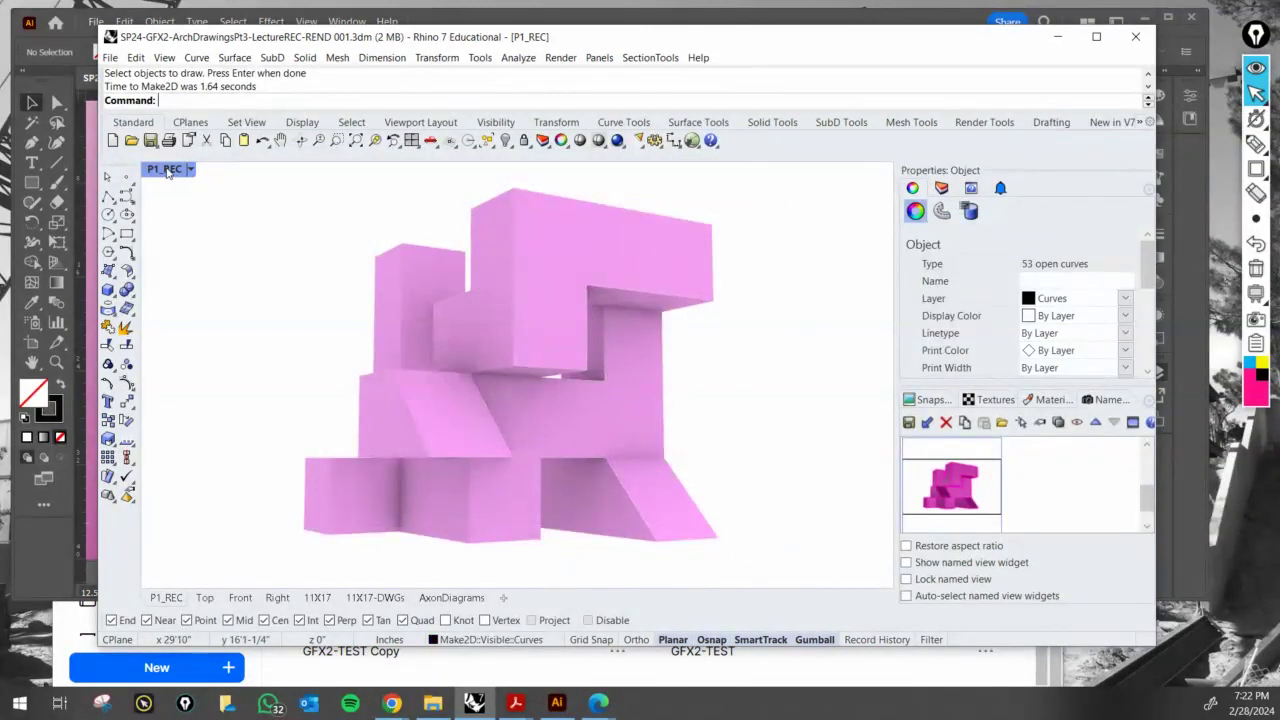
- Switch to the Top view, clear the selection and locate the Make2D perspective linework near the origin
double_click(166, 170)
double_click(536, 170)
scroll(674, 380, down, 10)
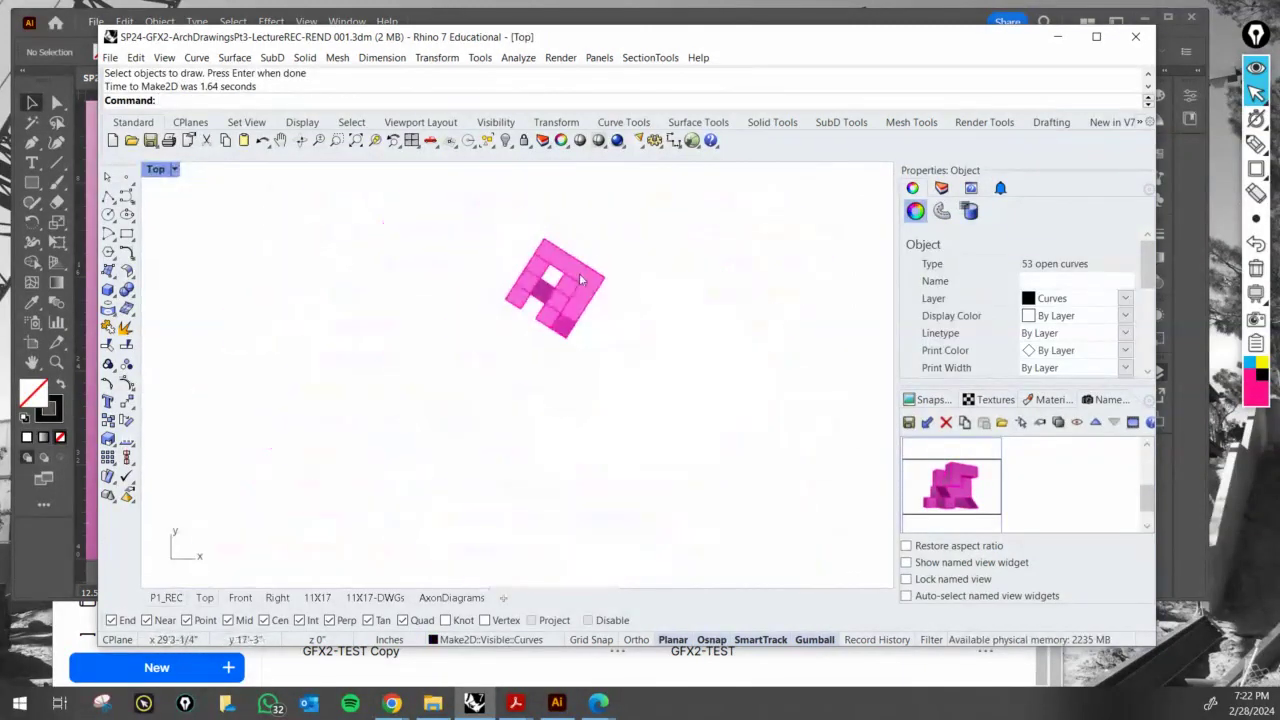
scroll(668, 384, down, 10)
scroll(560, 448, up, 12)
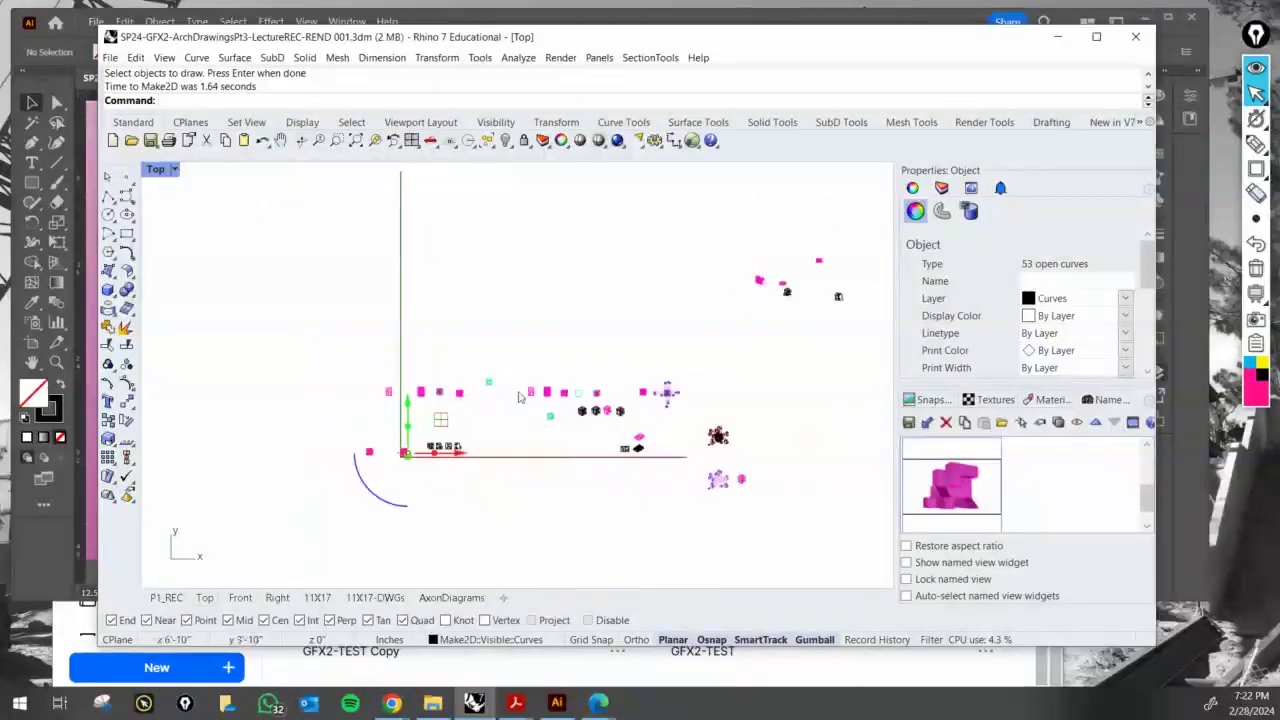
scroll(490, 400, down, 6)
drag(479, 399, 692, 372)
scroll(759, 351, up, 8)
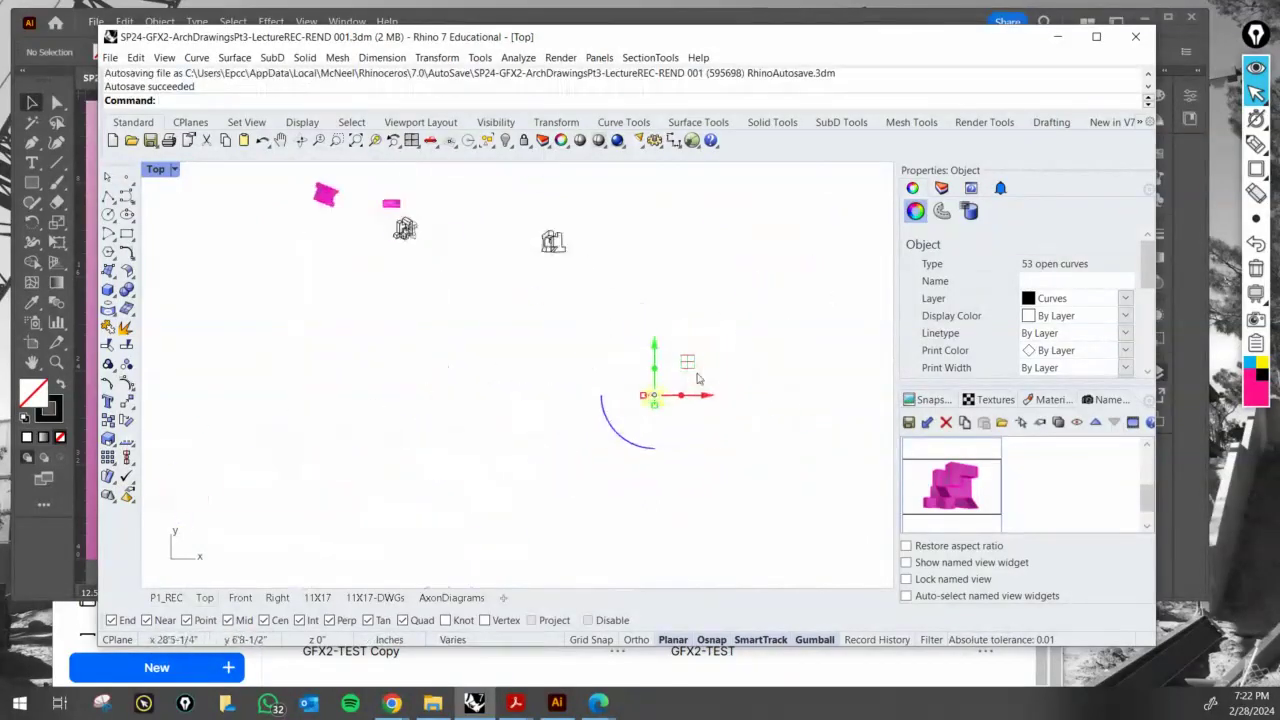
key(Escape)
scroll(684, 445, up, 4)
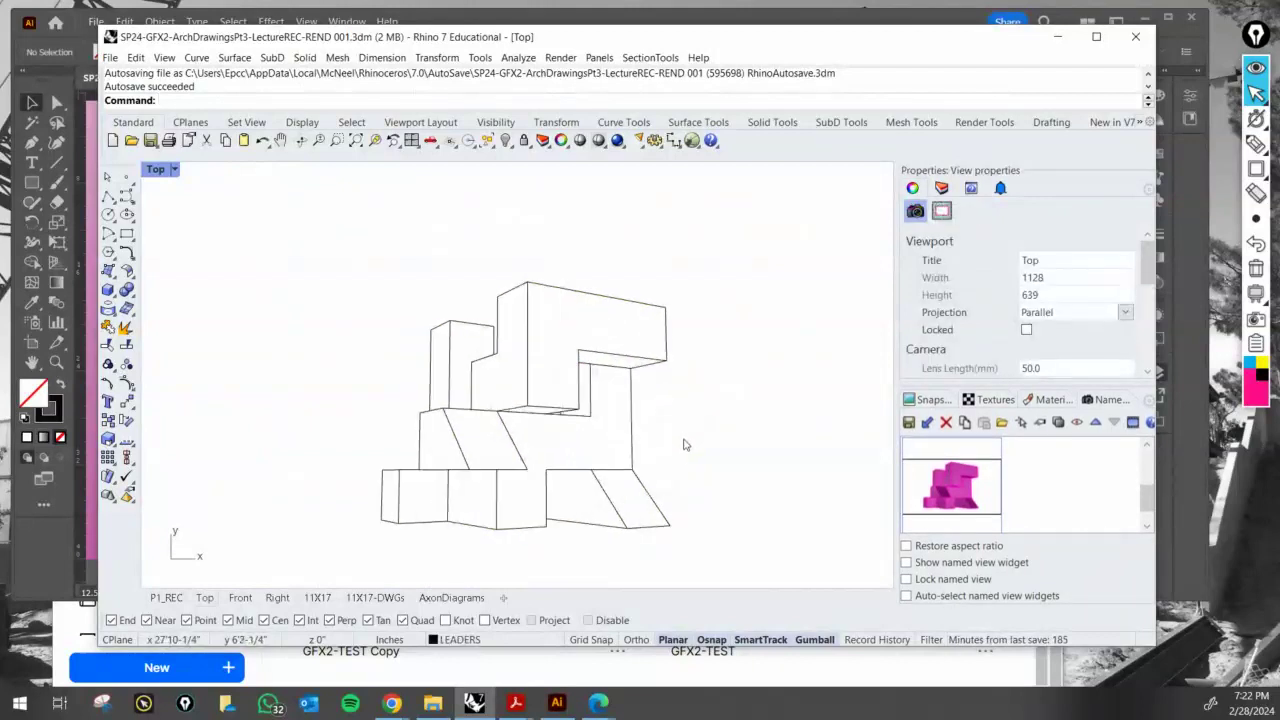
scroll(690, 450, up, 4)
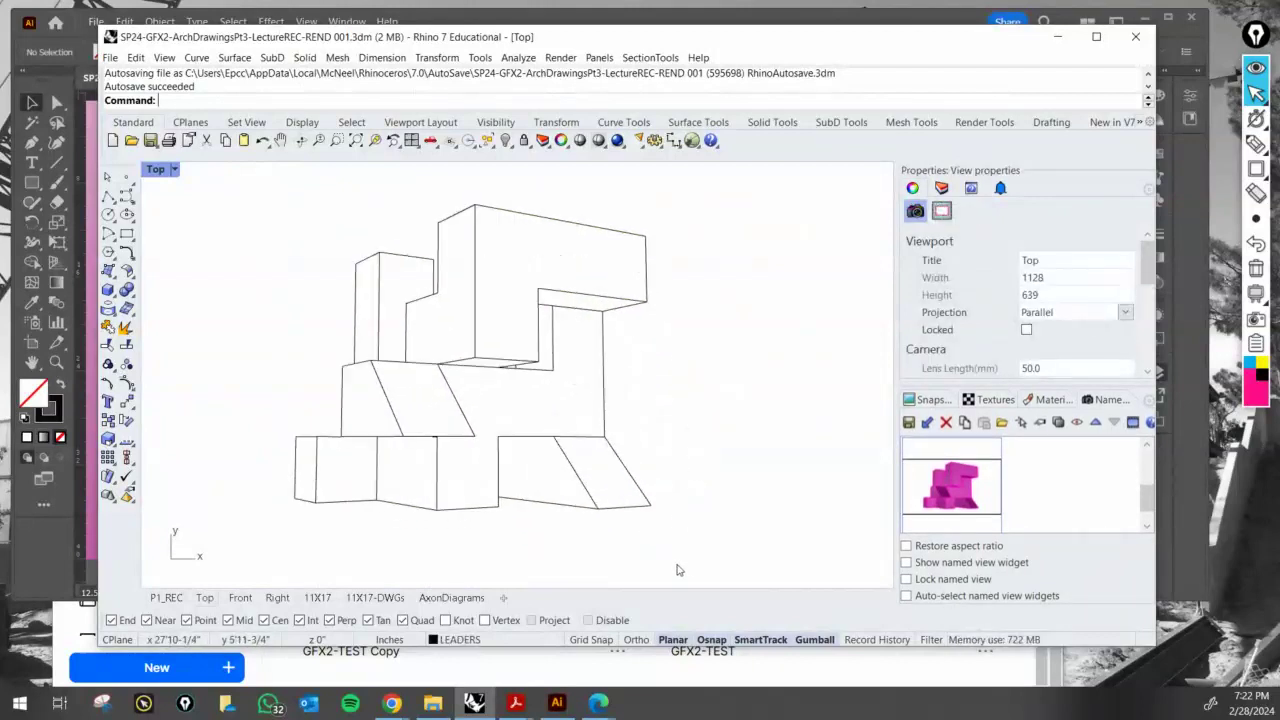
- Select all the Make2D perspective linework in the Top view and start exporting it in Adobe Illustrator (*.ai) format
drag(686, 558, 265, 176)
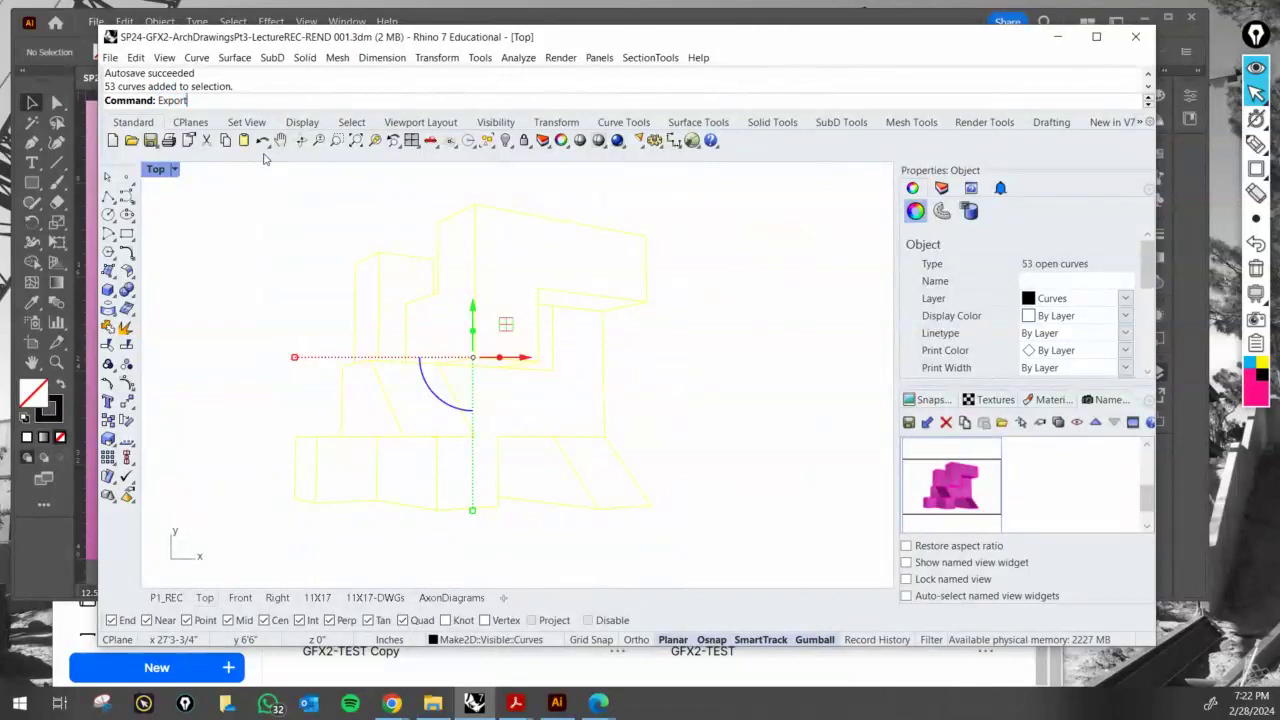
key(Return)
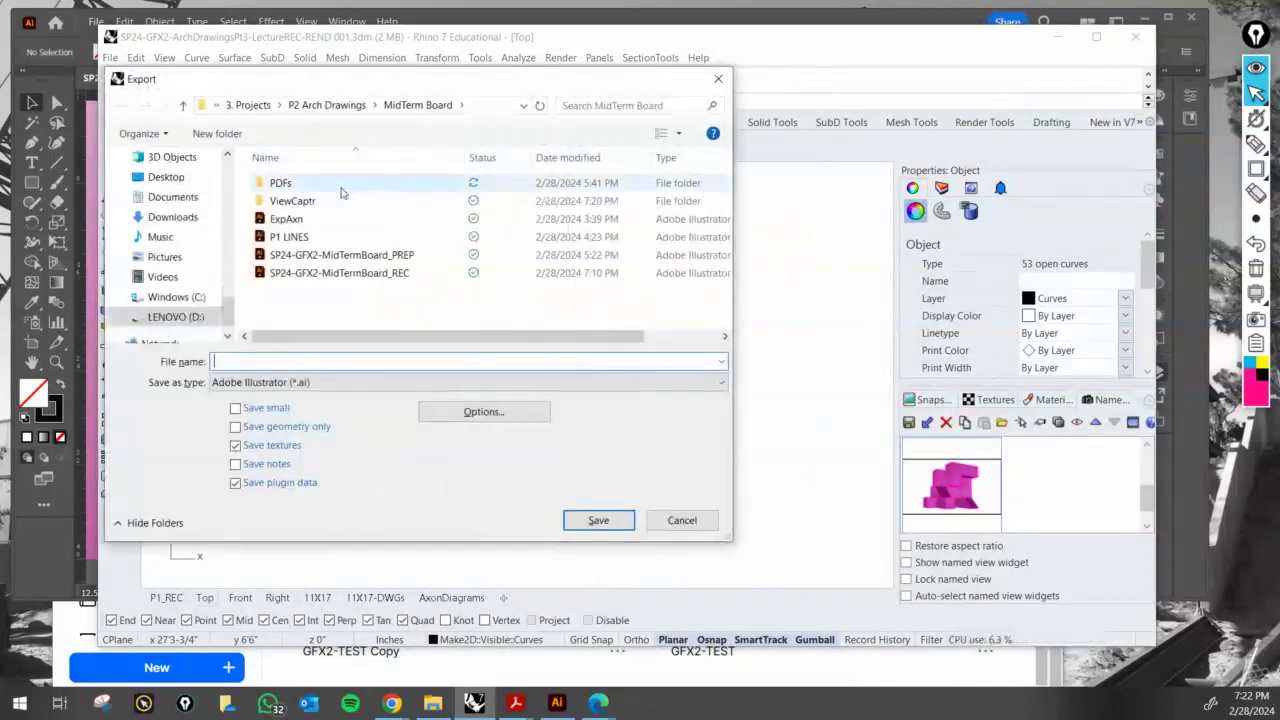
click(302, 386)
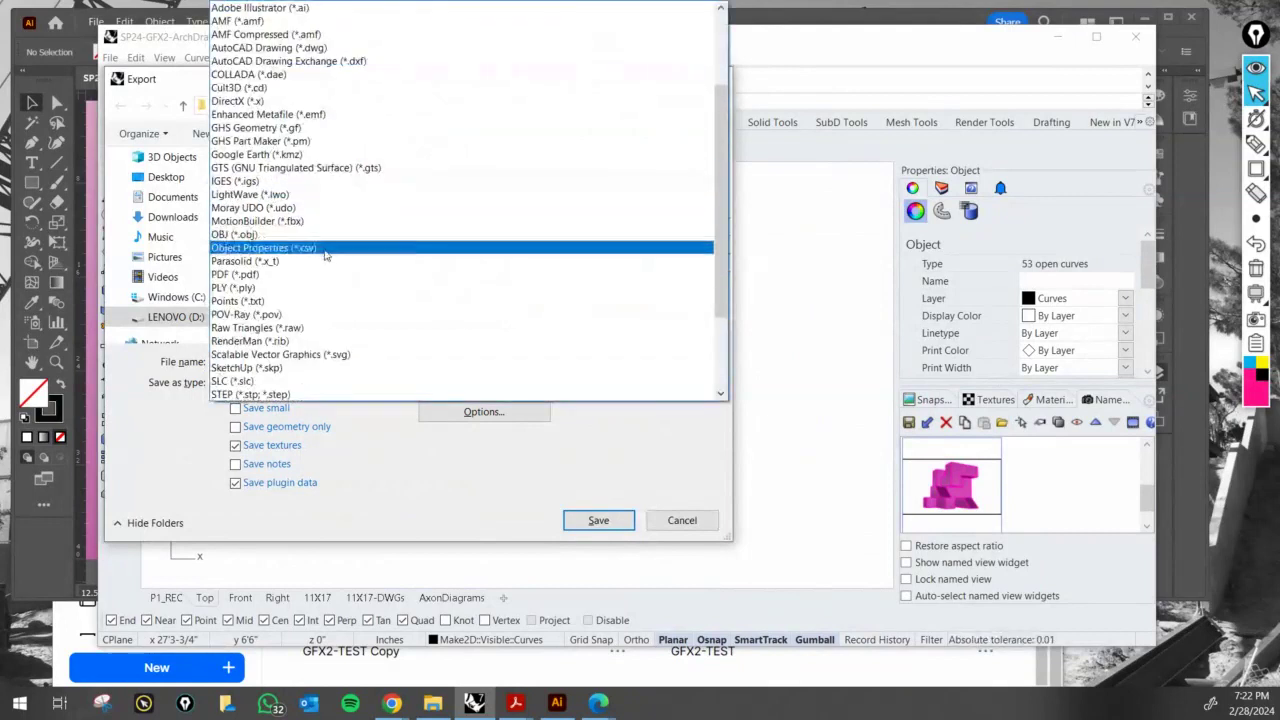
click(313, 9)
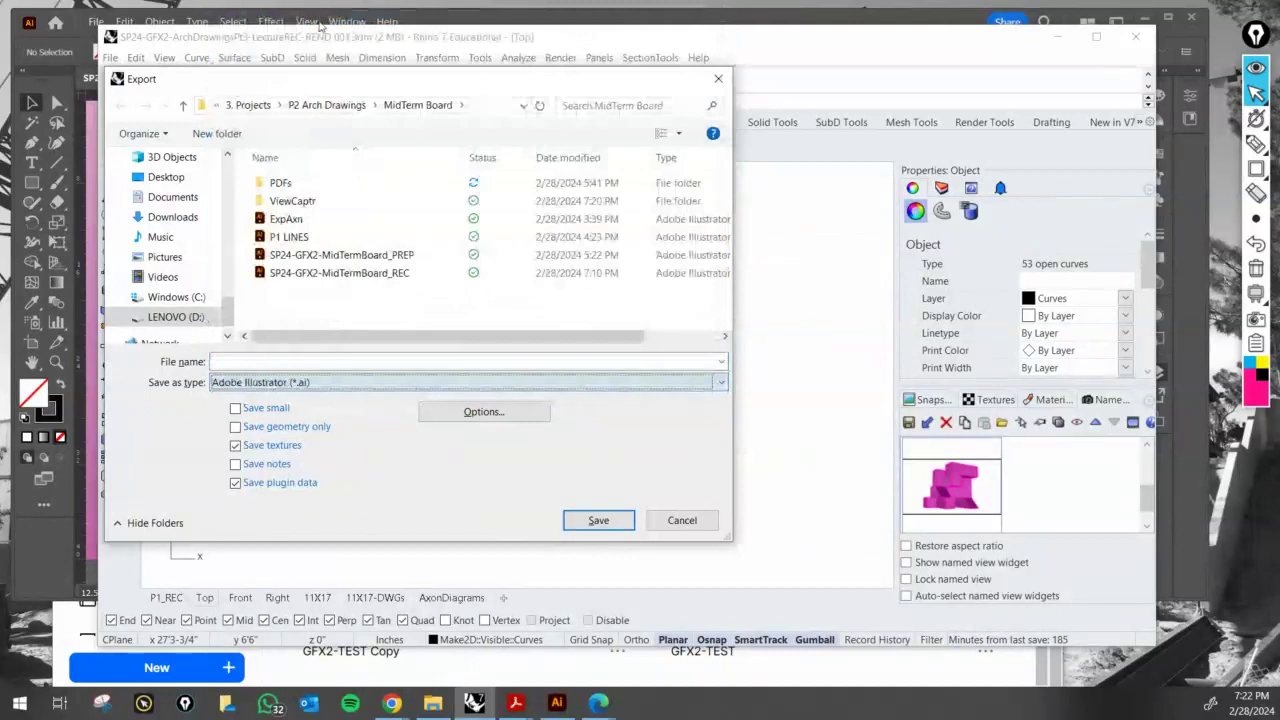
- Name the export P1_ExpREC and save it to the MidTerm Board folder as a snapshot of the current view in CMYK
click(326, 364)
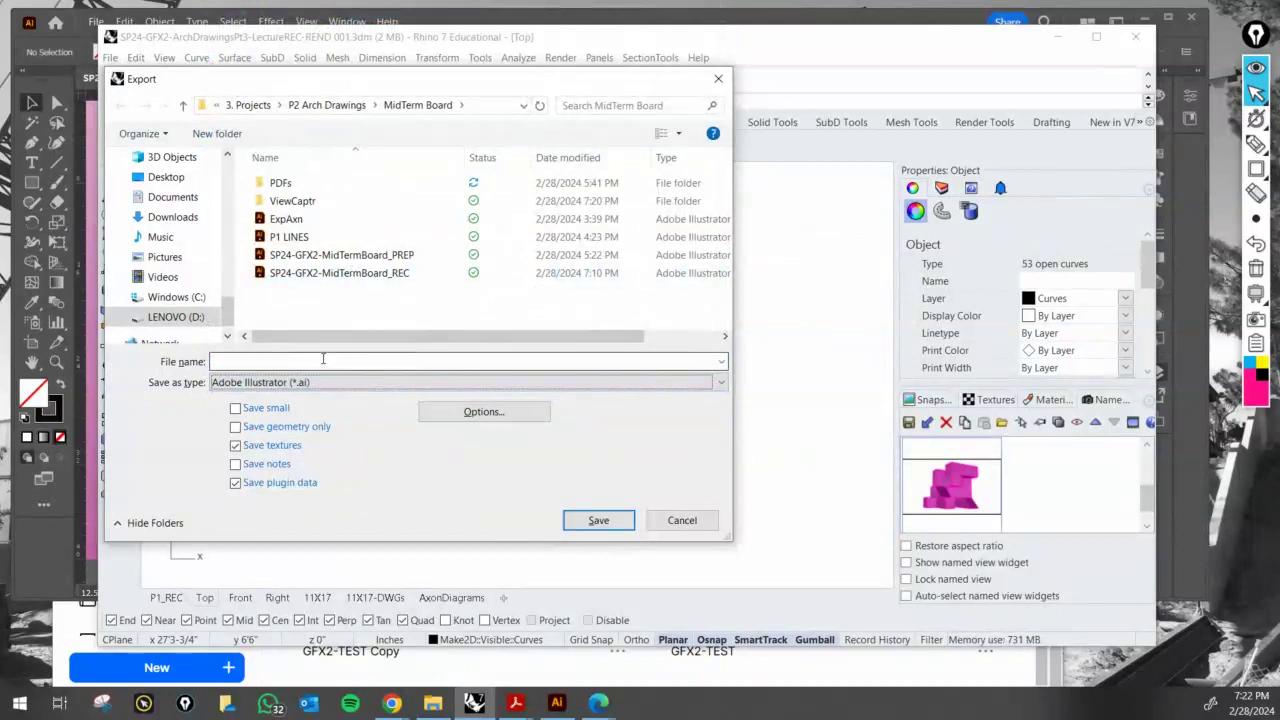
click(323, 360)
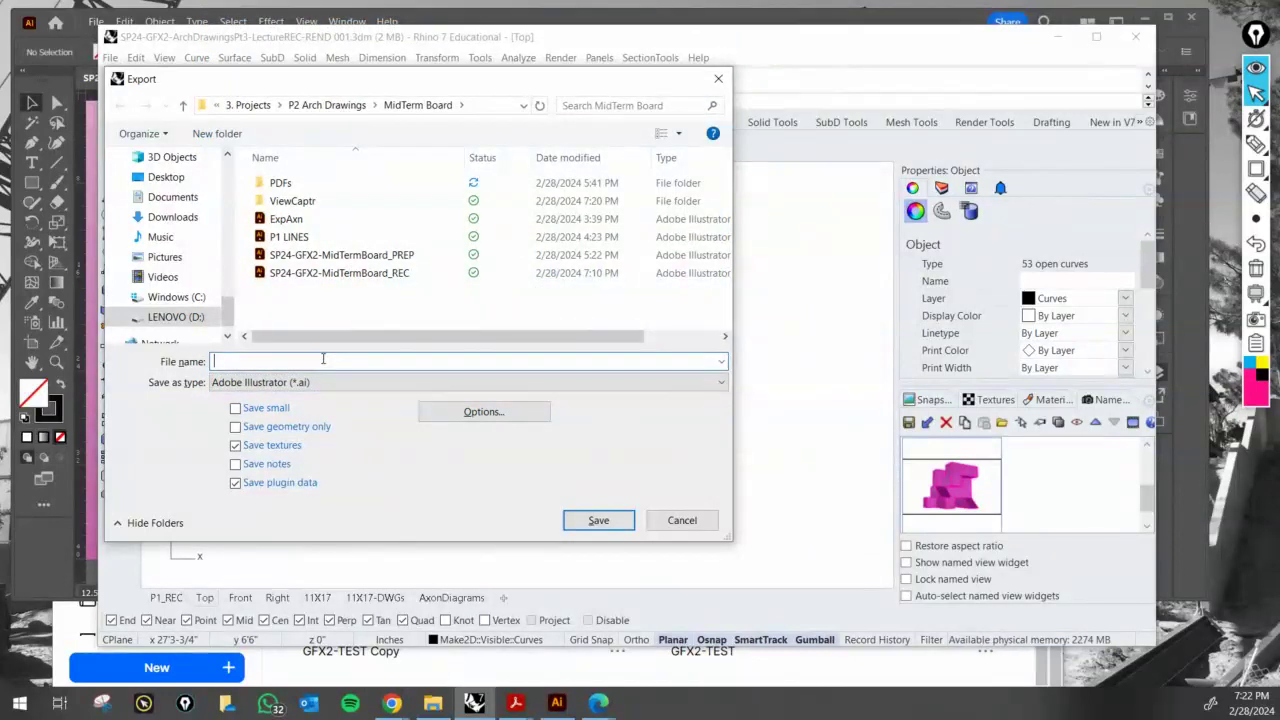
text(P1_ExpREC)
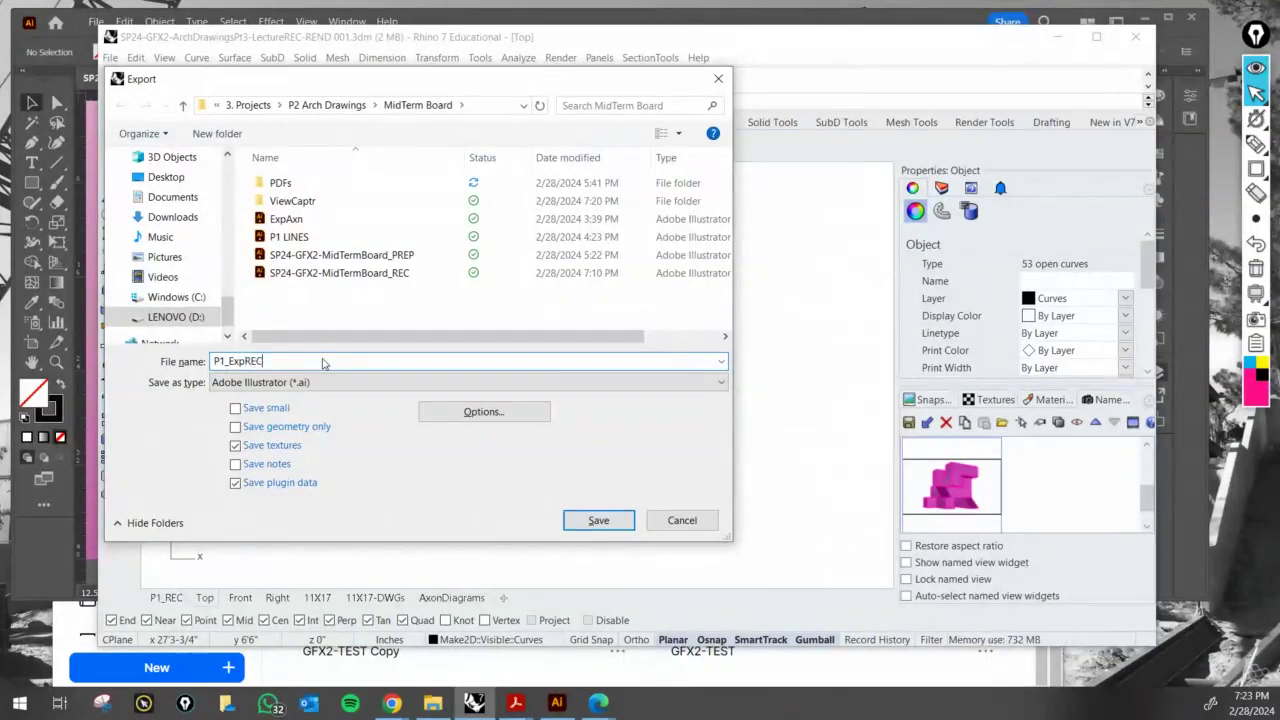
click(598, 520)
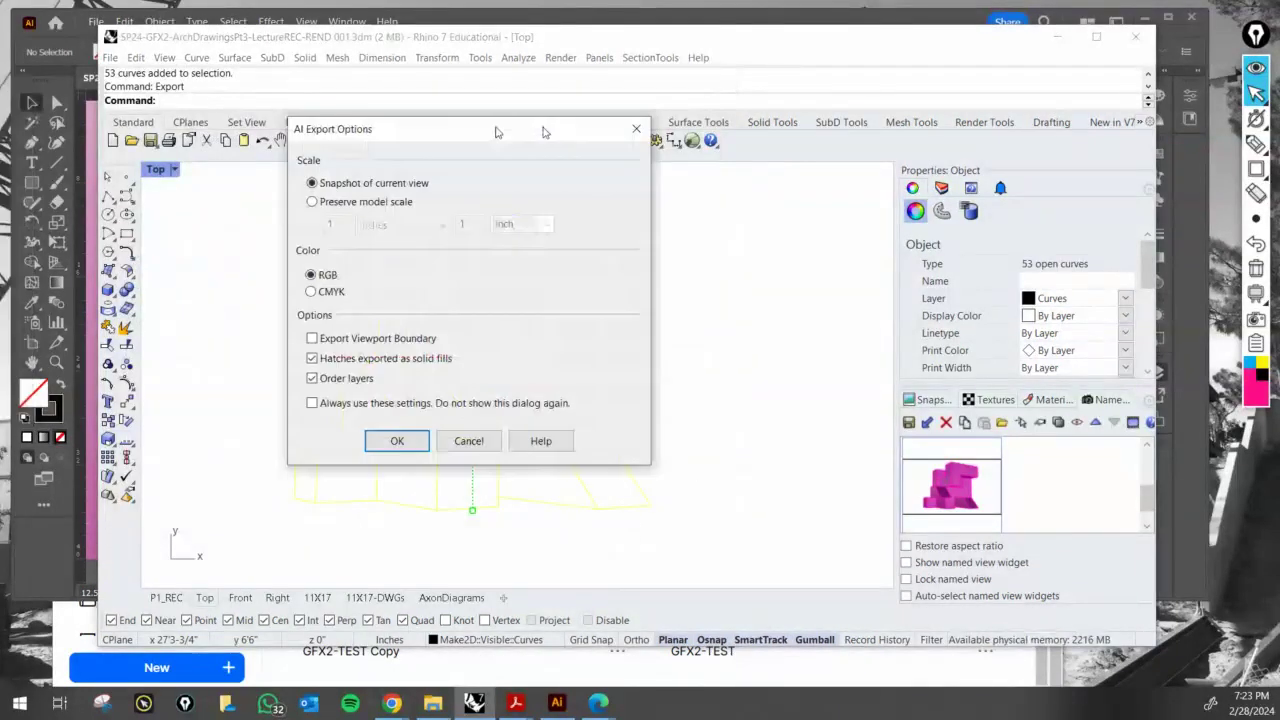
drag(500, 129, 880, 100)
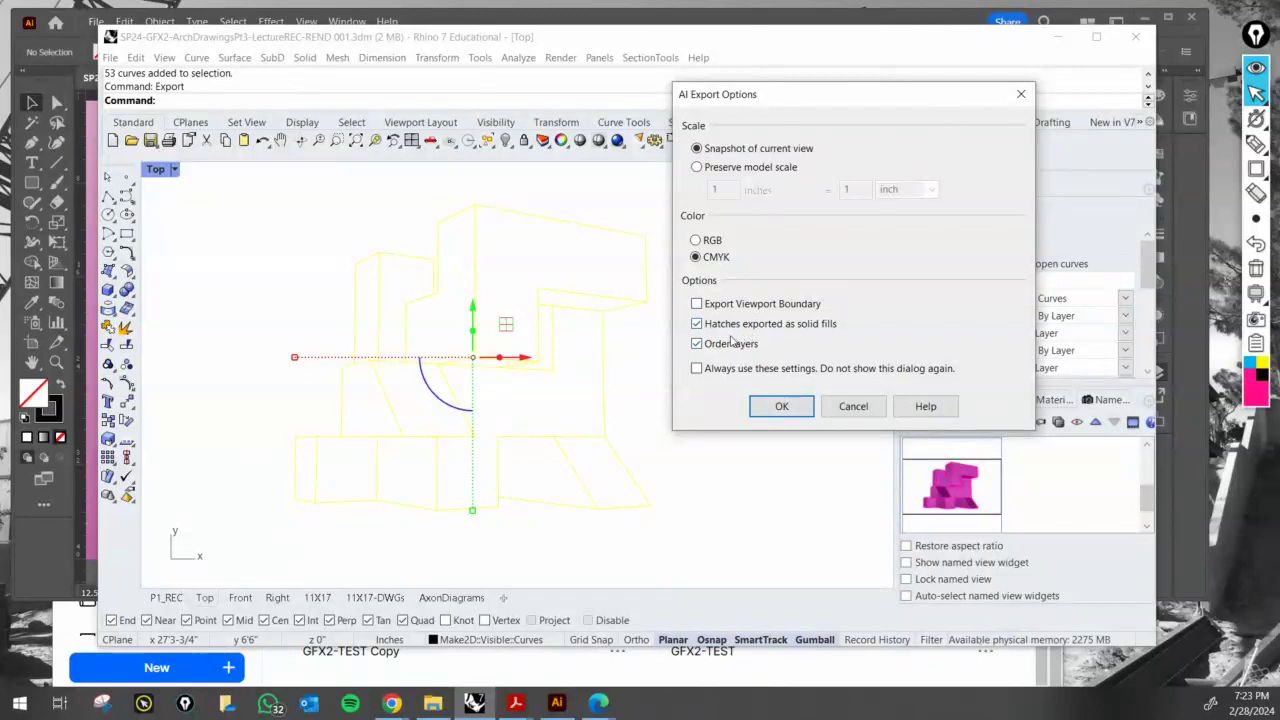
click(803, 412)
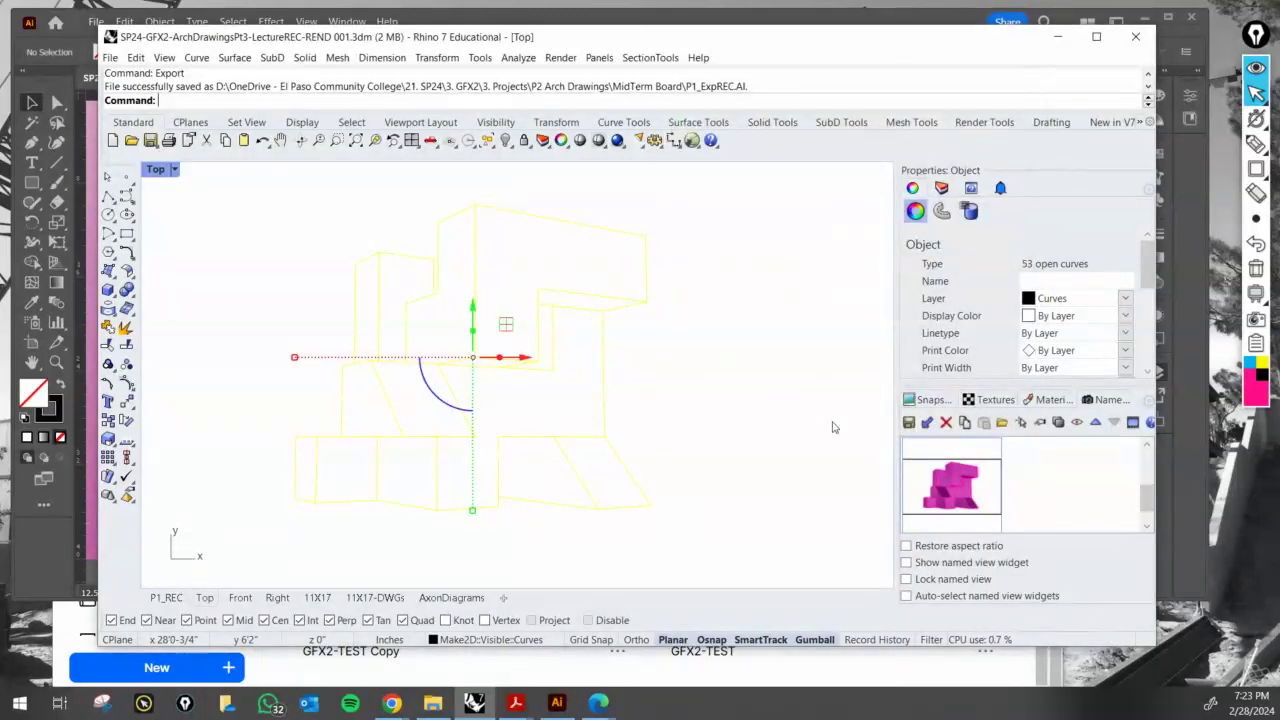
- Switch to File Explorer and open P1_ExpREC from the MidTerm Board folder in Illustrator
click(765, 22)
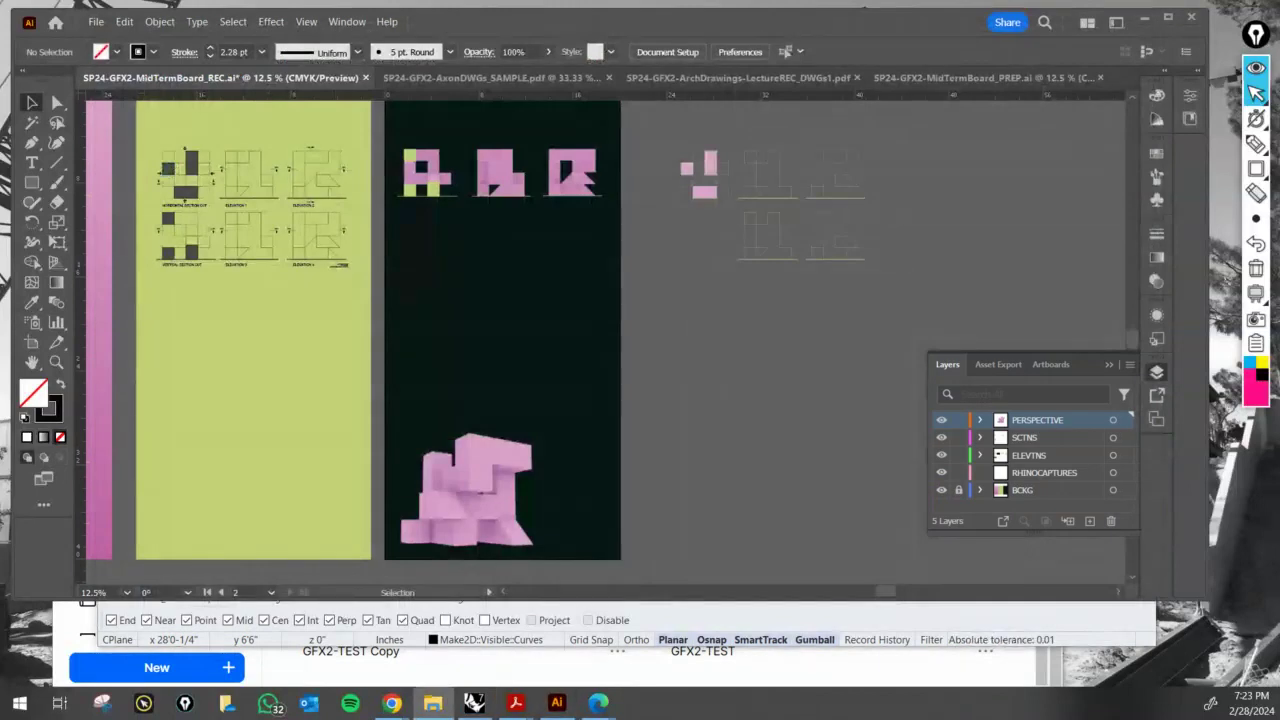
click(432, 703)
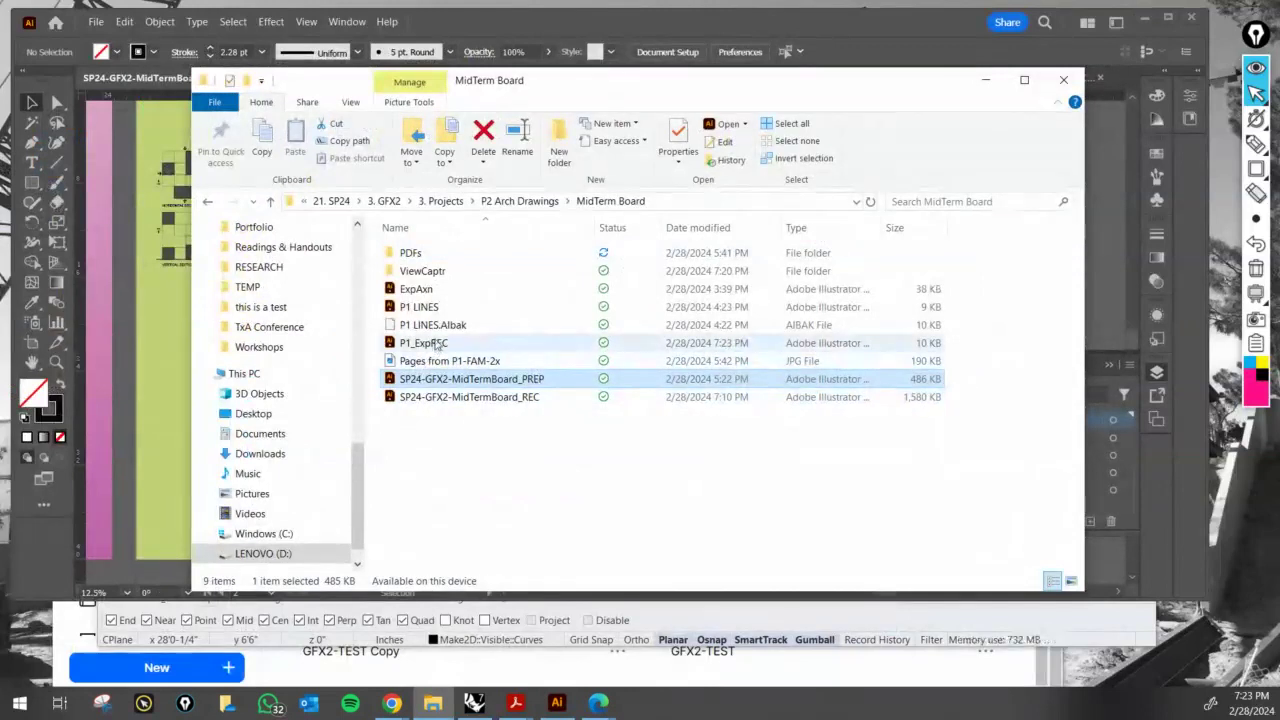
click(446, 499)
key(ctrl)
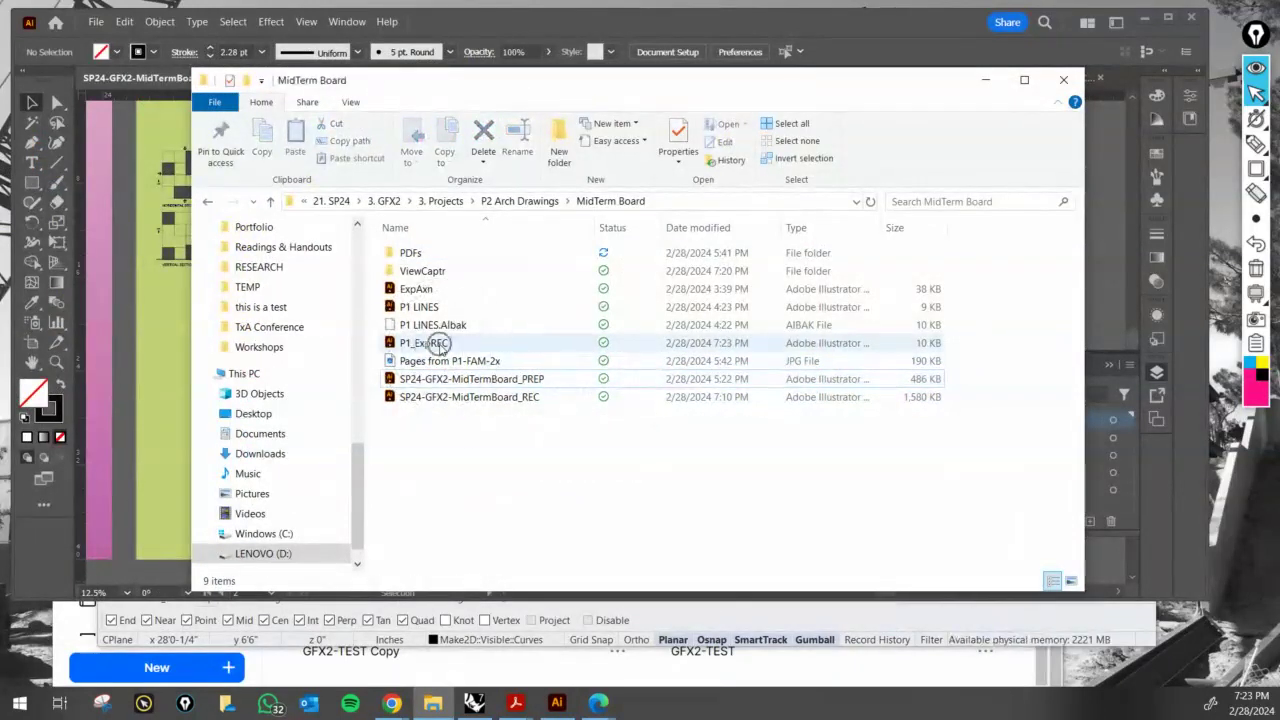
click(441, 346)
double_click(441, 346)
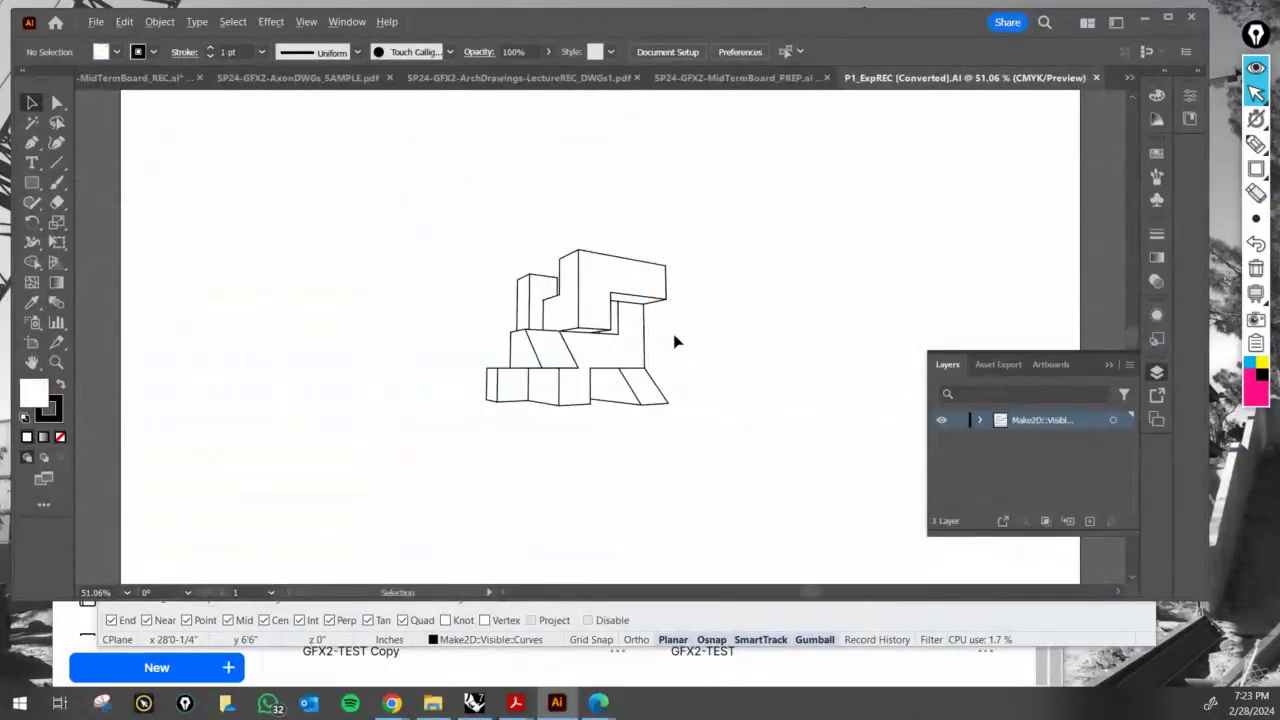
- Select all the perspective lines in the P1_ExpREC document and group them
alt+scroll(677, 343, down, 3)
alt+scroll(690, 375, up, 2)
drag(694, 418, 435, 188)
click(640, 302)
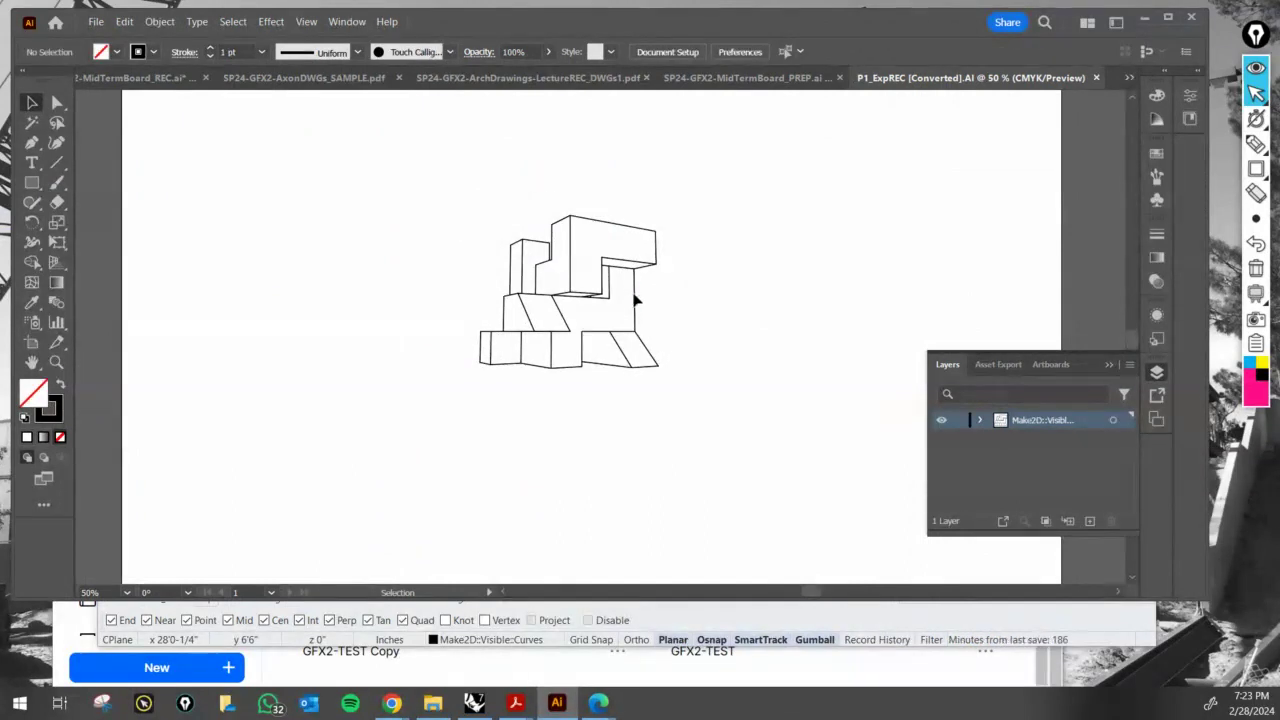
click(640, 302)
mouse_move(769, 470)
mouse_down()
mouse_move(500, 176)
mouse_move(434, 194)
mouse_up()
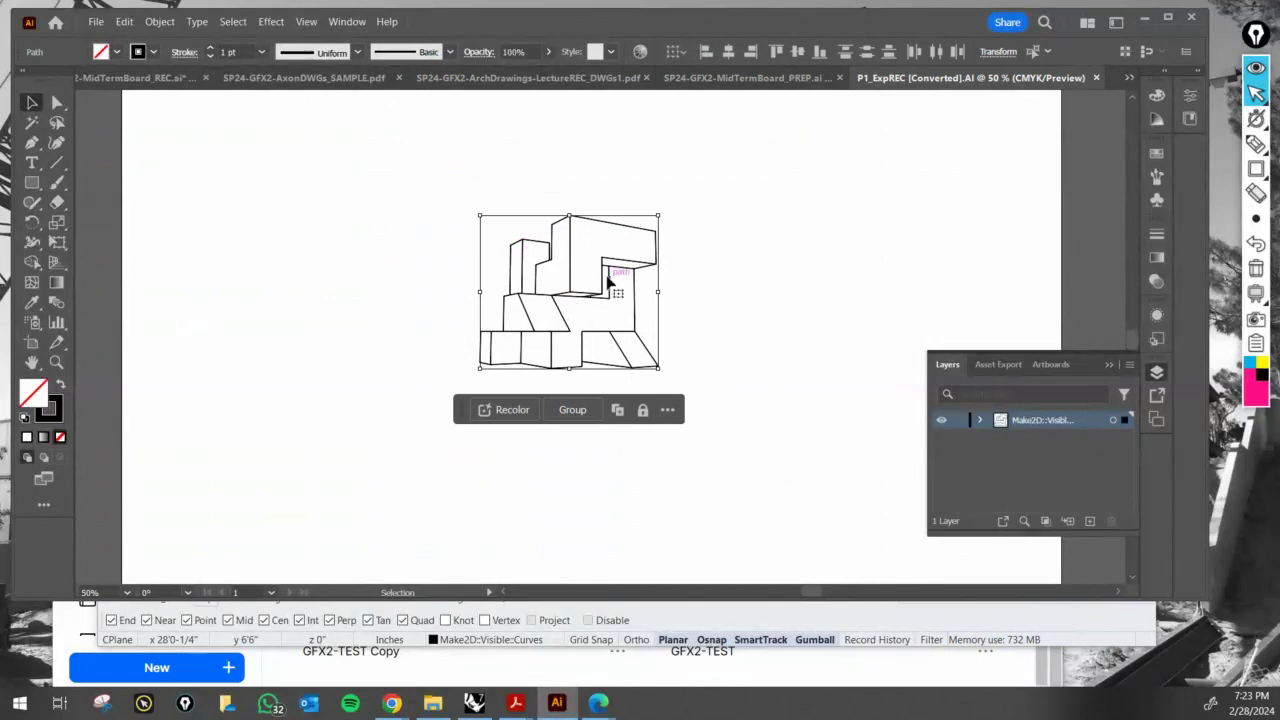
key(a)
key(v)
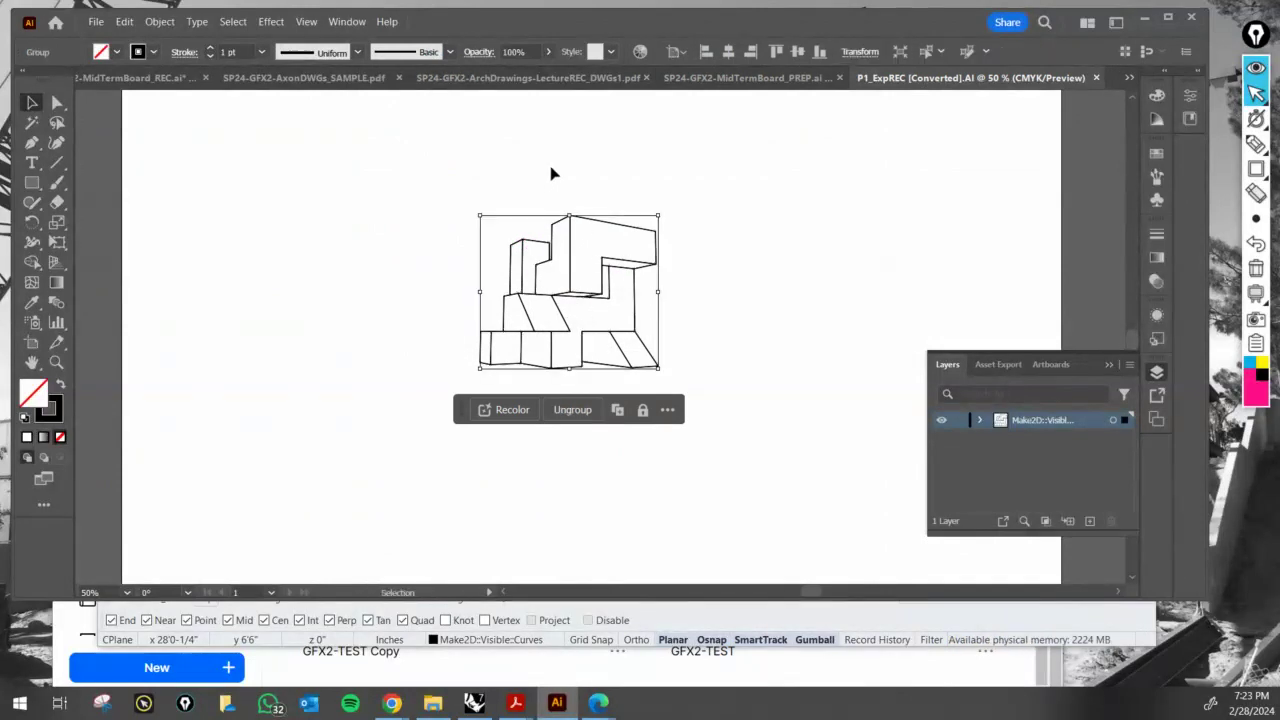
- Try to paste the linework into the SP24-GFX2-MidTermBoard_REC document and delete the stray text object
click(722, 79)
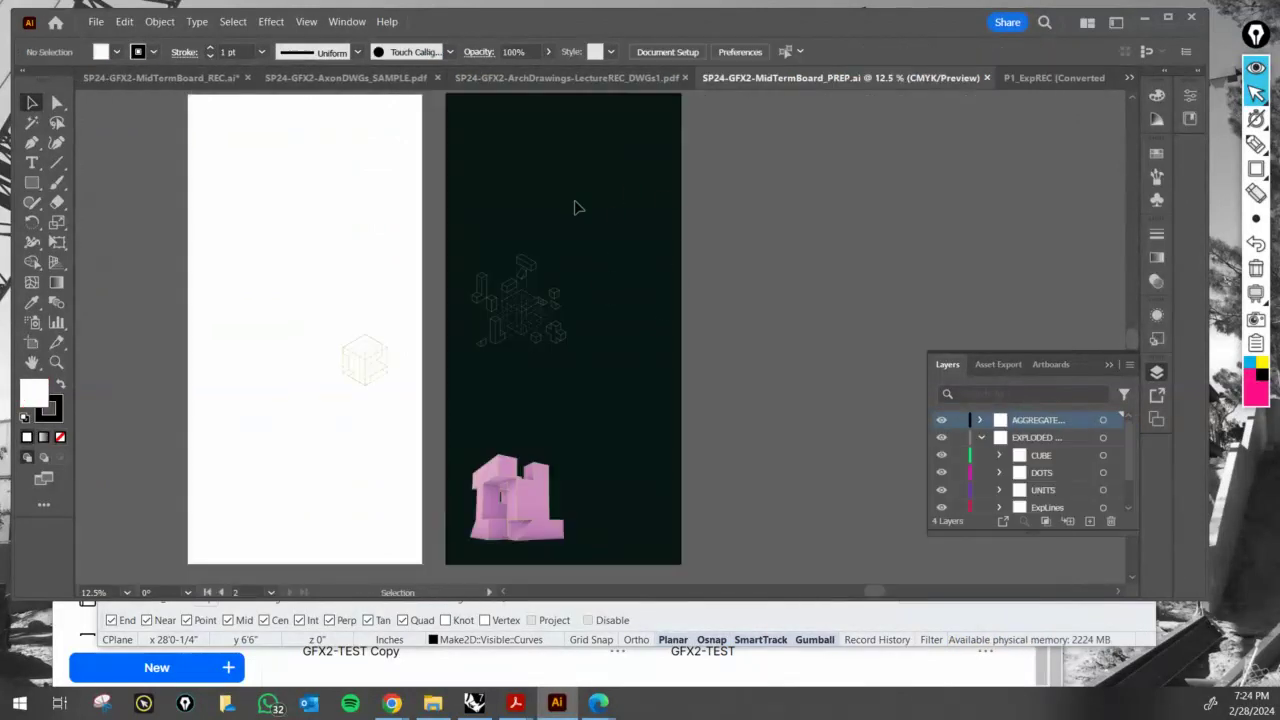
click(565, 78)
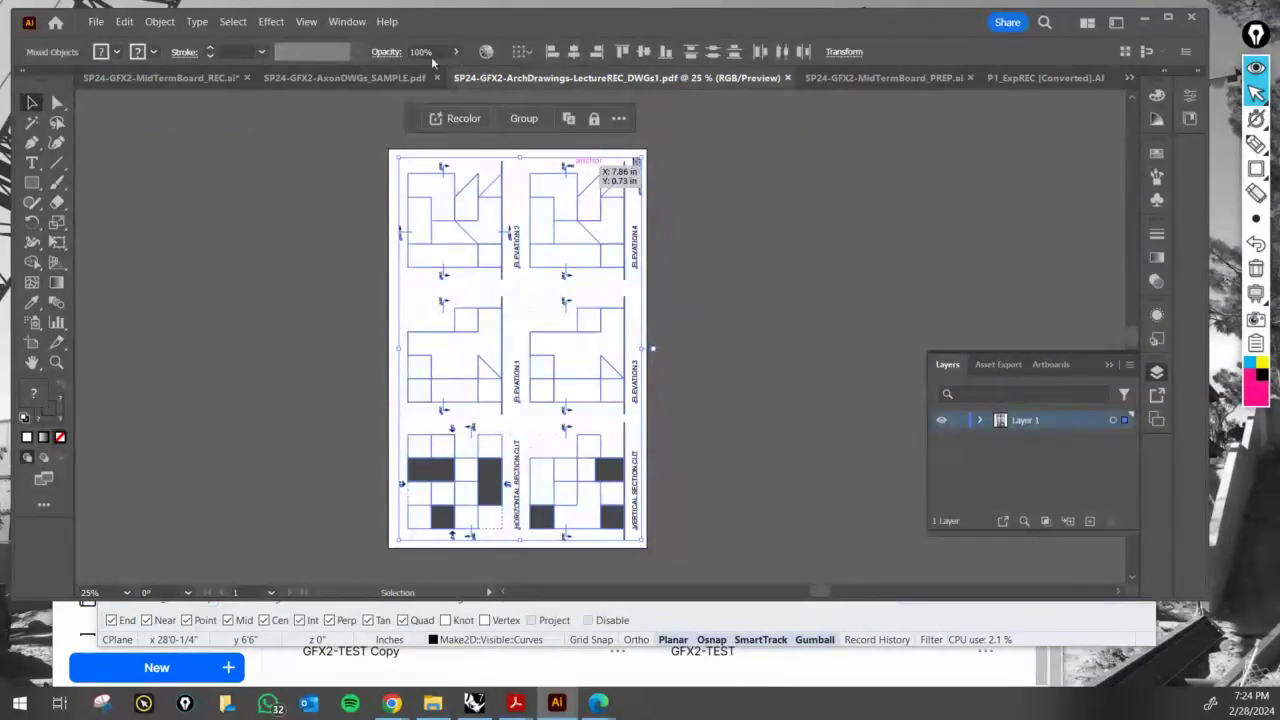
click(340, 78)
click(166, 87)
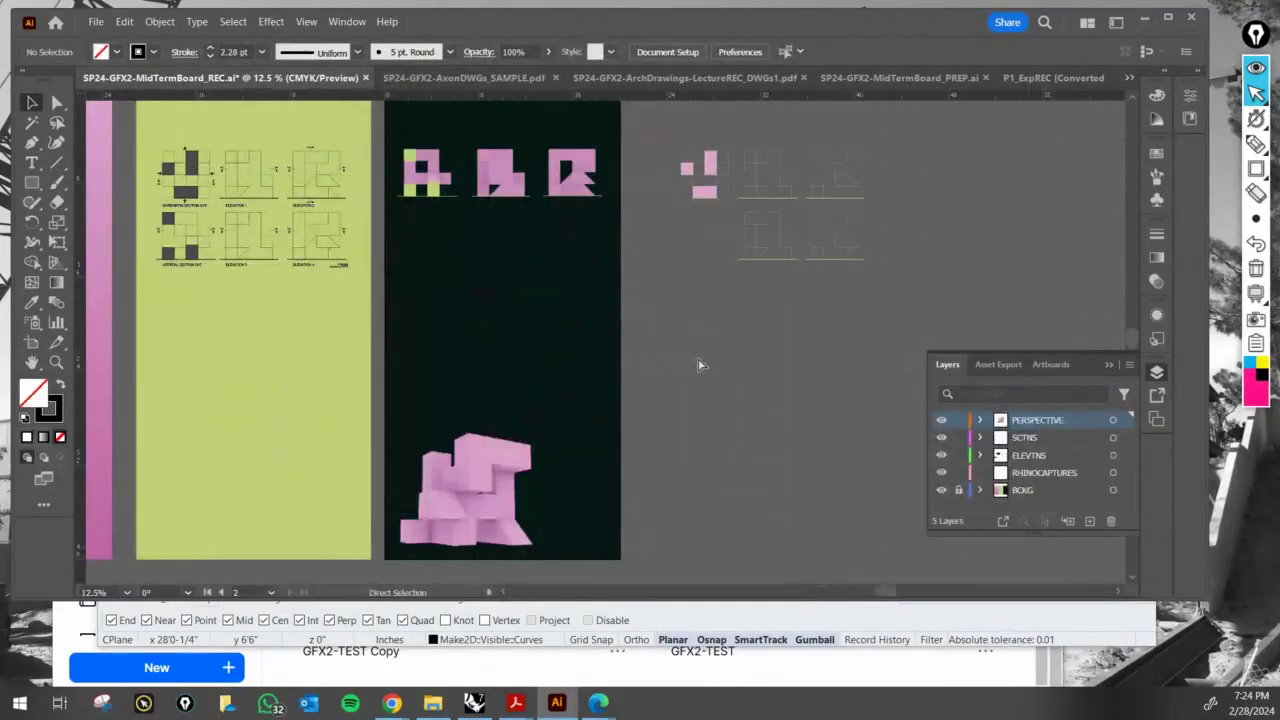
key(ctrl+v)
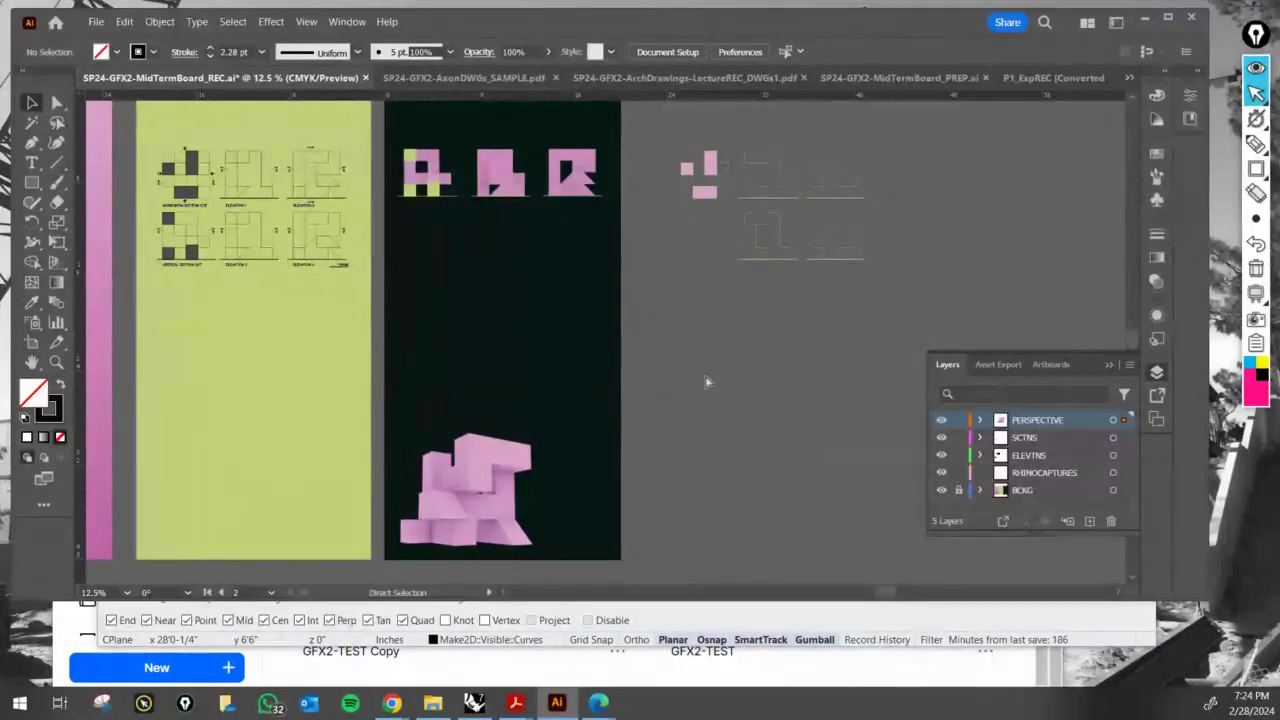
alt+scroll(629, 383, up, 8)
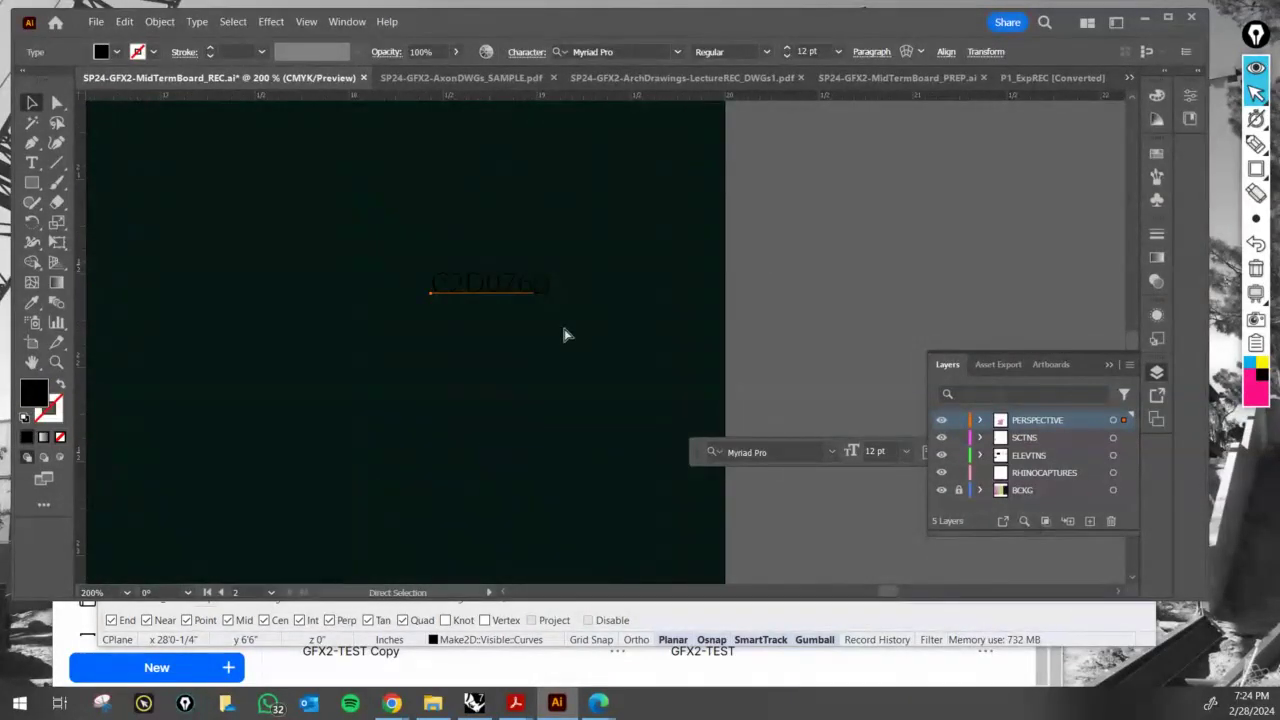
key(Delete)
alt+scroll(804, 256, down, 5)
alt+scroll(918, 238, down, 2)
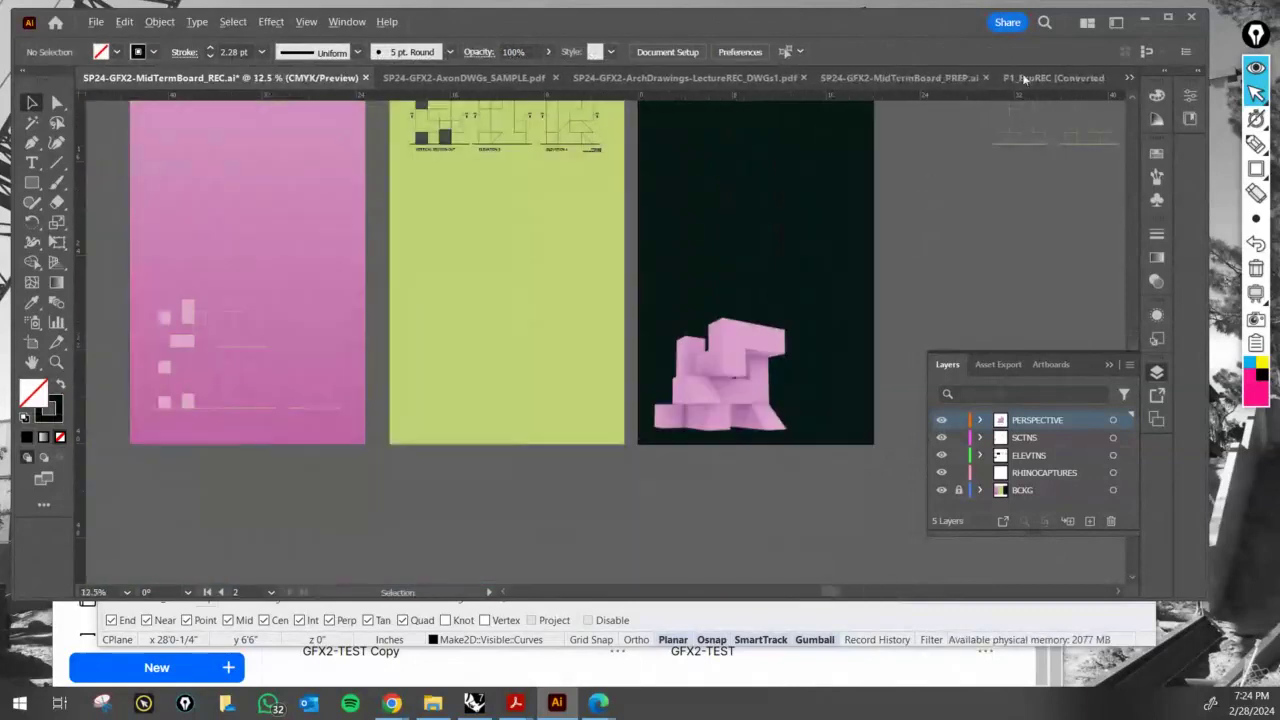
- Copy the grouped perspective linework from P1_ExpREC and paste it into the SP24-GFX2-MidTermBoard_REC document on the PERSPECTIVE layer
click(1056, 77)
click(712, 300)
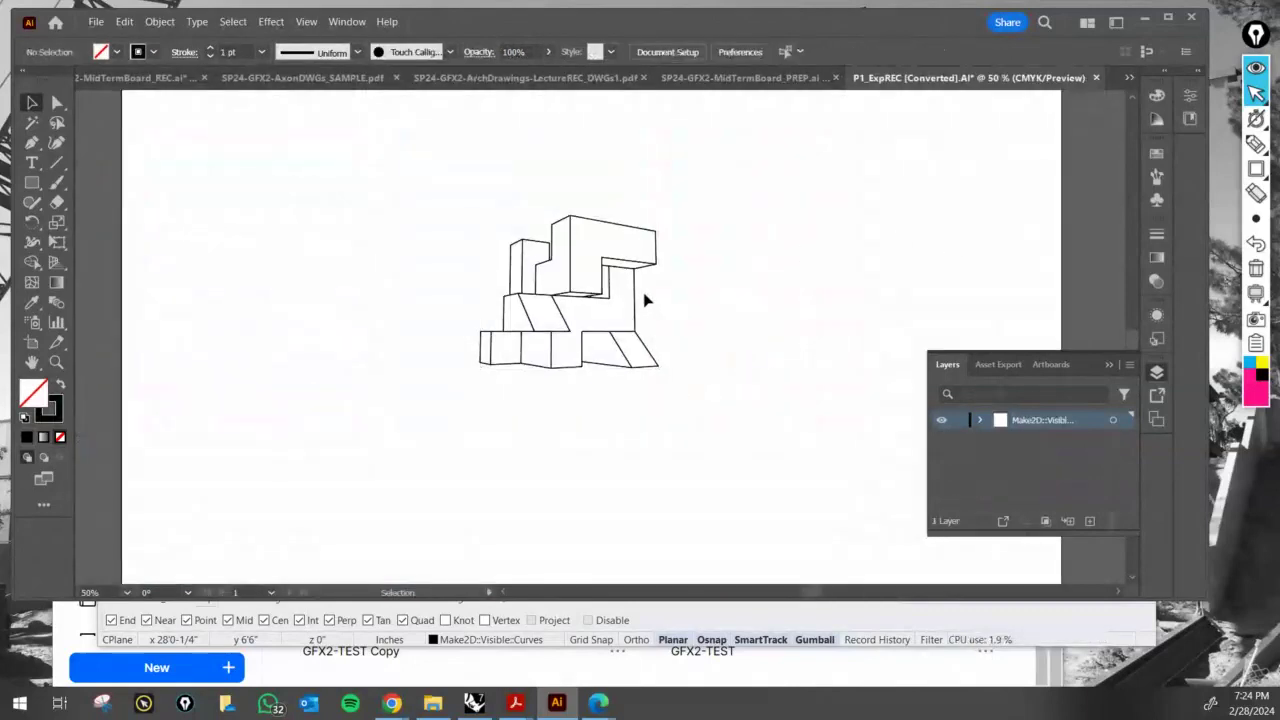
click(636, 298)
key(a)
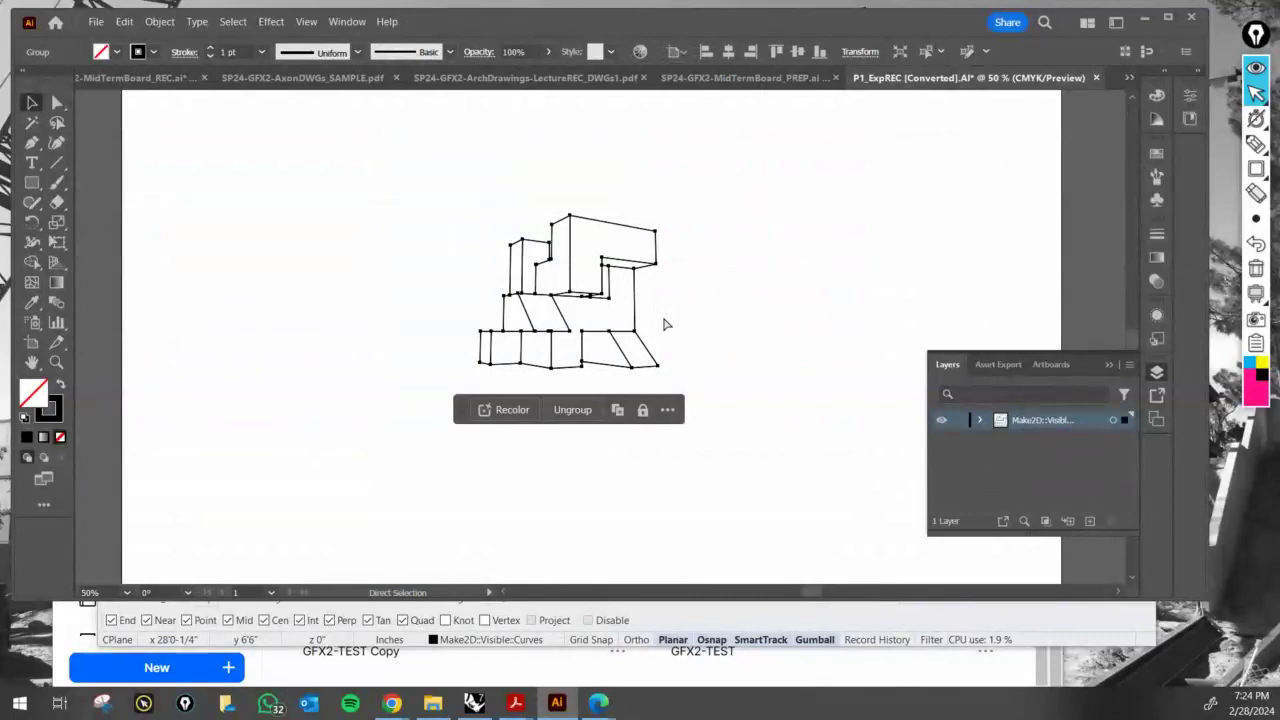
key(v)
key(ctrl+Tab)
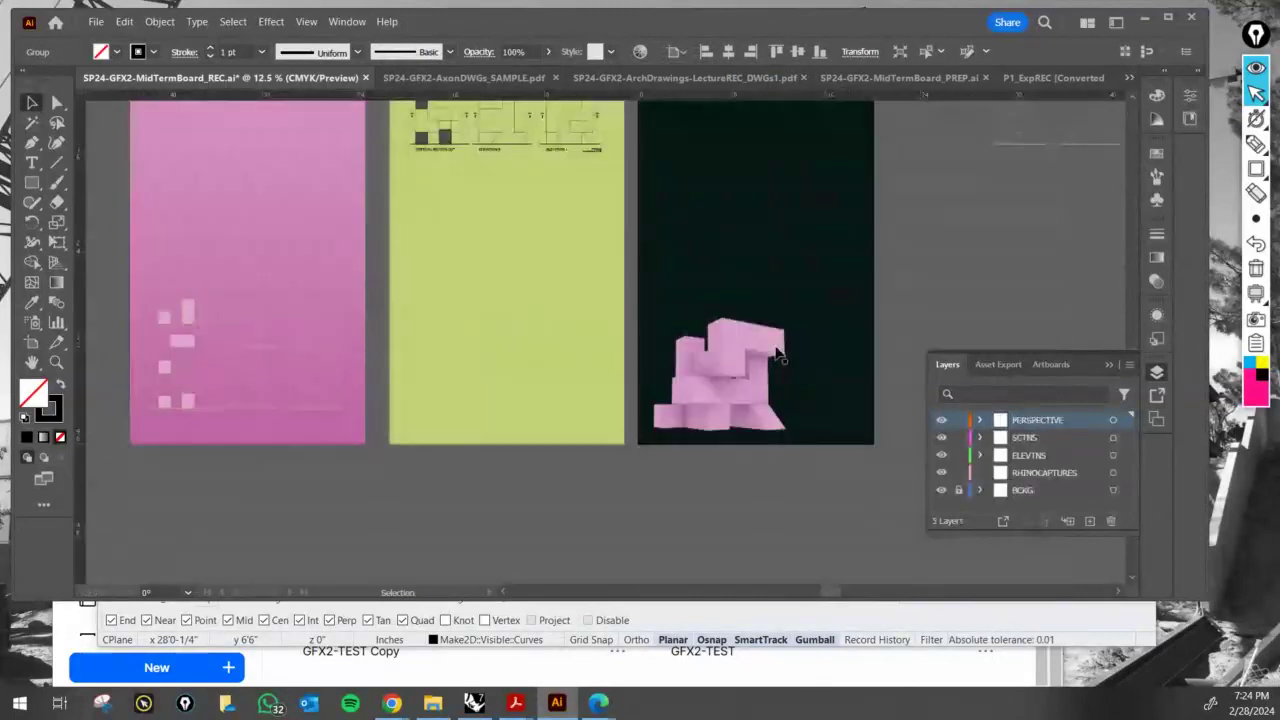
key(ctrl+v)
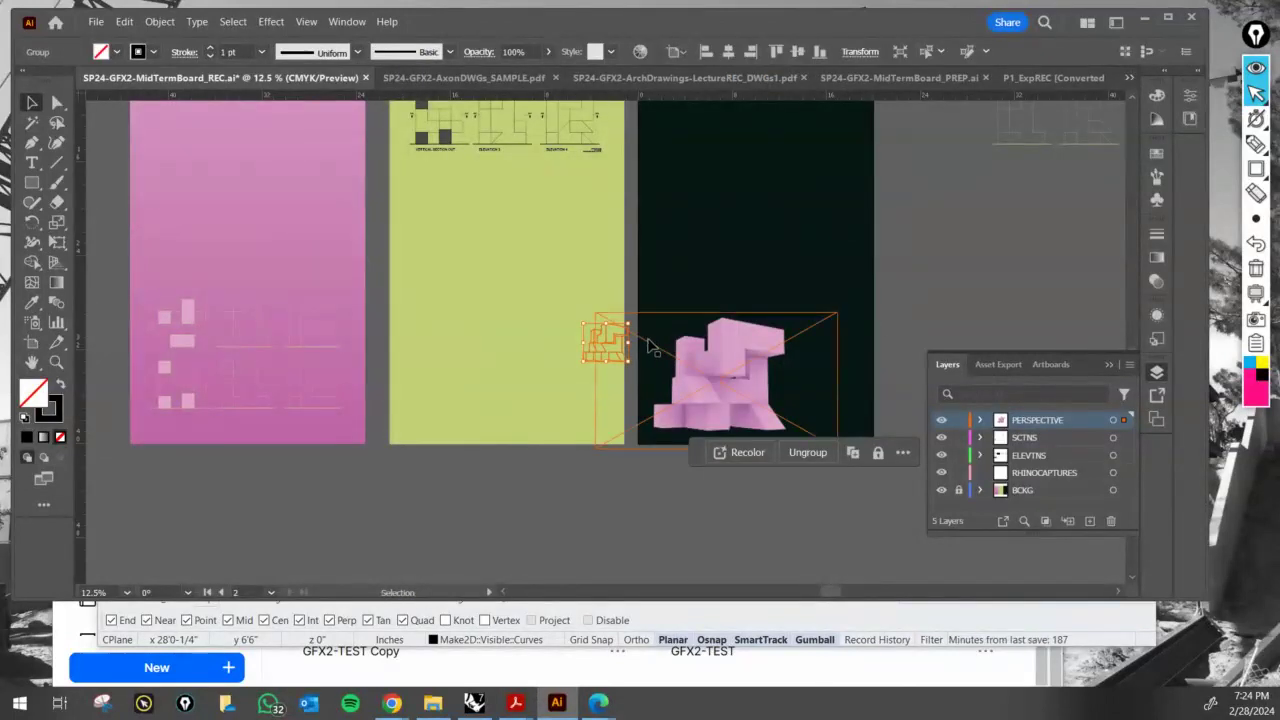
- Move the pasted linework off the green artboard to the empty canvas beside the dark artboard, next to the rendered perspective
drag(646, 281, 508, 260)
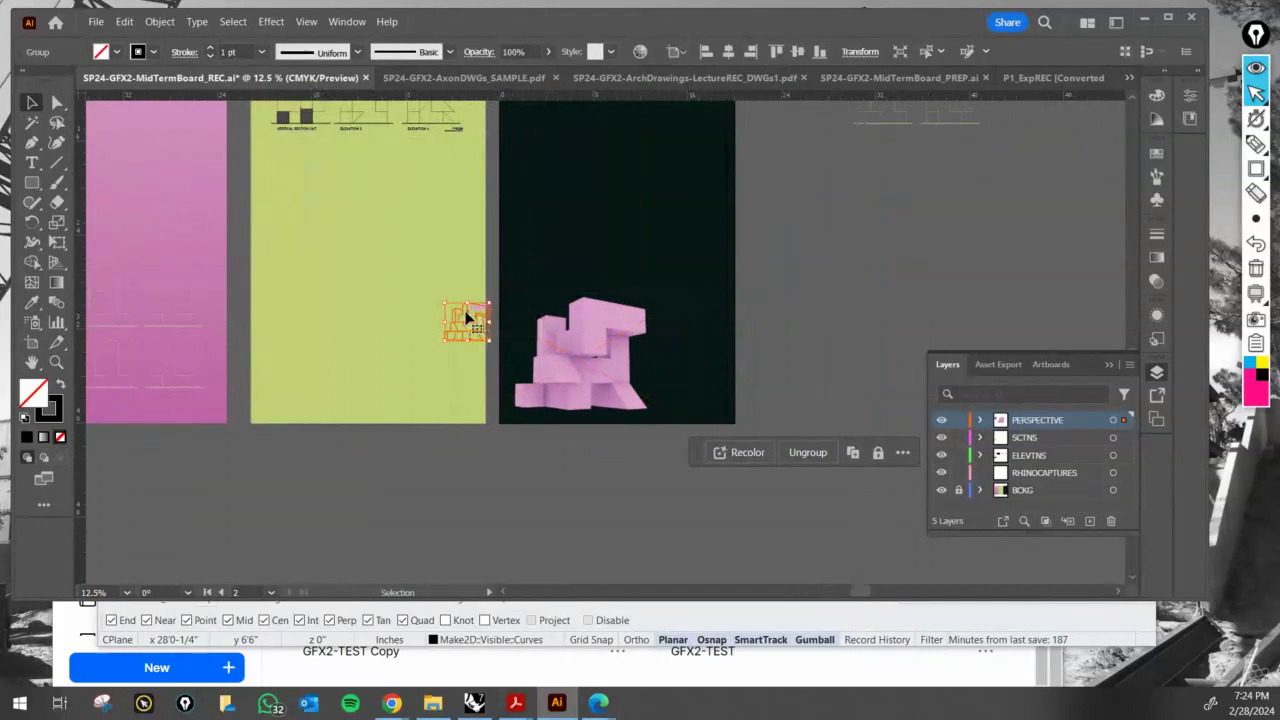
mouse_move(475, 316)
mouse_down()
mouse_move(760, 360)
mouse_move(765, 385)
mouse_move(688, 397)
mouse_up()
alt+scroll(819, 388, up, 3)
alt+scroll(761, 336, down, 1)
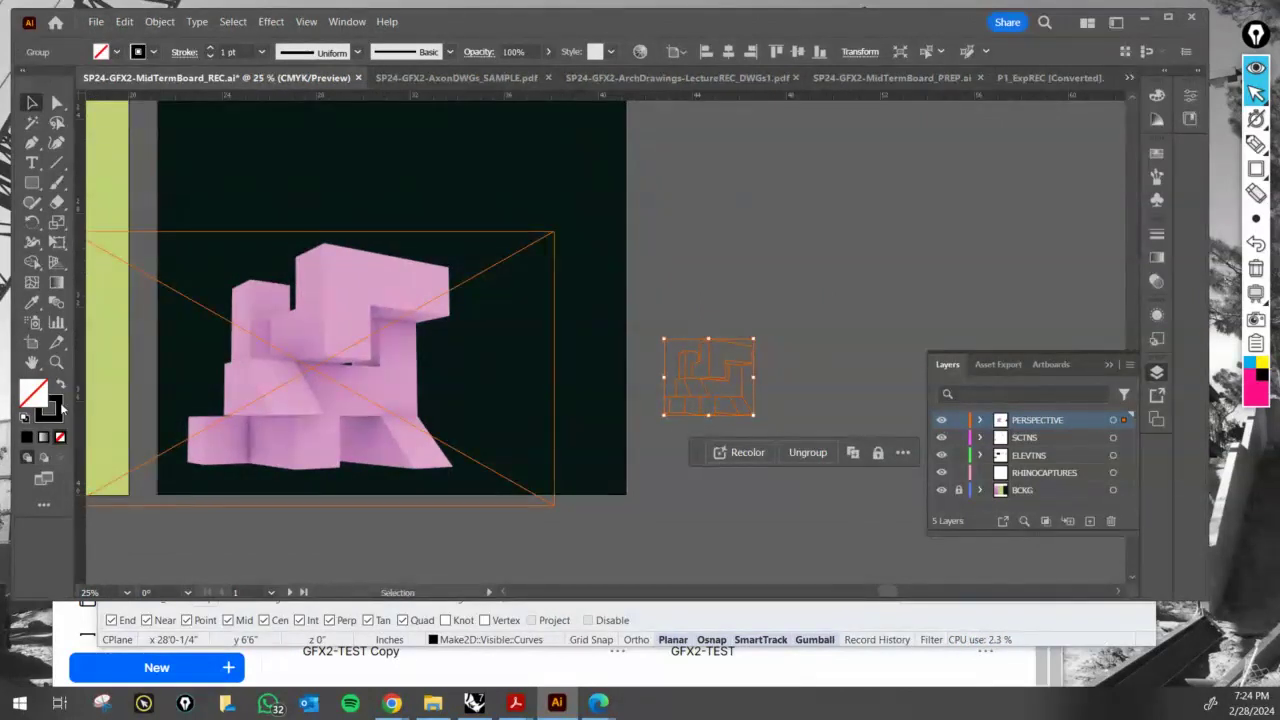
- Open the GFX2-TEST Copy palette on Coolors in the browser, expose its hex codes, and return to Illustrator with the linework selected
click(656, 688)
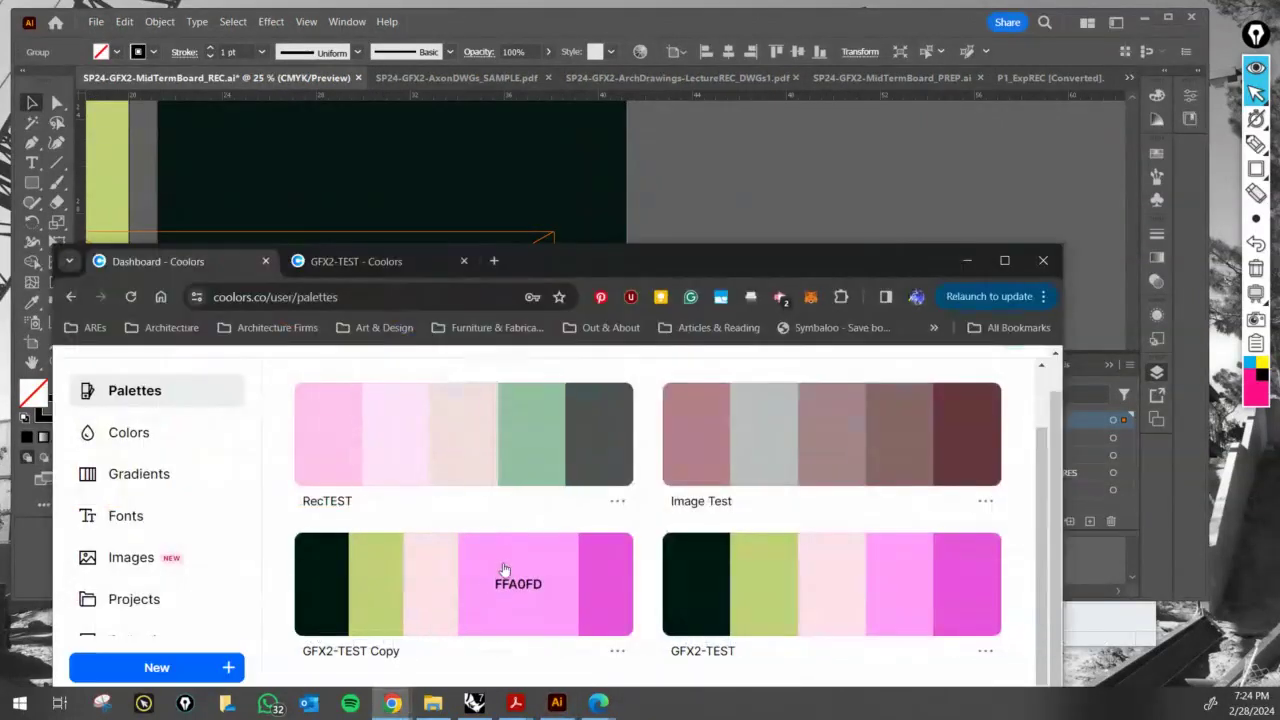
click(351, 651)
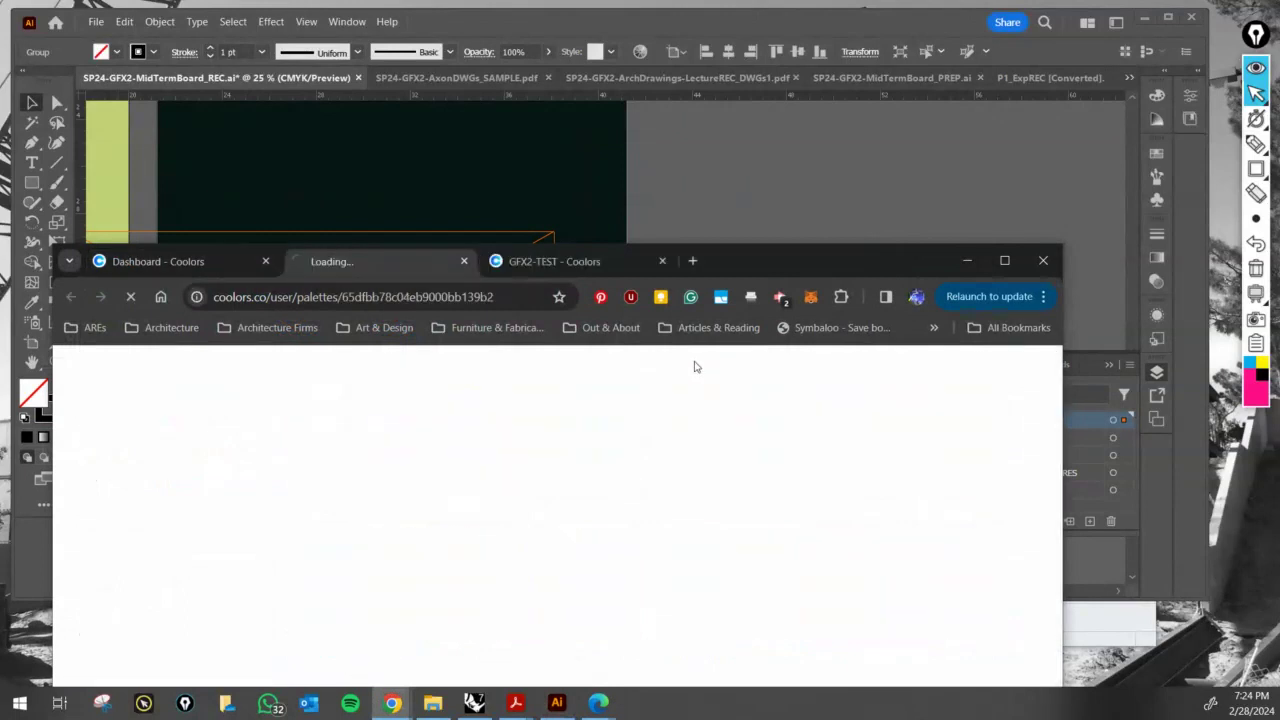
click(680, 228)
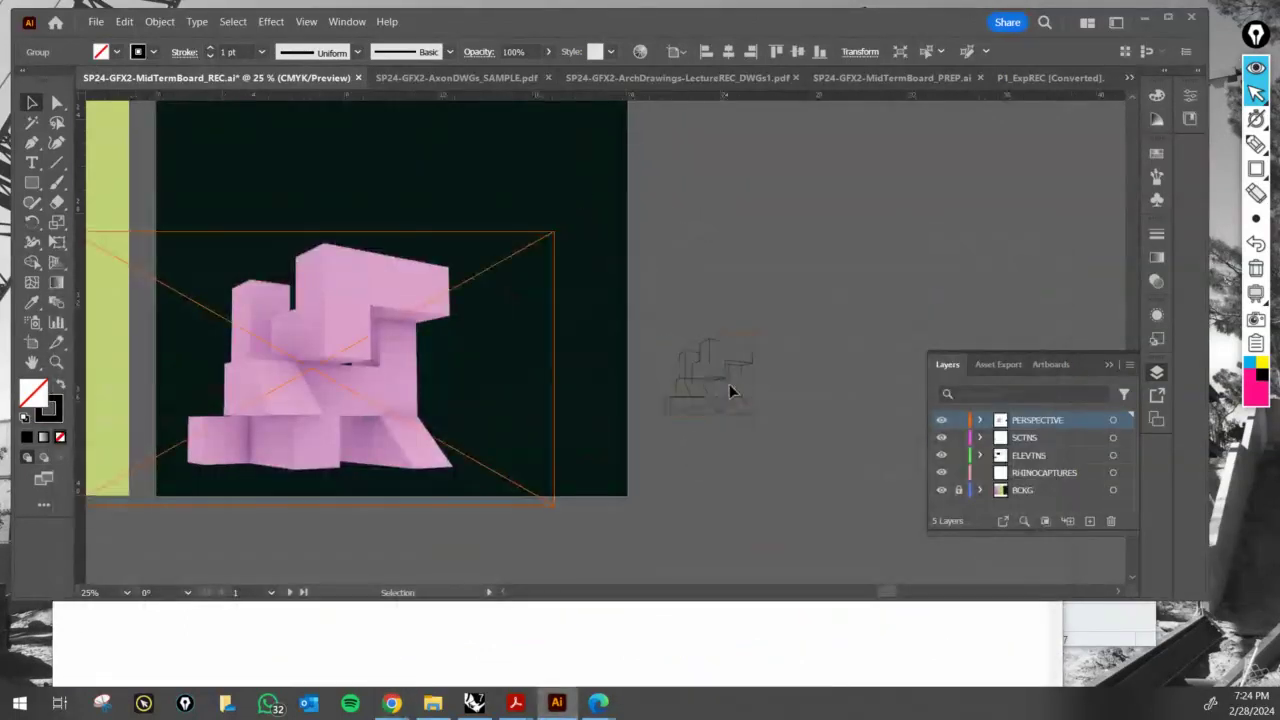
click(707, 369)
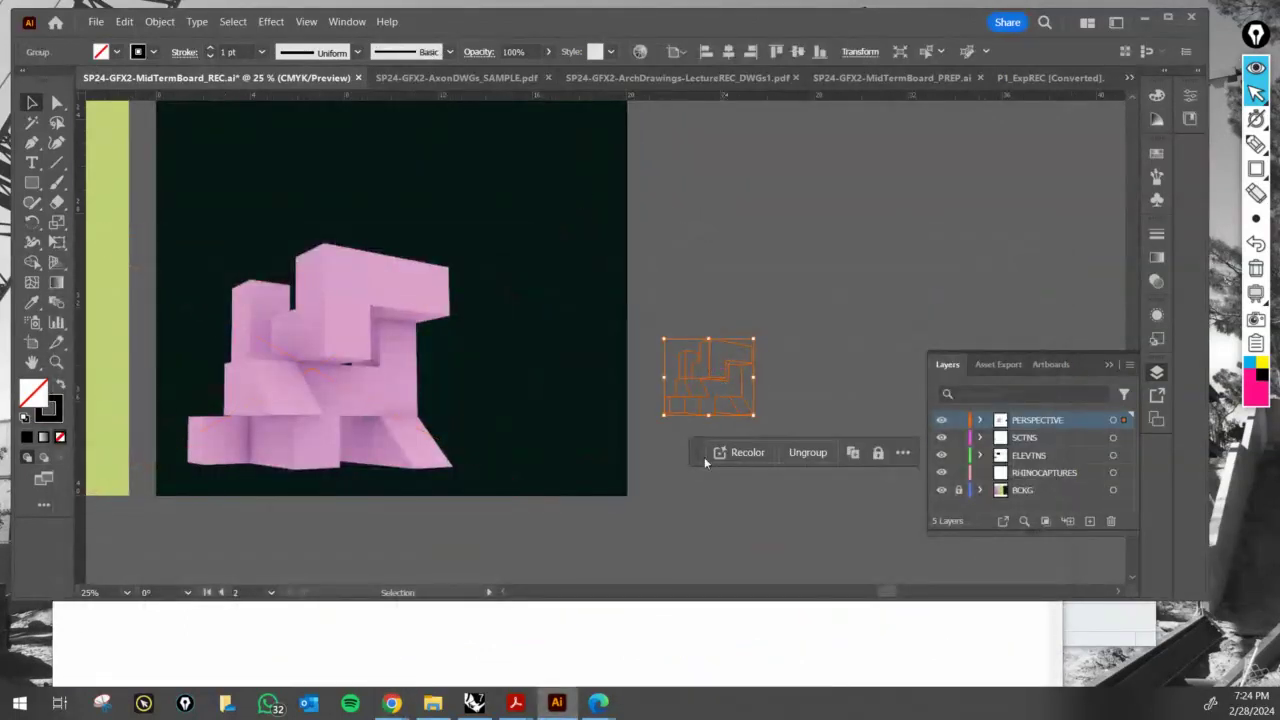
click(1065, 637)
scroll(900, 440, down, 1)
scroll(857, 444, down, 3)
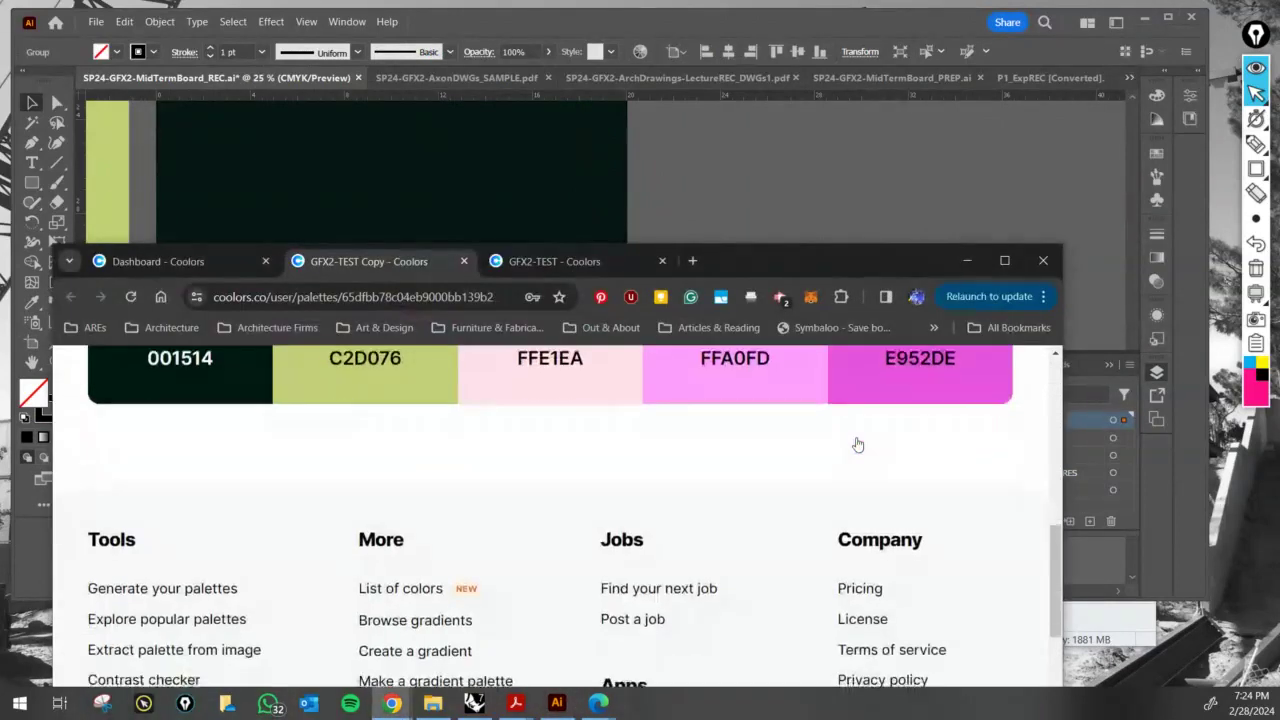
scroll(857, 444, up, 3)
click(790, 242)
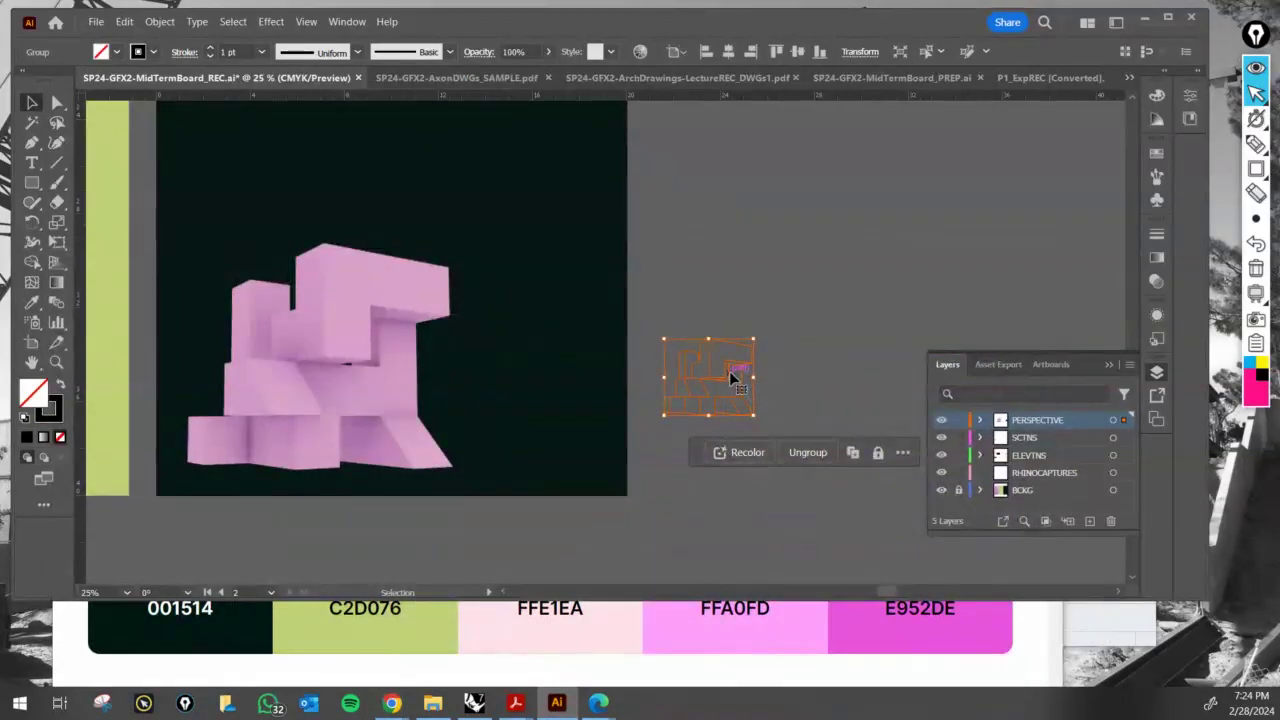
- Set the perspective linework's stroke to the palette green C2D076
click(378, 615)
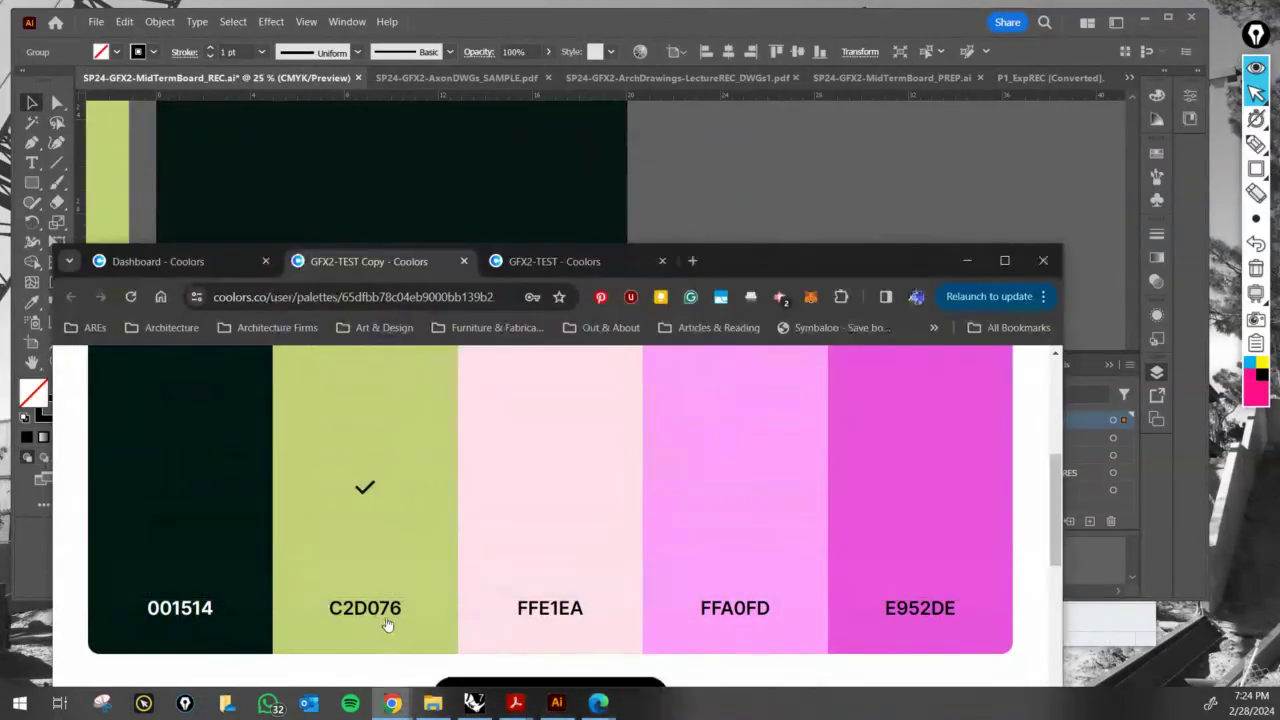
click(824, 238)
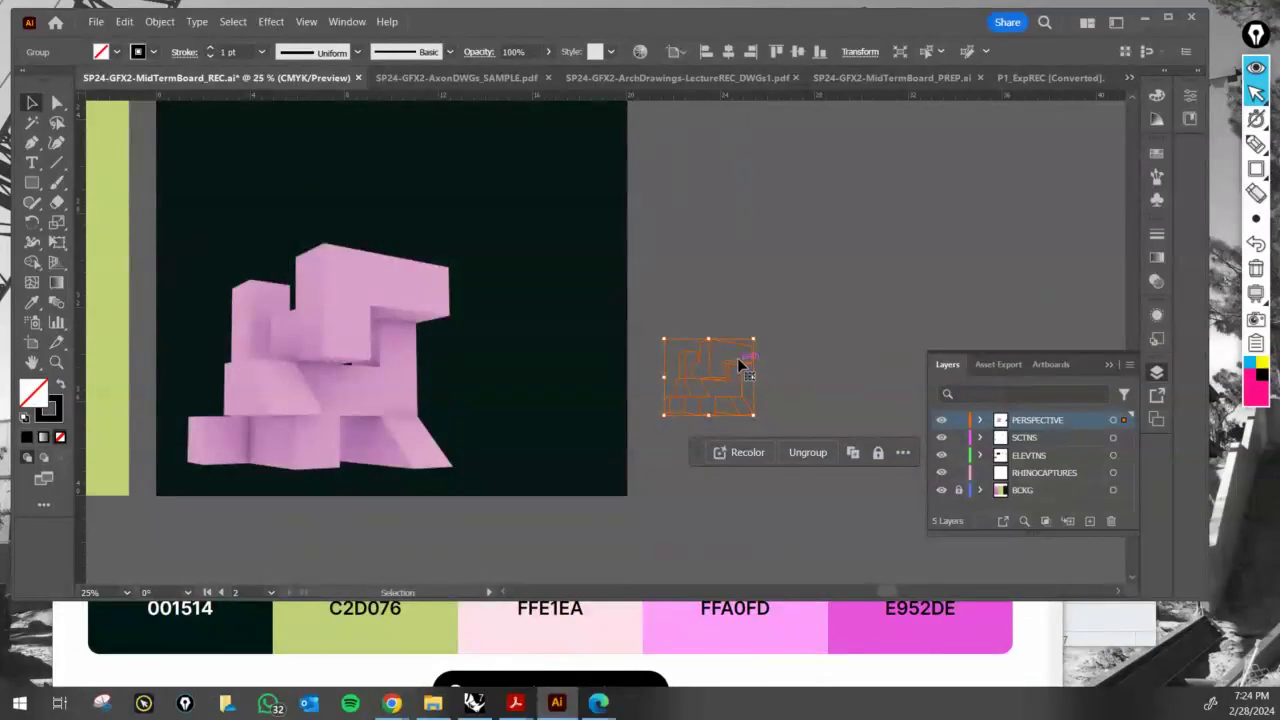
click(48, 406)
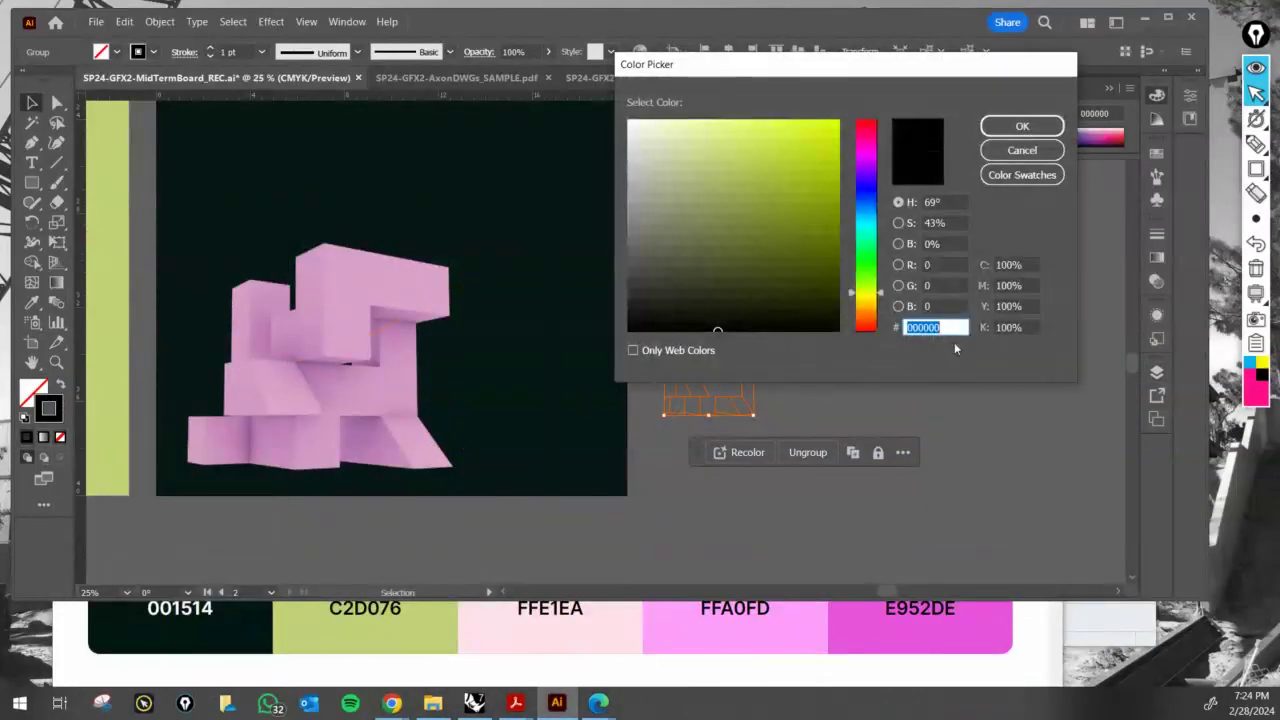
text(C2D076)
key(Tab)
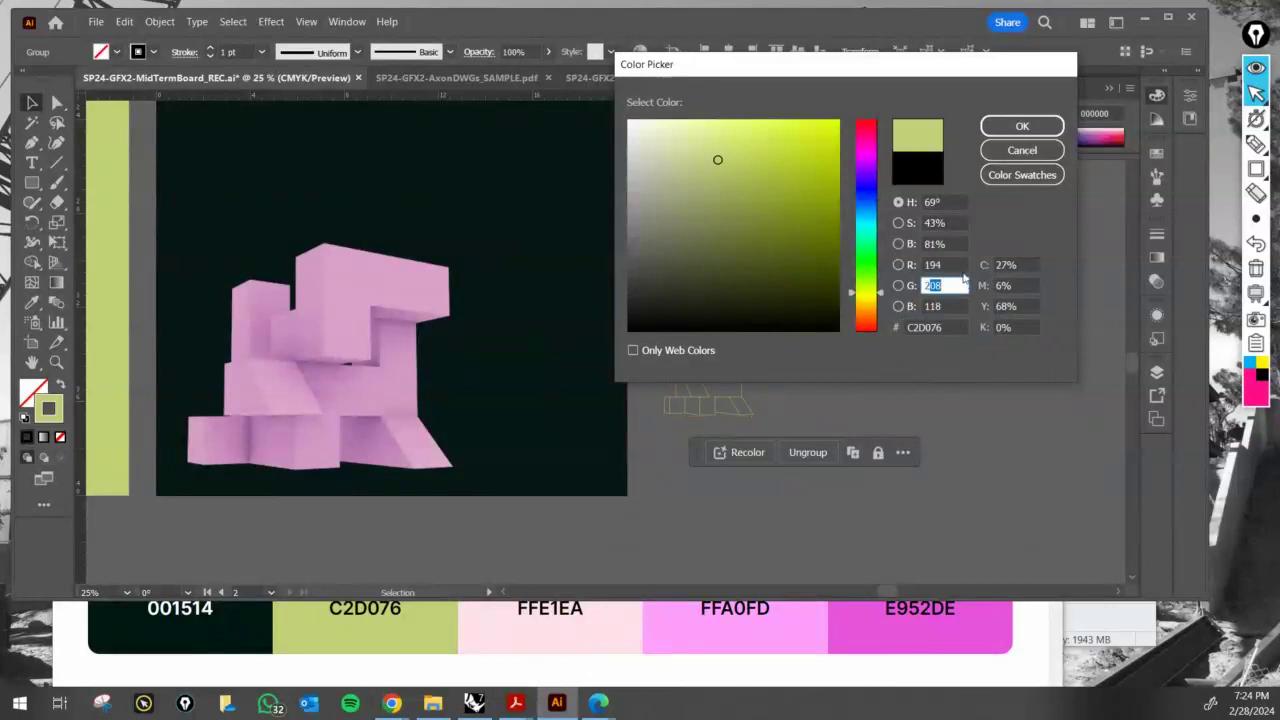
click(964, 218)
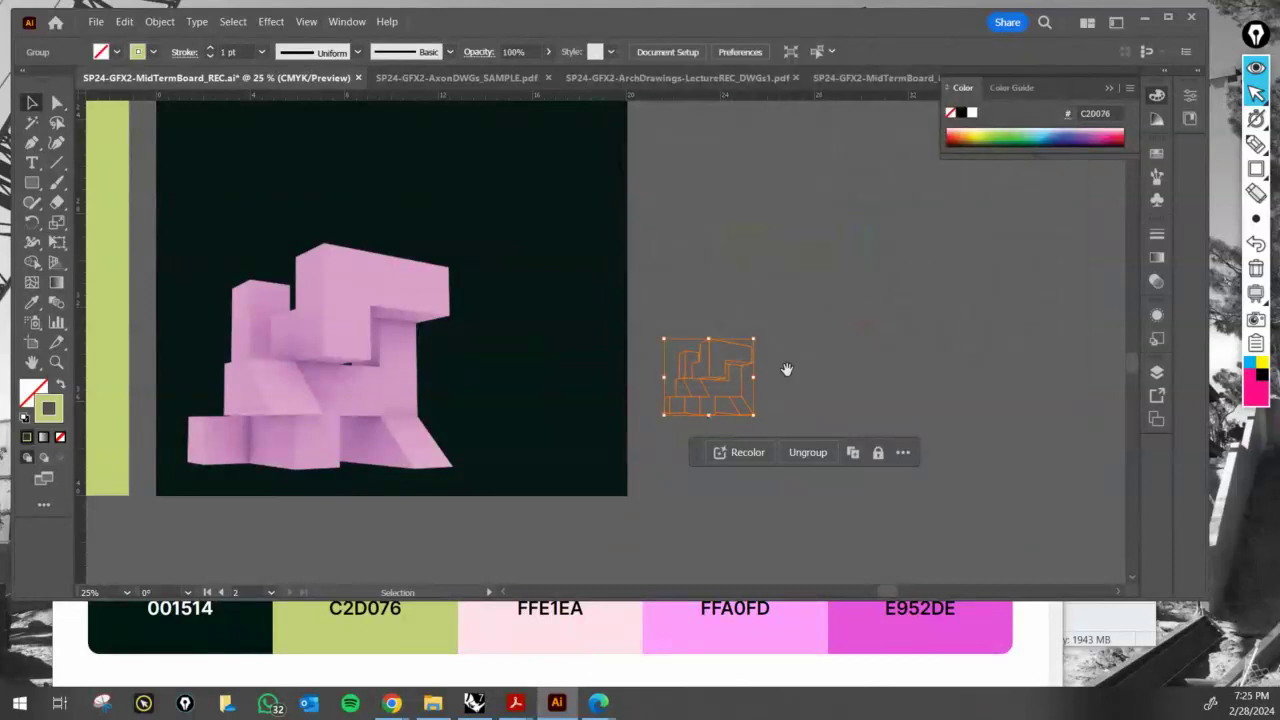
- Place the green linework over the pink rendered model and scale it so its corners match the render's edges
mouse_move(787, 366)
mouse_down()
mouse_move(850, 351)
mouse_move(442, 340)
mouse_move(316, 378)
mouse_move(316, 390)
mouse_move(560, 232)
mouse_move(586, 200)
mouse_move(660, 180)
mouse_up()
alt+scroll(315, 392, up, 1)
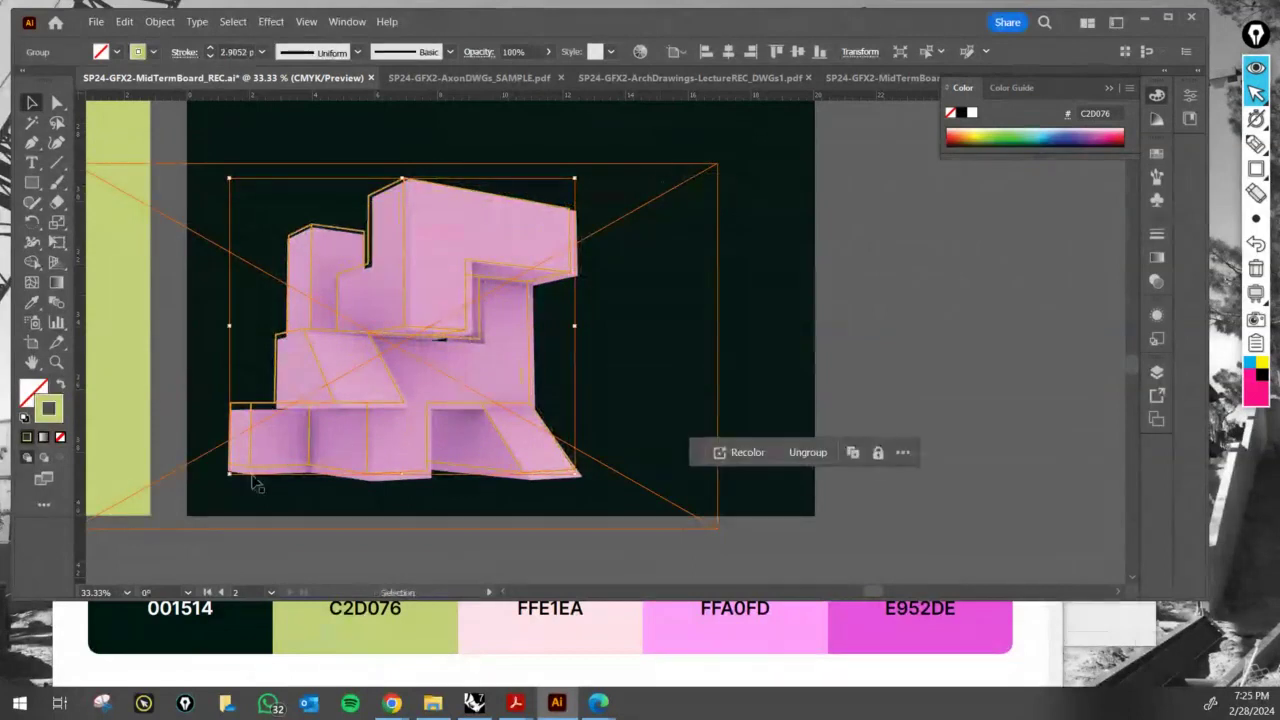
drag(232, 478, 223, 495)
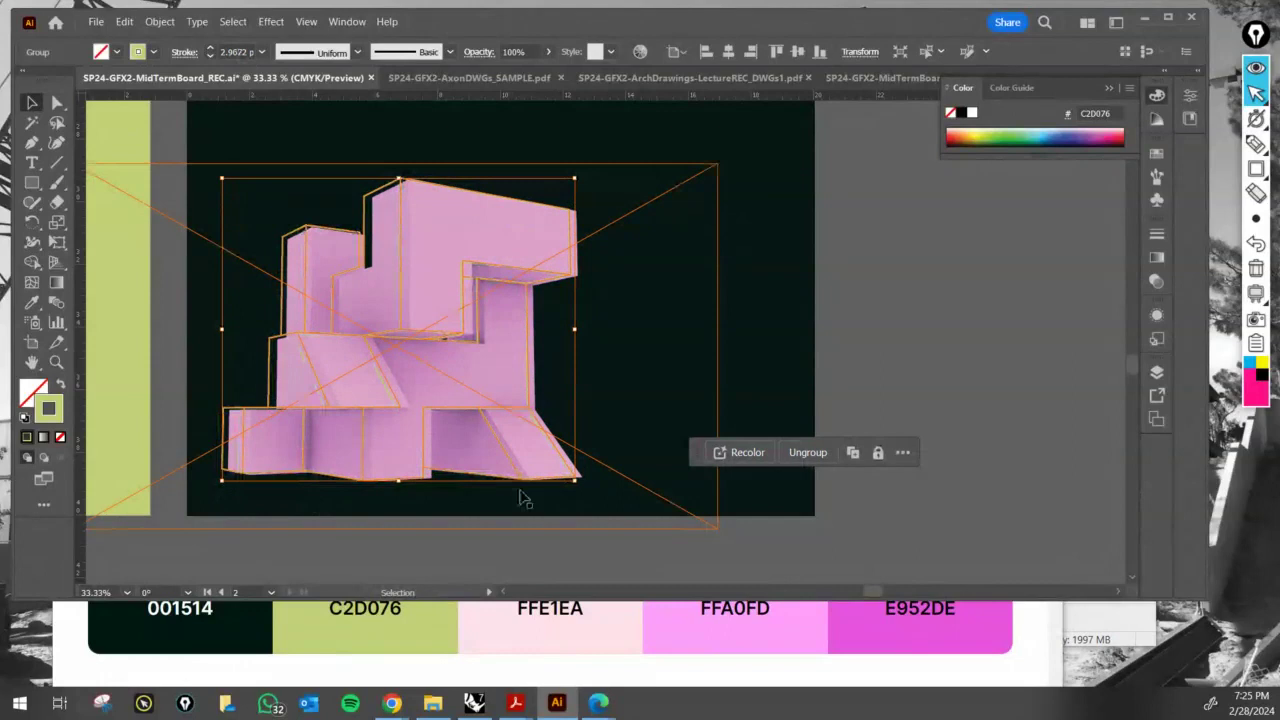
alt+scroll(566, 468, up, 2)
alt+scroll(566, 468, up, 1)
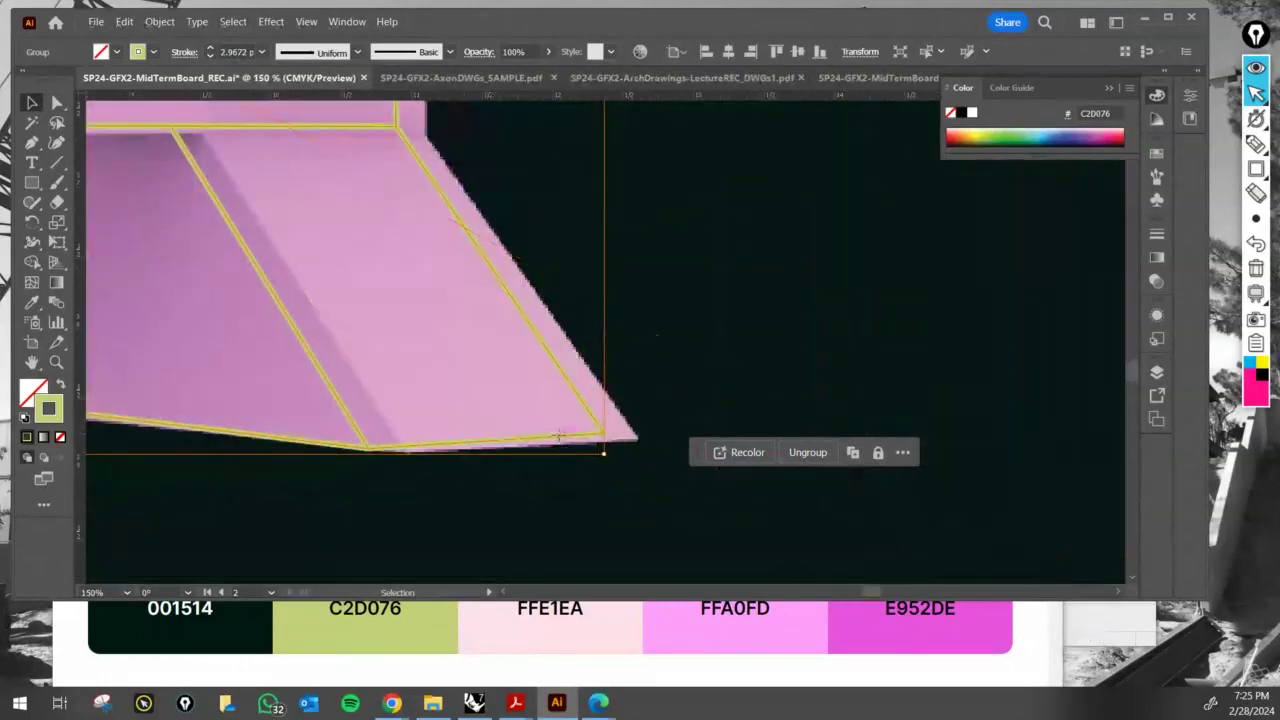
drag(558, 436, 598, 449)
alt+scroll(598, 449, down, 4)
alt+scroll(385, 213, up, 1)
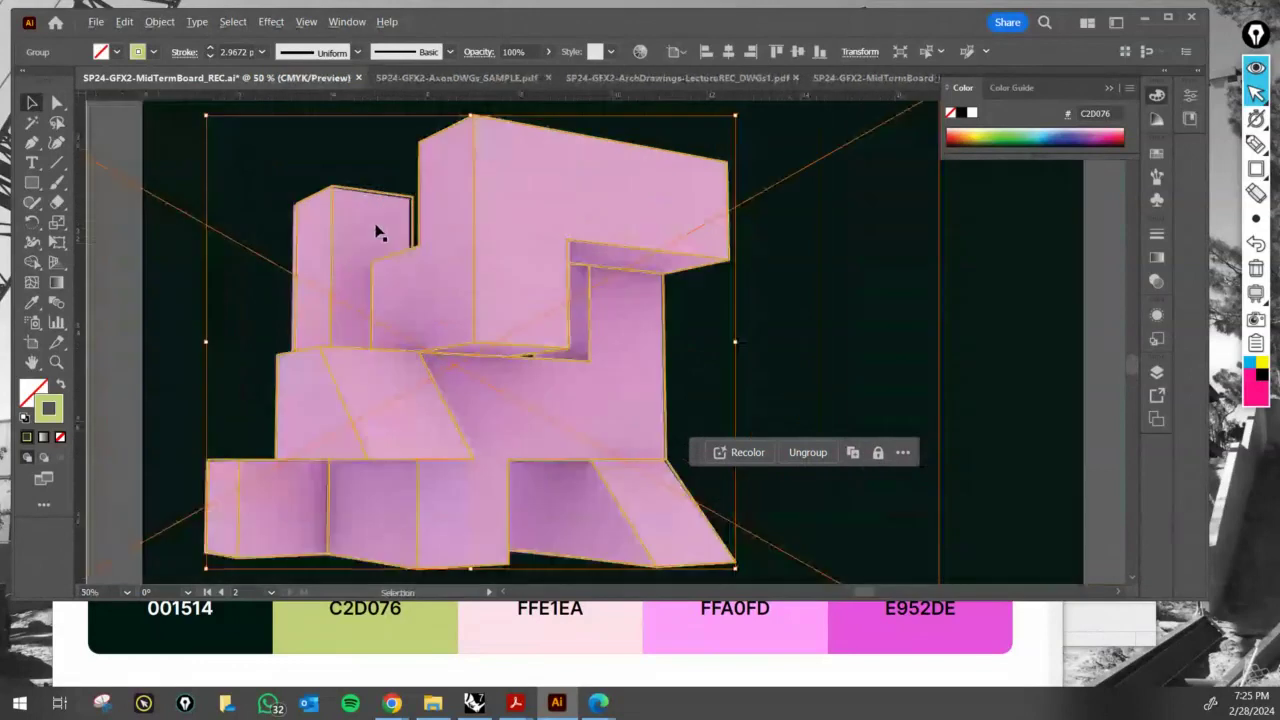
- Adjust the overlaid linework's size from its upper-right corner against the top block of the render
alt+scroll(374, 231, up, 1)
alt+scroll(471, 317, down, 1)
drag(698, 342, 541, 360)
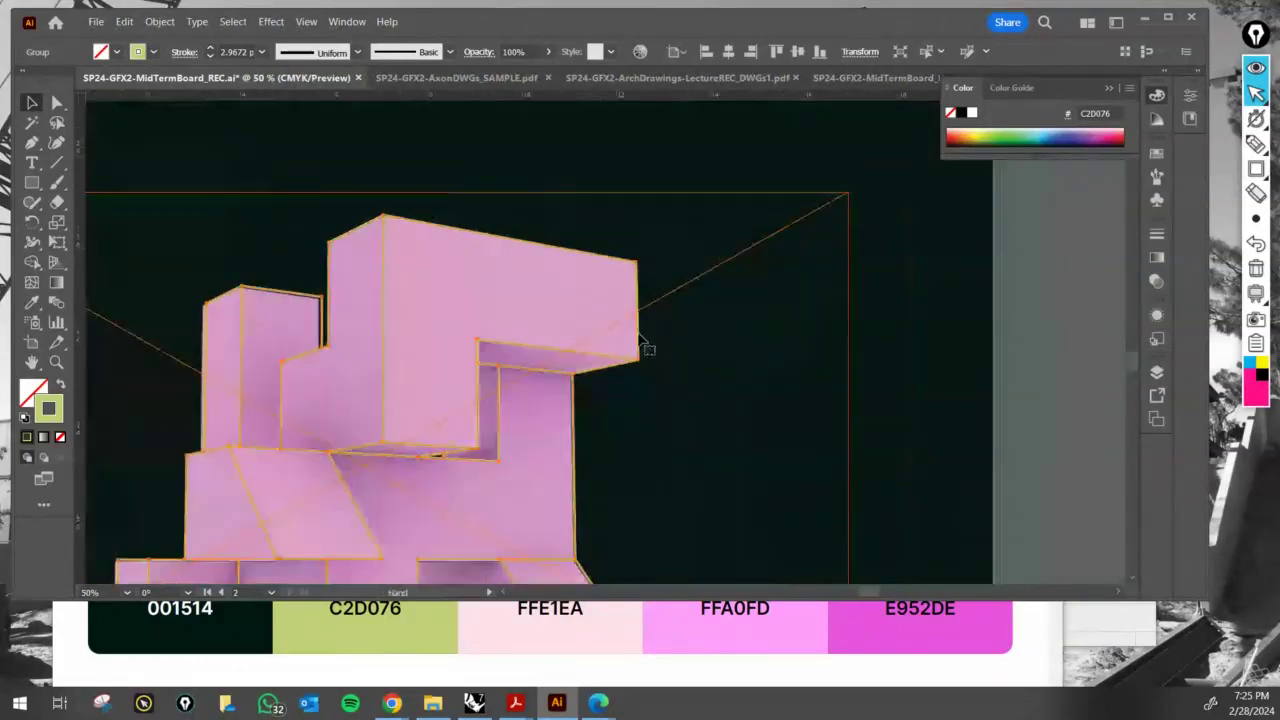
drag(645, 216, 634, 222)
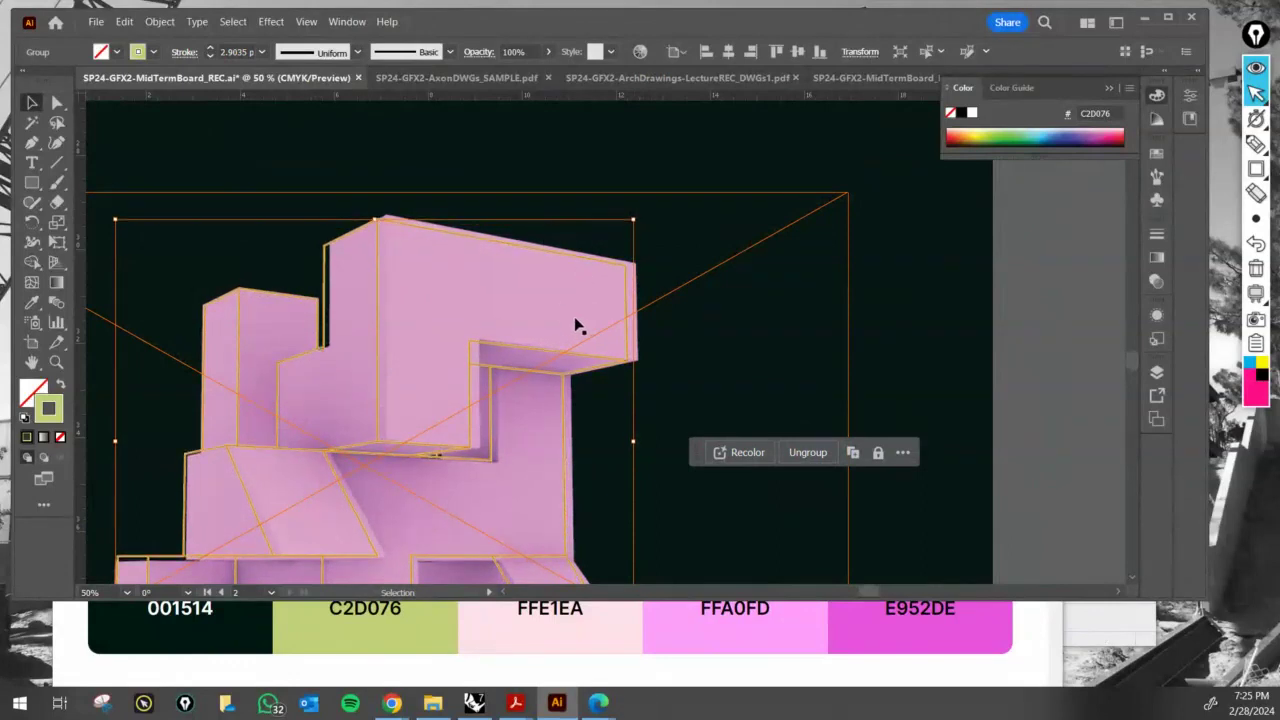
key(ctrl+minus)
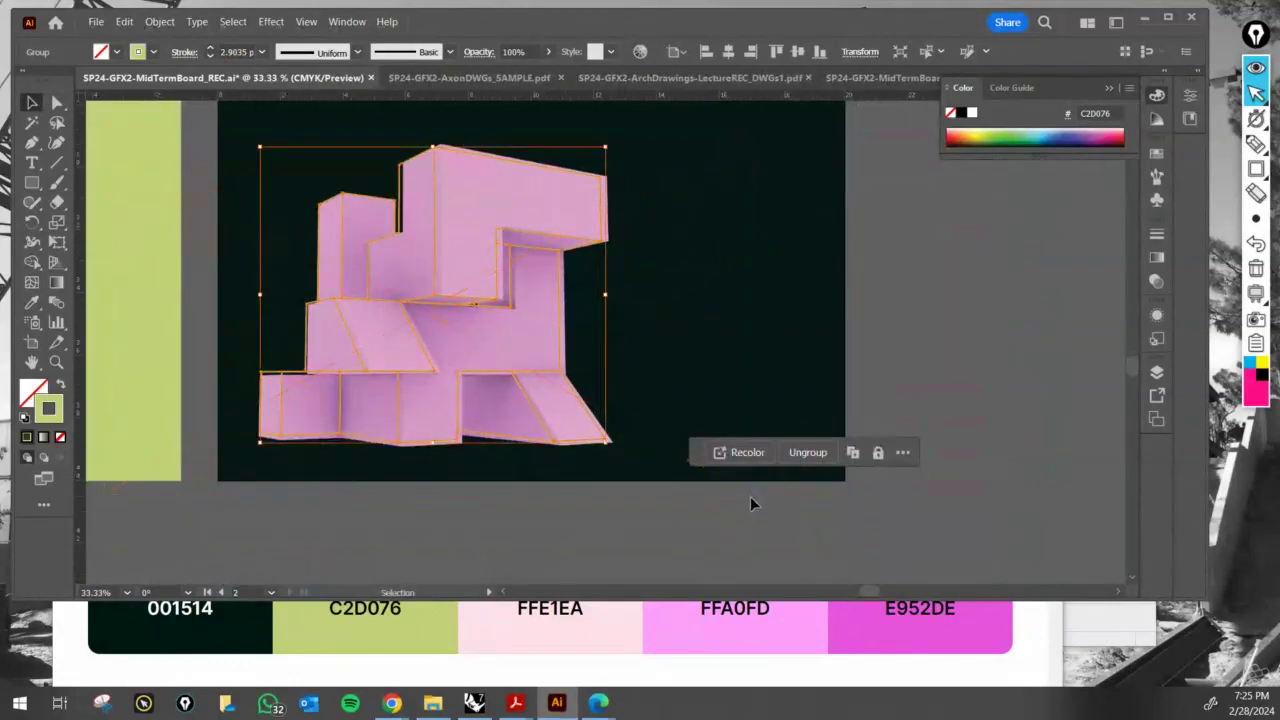
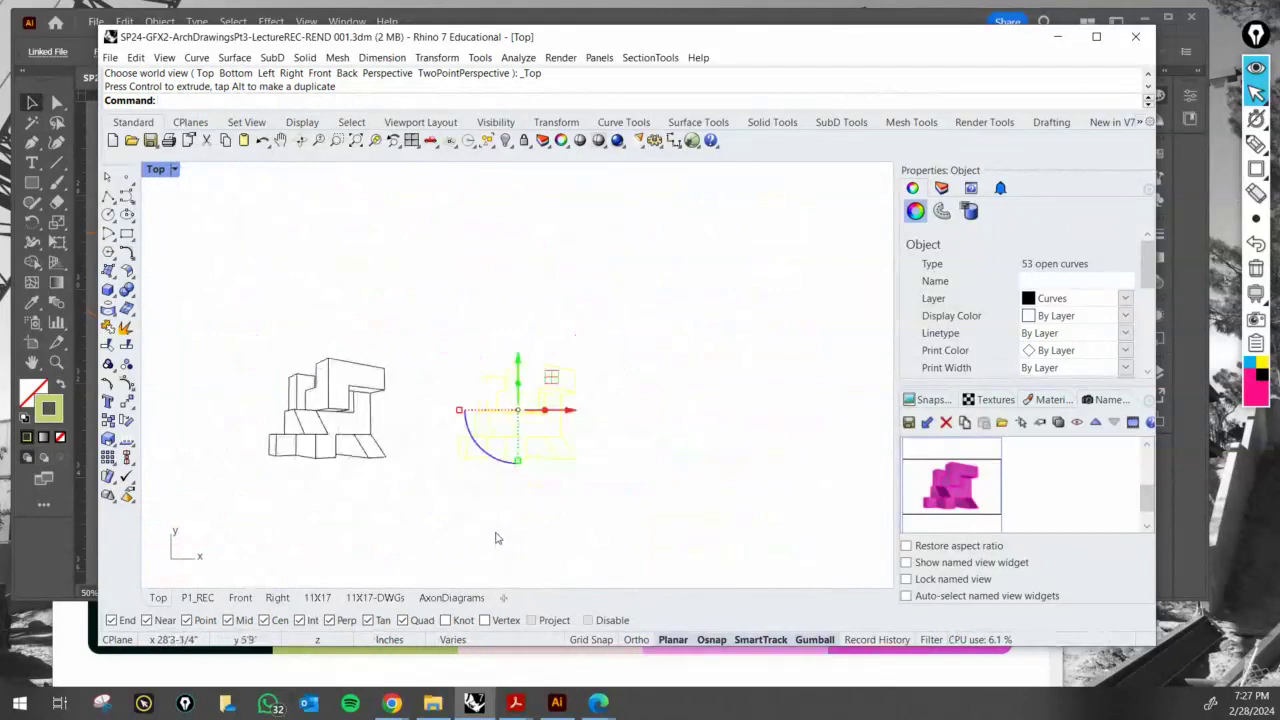
- Export the second set of Make2D curves in the Top view as P1_ExpREC2 in Adobe Illustrator format, using the current-view snapshot and CMYK
key(Escape)
scroll(429, 449, up, 3)
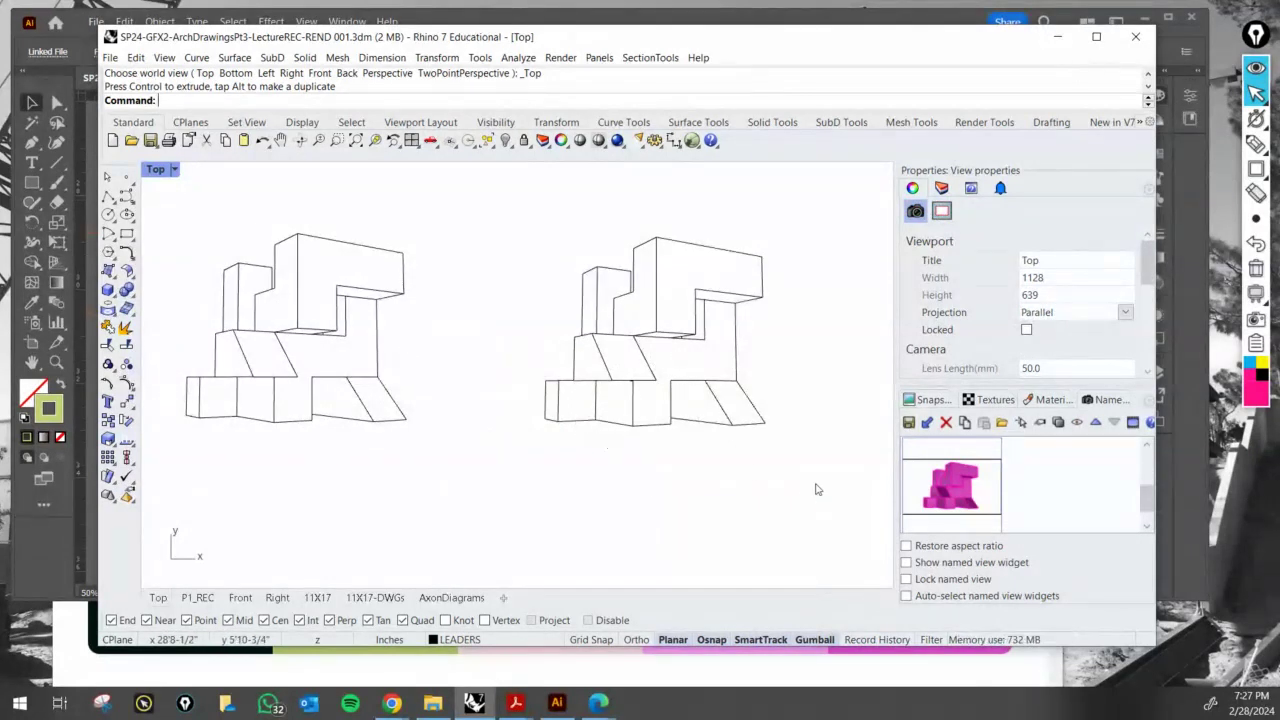
drag(816, 489, 510, 220)
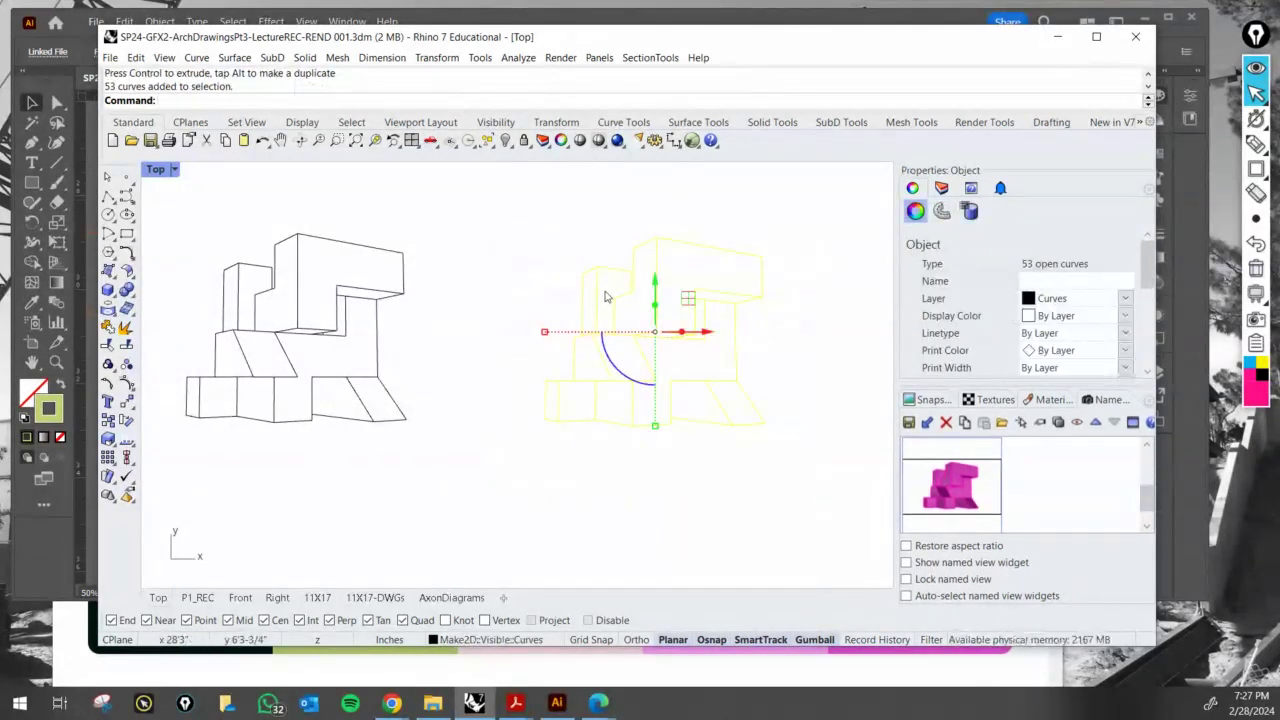
key(Return)
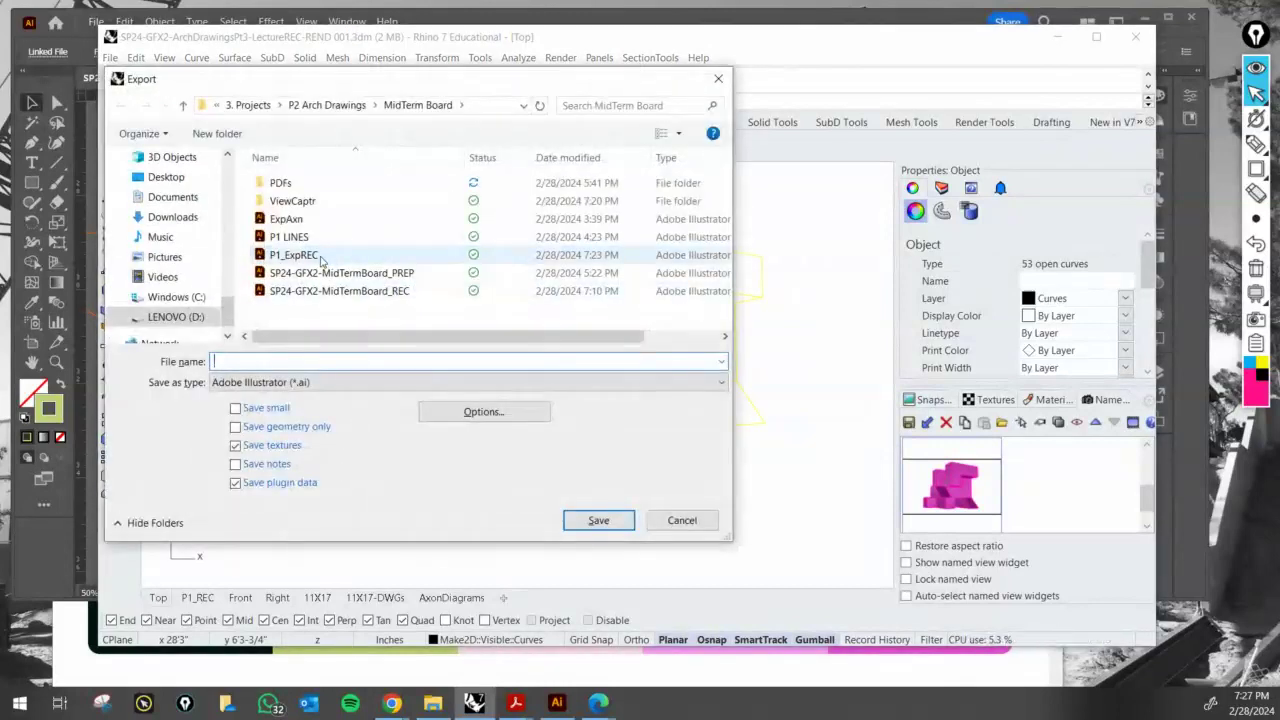
click(321, 258)
click(346, 365)
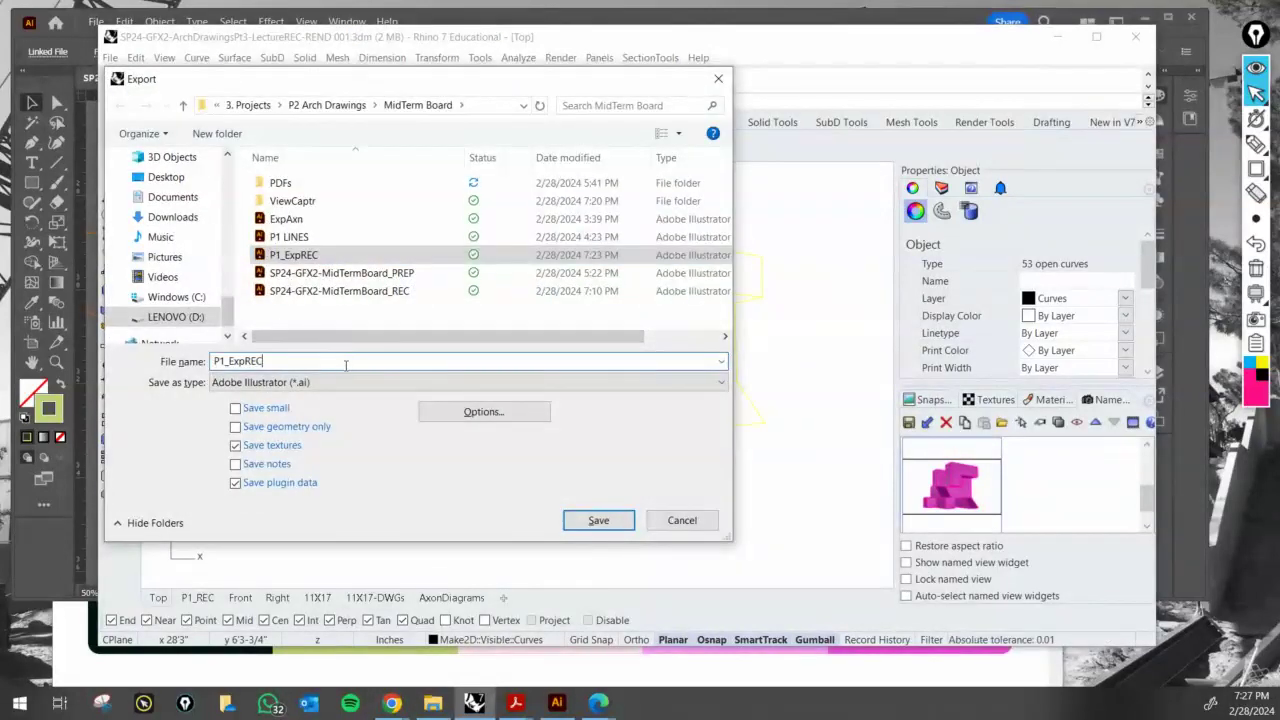
click(598, 520)
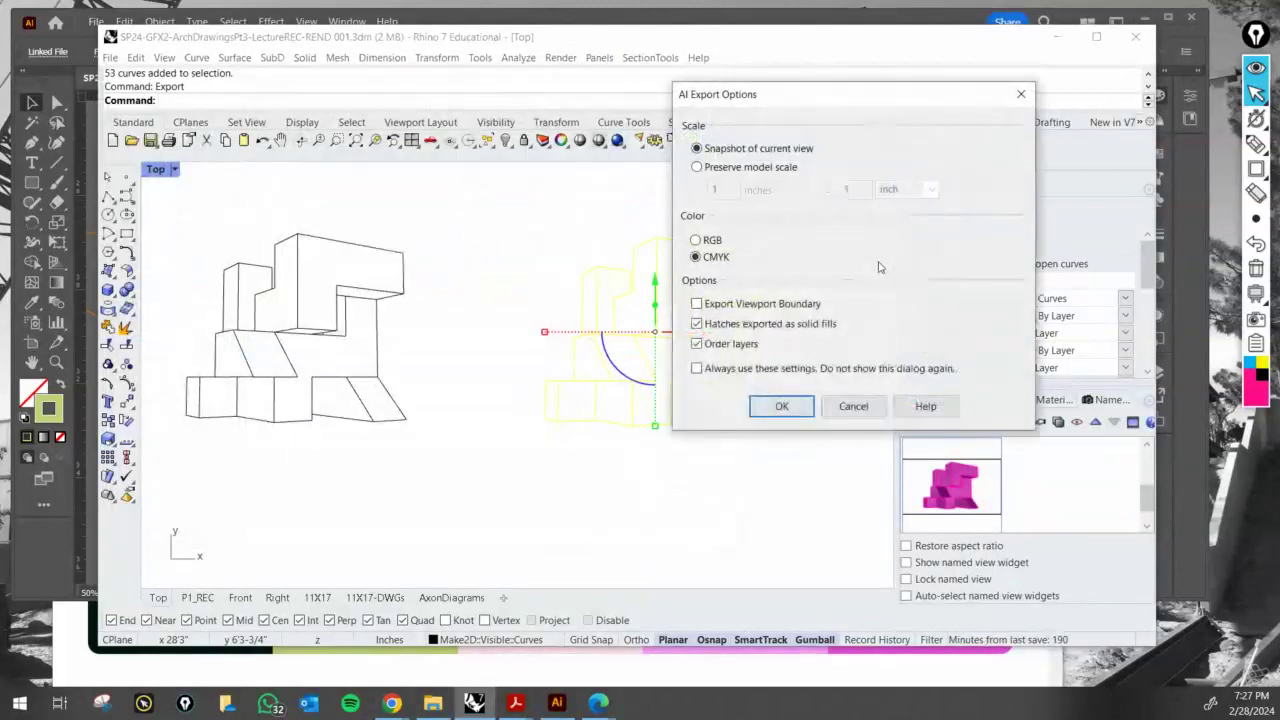
click(792, 405)
- Open P1_ExpREC2 from the MidTerm Board folder in Illustrator and select all of its linework
click(1194, 240)
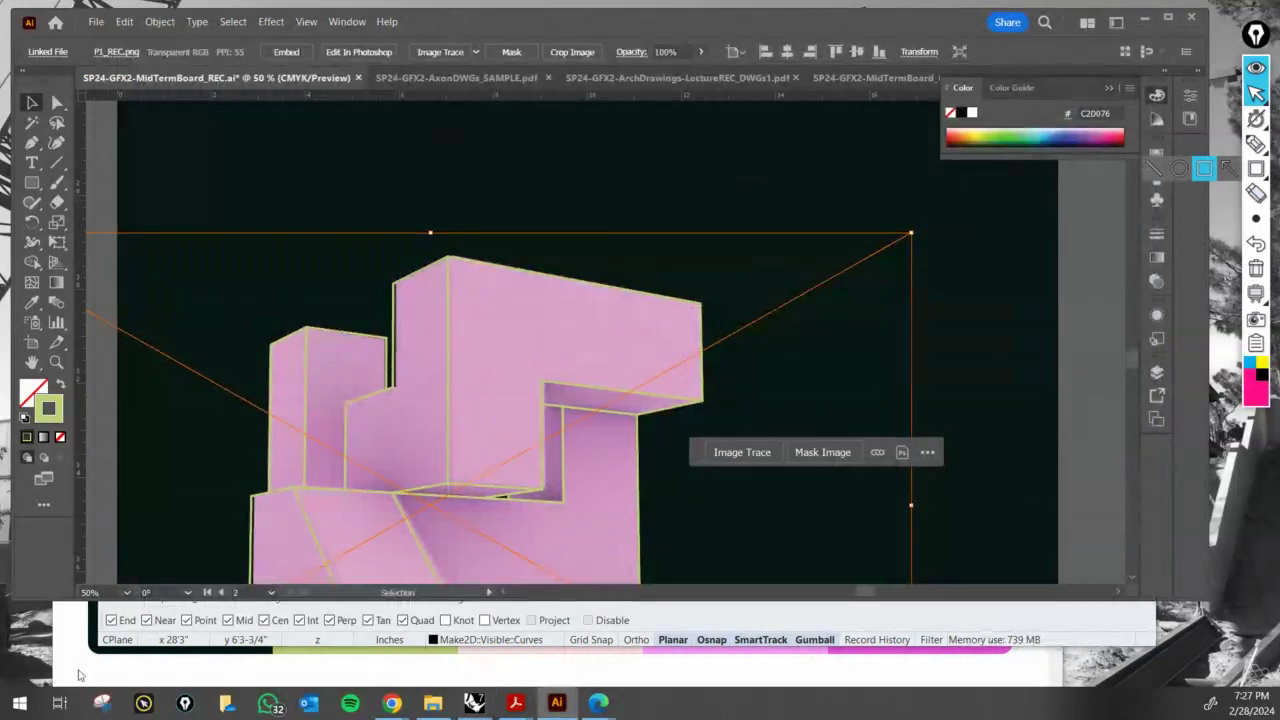
click(432, 703)
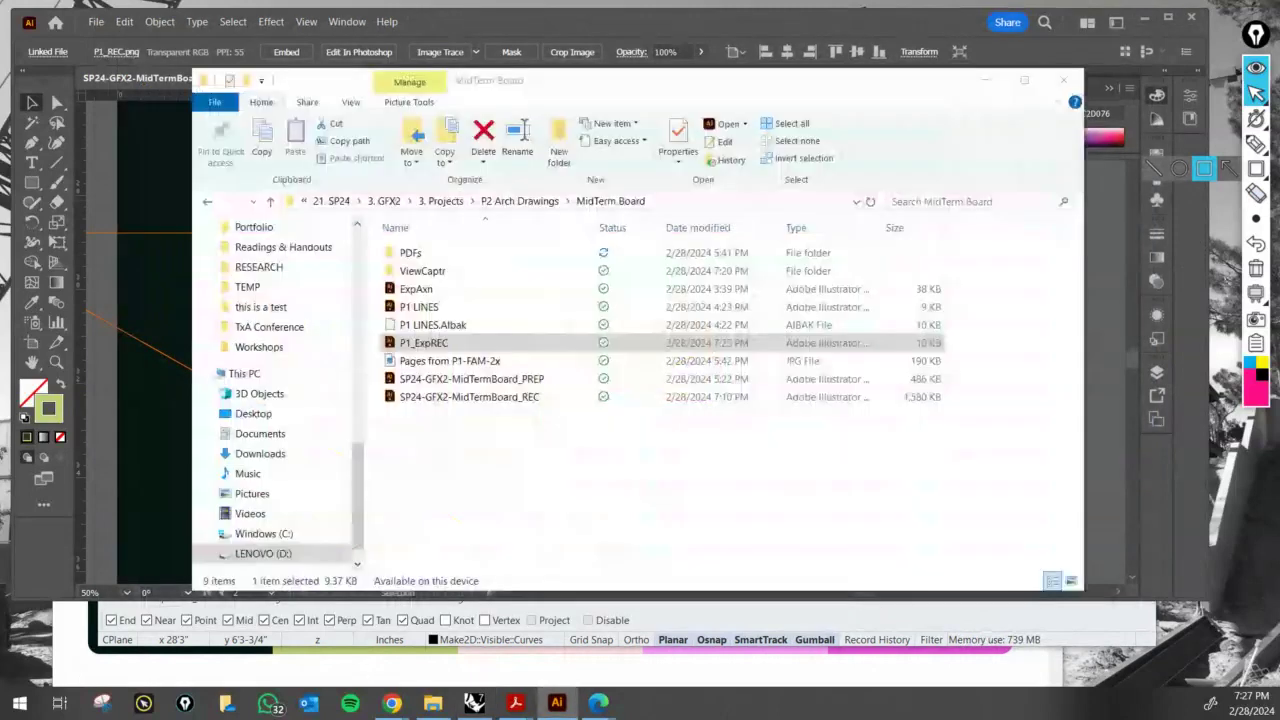
double_click(424, 273)
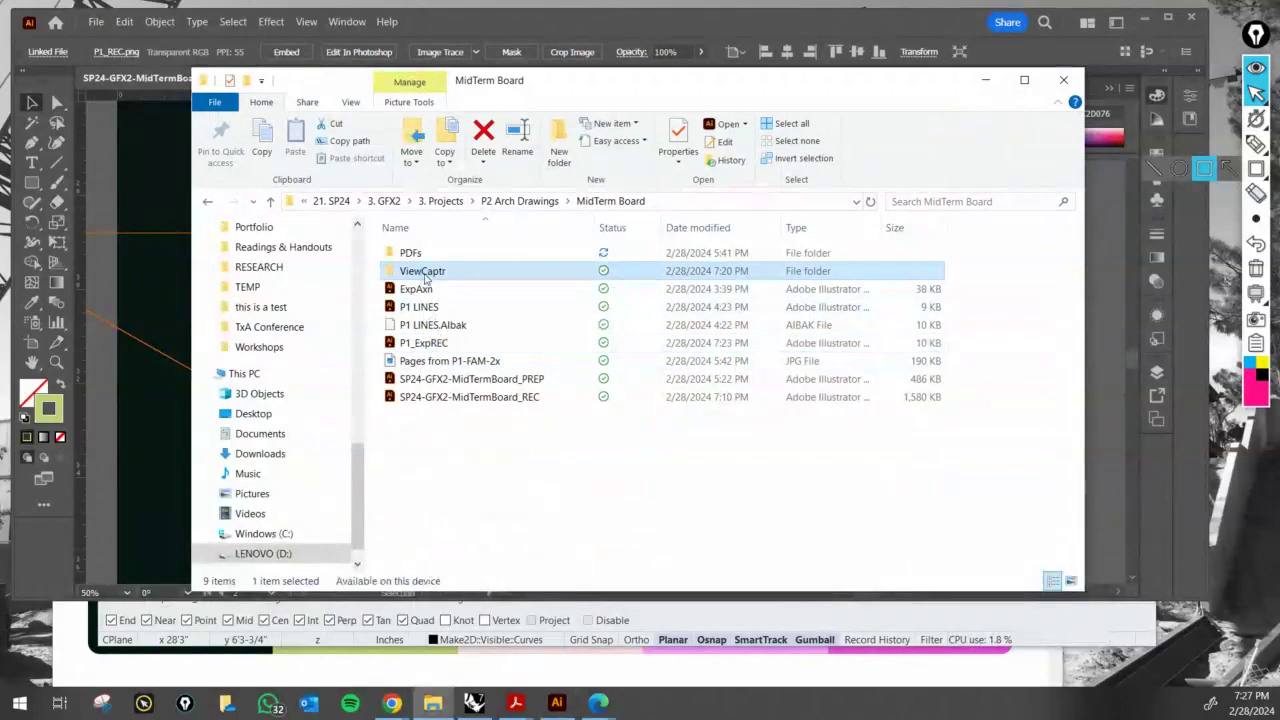
key(alt+Left)
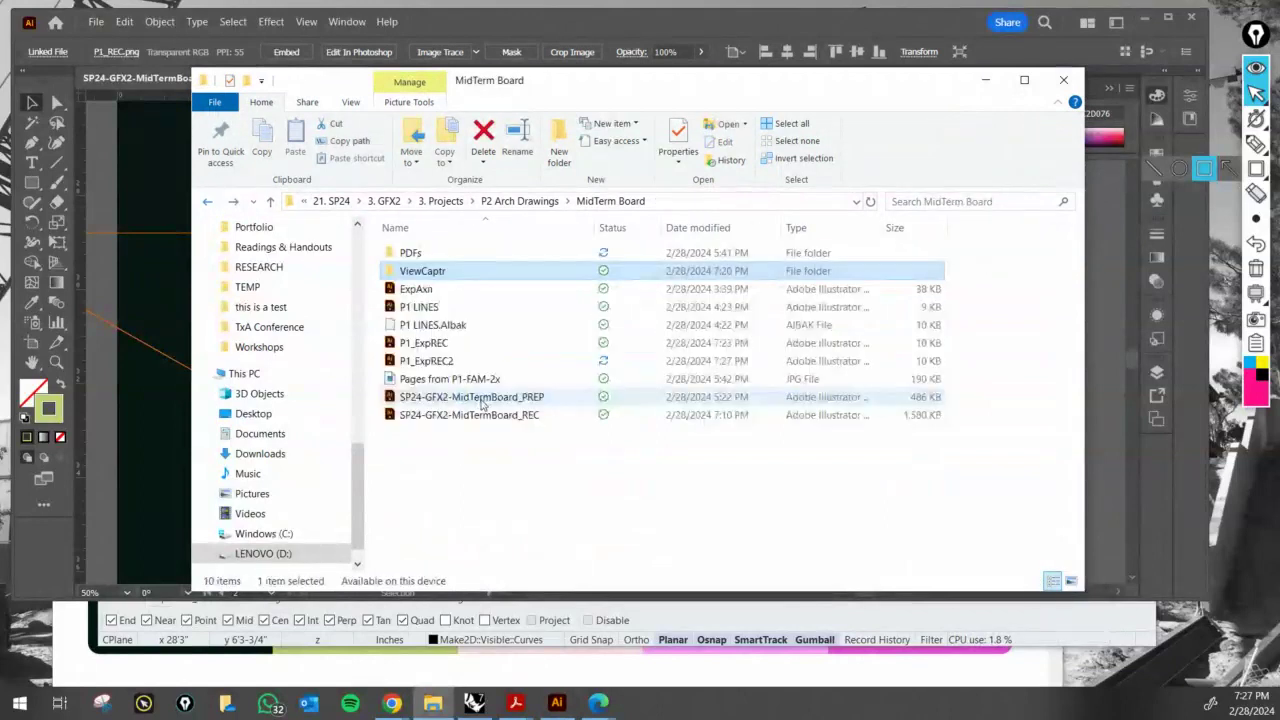
click(480, 361)
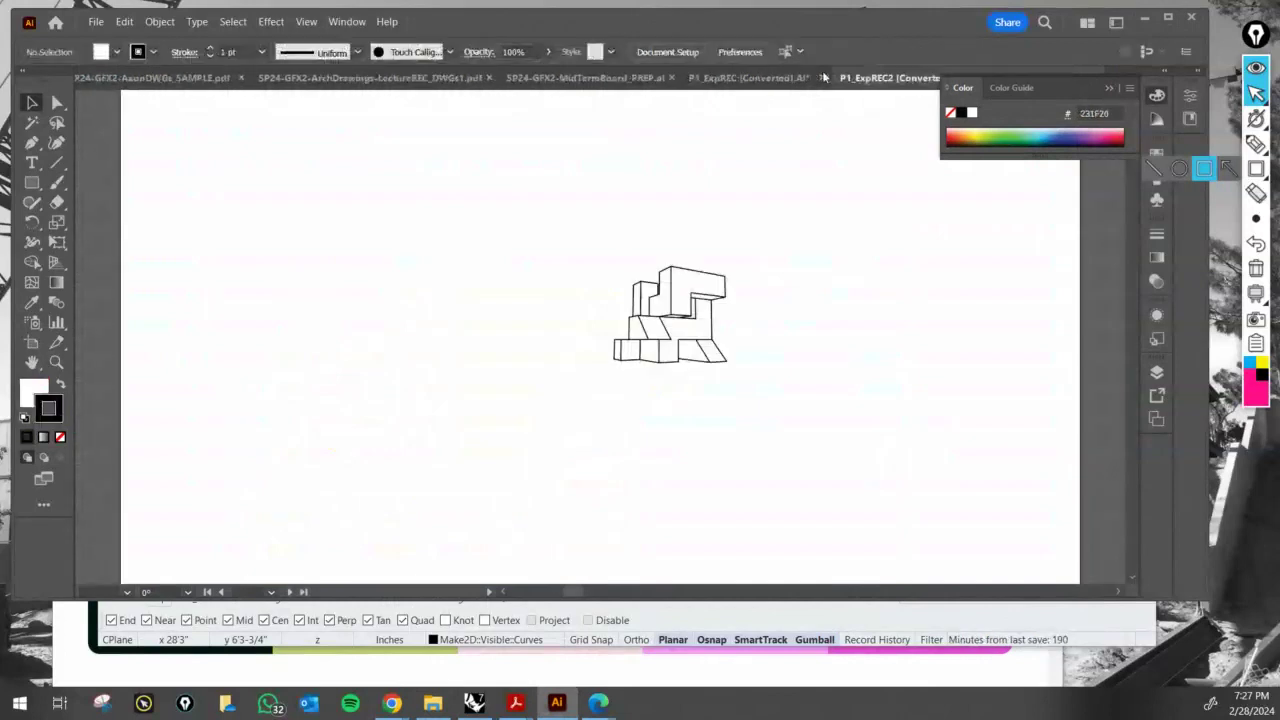
key(a)
drag(475, 222, 636, 314)
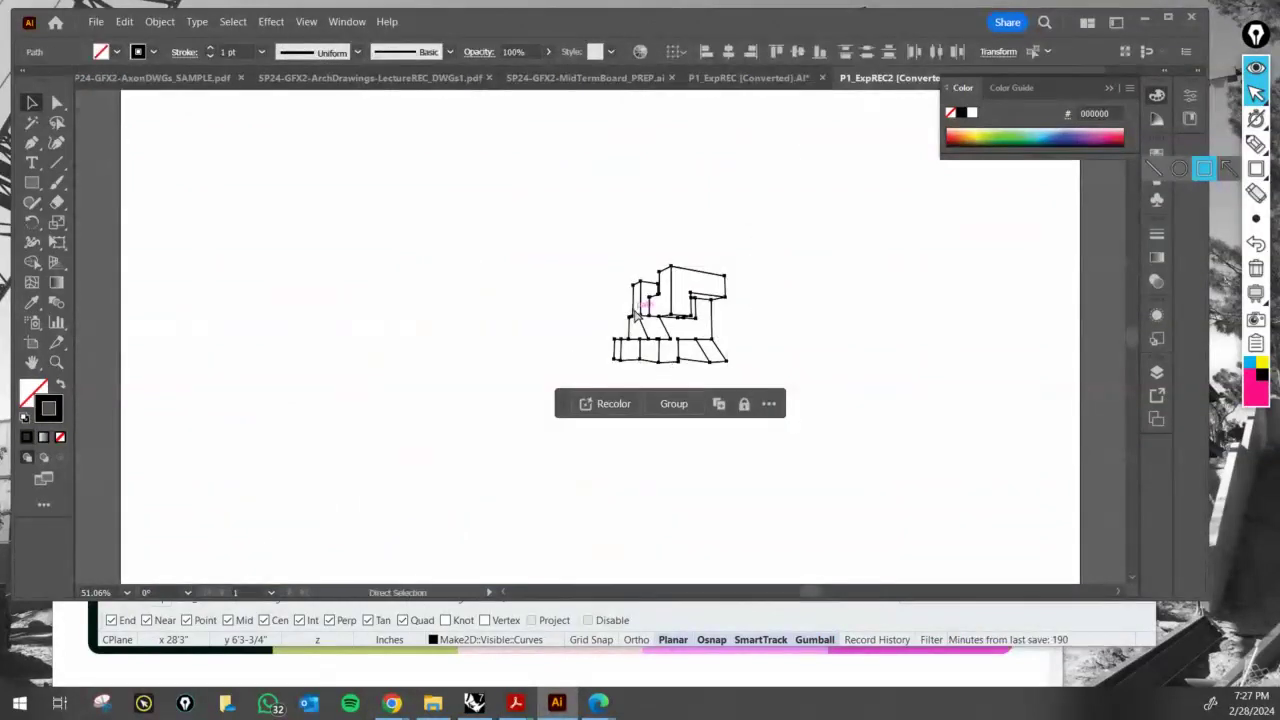
- Close the older P1_ExpREC document, keeping P1_ExpREC2 open
click(190, 78)
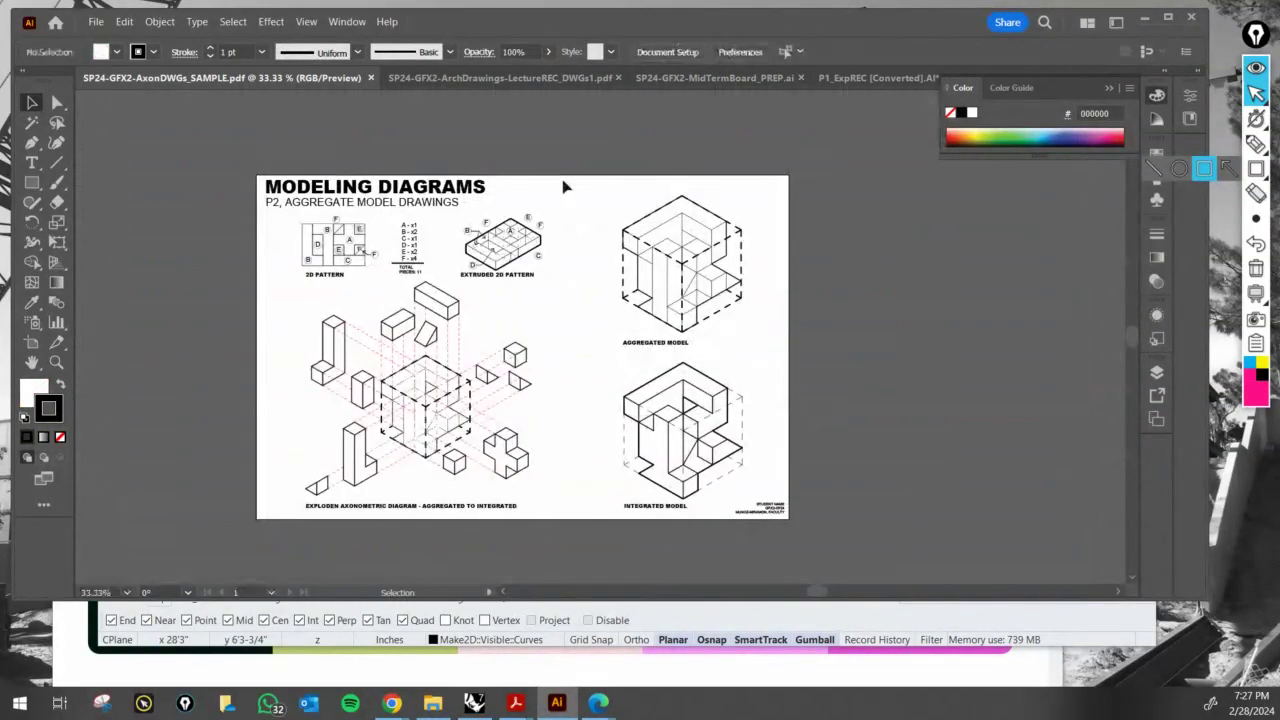
click(872, 79)
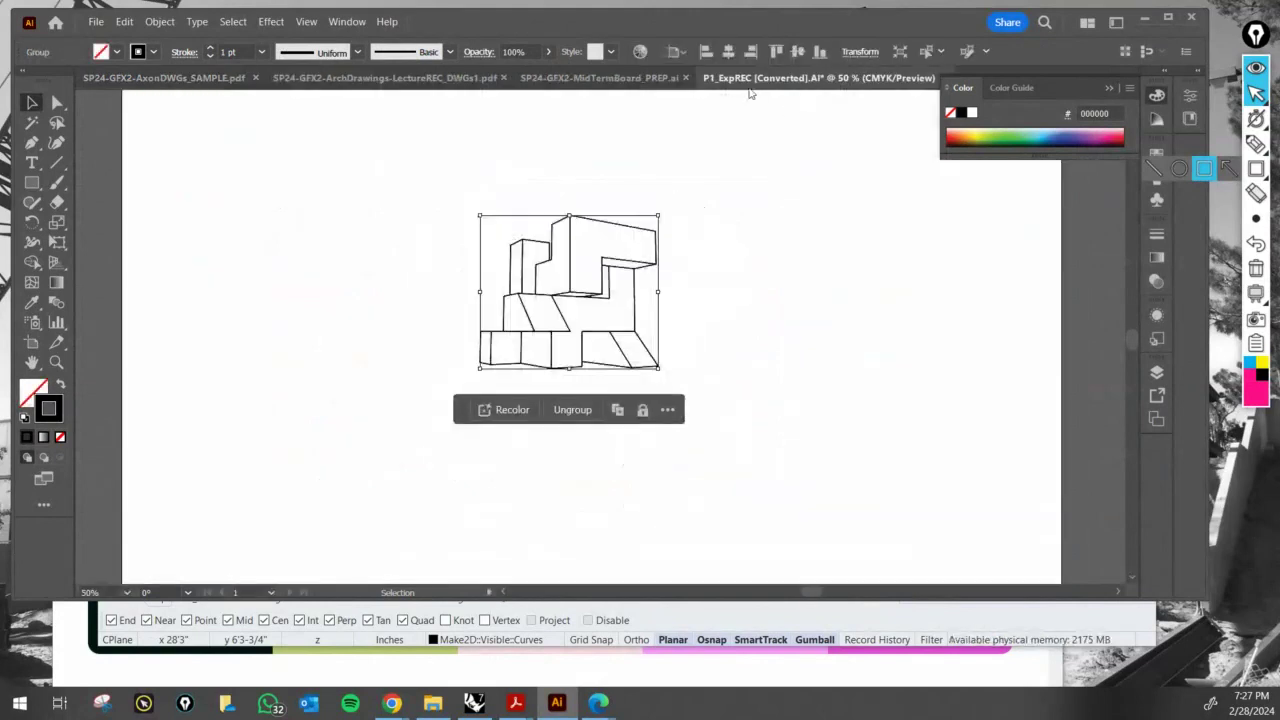
click(612, 80)
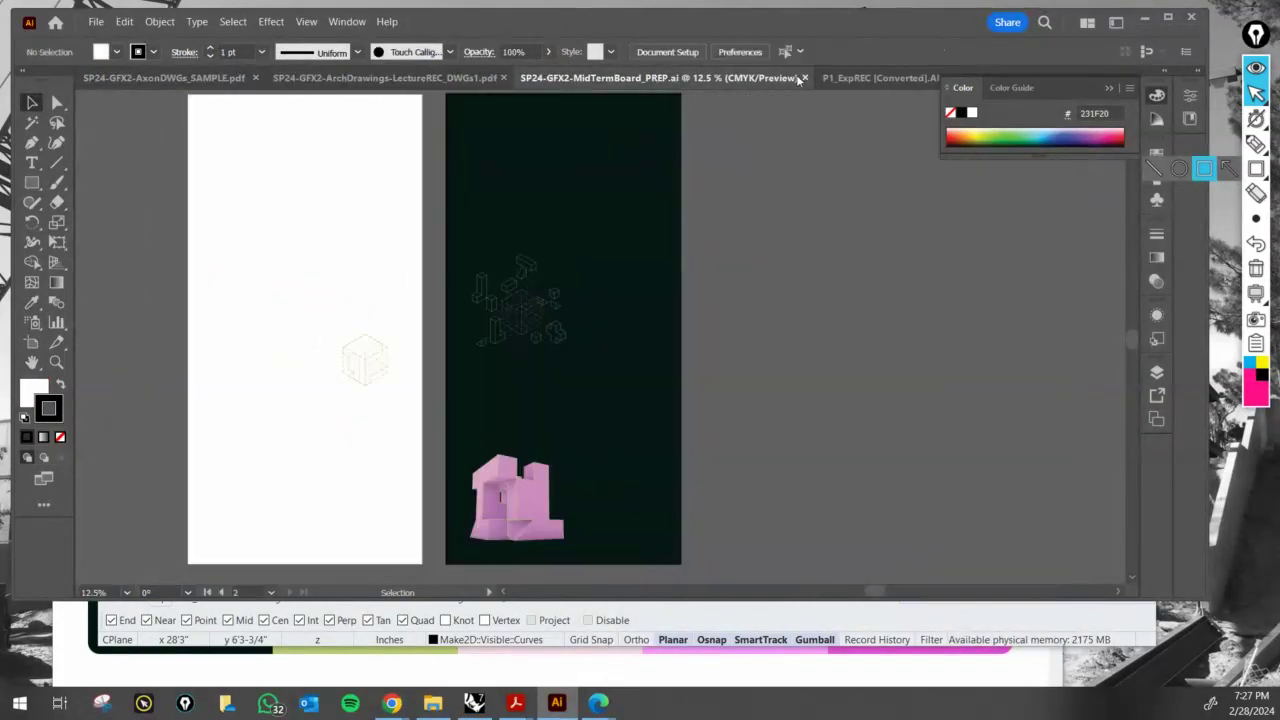
click(878, 80)
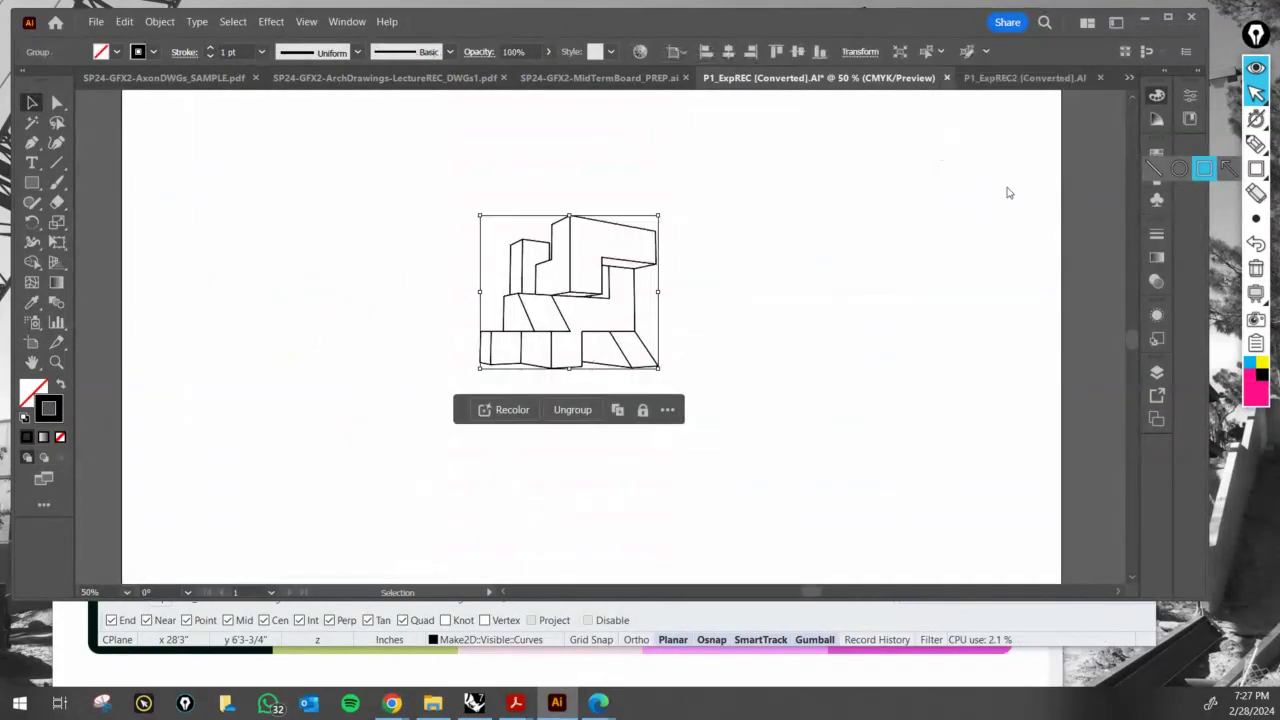
click(1012, 80)
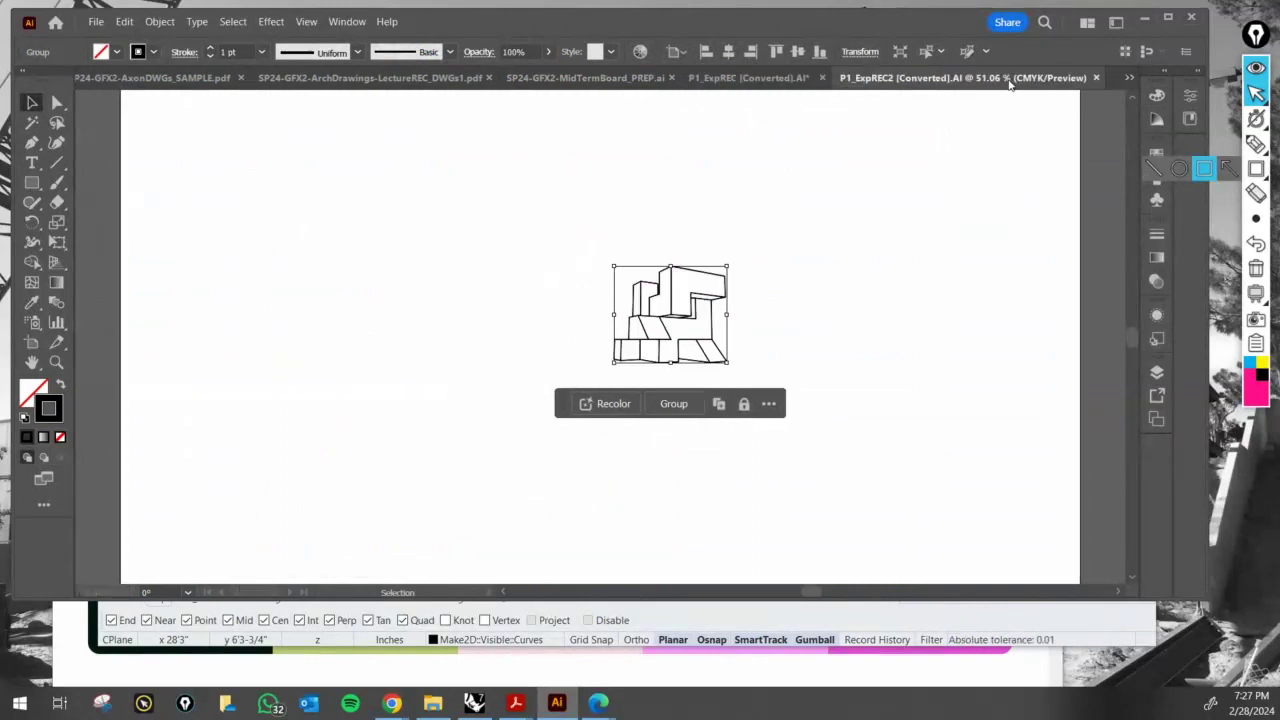
click(821, 78)
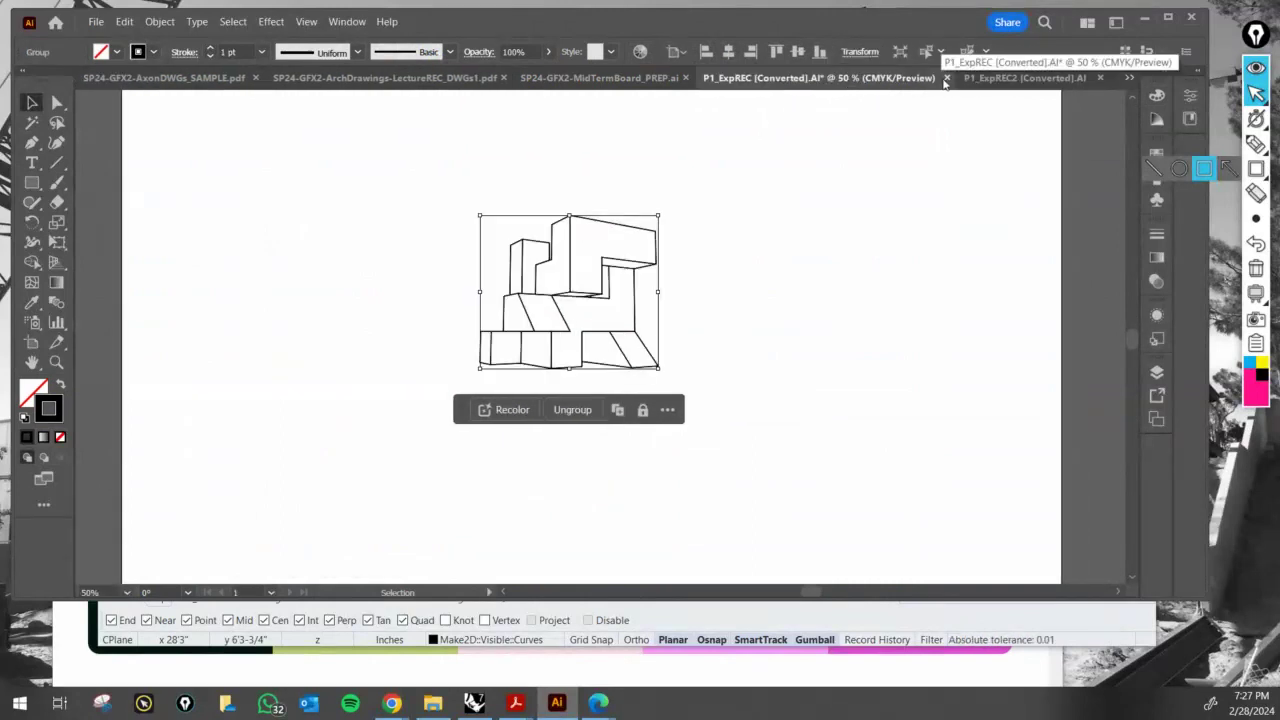
click(694, 337)
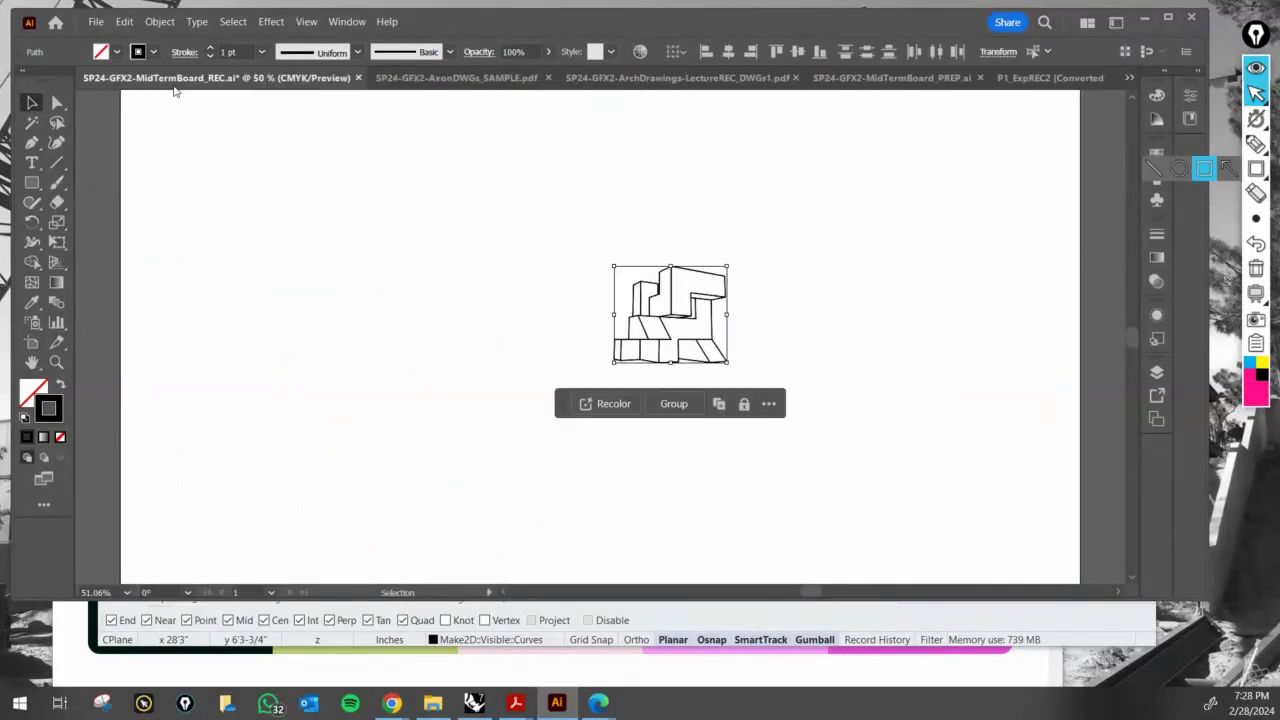
- In SP24-GFX2-MidTermBoard_REC, move the old green linework off the render to the empty canvas below the magenta artboard
click(160, 78)
alt+scroll(640, 298, down, 4)
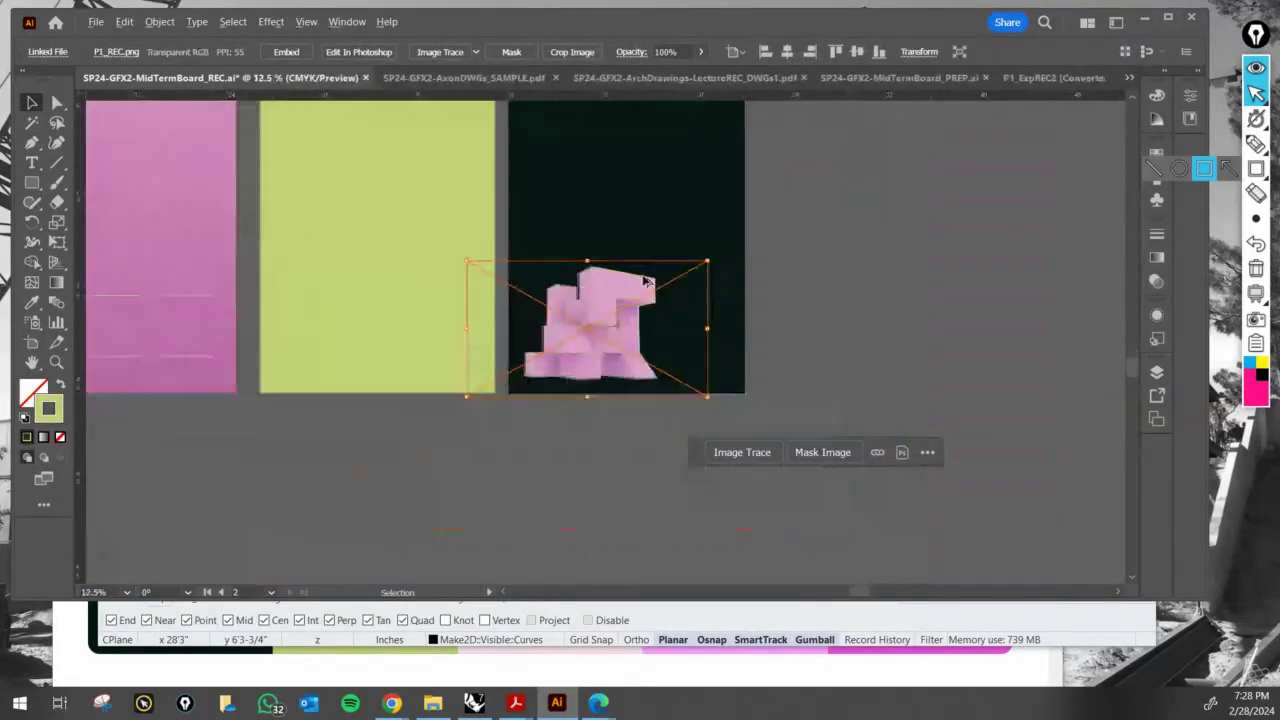
drag(636, 390, 175, 498)
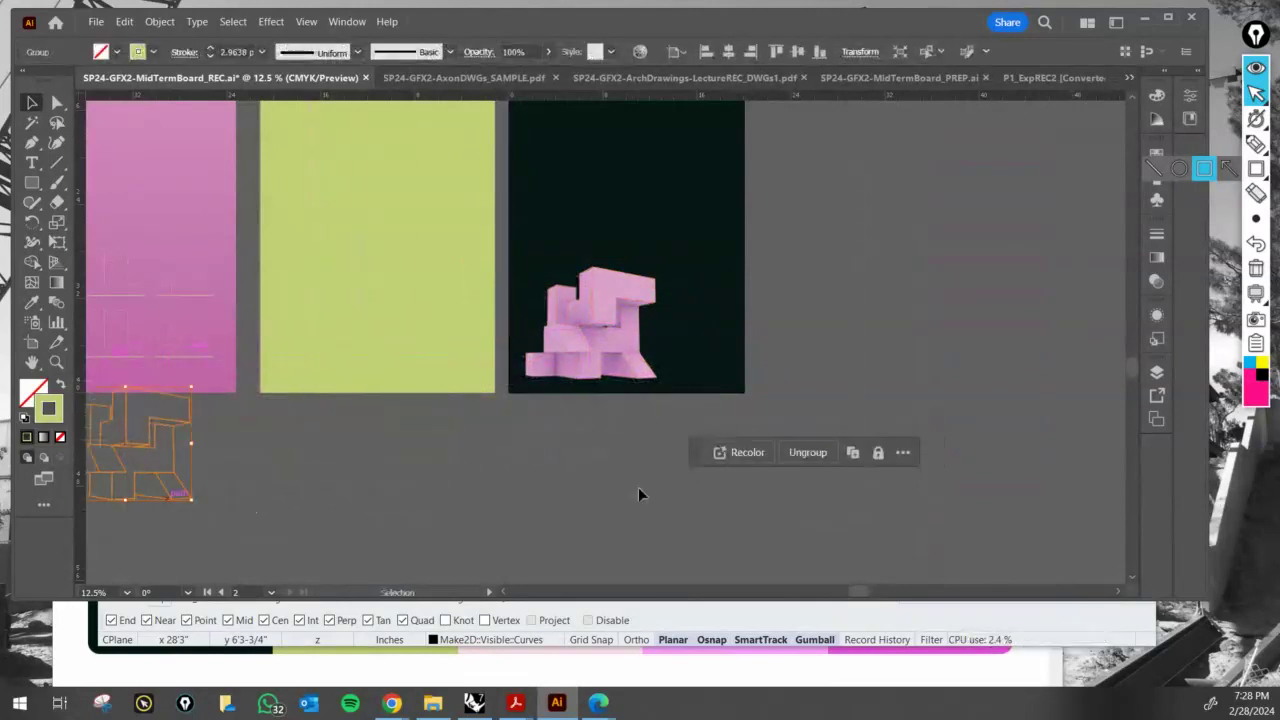
- Paste the P1_ExpREC2 linework over the render on the dark artboard and group it
click(638, 480)
click(632, 393)
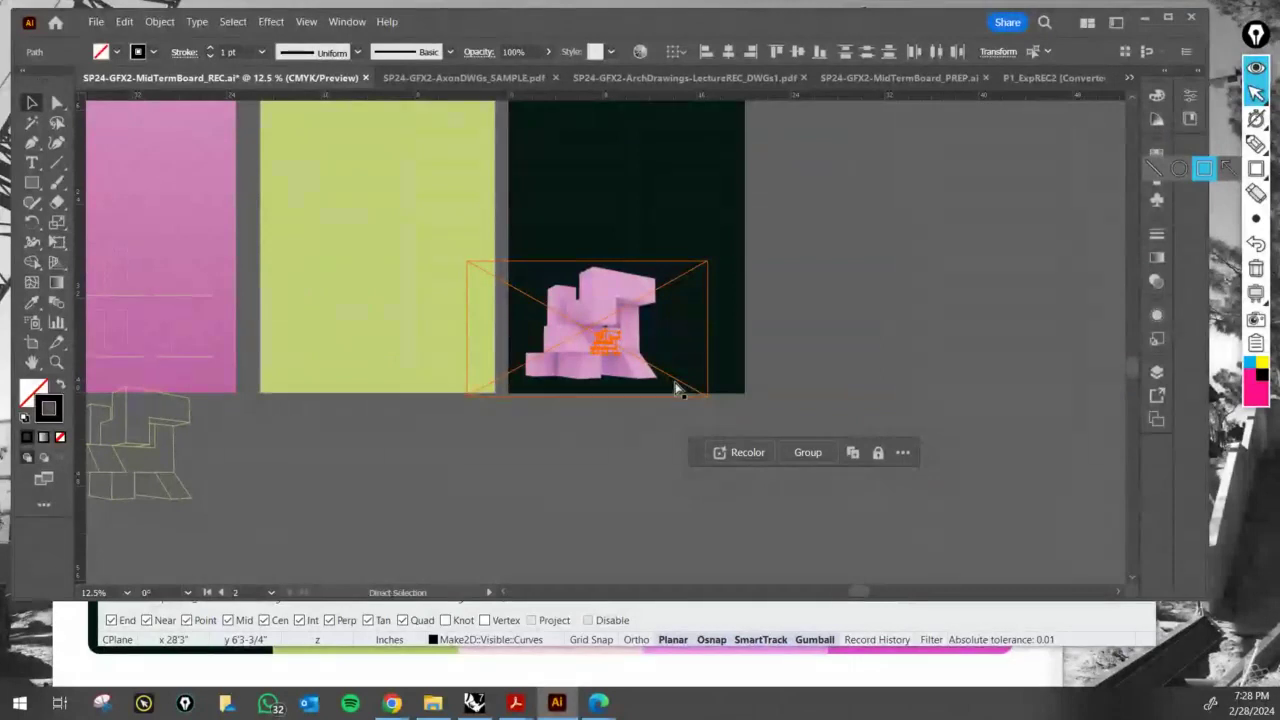
key(ctrl+g)
scroll(626, 350, up, 4)
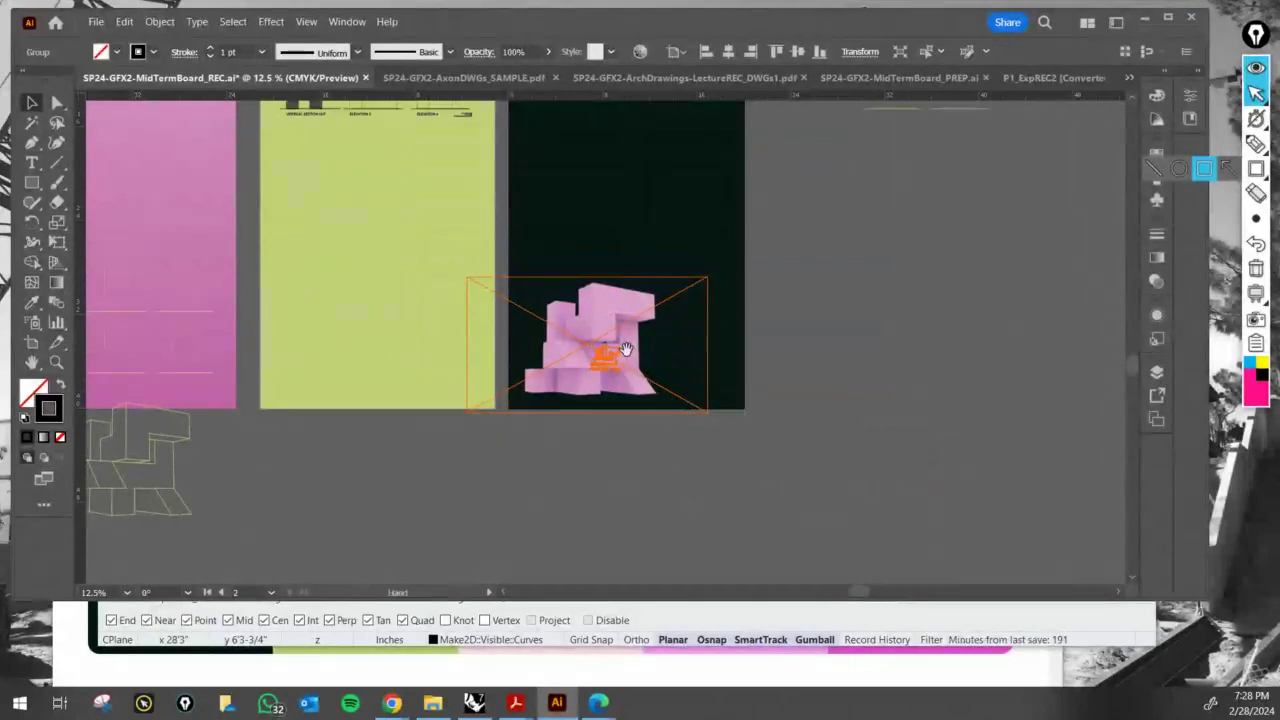
- Set the stroke colour of the pasted linework group to the Coolors palette green C2D076
alt+scroll(625, 406, up, 1)
alt+scroll(625, 406, up, 3)
scroll(455, 343, down, 2)
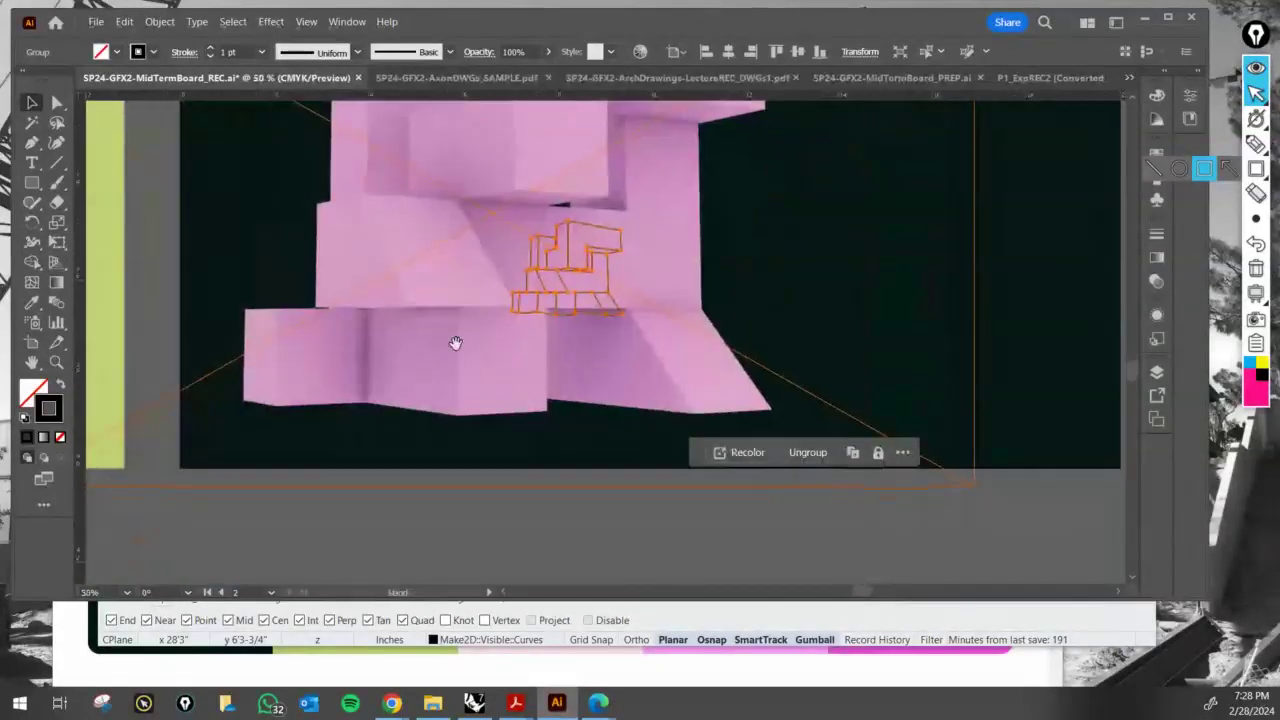
double_click(57, 410)
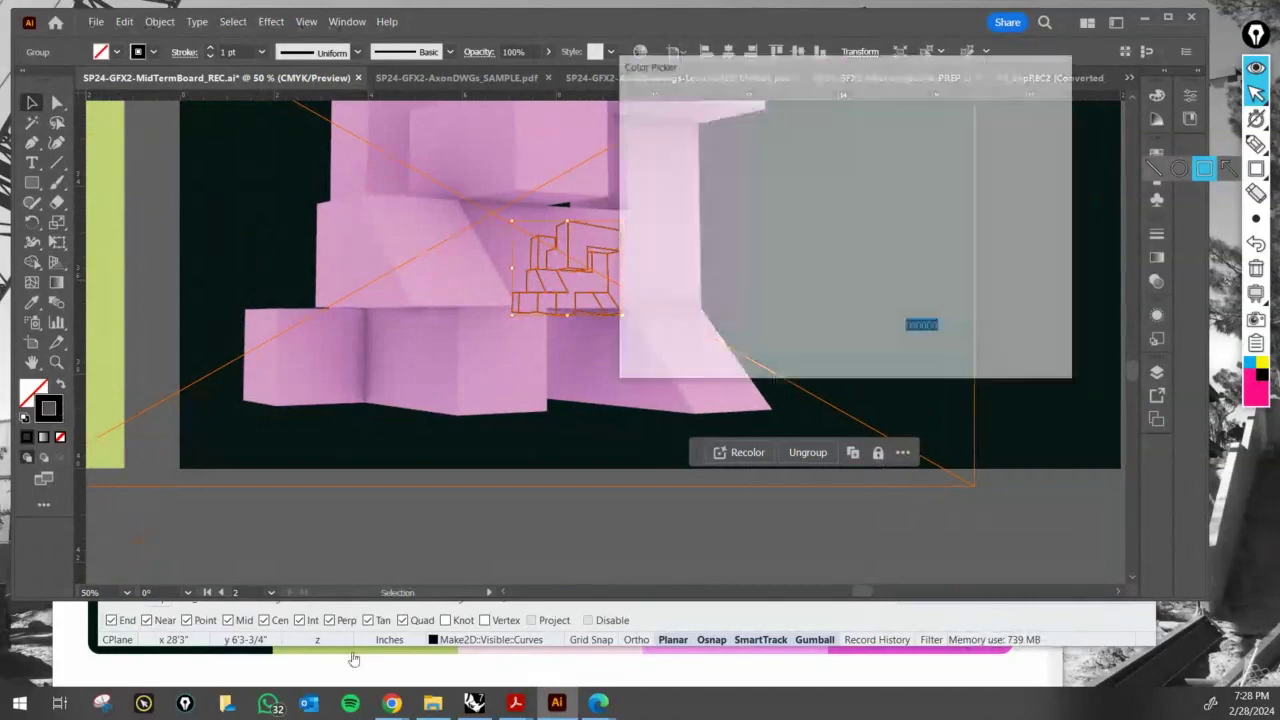
click(392, 703)
click(400, 612)
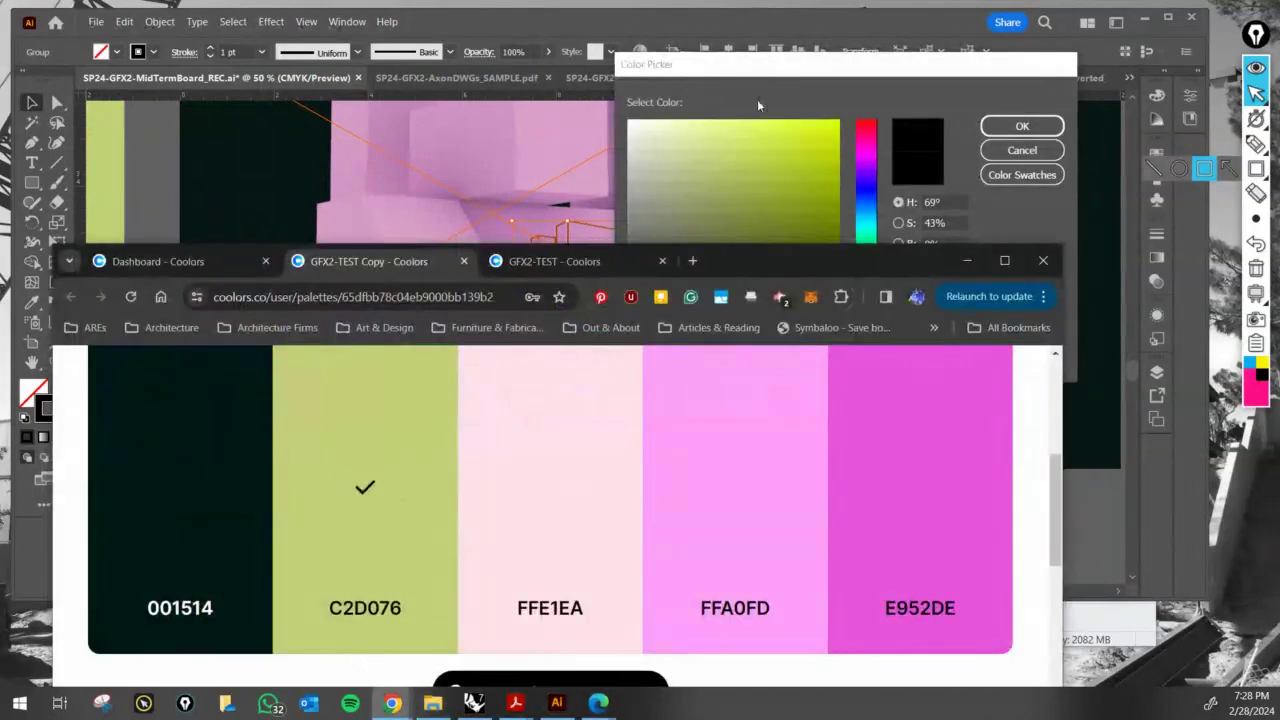
click(762, 68)
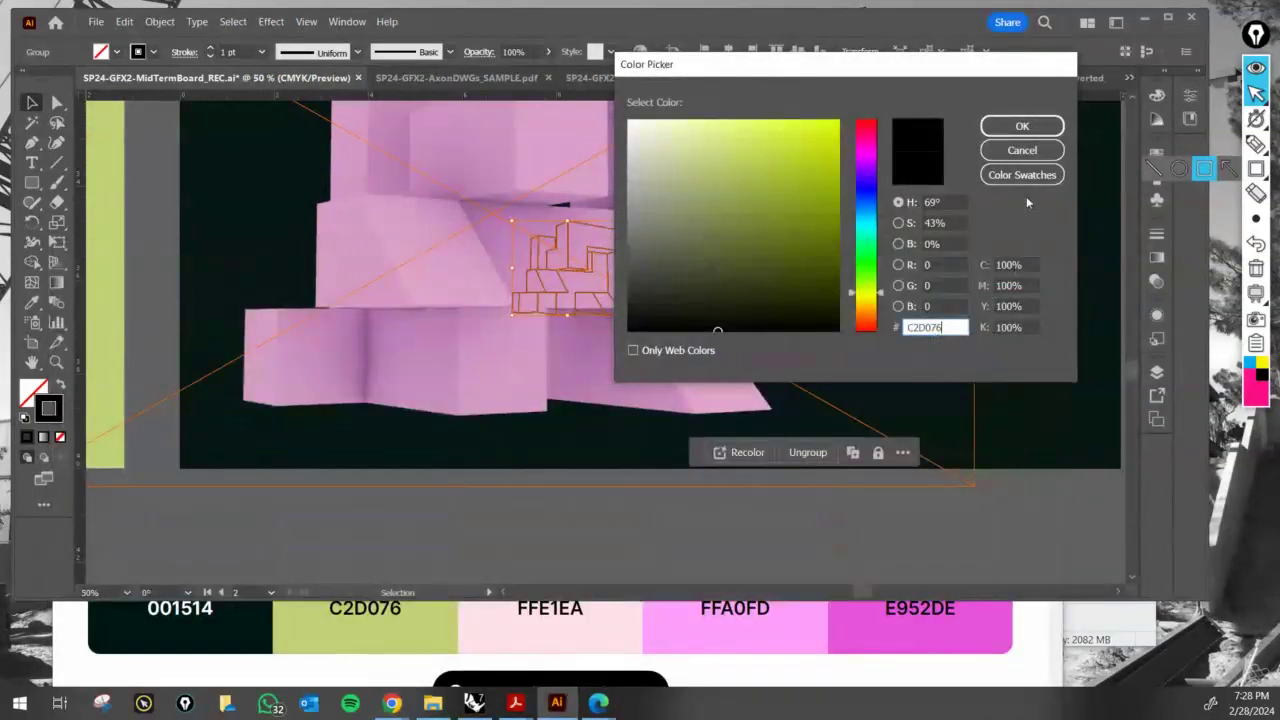
click(1022, 126)
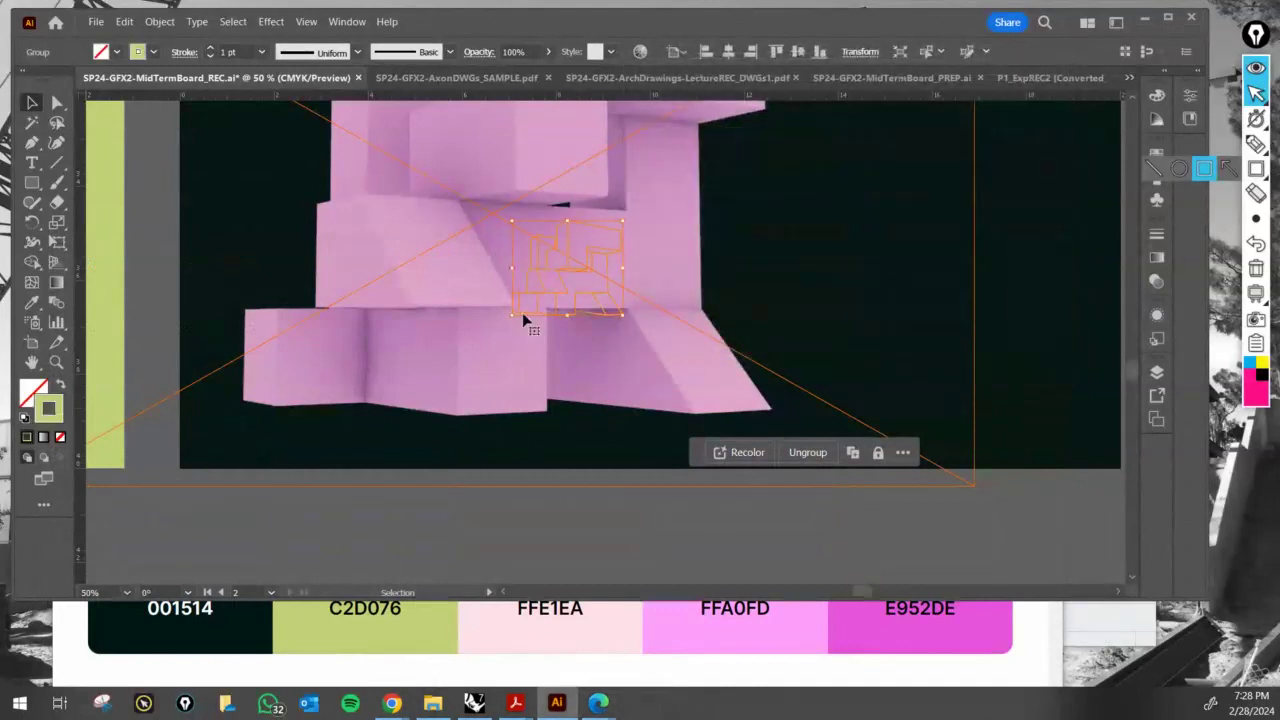
- Enlarge the green linework group proportionally until it roughly spans the whole pink render
shift+drag(512, 315, 262, 381)
key(ctrl+minus)
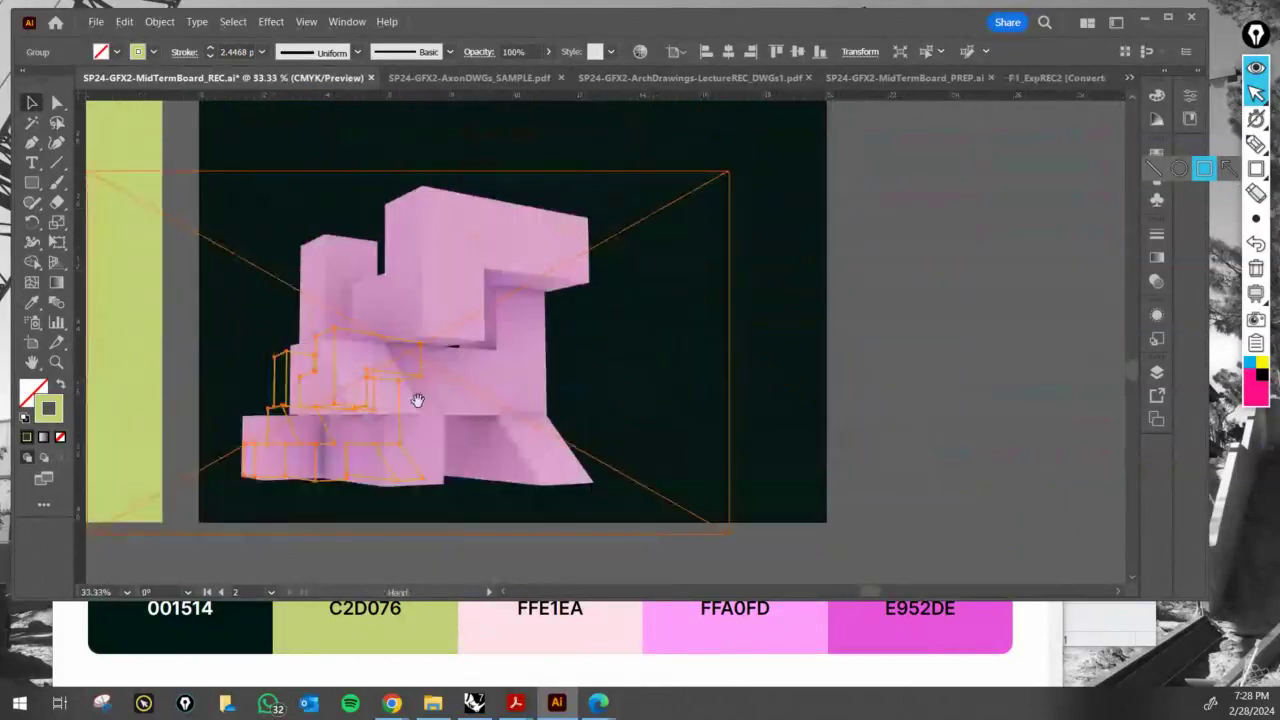
shift+drag(420, 341, 617, 196)
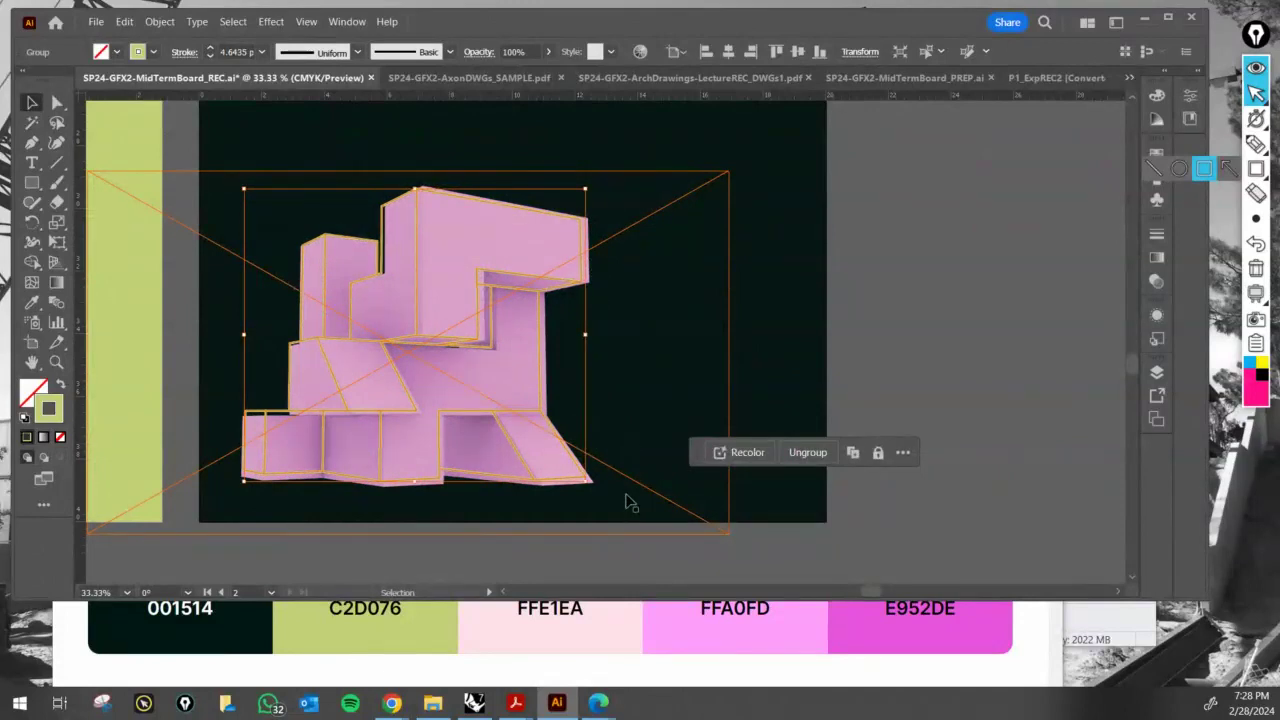
- Fit the linework group's lower-right corner to the render's base with a slight proportional enlargement and nudge the group to the left
shift+drag(588, 483, 596, 488)
key(Left)
key(Left)
key(Left)
key(Left)
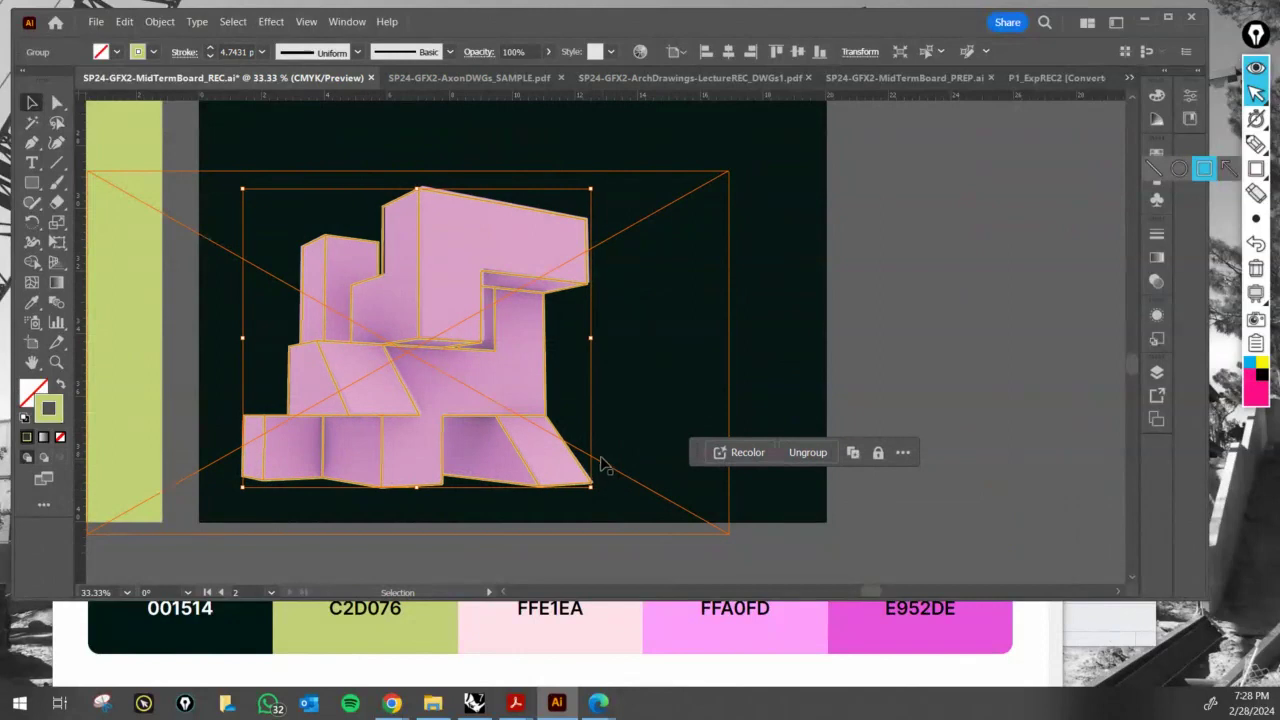
- Fine-tune the linework's scale from its upper-right corner so the top block's edges follow the render
shift+drag(590, 189, 602, 188)
alt+scroll(480, 190, up, 3)
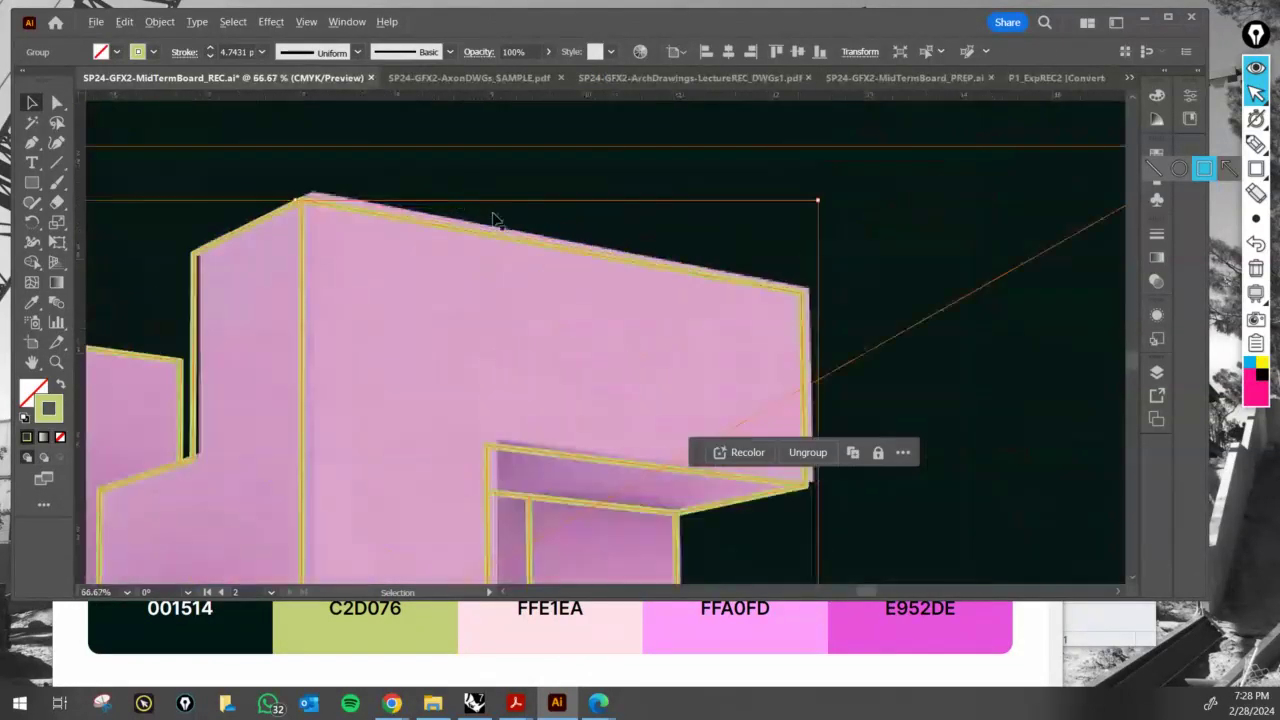
mouse_move(820, 201)
shift+mouse_down()
mouse_move(851, 189)
mouse_move(843, 197)
shift+mouse_up()
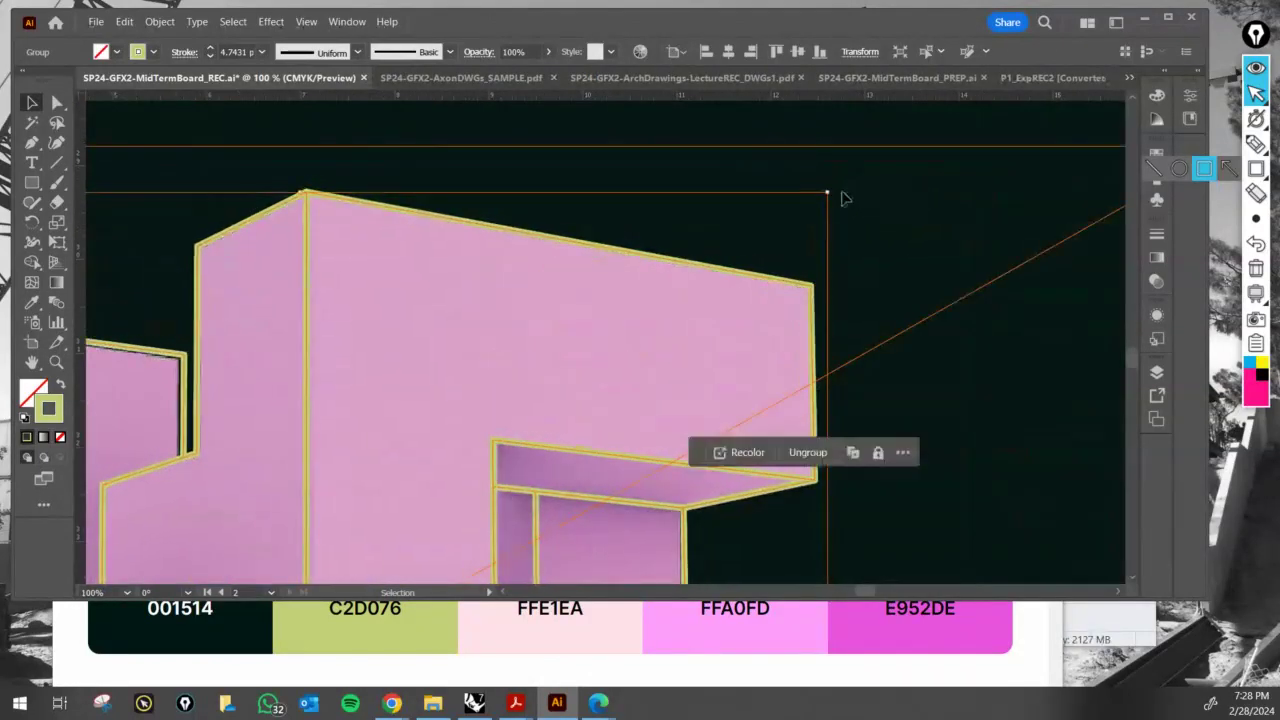
- Check the linework edges across the model and slightly rescale the group from its lower-left corner to fit the render's base
scroll(849, 254, down, 3)
scroll(849, 254, left, 4)
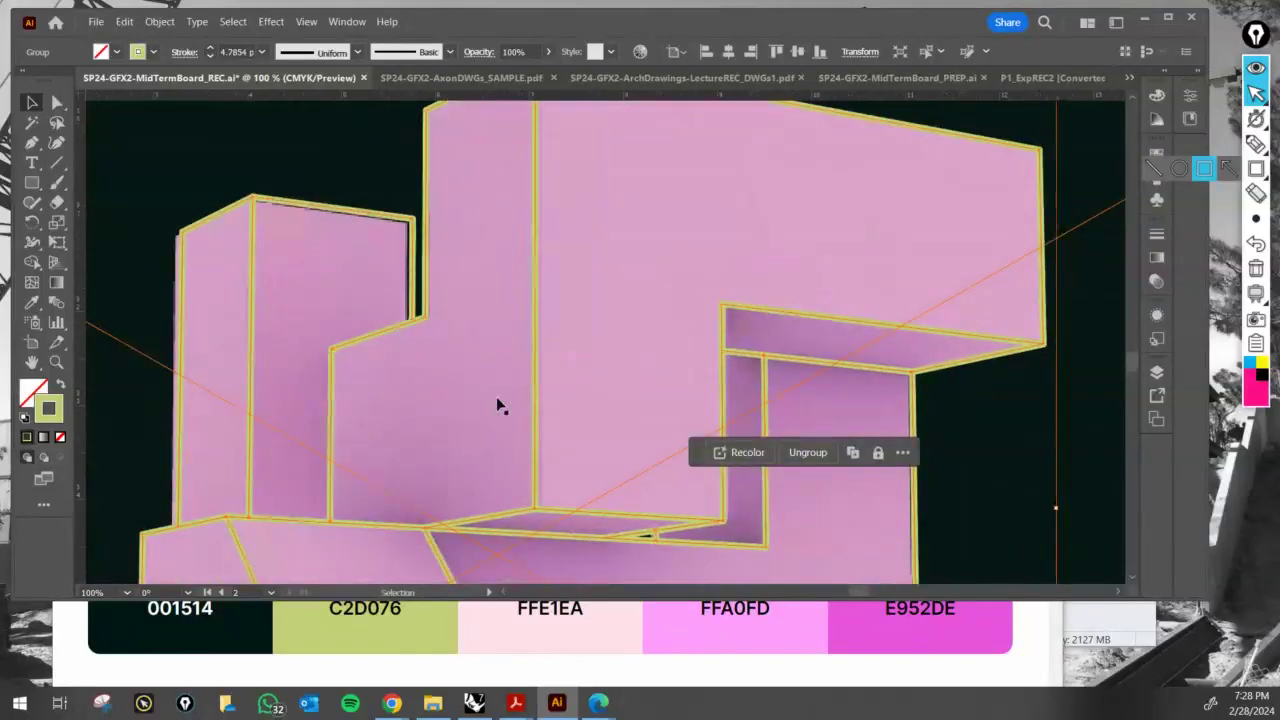
scroll(497, 404, down, 3)
scroll(431, 406, left, 2)
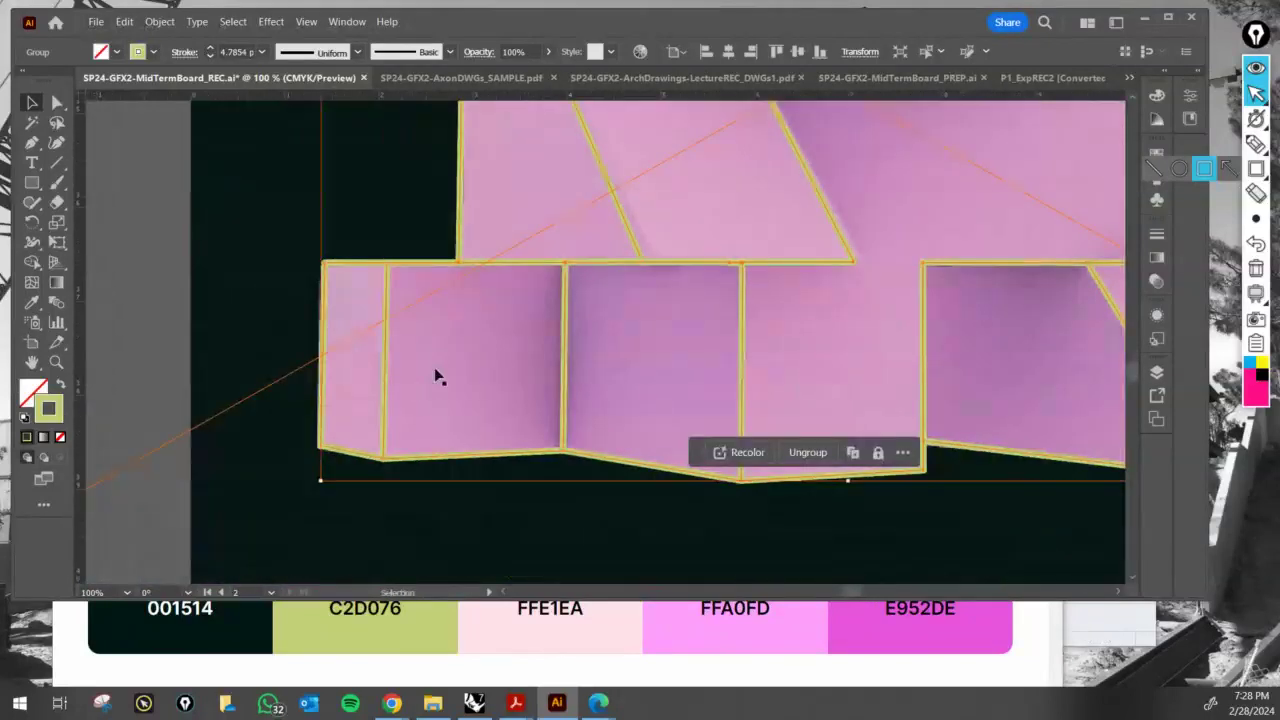
scroll(435, 377, down, 2)
scroll(435, 377, left, 2)
mouse_move(377, 452)
mouse_down()
mouse_move(370, 463)
mouse_move(371, 452)
mouse_up()
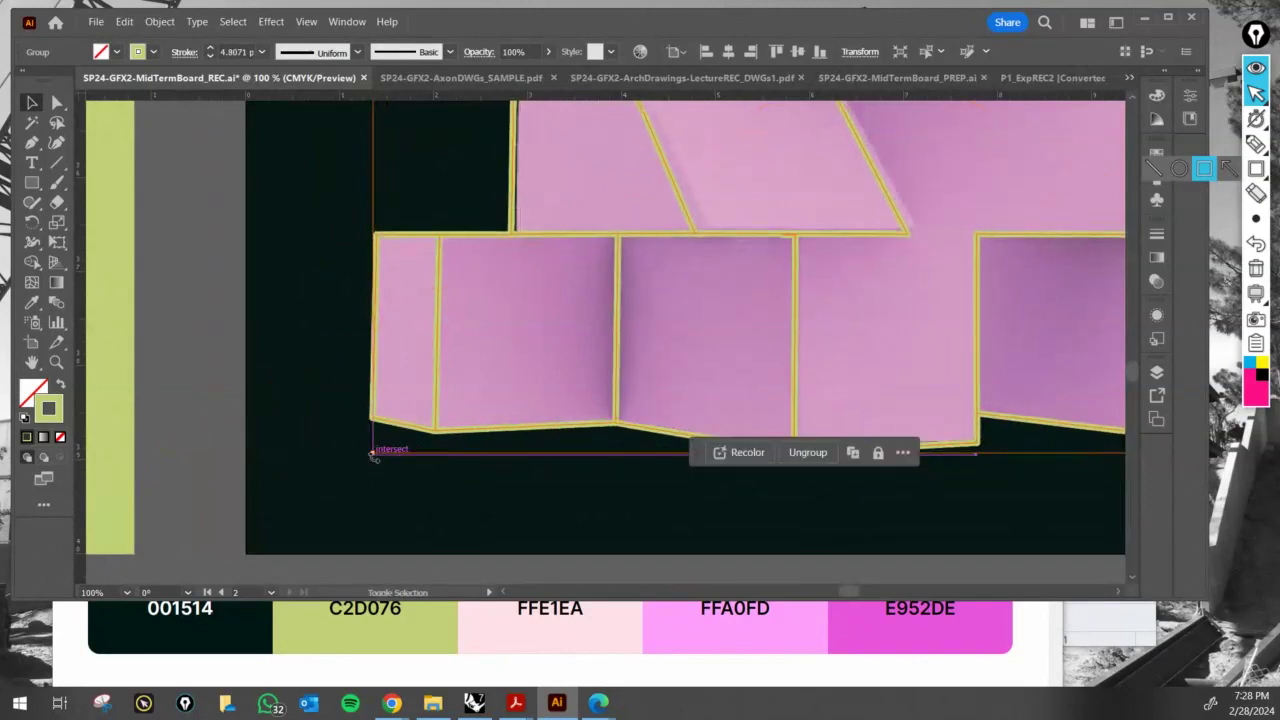
- Rescale the linework slightly from its upper-left corner, nudge it sideways until it fits the render, and deselect it
alt+scroll(415, 453, down, 1)
alt+scroll(657, 266, down, 1)
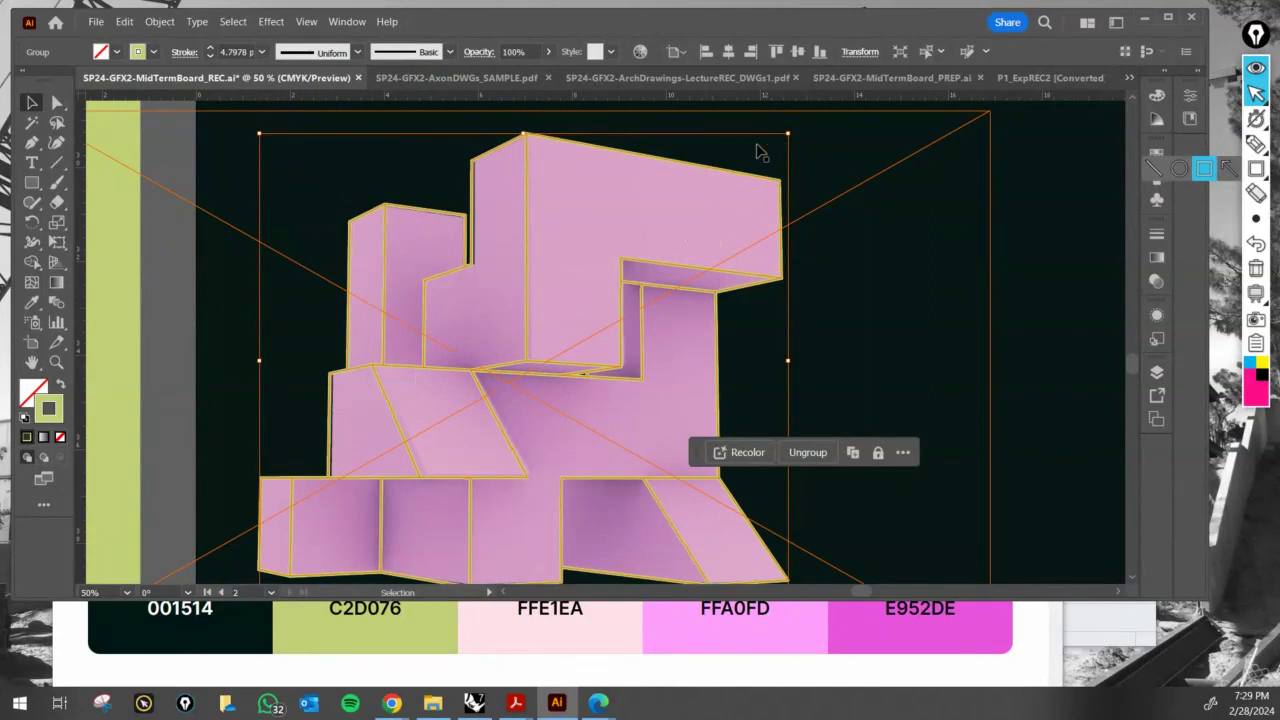
alt+scroll(318, 140, up, 2)
alt+scroll(200, 133, up, 2)
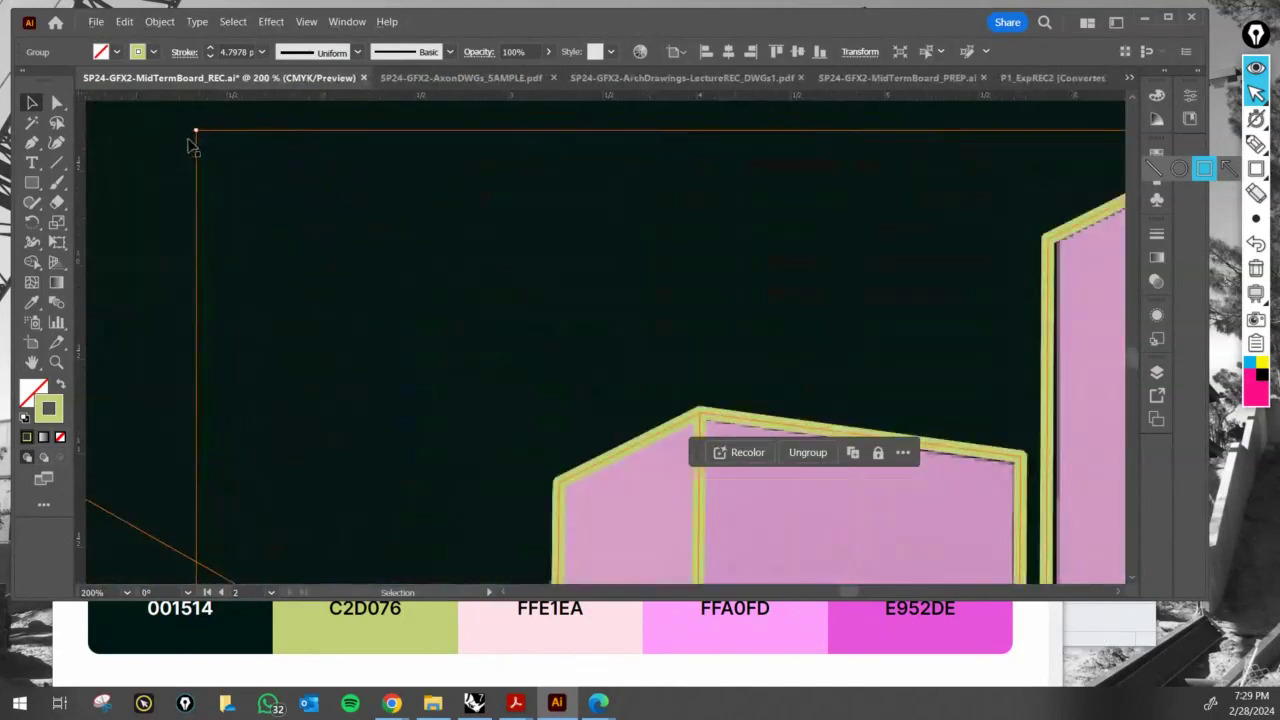
drag(195, 133, 187, 133)
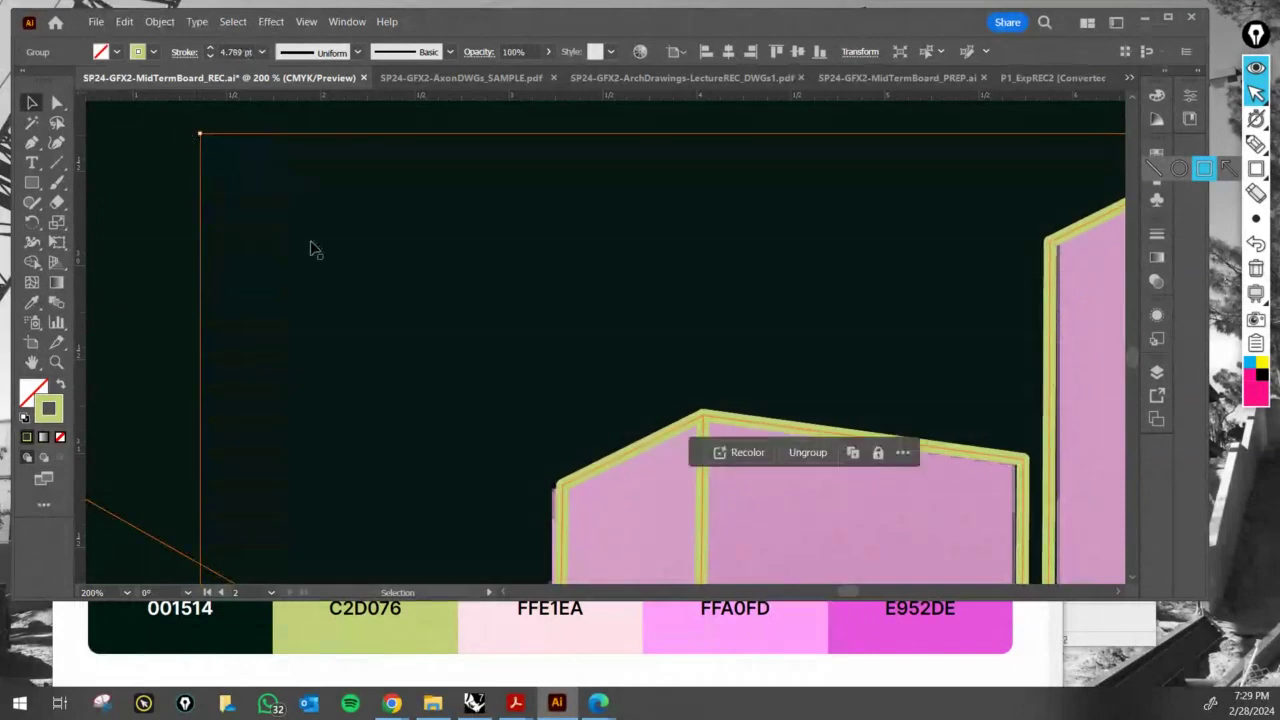
alt+scroll(344, 243, down, 3)
key(Left)
key(Left)
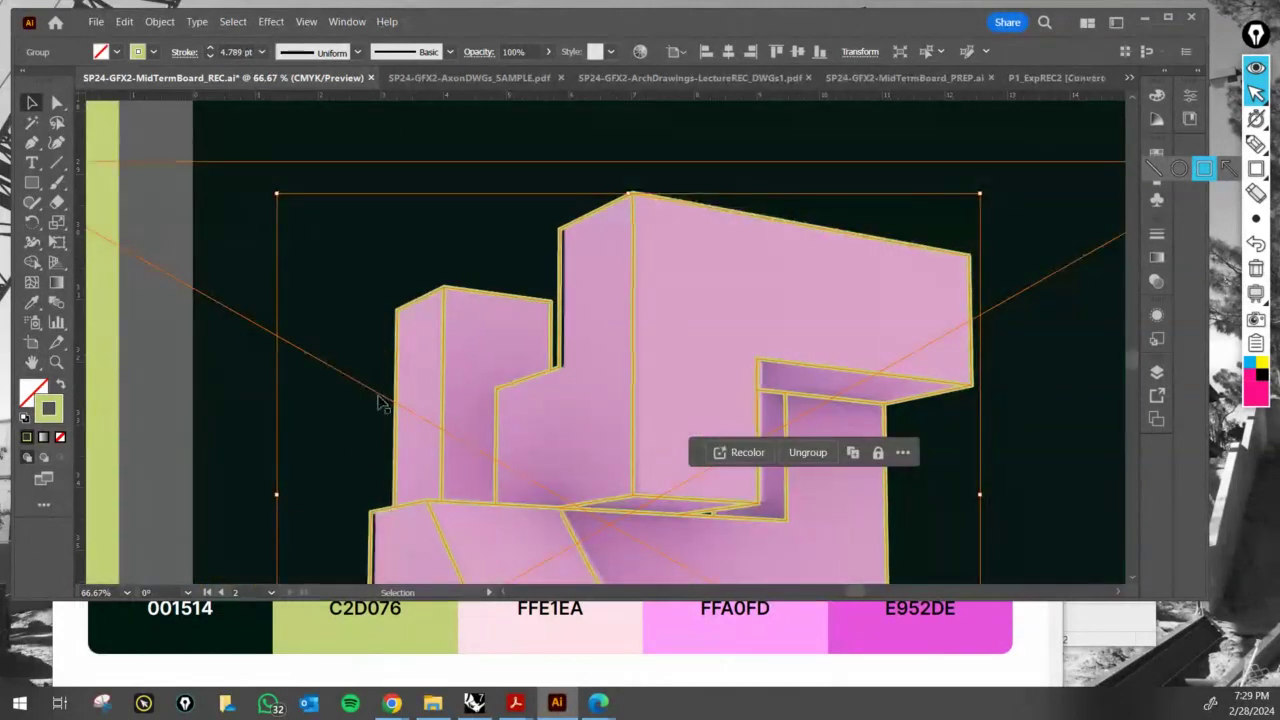
key(Right)
key(Right)
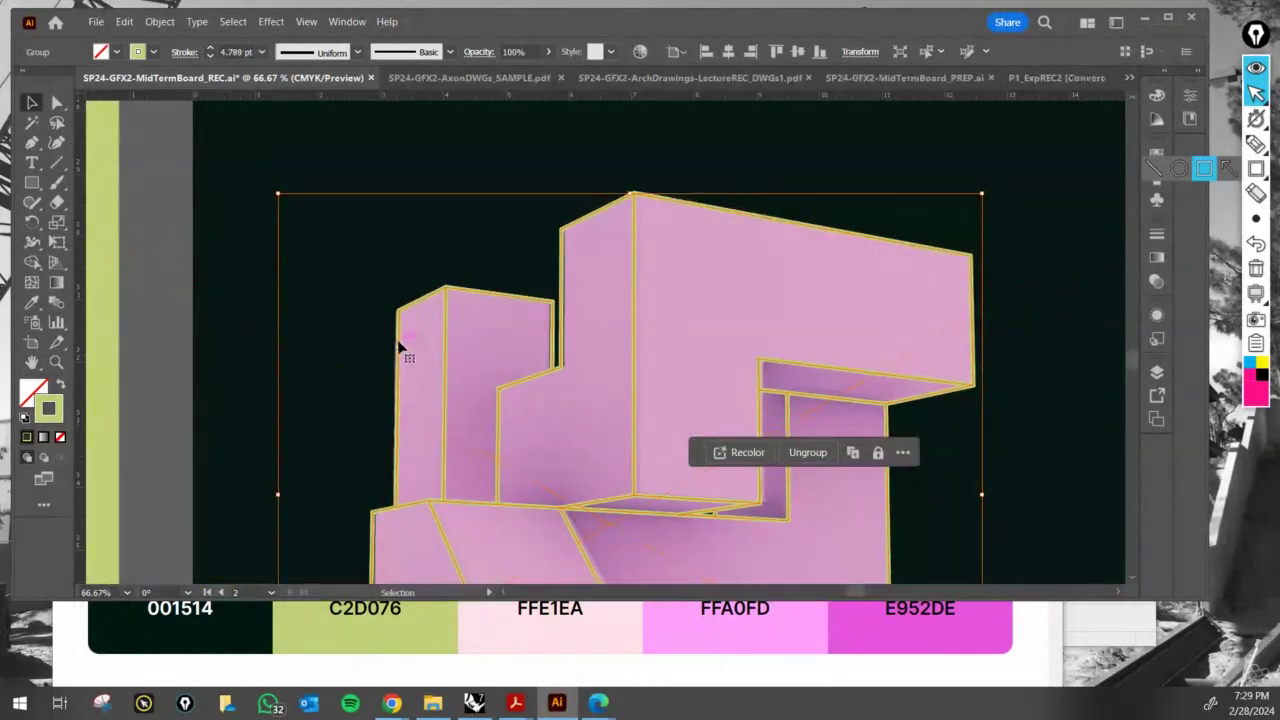
alt+scroll(546, 463, down, 4)
scroll(636, 271, down, 2)
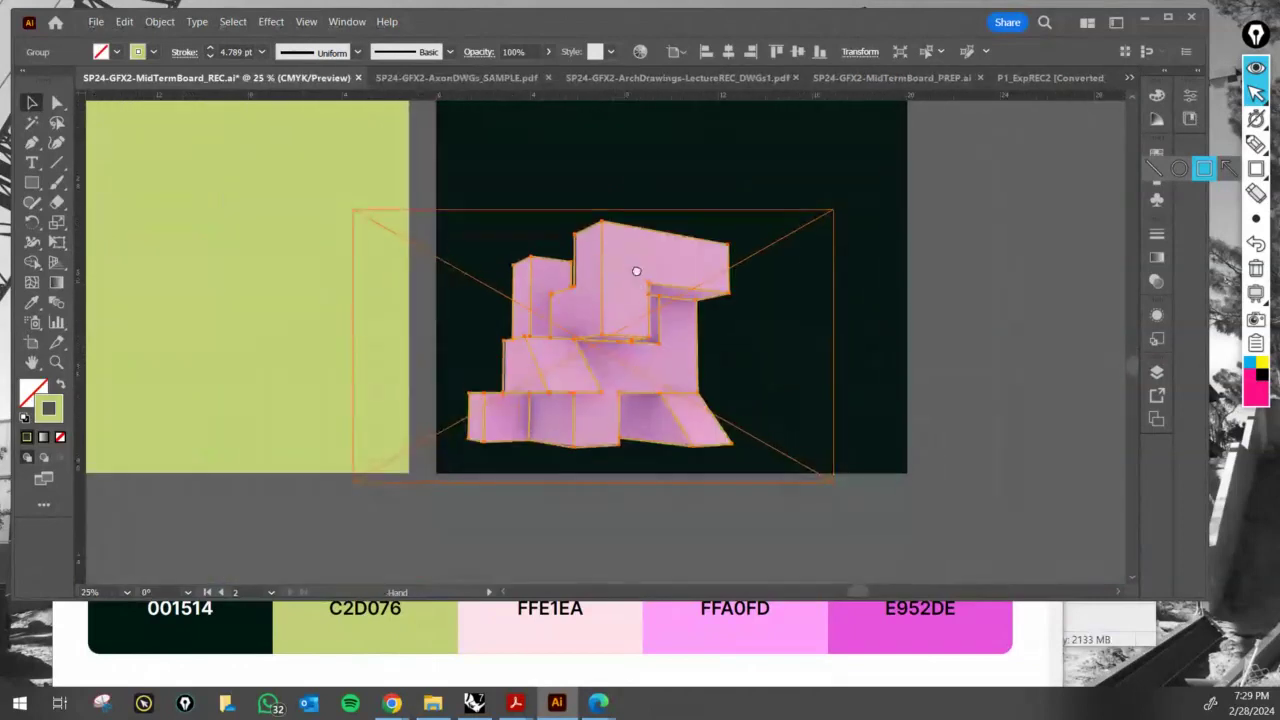
click(995, 331)
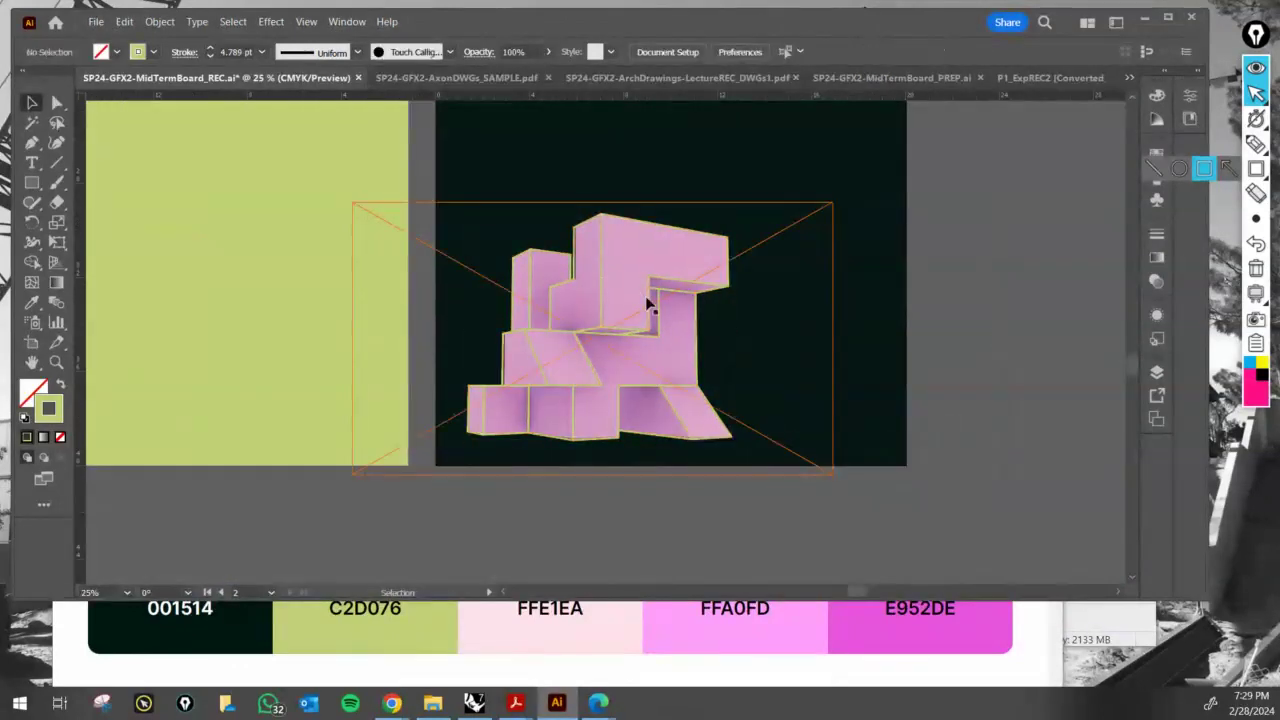
- Delete the linked P1_REC.png render from behind the green linework on the dark artboard
click(638, 268)
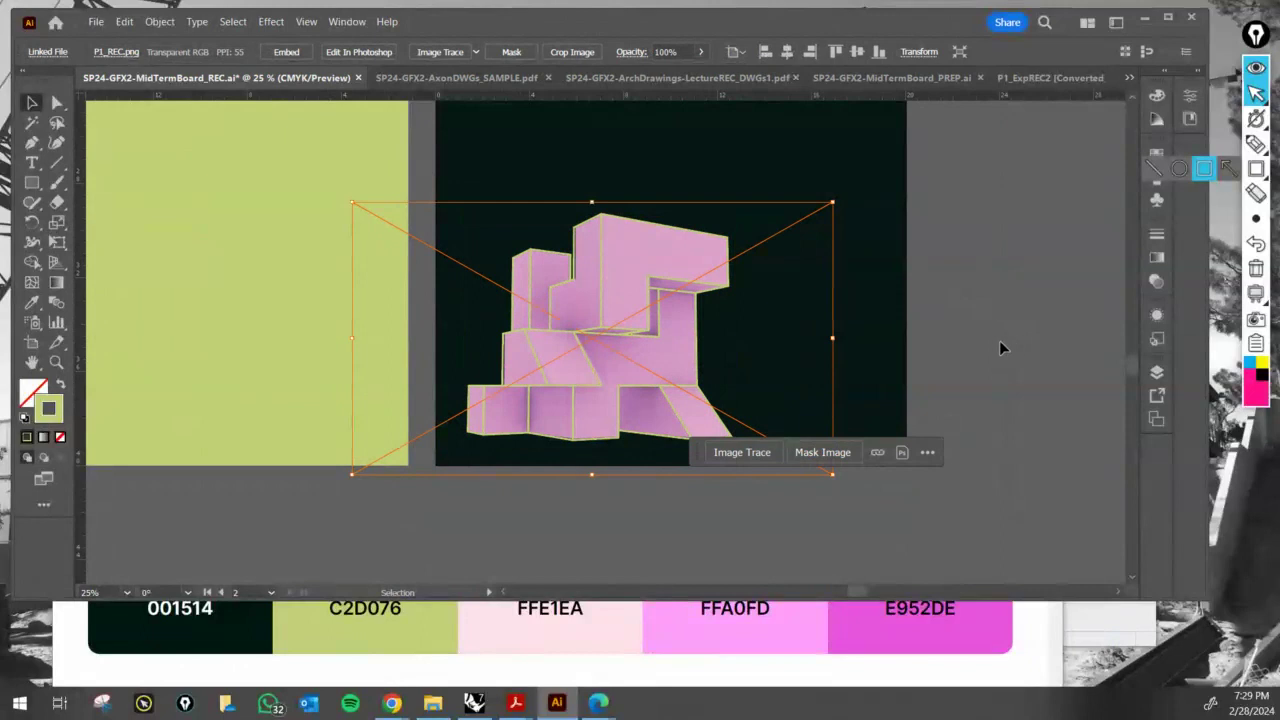
scroll(1010, 353, down, 1)
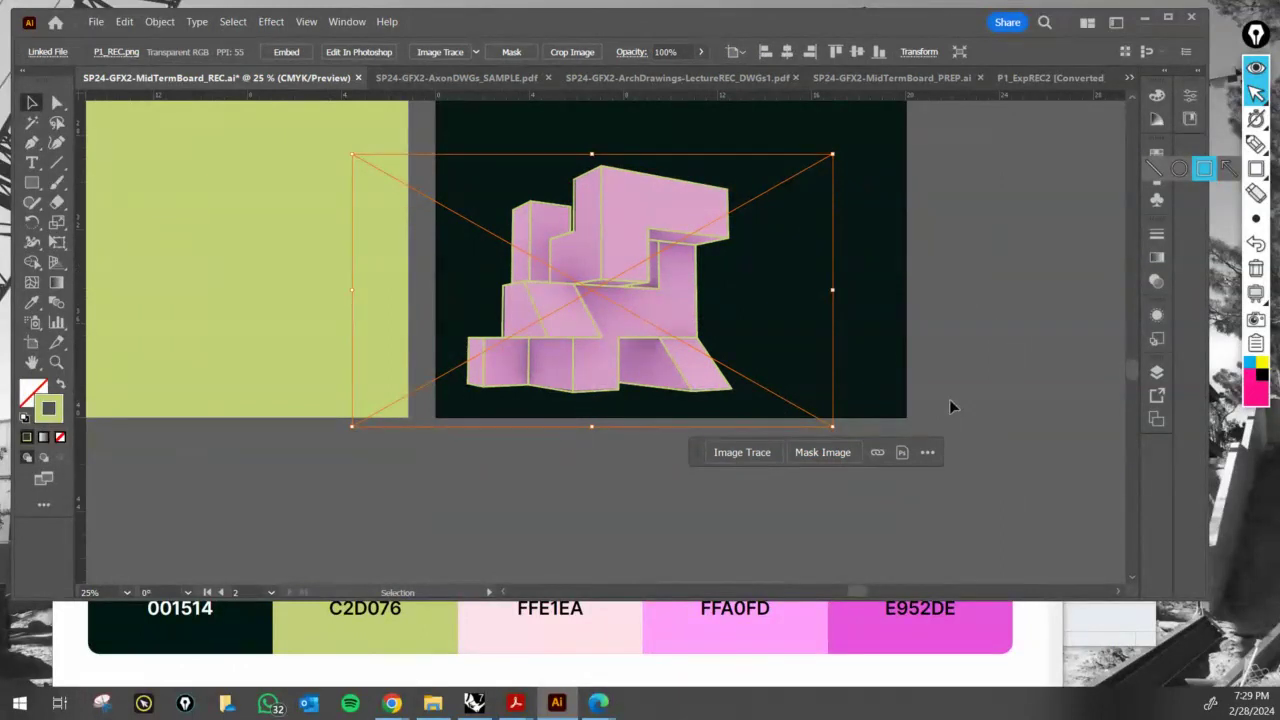
key(Delete)
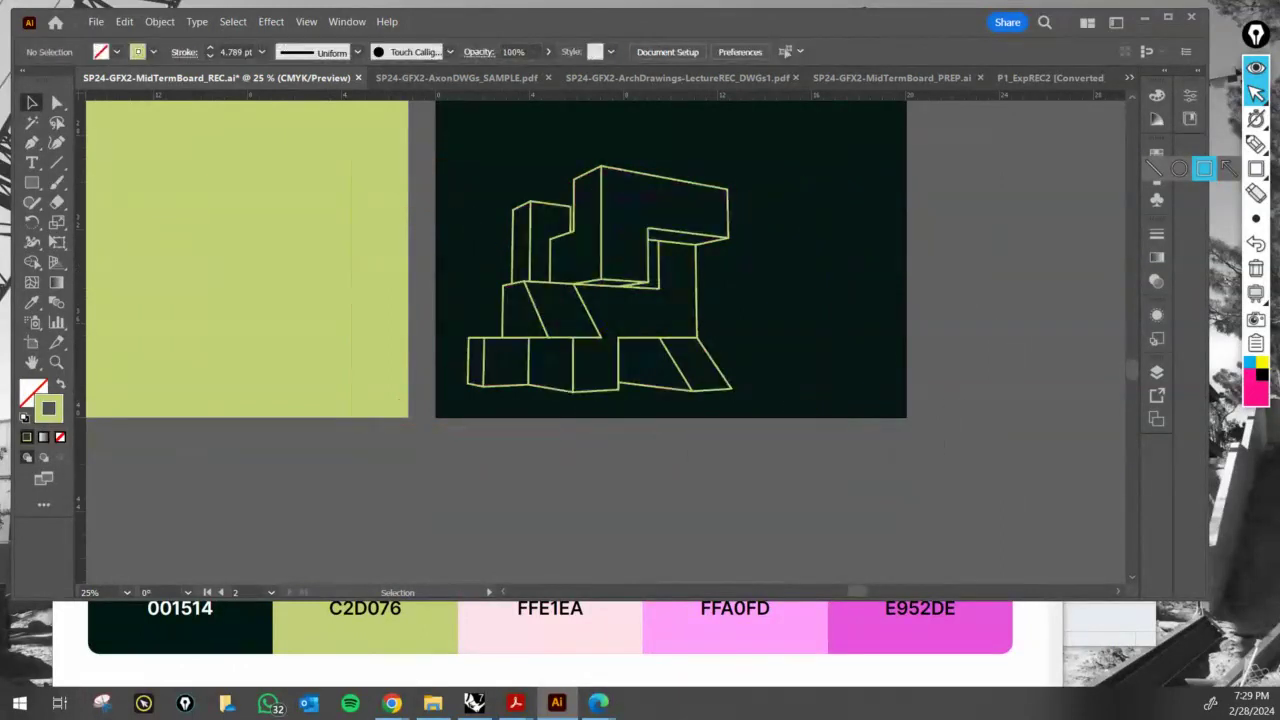
- Switch to Rhino, restore the saved P1_REC perspective view, and set its display mode to Rendered
key(alt+Tab)
double_click(955, 500)
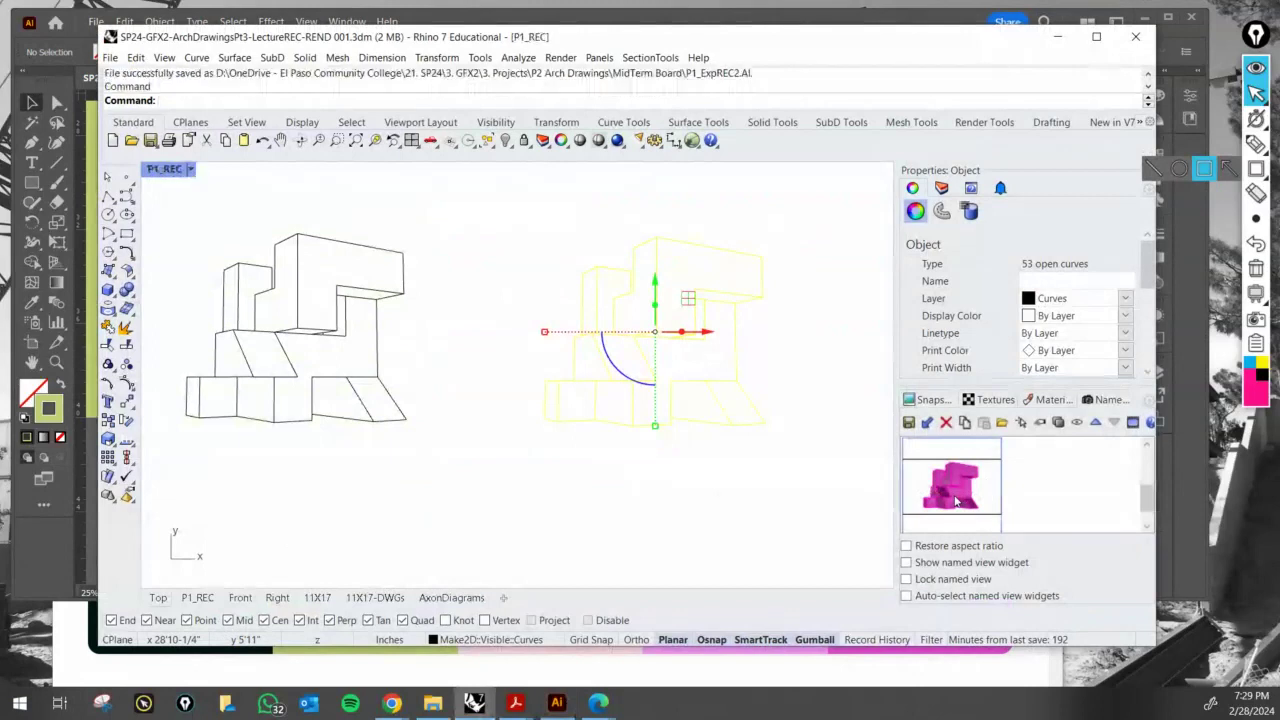
click(190, 171)
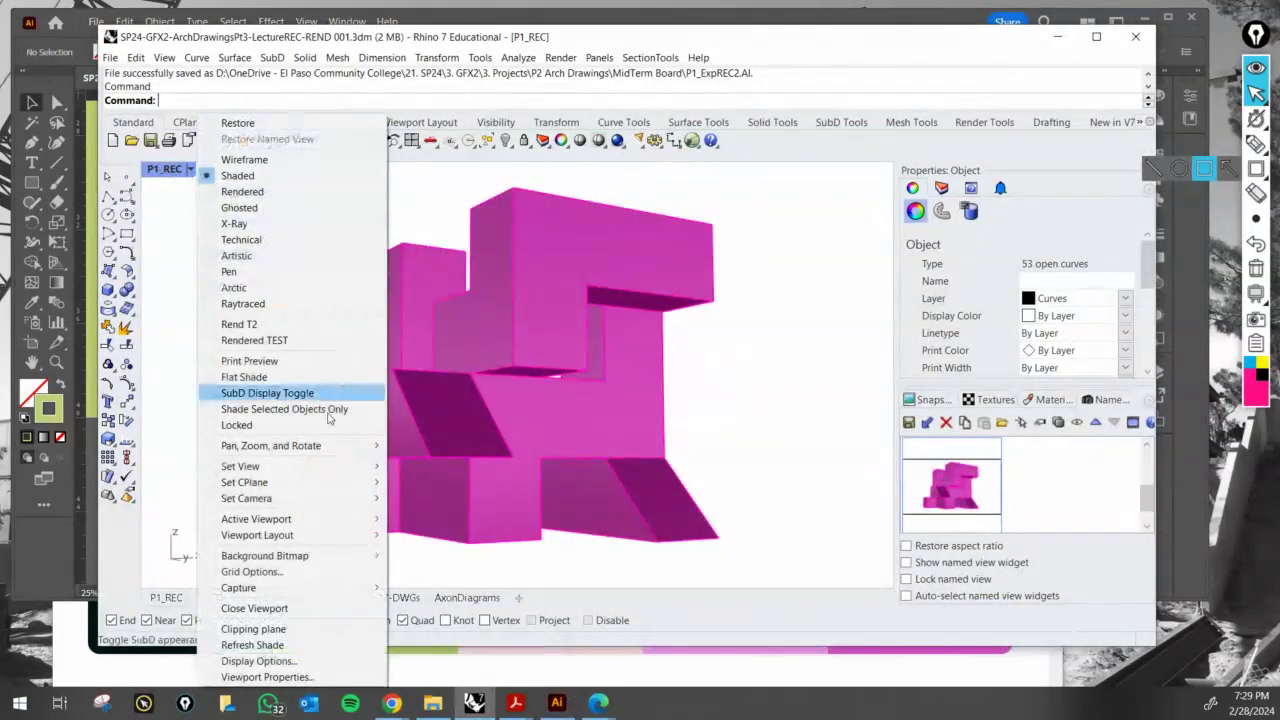
click(255, 191)
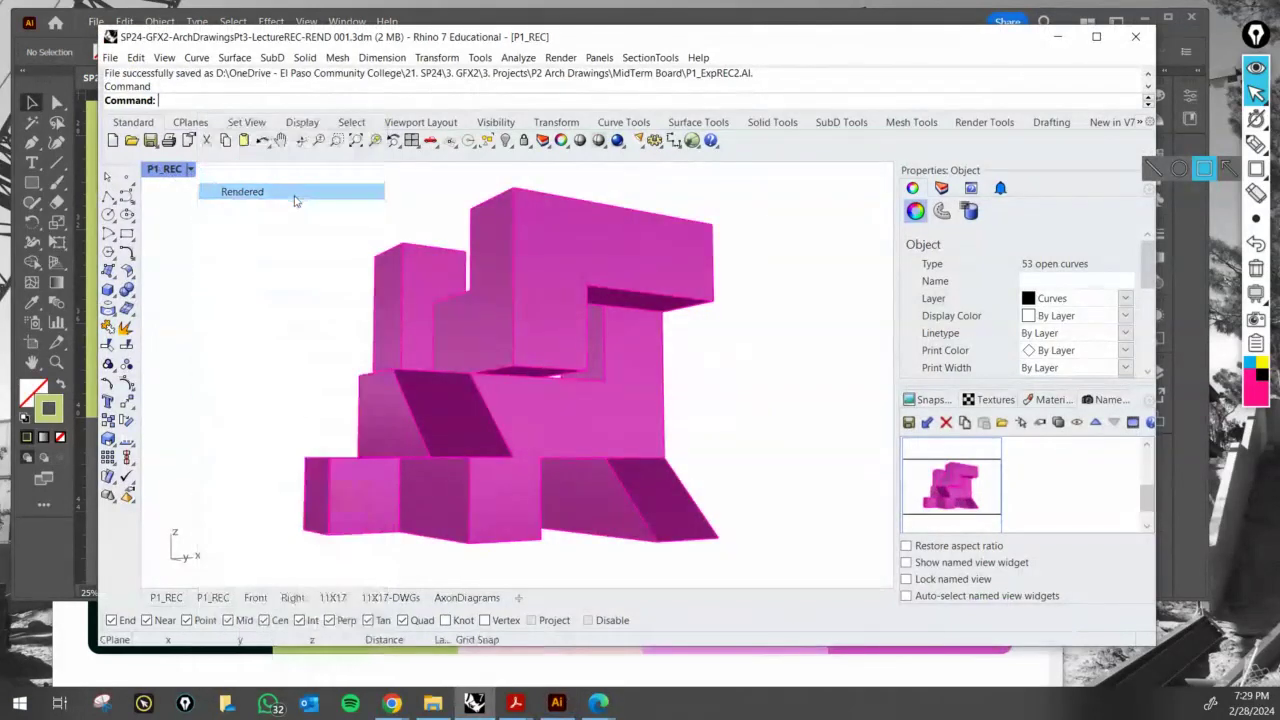
- Preview the P1_REC viewport in Pen display mode and return it to Rendered
click(189, 170)
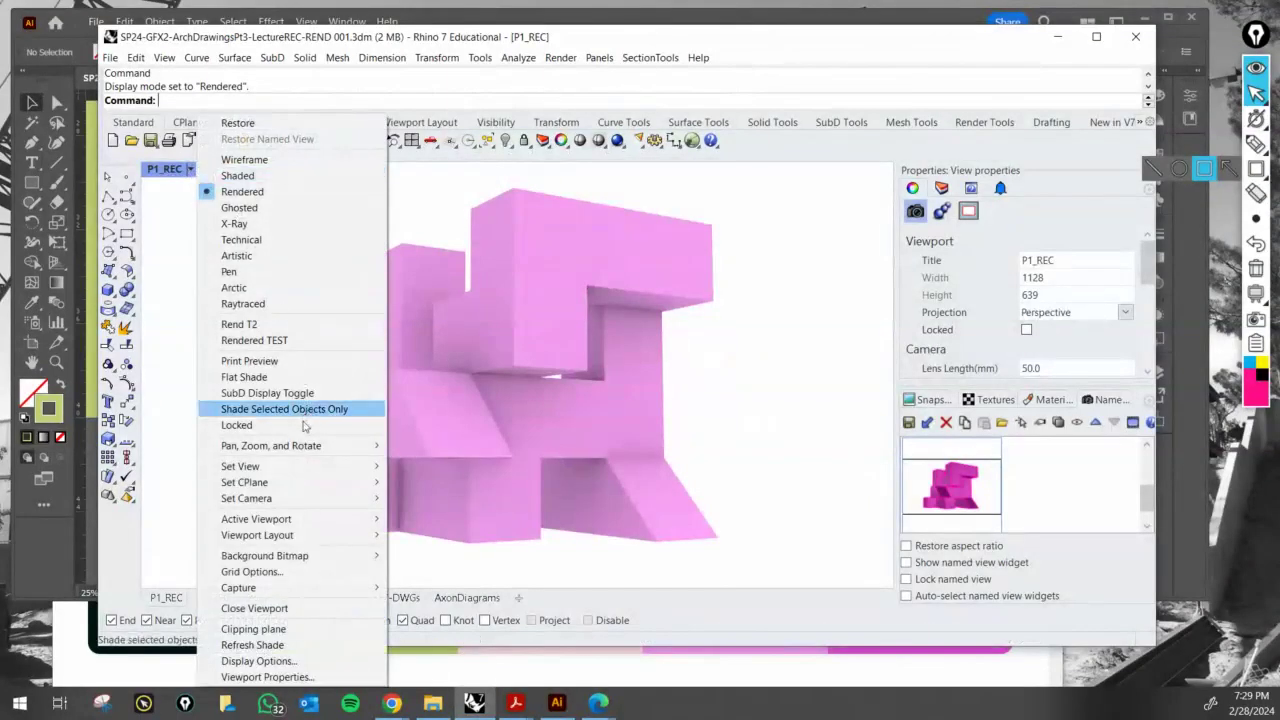
click(206, 271)
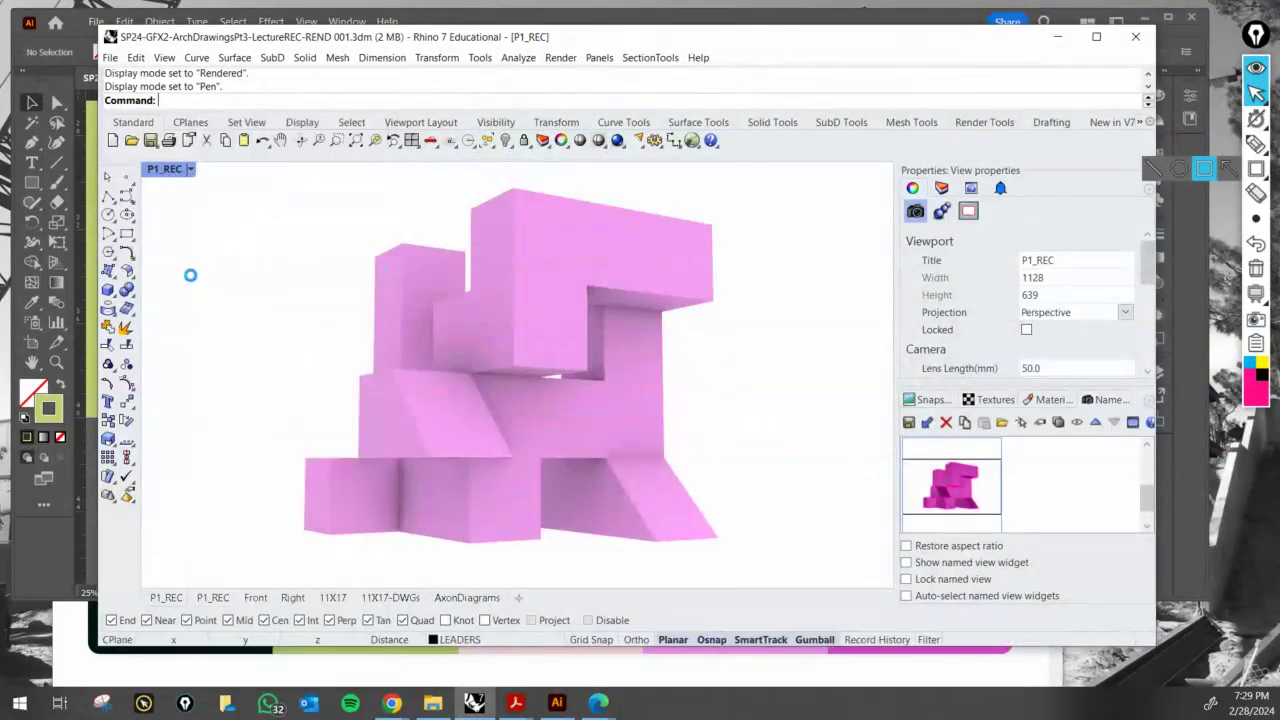
click(189, 170)
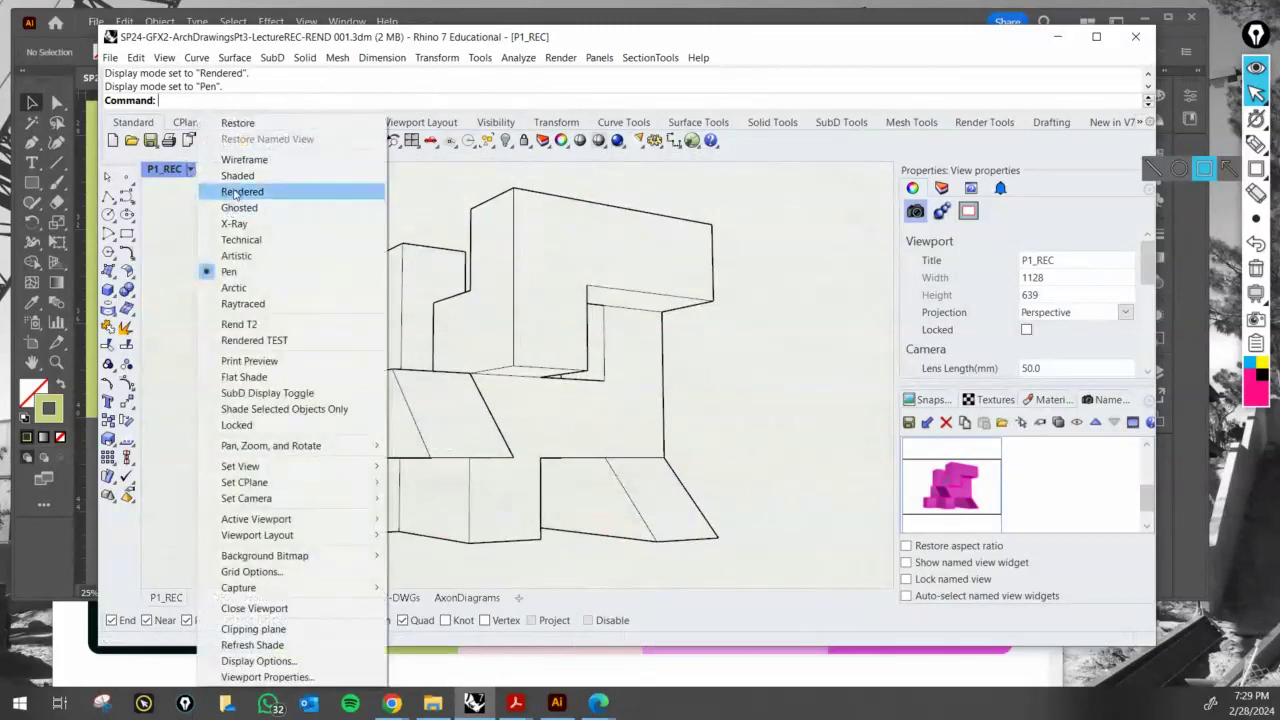
click(210, 188)
- Capture the P1_REC viewport to file at viewport resolution and scale 1 with a transparent background
text(CapTURE)
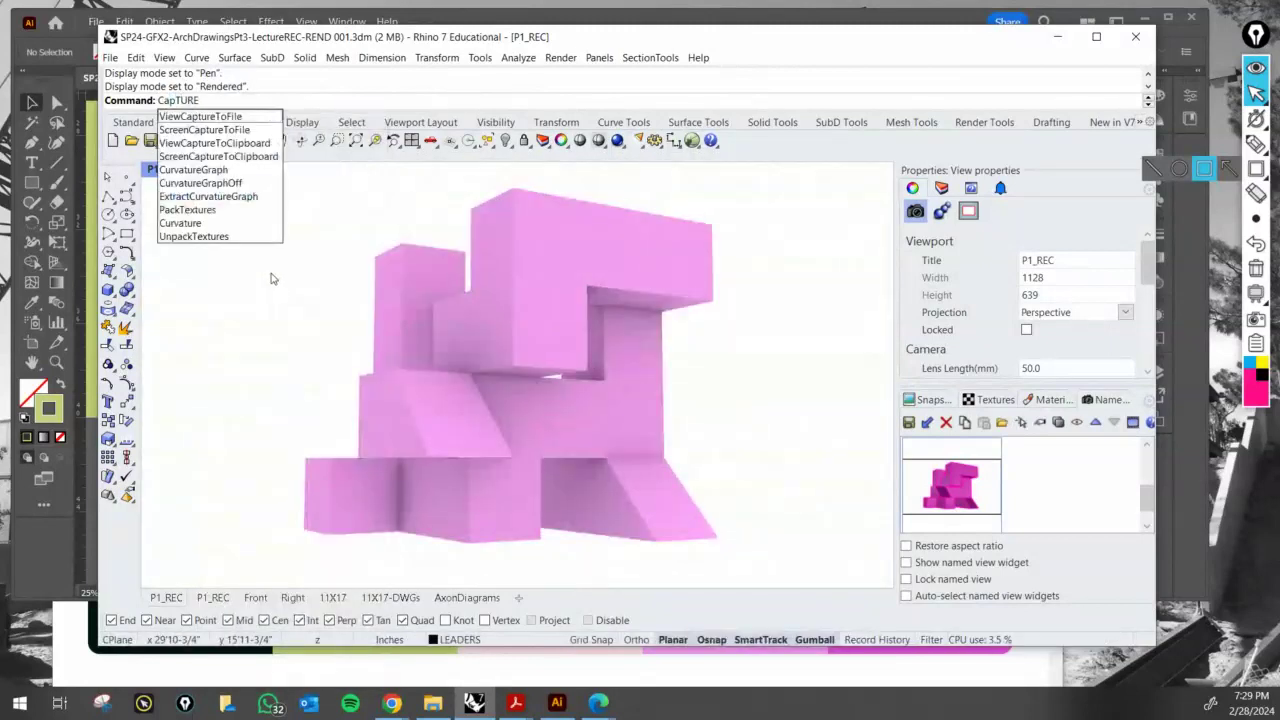
key(Return)
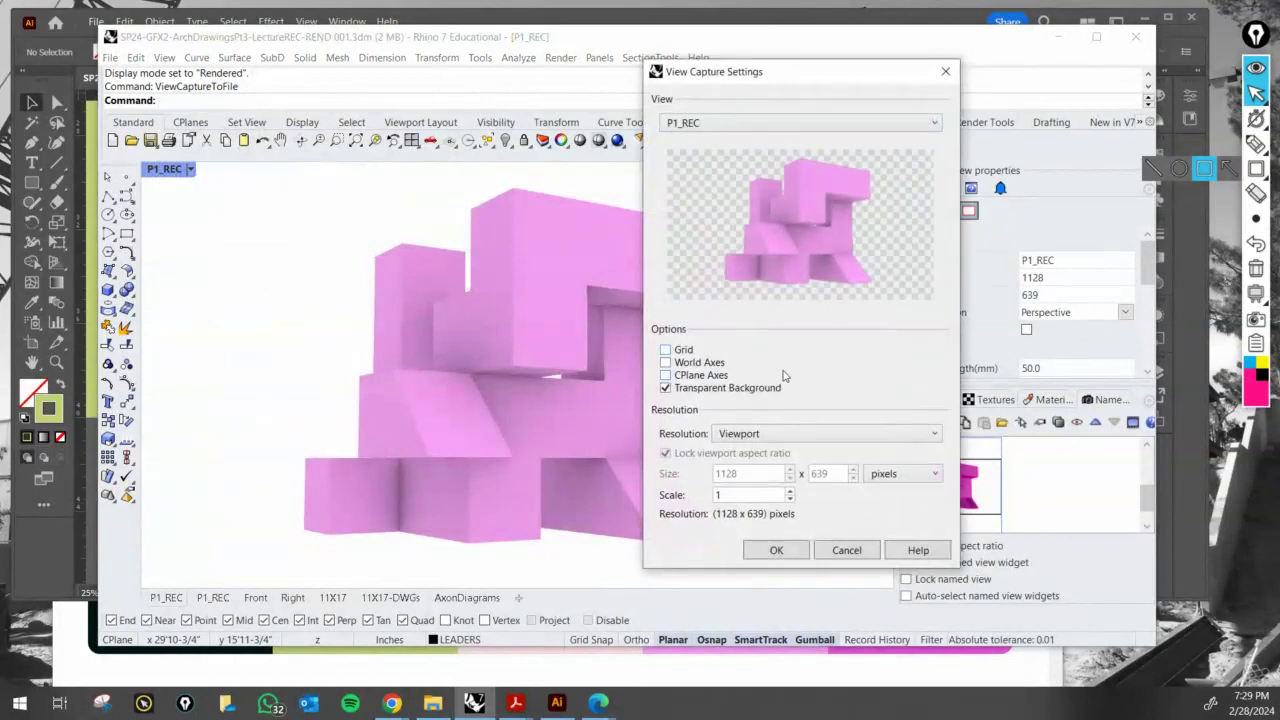
click(774, 550)
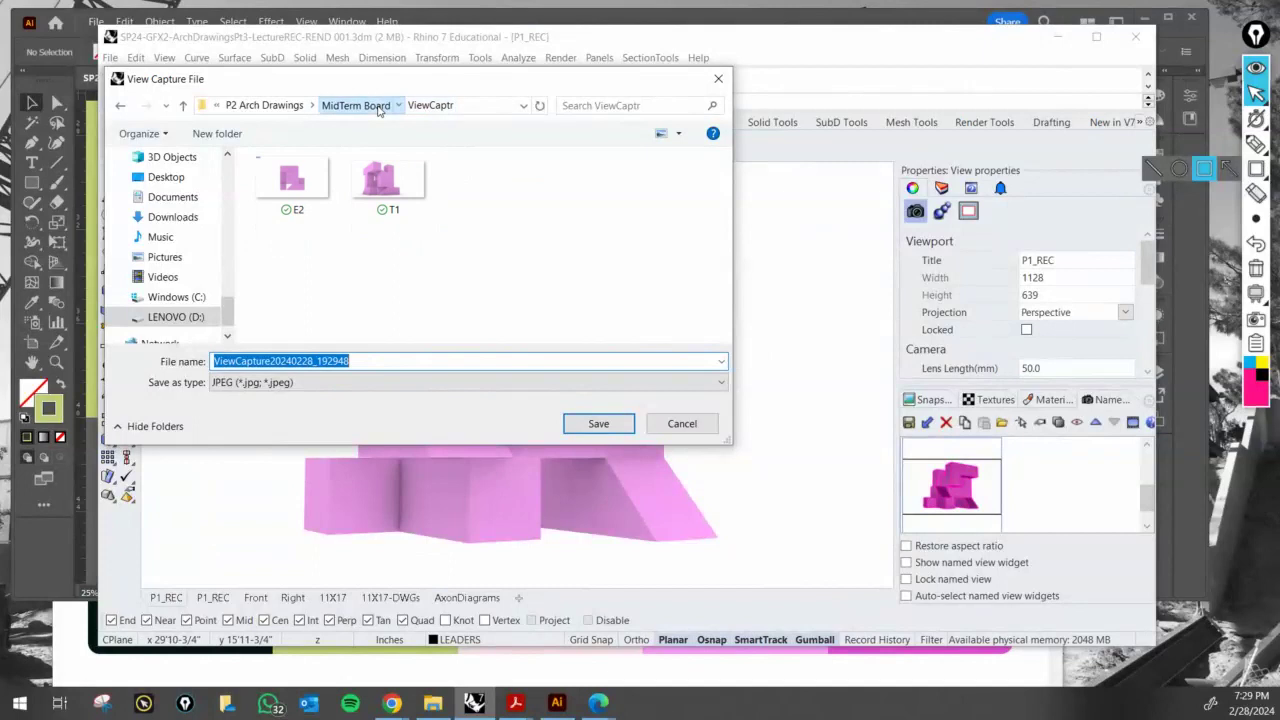
- Save the view capture as P1_REC in the ViewCaptr folder inside MidTerm Board
click(388, 108)
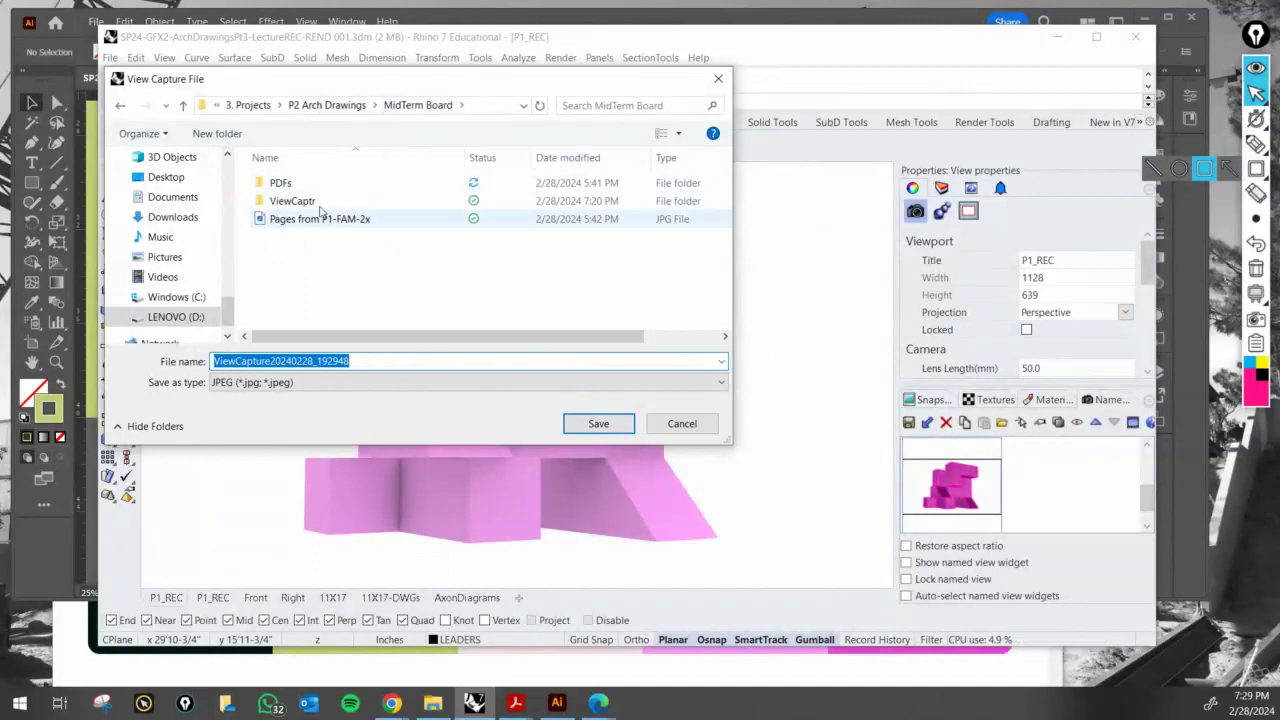
double_click(289, 201)
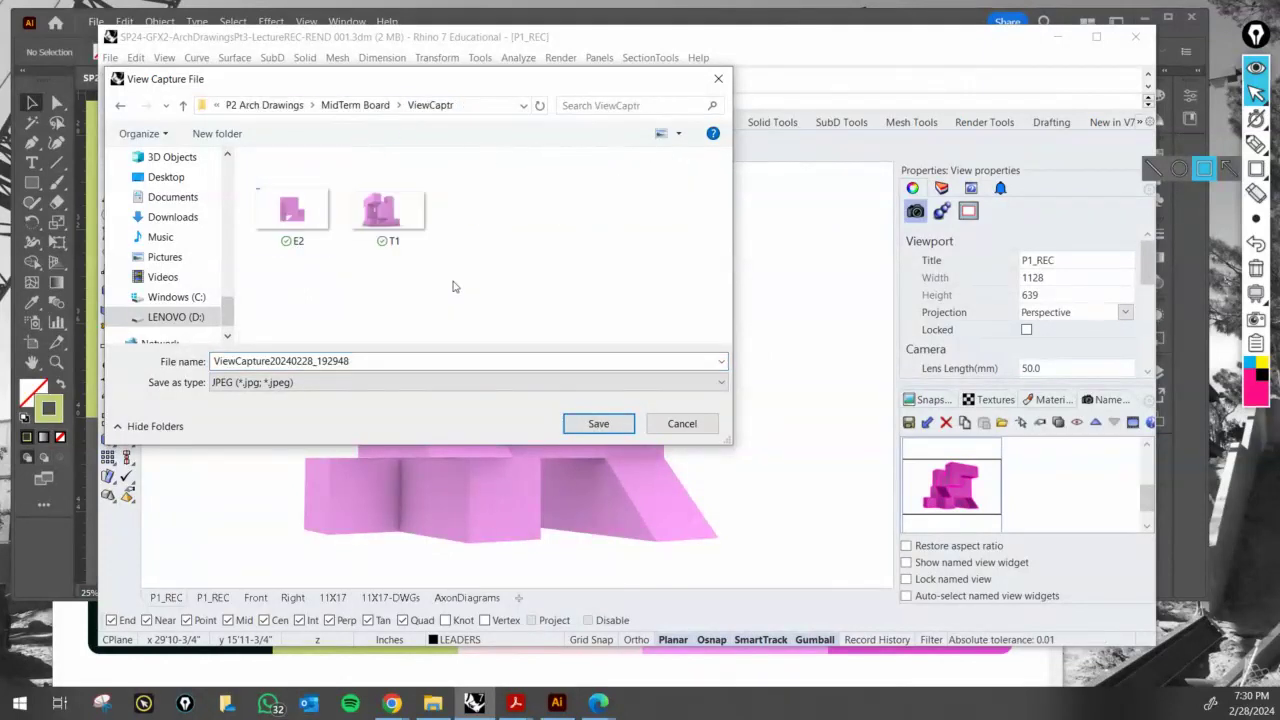
double_click(371, 361)
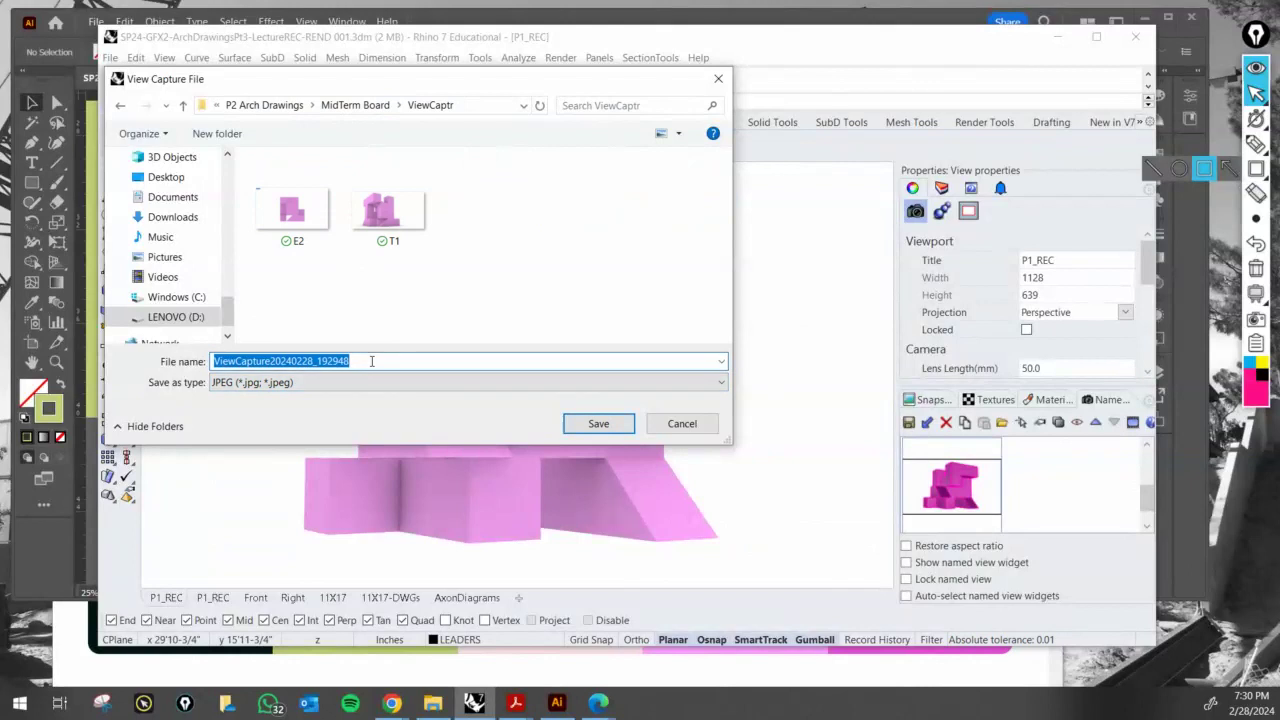
text(P1_REC)
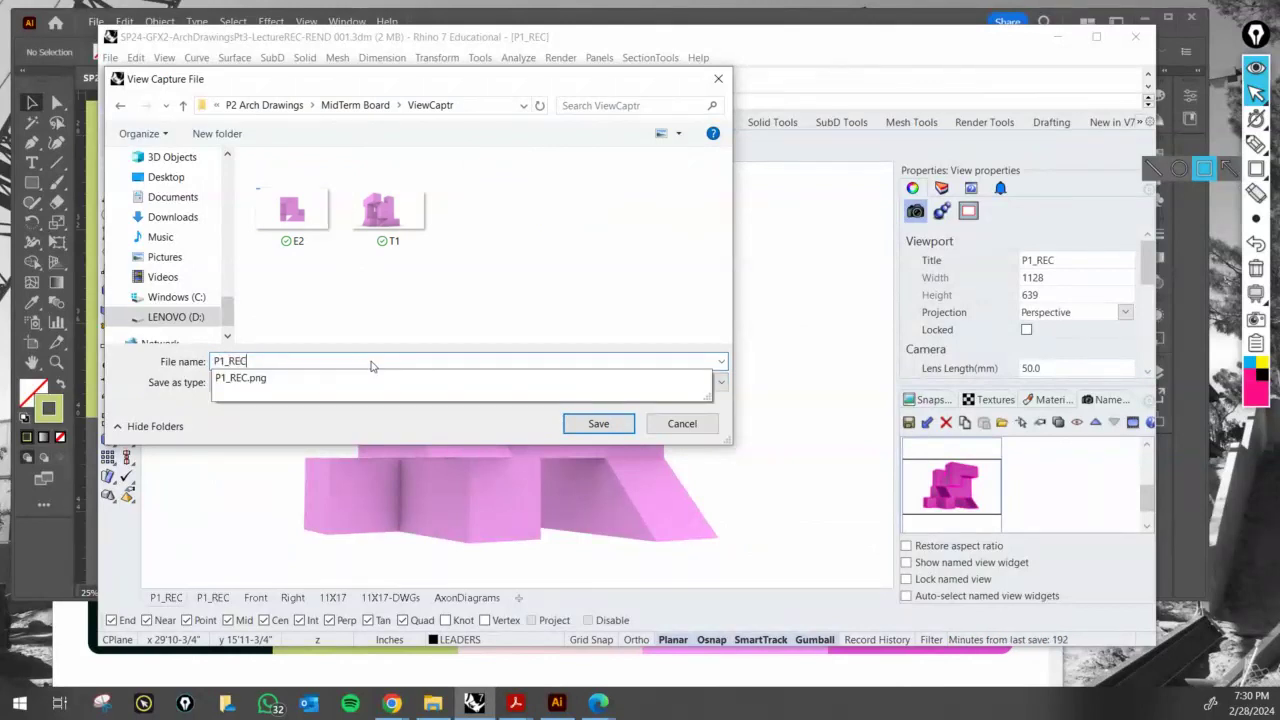
click(597, 424)
click(597, 424)
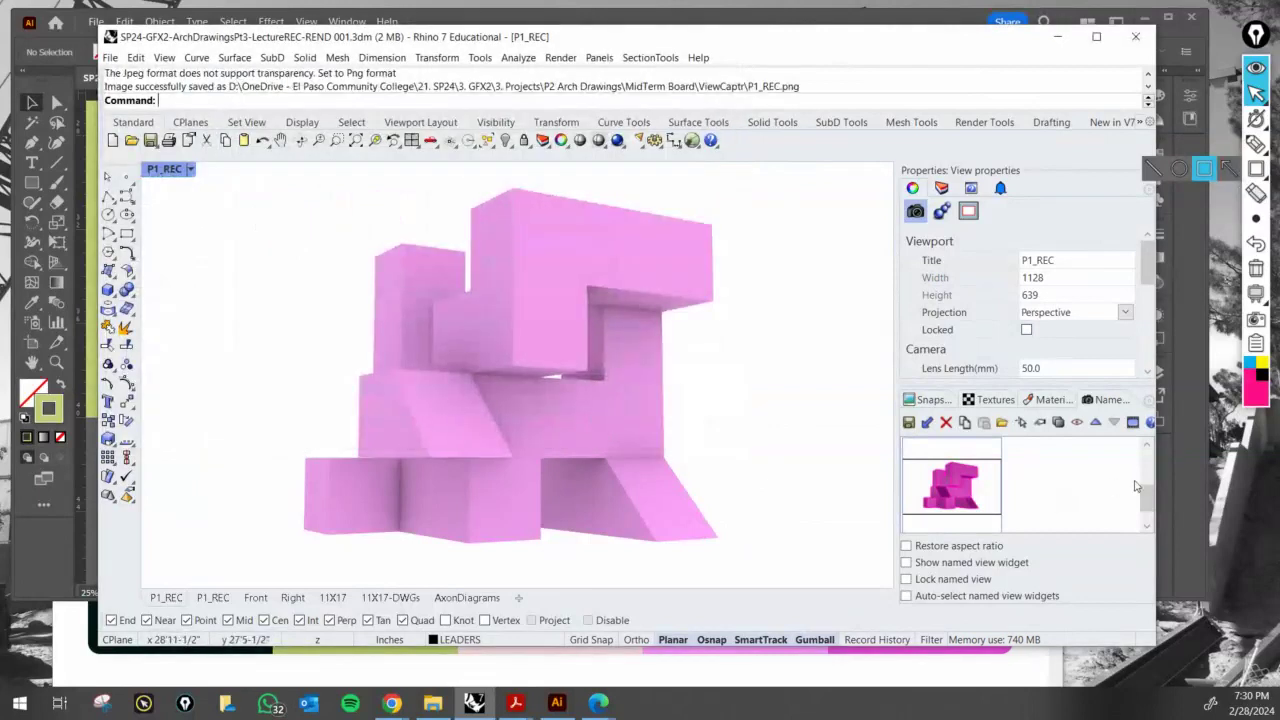
- Switch to Illustrator, place P1_REC as a linked image on the dark artboard, and move it toward the lower-left of the green linework
click(1195, 494)
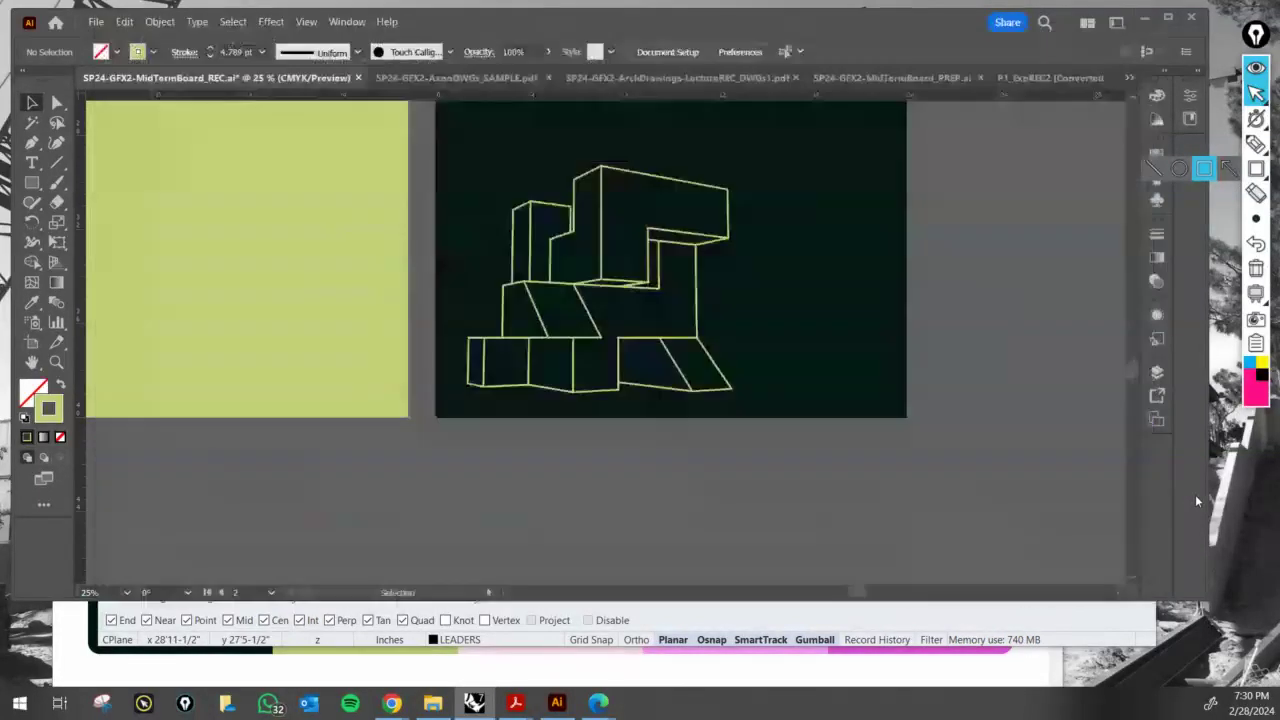
click(96, 21)
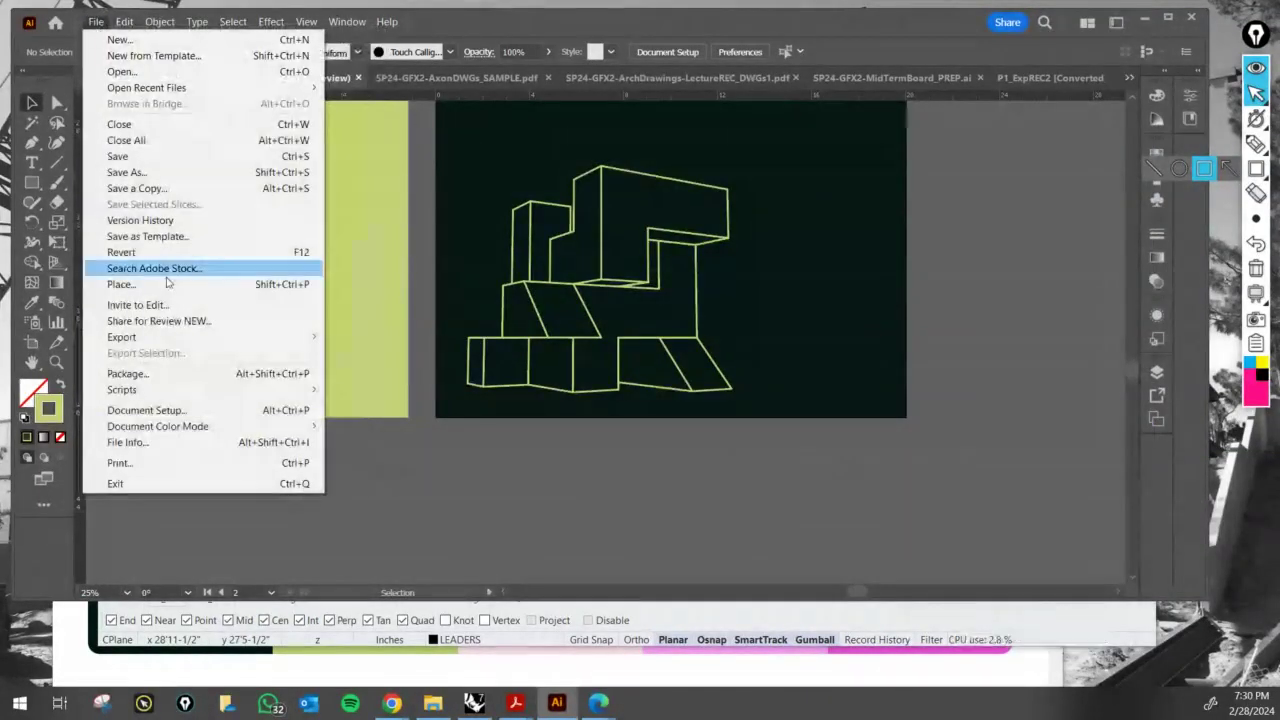
click(711, 354)
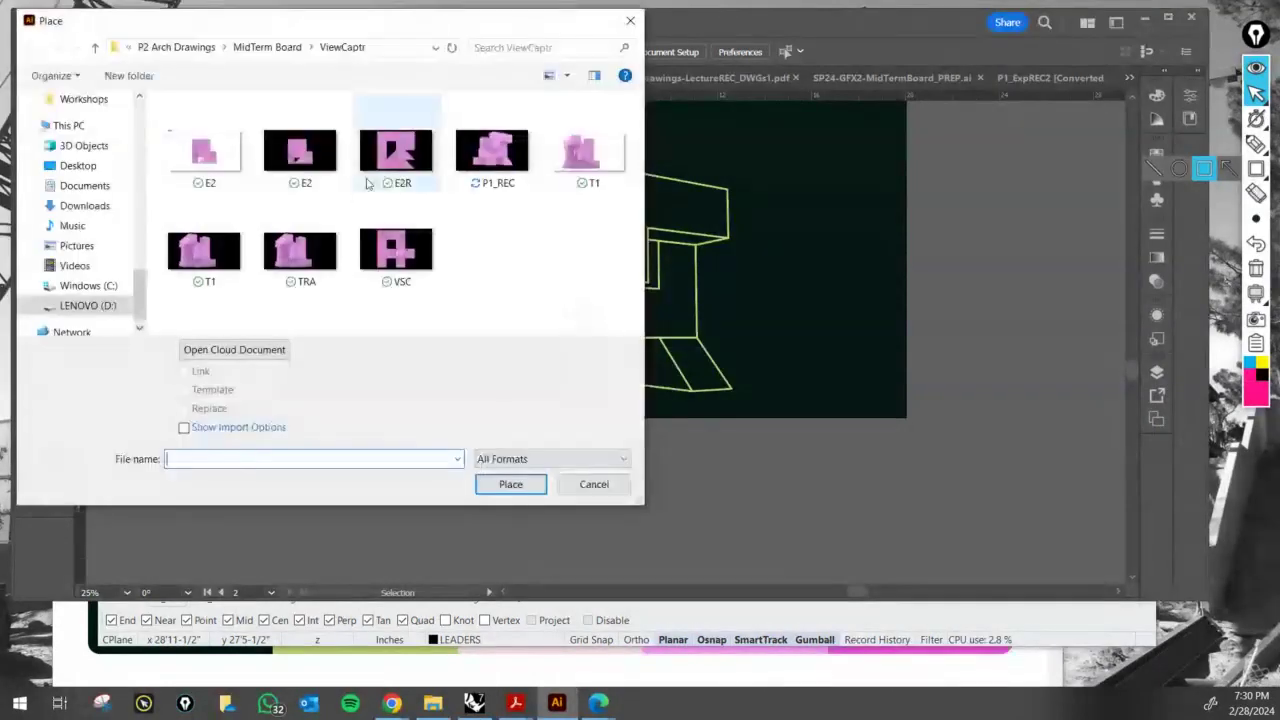
click(505, 172)
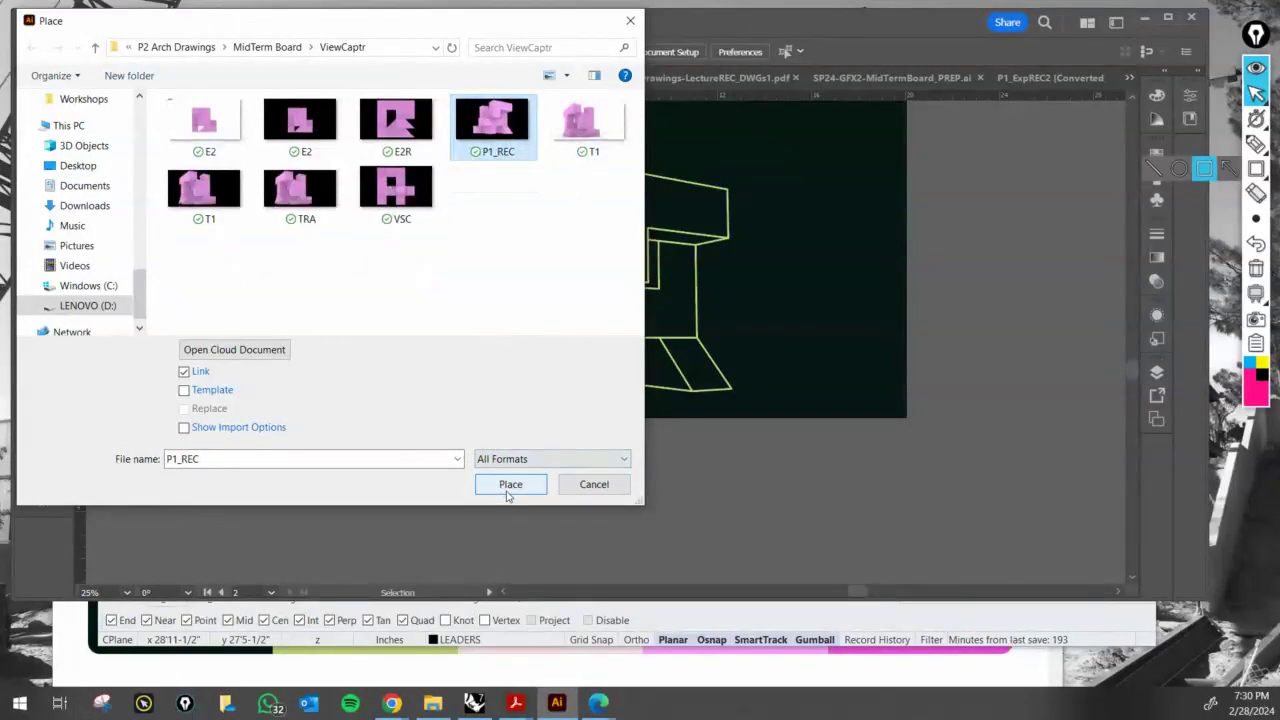
click(510, 484)
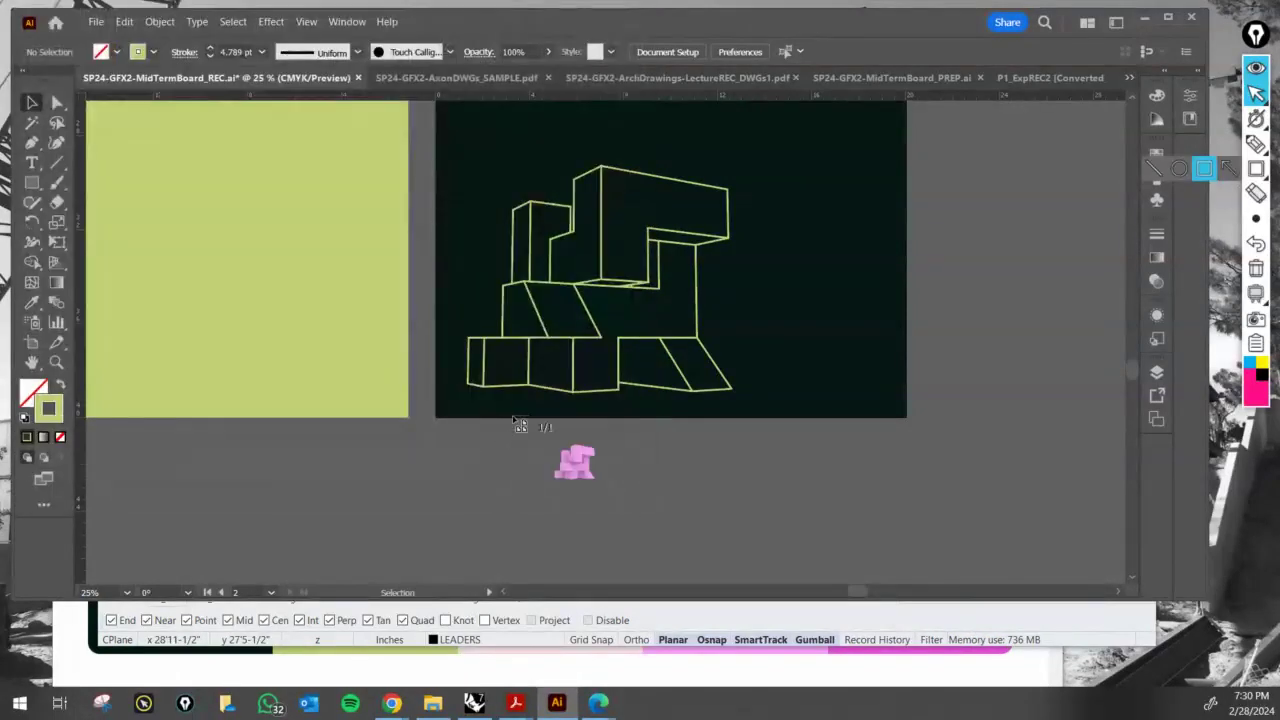
click(433, 198)
alt+scroll(615, 384, up, 2)
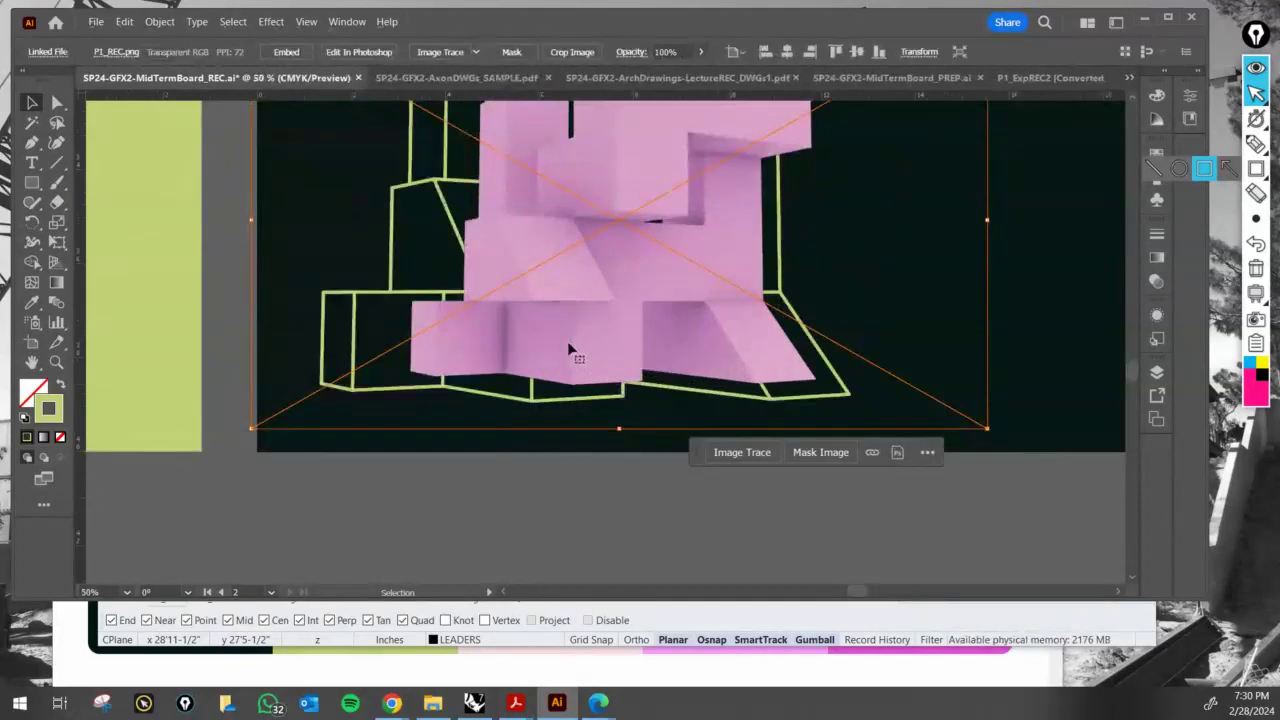
drag(462, 353, 383, 378)
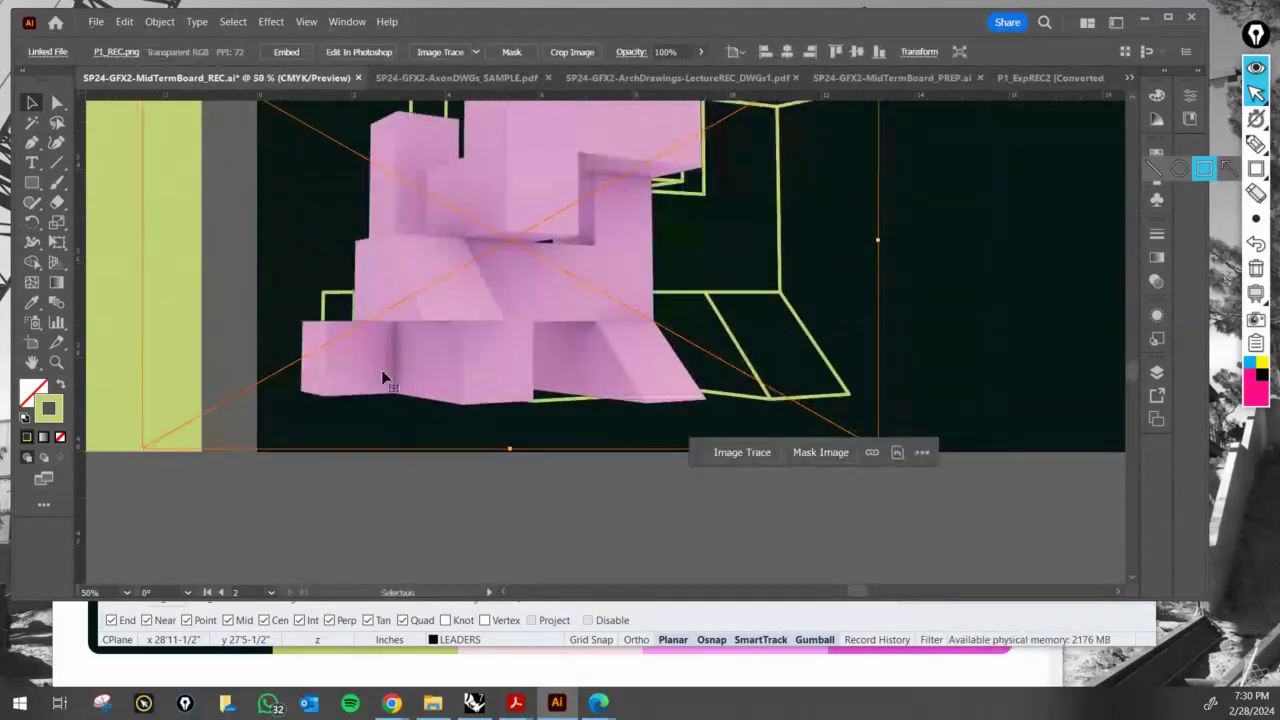
- Reorder the PERSPECTIVE layer so the linked render sits beneath both linework groups
click(1156, 374)
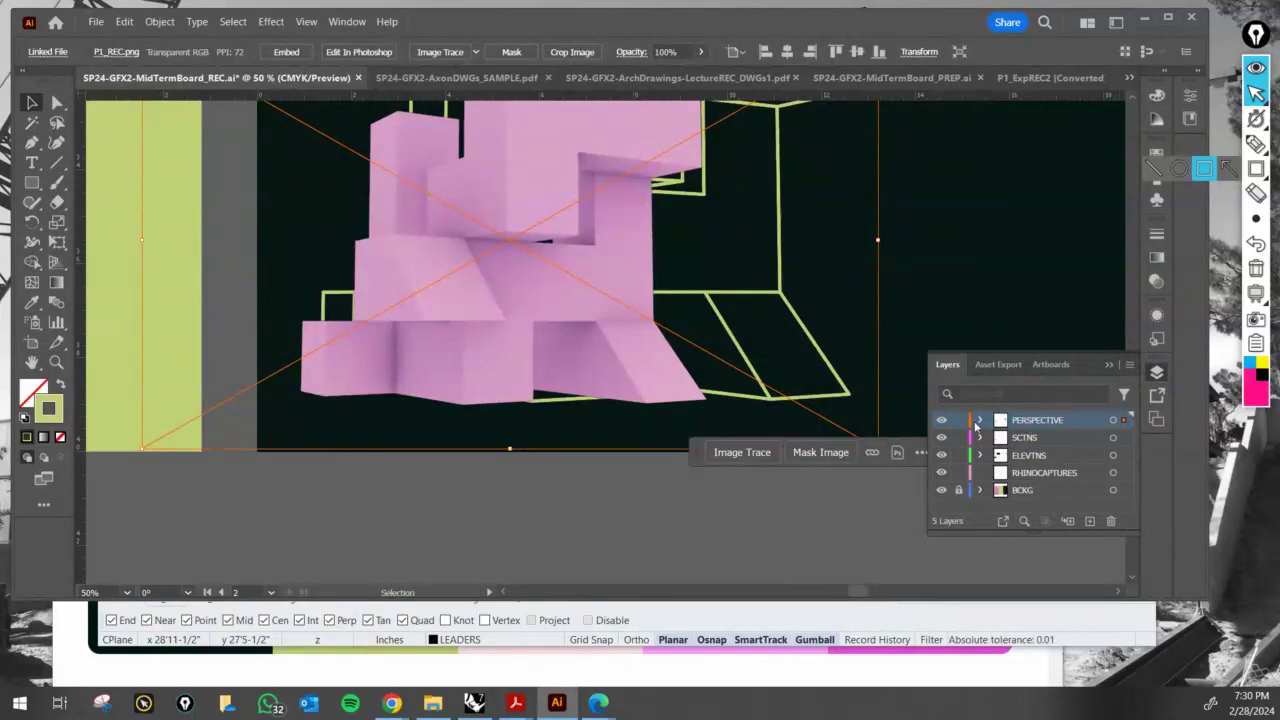
click(982, 421)
click(1067, 438)
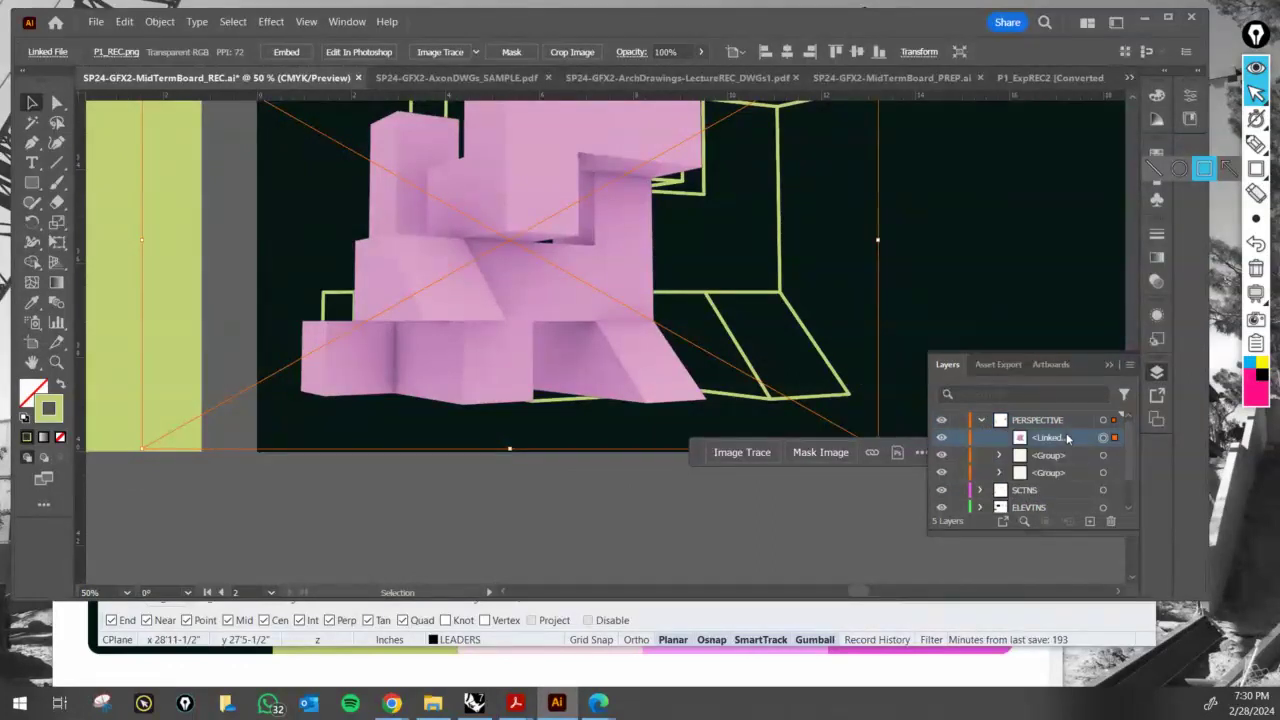
drag(1057, 440, 1050, 480)
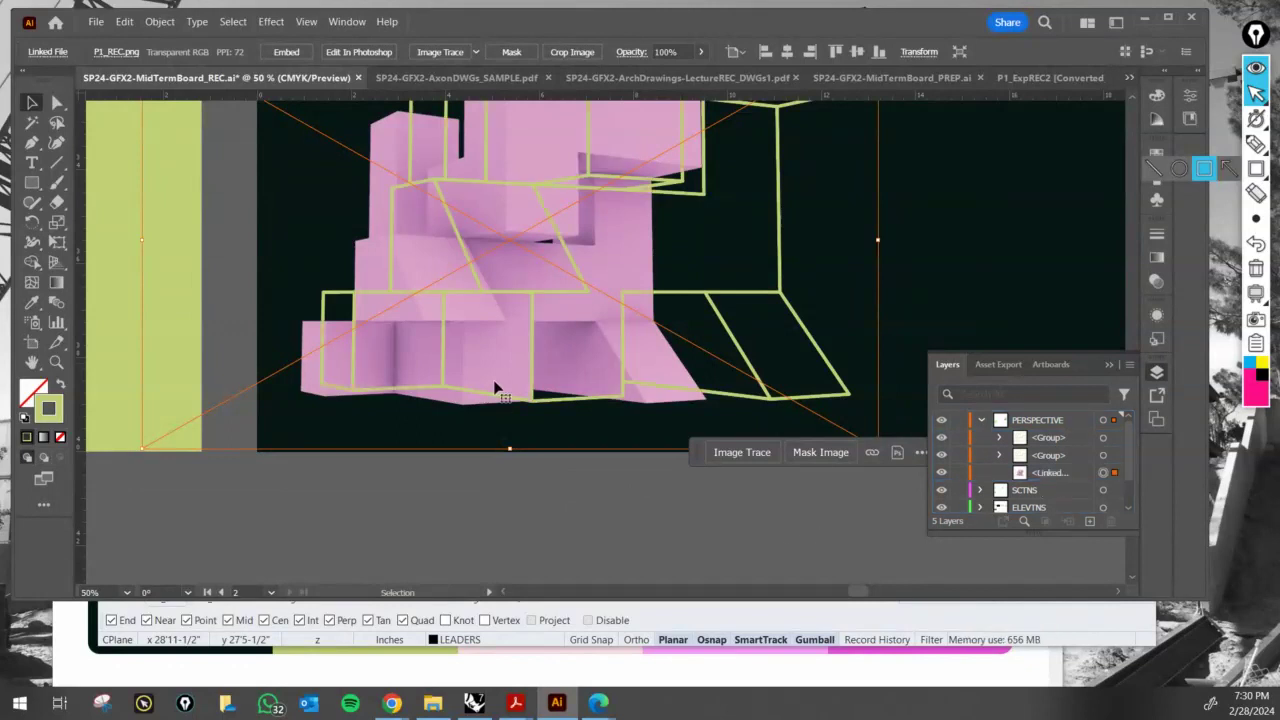
- Move and proportionally enlarge the linked render until its edges match the green perspective linework, check the fit up close, and deselect it
mouse_move(358, 368)
mouse_down()
mouse_move(337, 409)
mouse_move(348, 401)
mouse_up()
key(ctrl+minus)
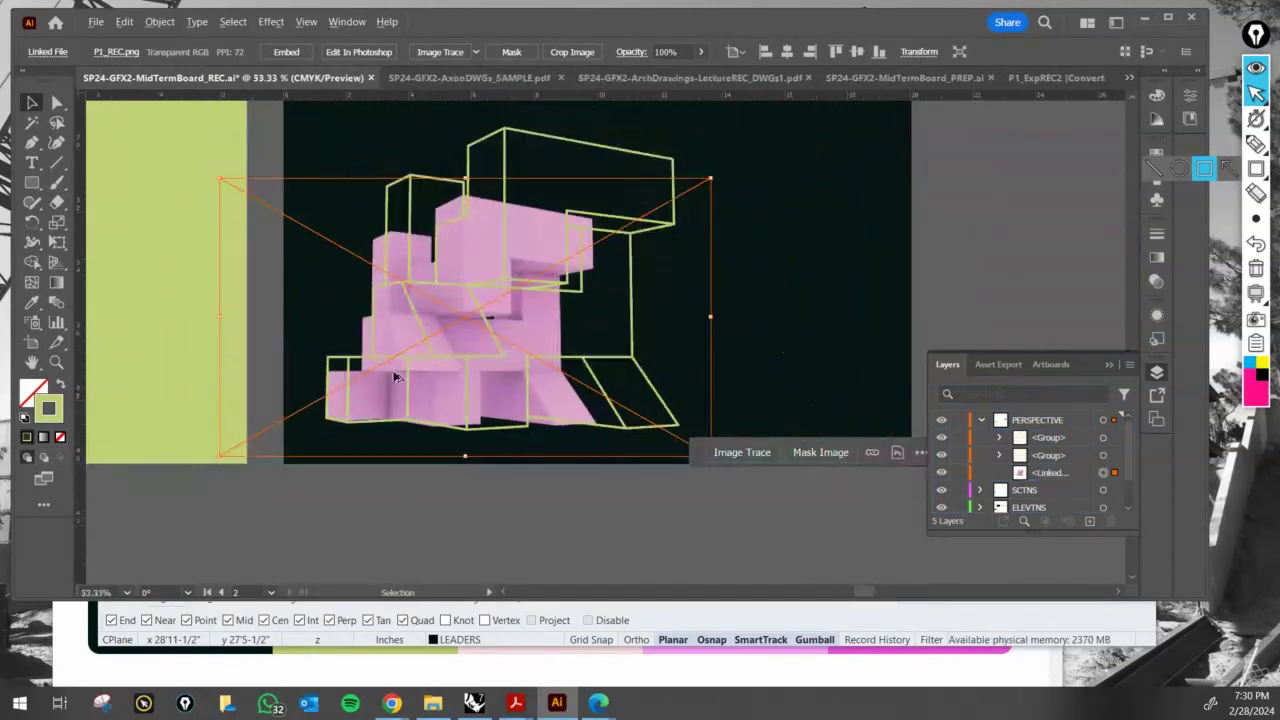
mouse_move(678, 257)
mouse_down()
mouse_move(714, 223)
mouse_move(789, 191)
mouse_up()
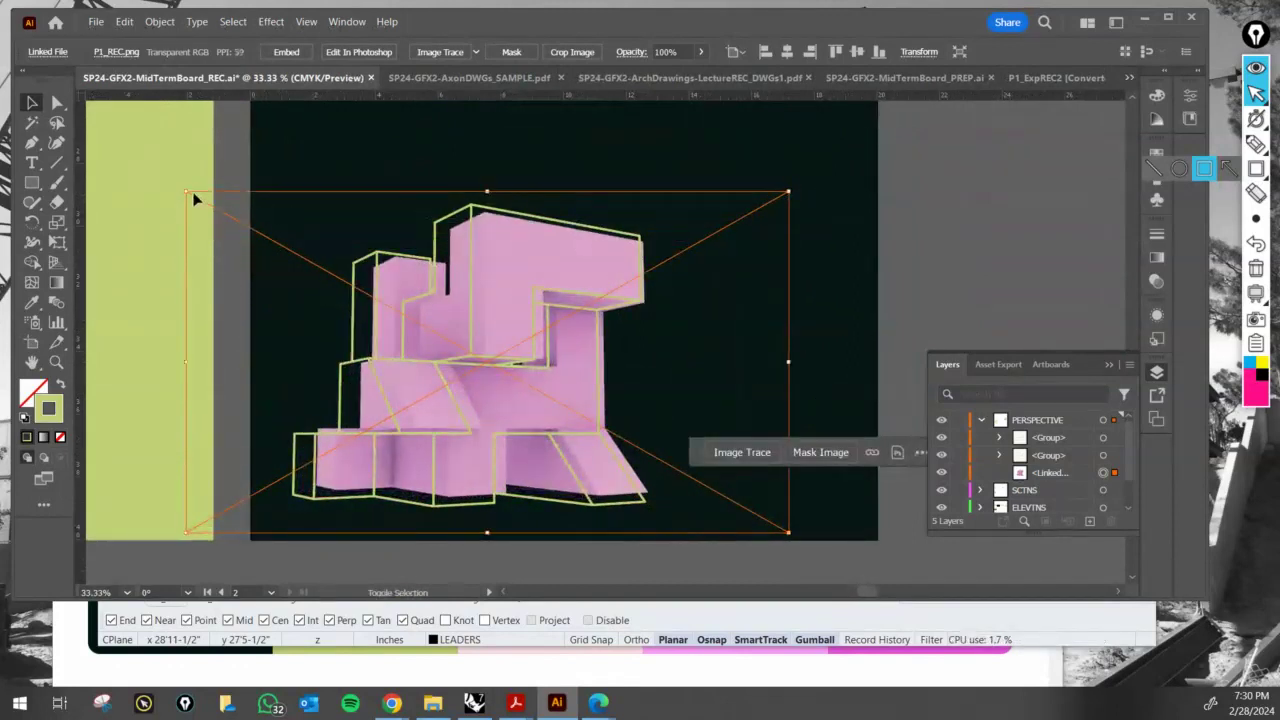
drag(187, 192, 165, 181)
drag(167, 533, 152, 541)
drag(332, 468, 339, 493)
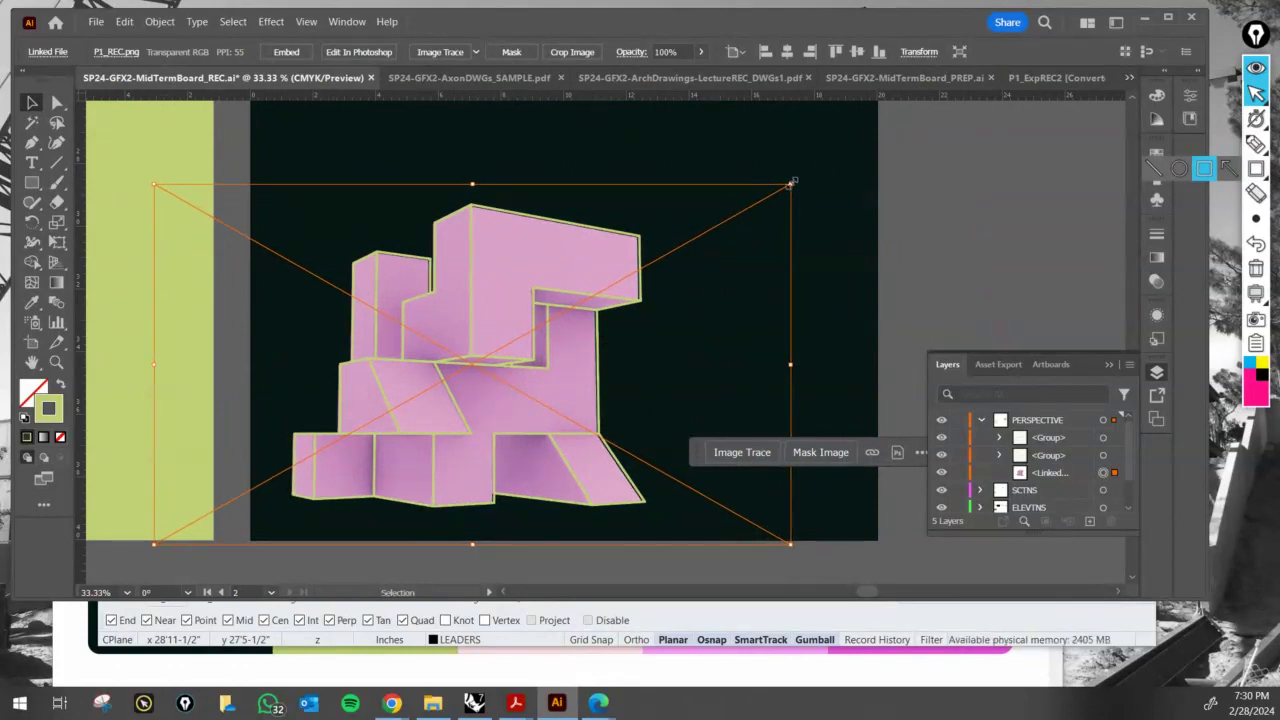
drag(790, 183, 794, 182)
alt+scroll(337, 514, up, 3)
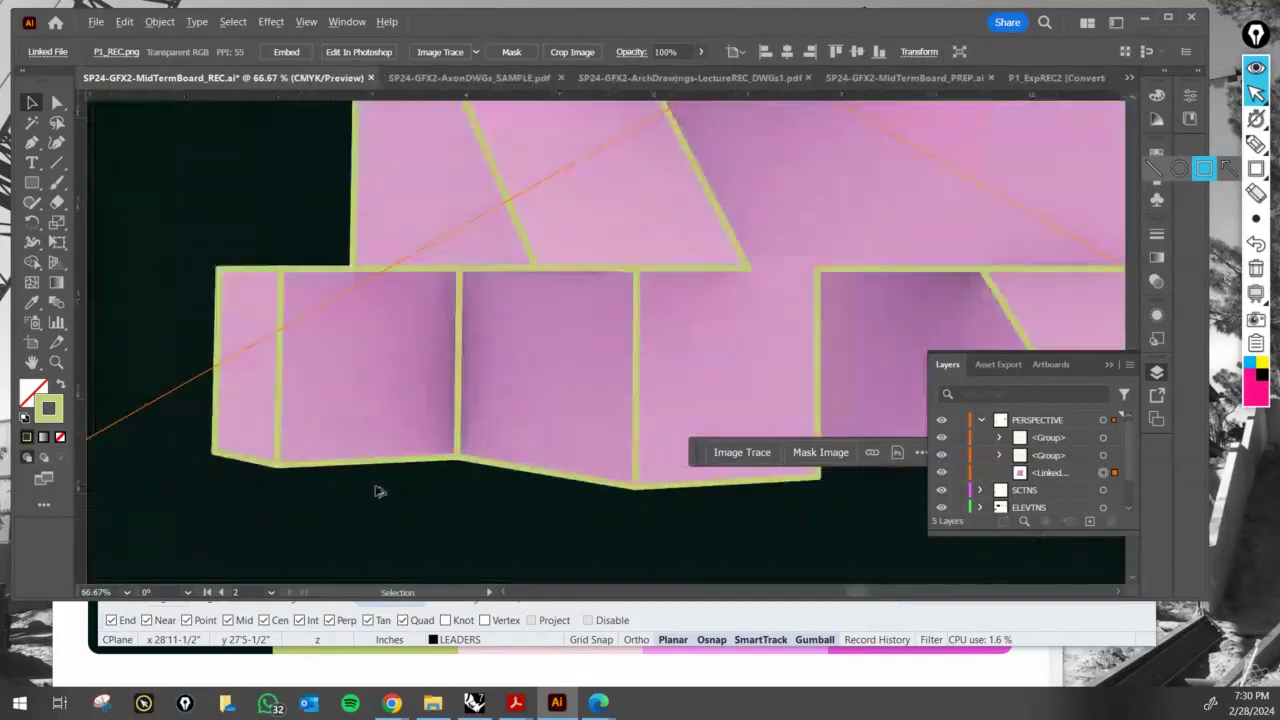
alt+scroll(376, 400, down, 1)
alt+scroll(376, 377, down, 2)
alt+scroll(414, 391, down, 1)
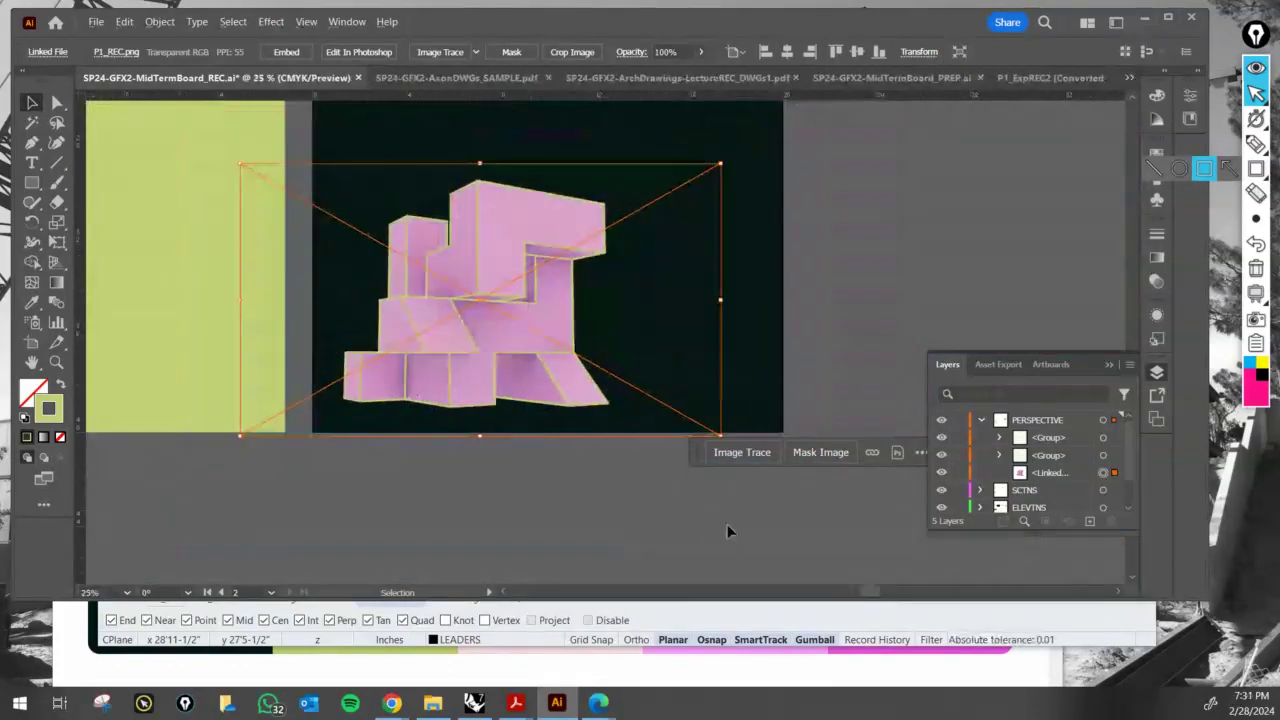
click(709, 520)
- Examine the aligned render and linework up close and in relation to the neighbouring artboards
alt+scroll(465, 461, down, 3)
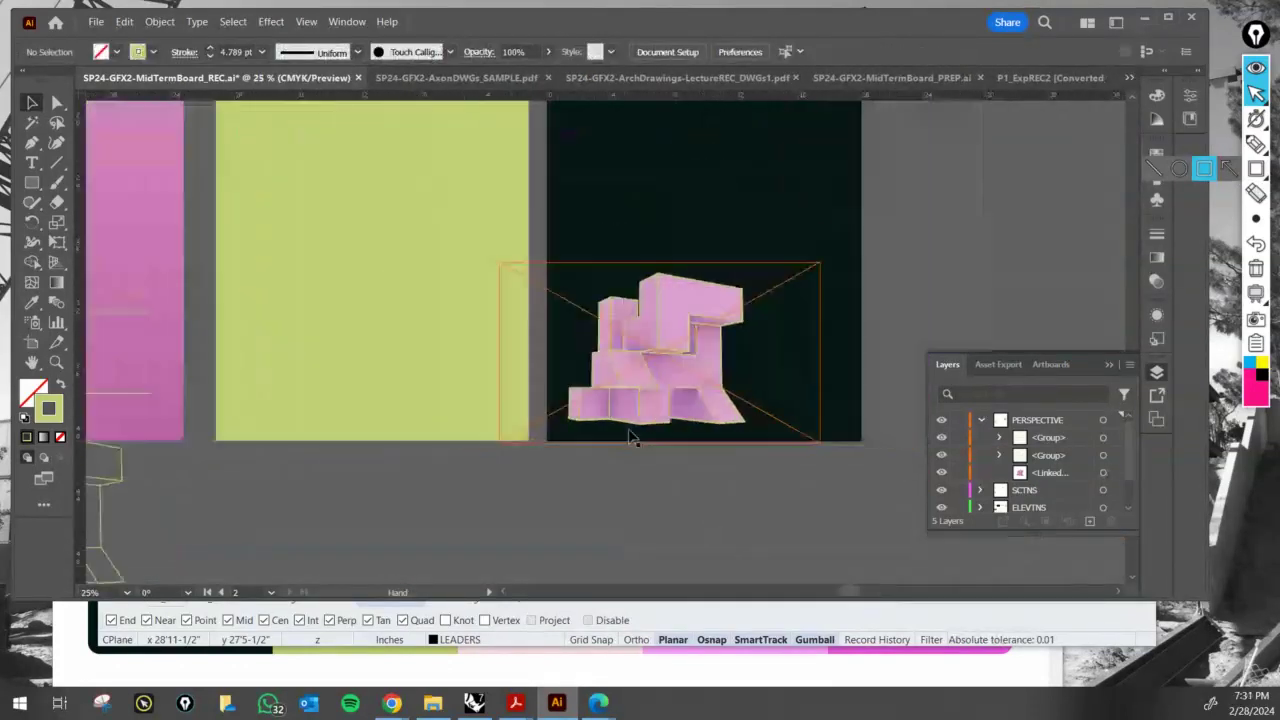
alt+scroll(509, 503, up, 1)
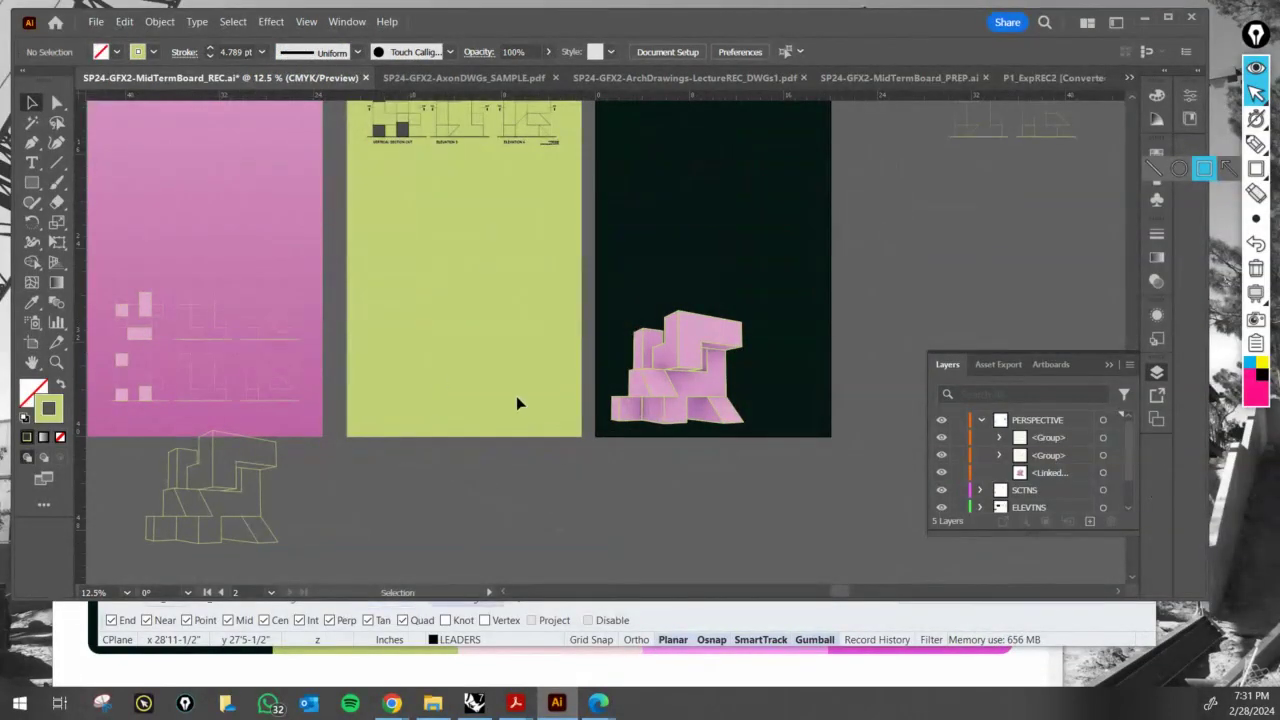
click(652, 432)
alt+scroll(803, 340, up, 2)
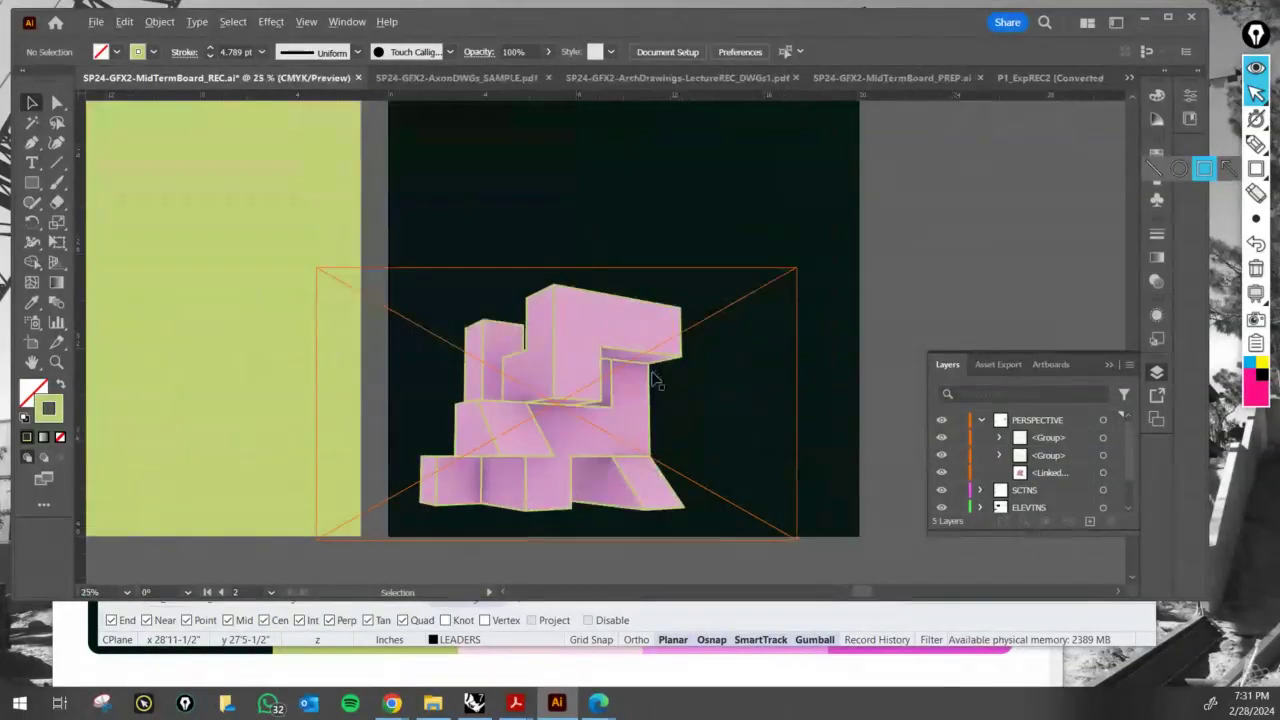
alt+scroll(652, 380, up, 1)
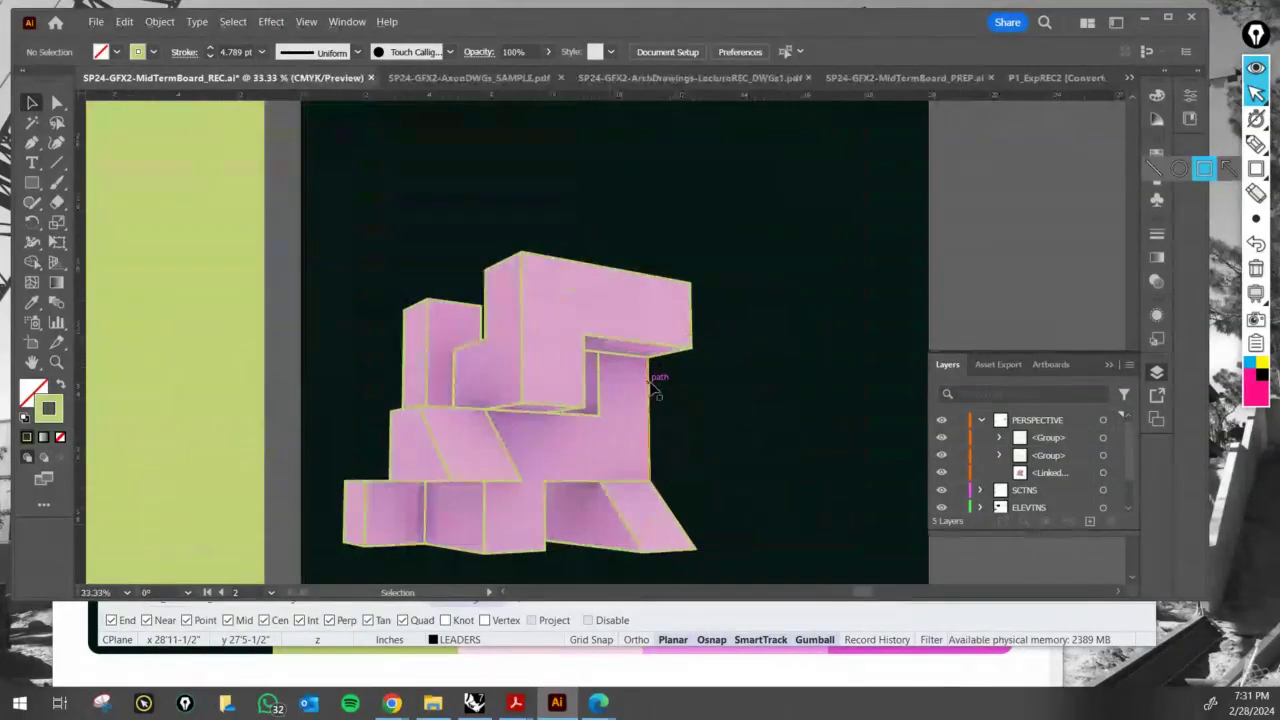
click(492, 455)
alt+scroll(352, 500, up, 3)
alt+scroll(343, 492, down, 4)
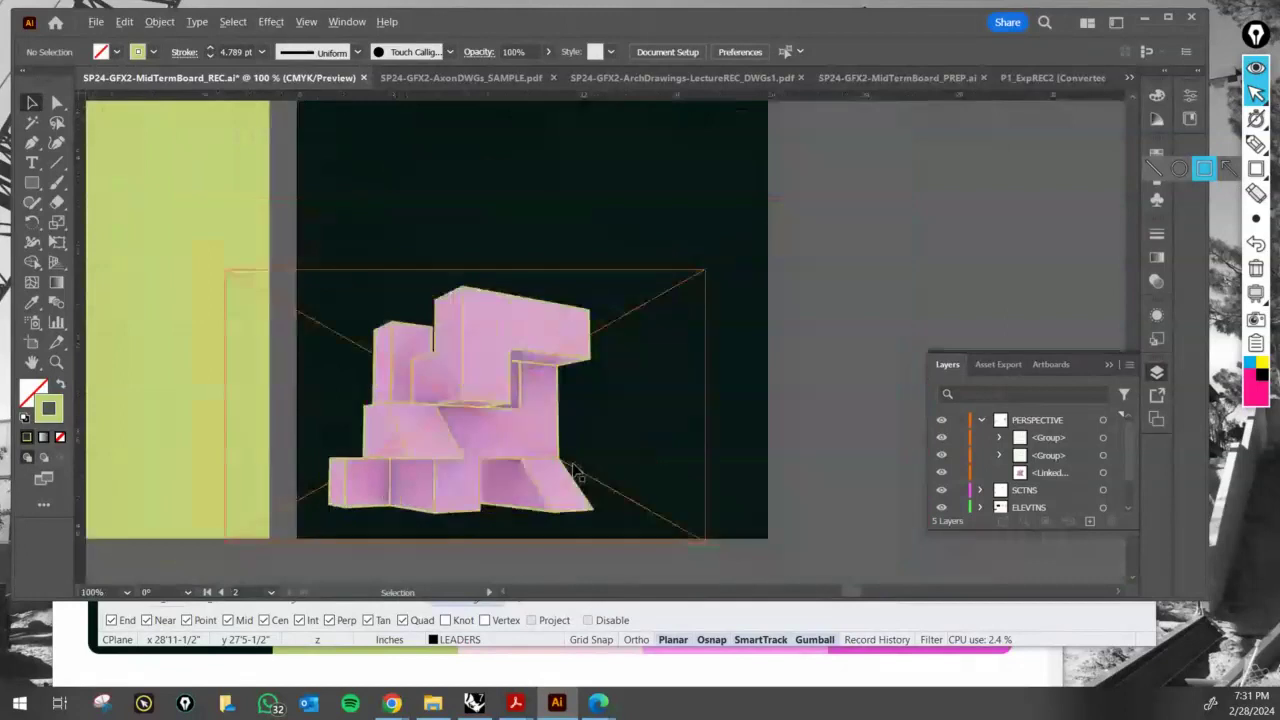
alt+scroll(869, 272, down, 1)
alt+scroll(745, 431, down, 1)
drag(696, 428, 680, 506)
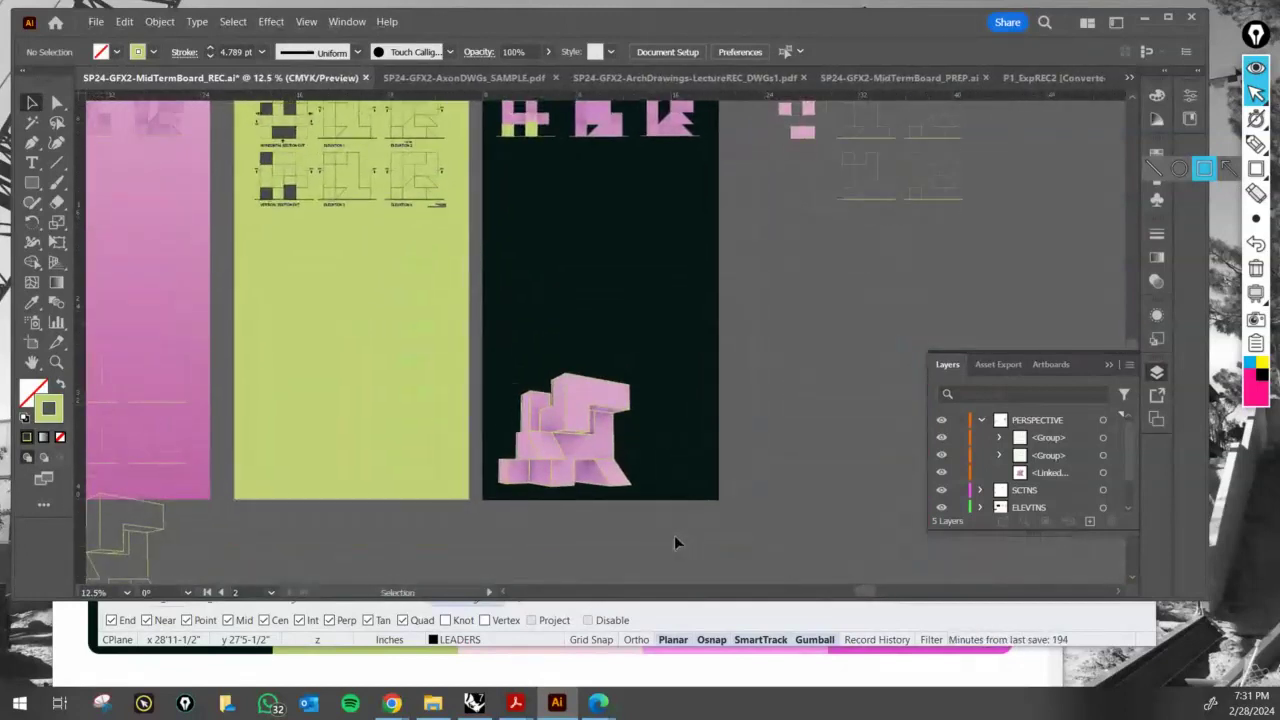
- Ungroup the elevation linework beside the dark artboard and move its upper row with the pink section onto the artboard, above the rendered row
click(548, 425)
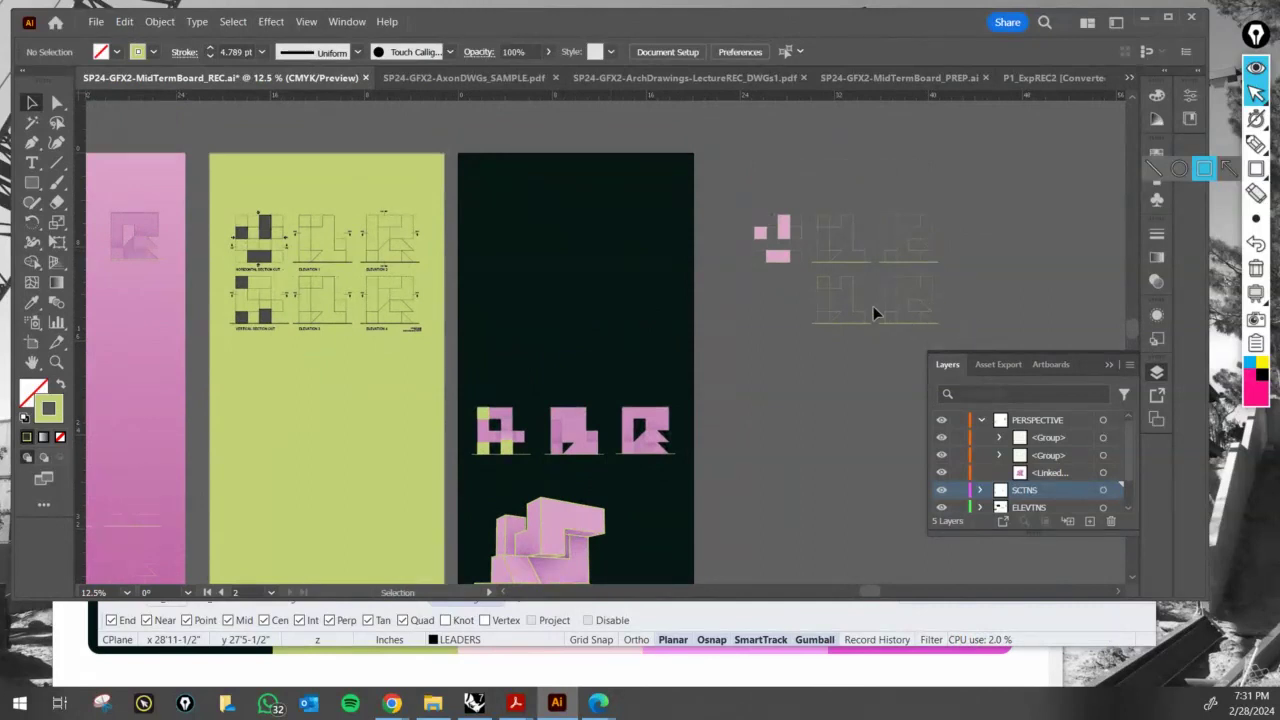
click(809, 273)
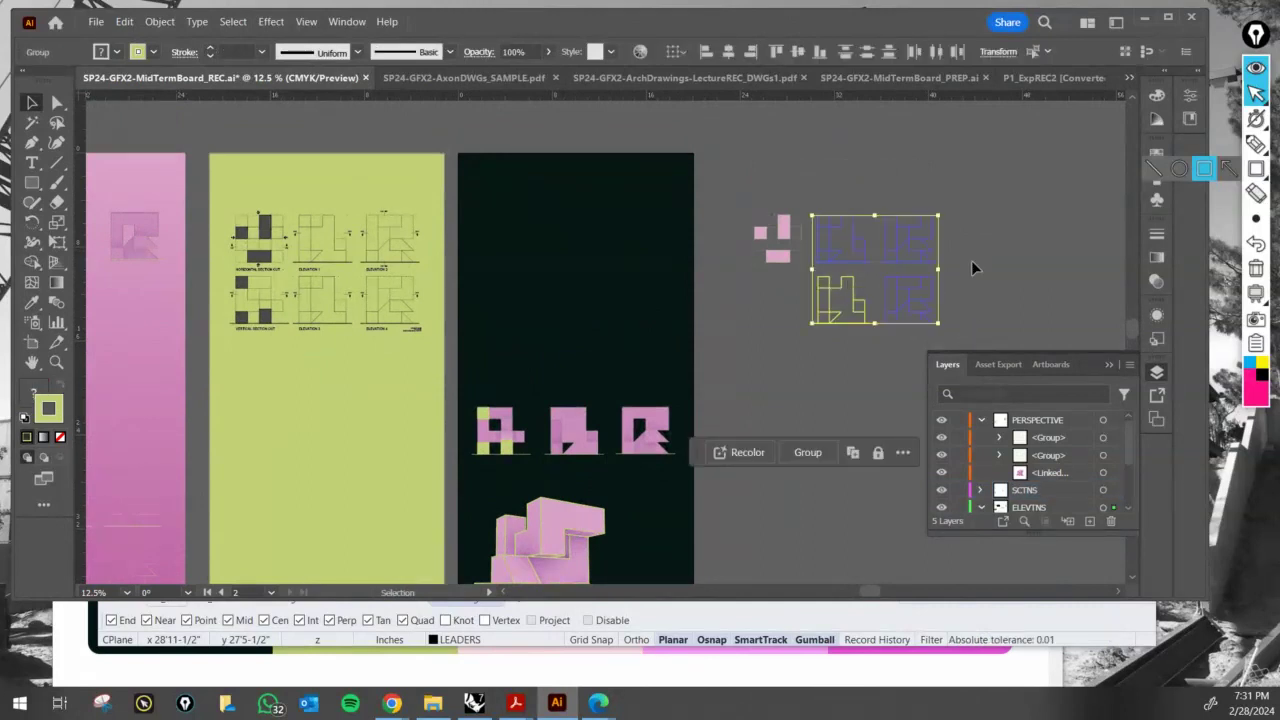
right_click(900, 256)
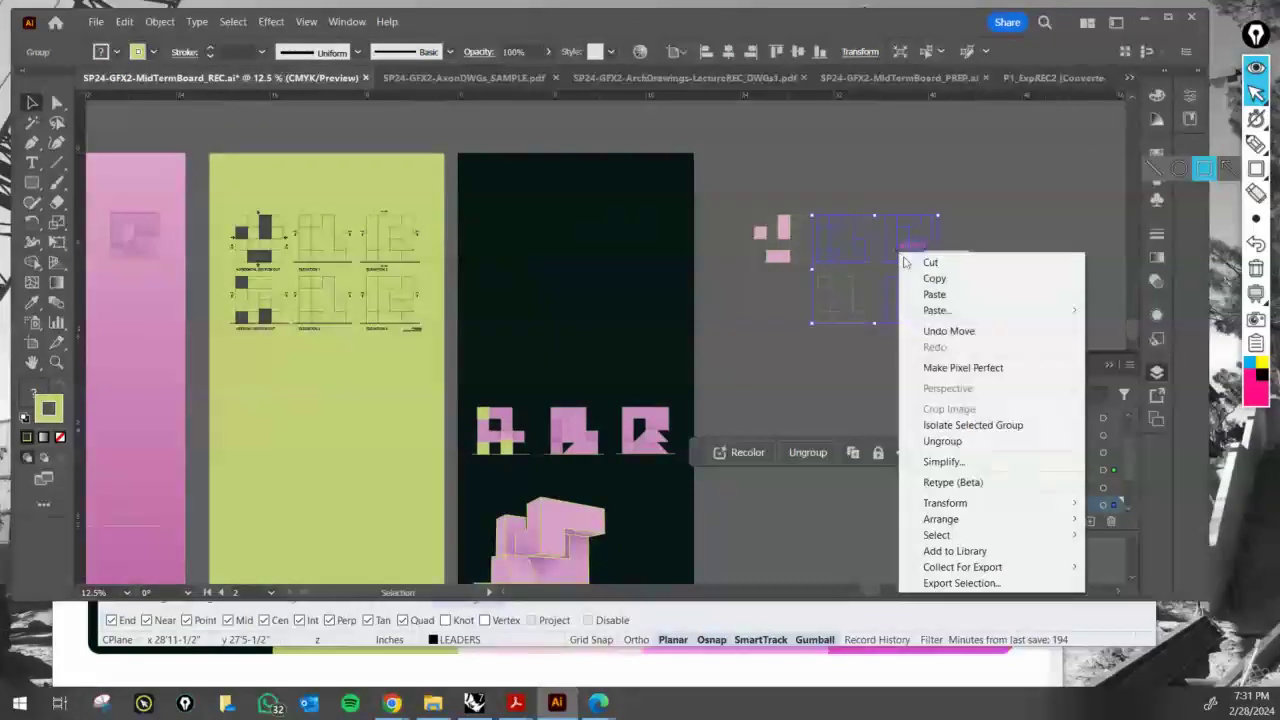
click(942, 441)
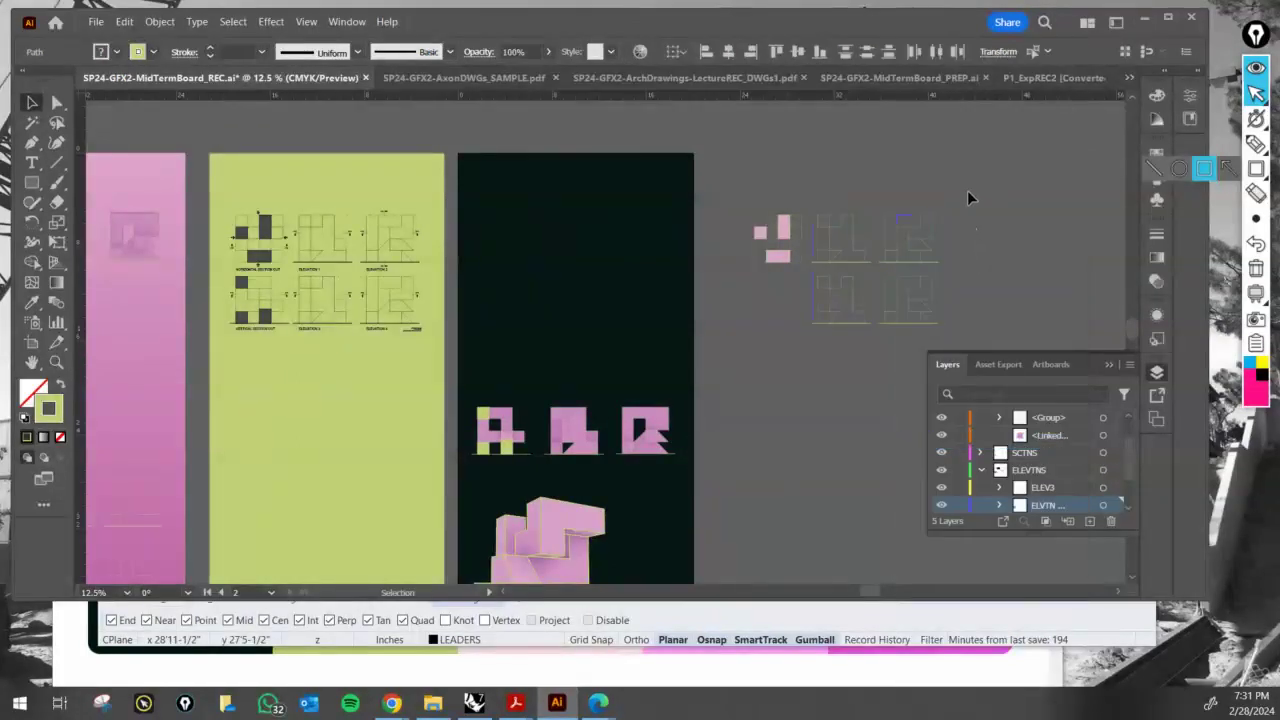
drag(733, 266, 548, 373)
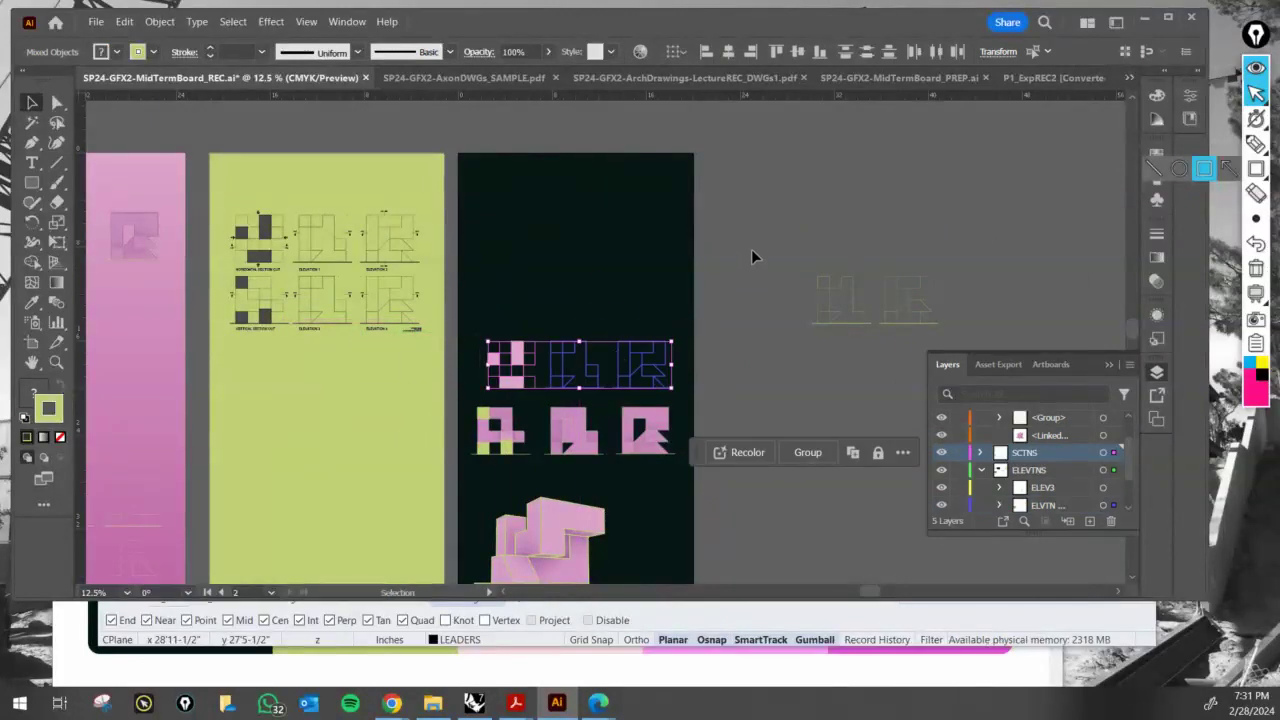
click(765, 360)
- Close the P1_ExpREC2 and SP24-GFX2-ArchDrawings-LectureREC_DWGs1.pdf documents
click(930, 77)
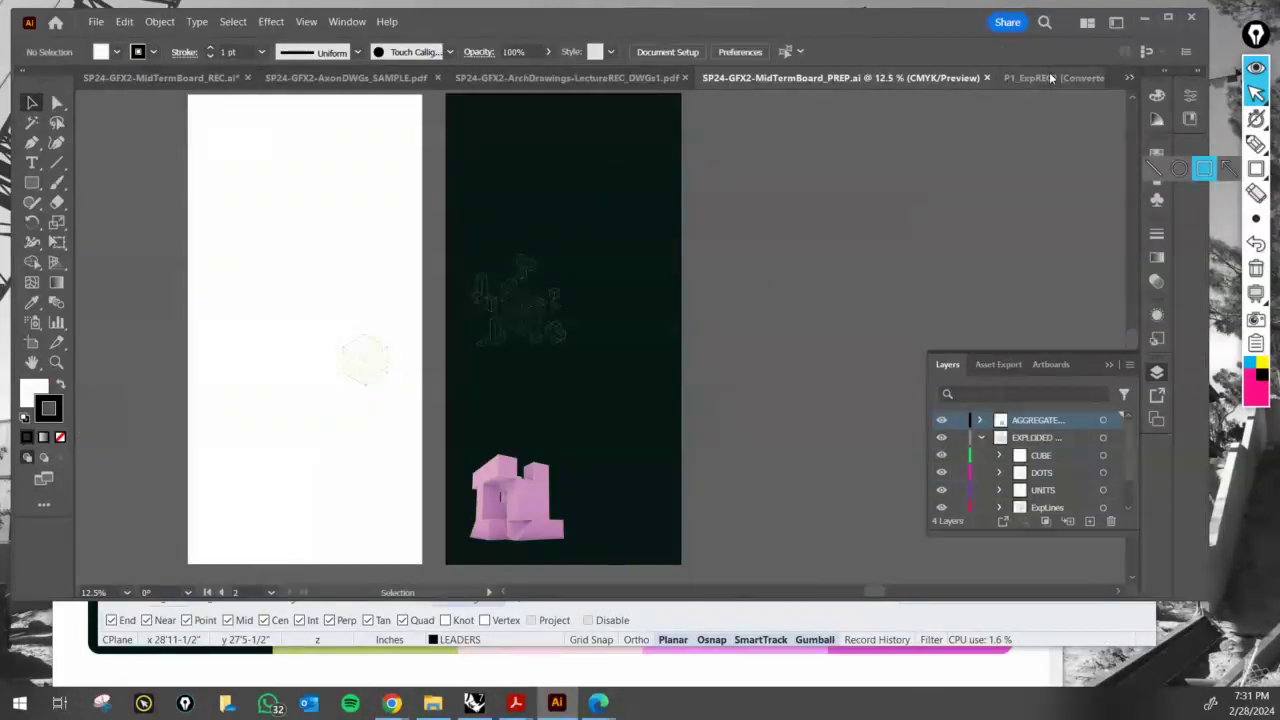
click(1049, 77)
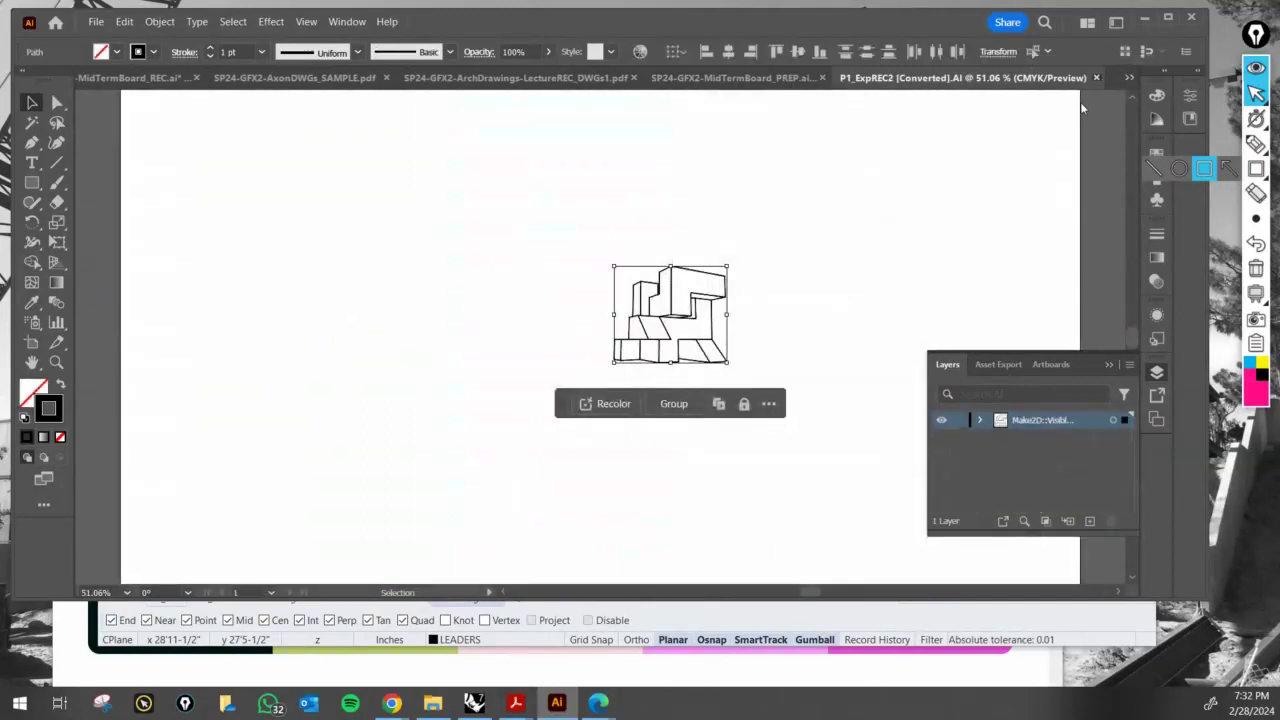
click(1096, 78)
click(742, 77)
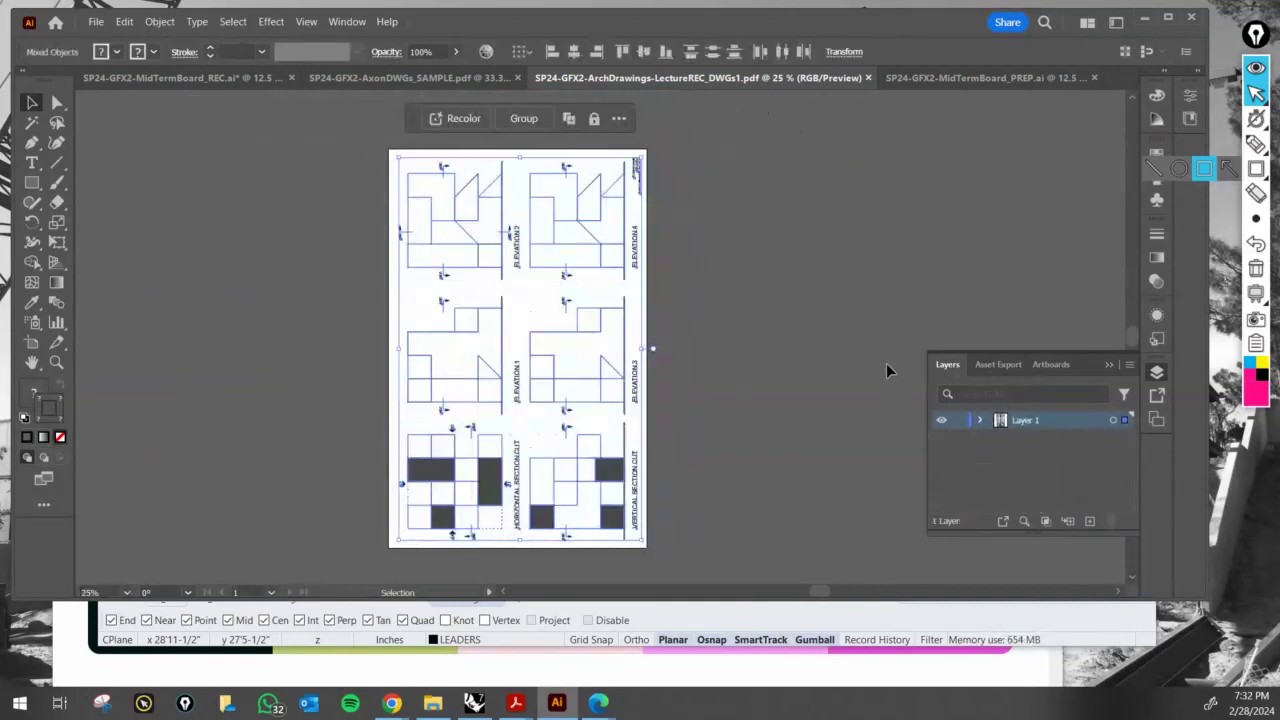
click(867, 78)
- Copy the exploded axonometric linework from SP24-GFX2-AxonDWGs_SAMPLE.pdf and paste it beside the dark artboard in SP24-GFX2-MidTermBoard_REC.ai
click(610, 78)
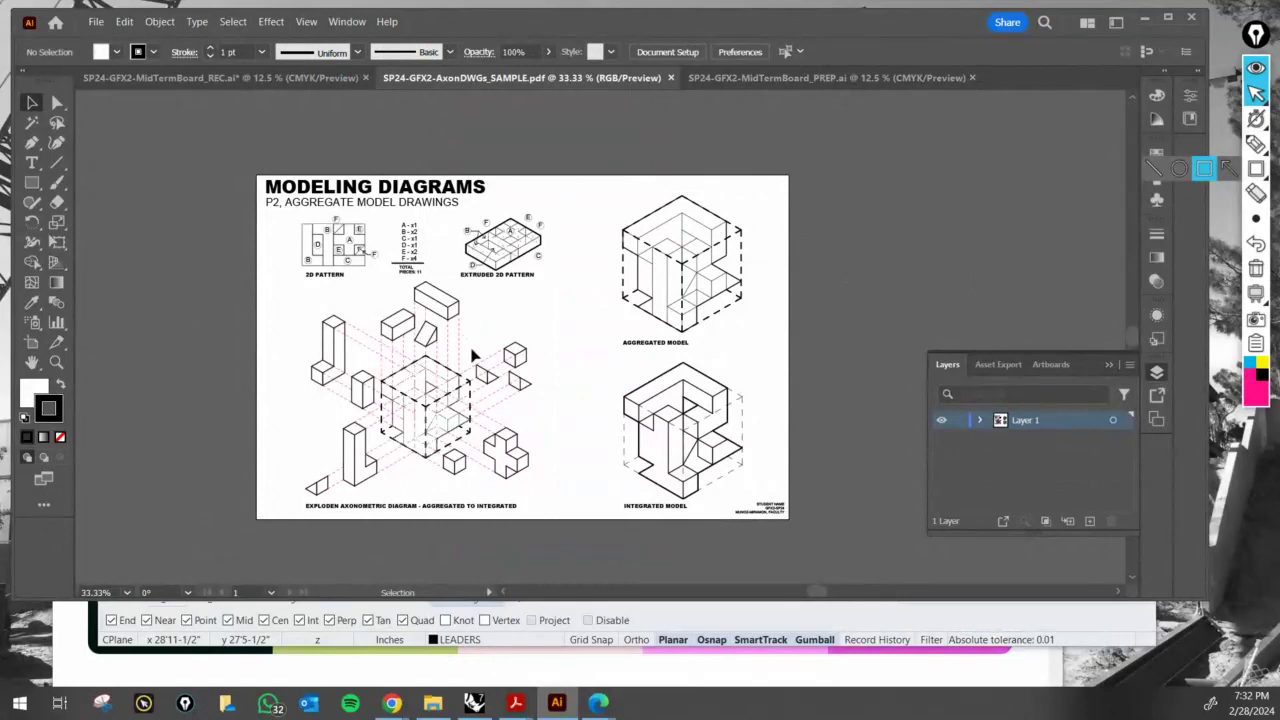
alt+scroll(560, 486, up, 1)
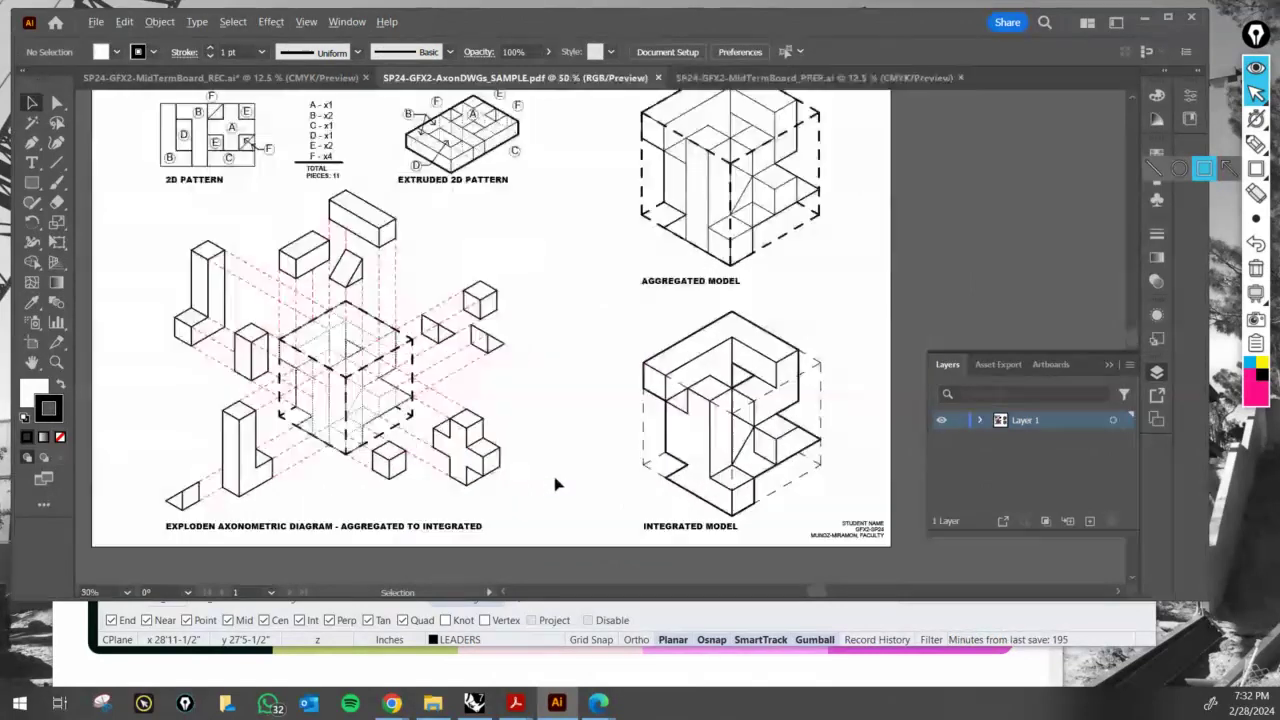
drag(560, 486, 669, 470)
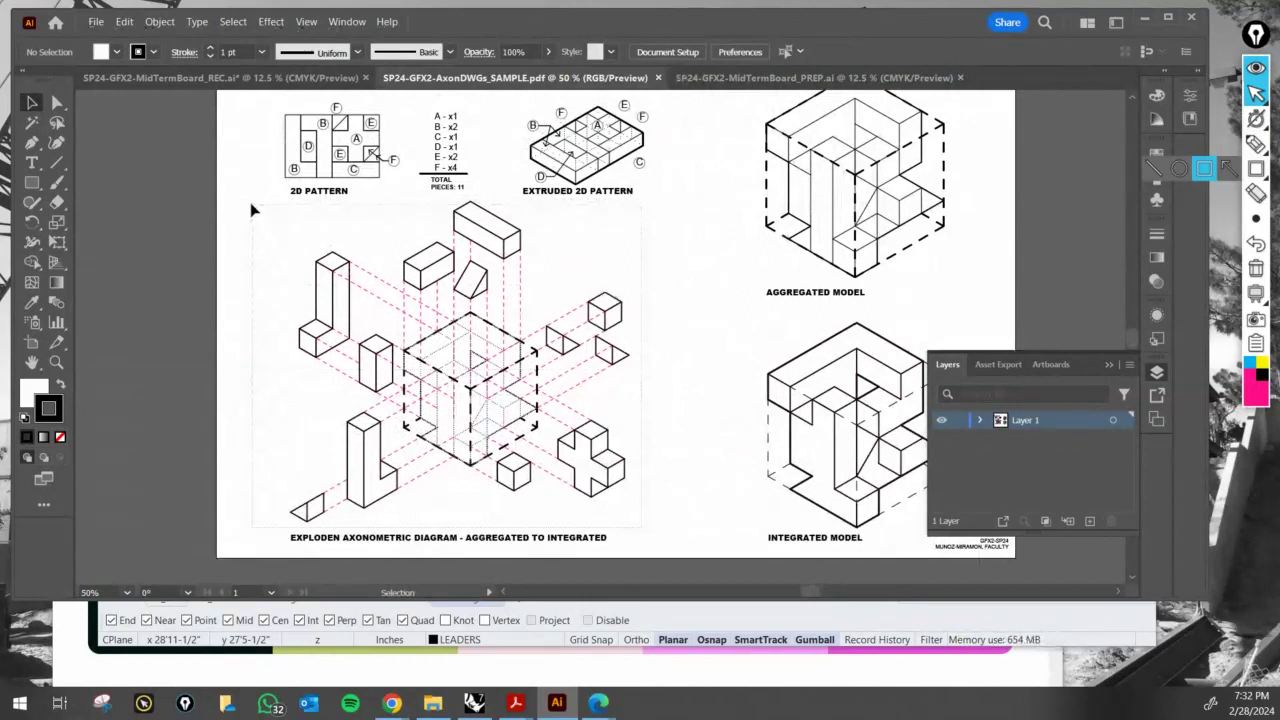
drag(251, 204, 252, 204)
key(ctrl+c)
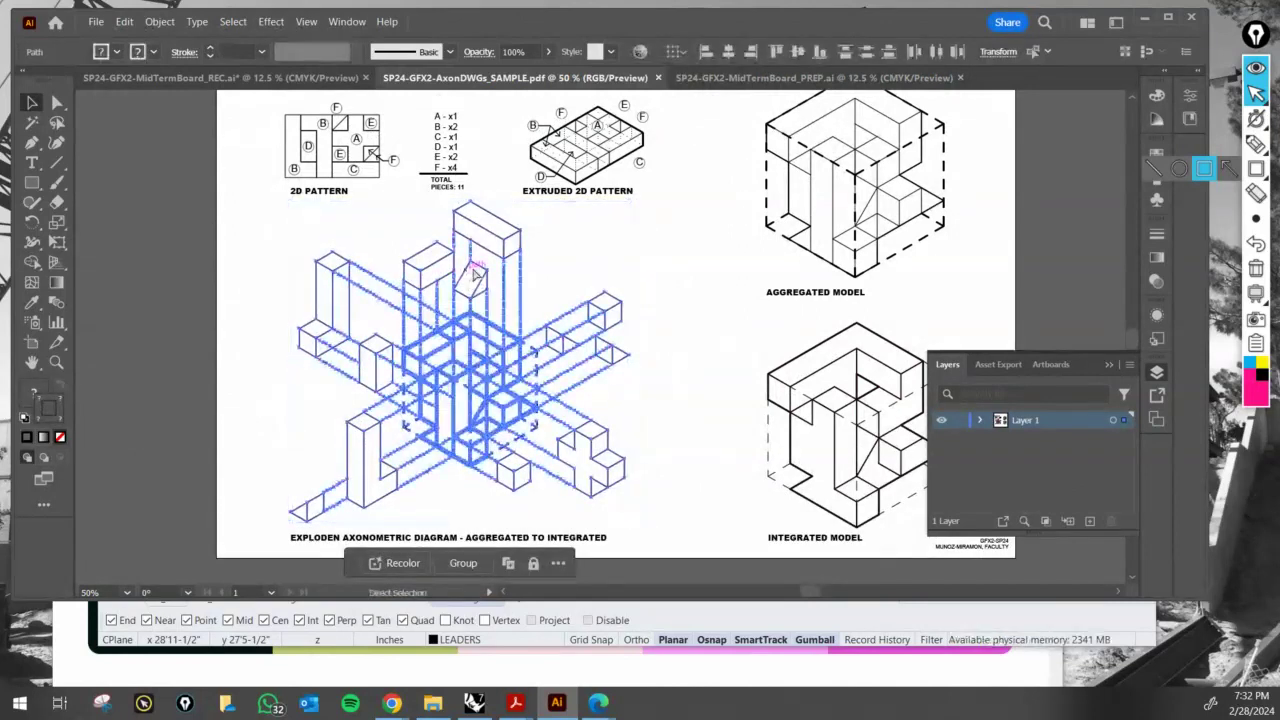
click(322, 78)
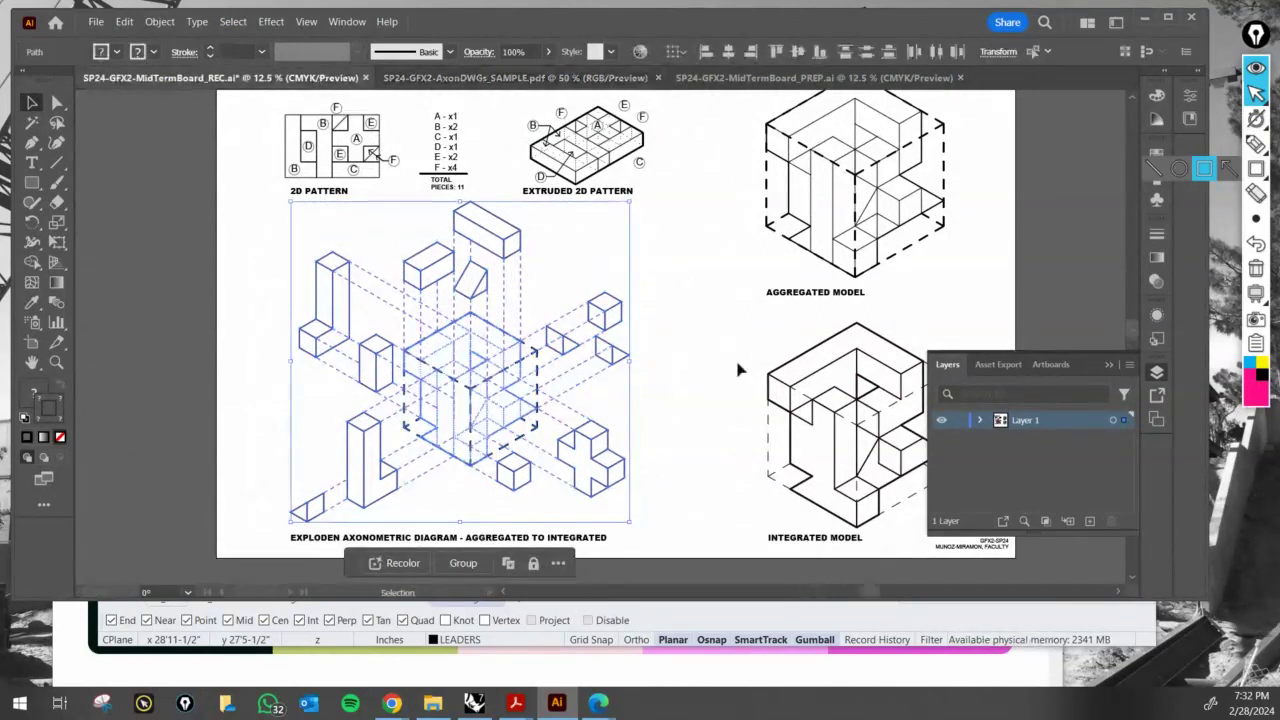
drag(747, 405, 657, 288)
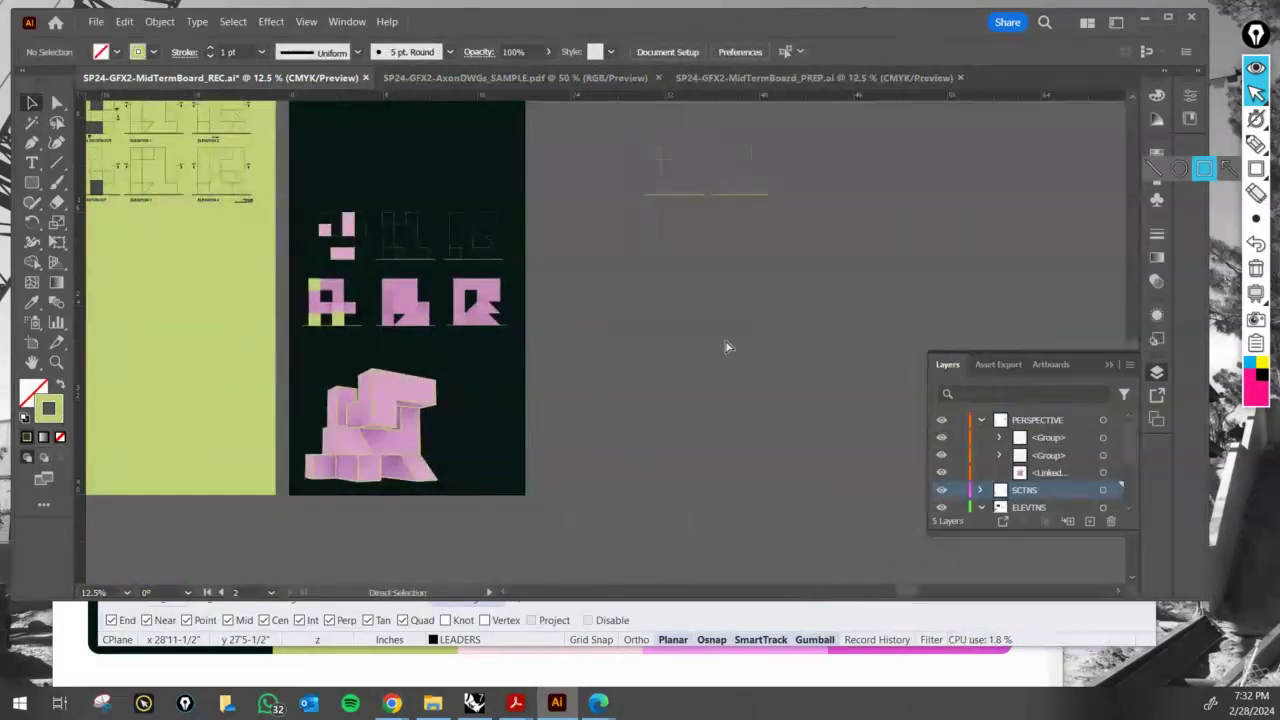
key(ctrl+v)
scroll(674, 347, up, 1)
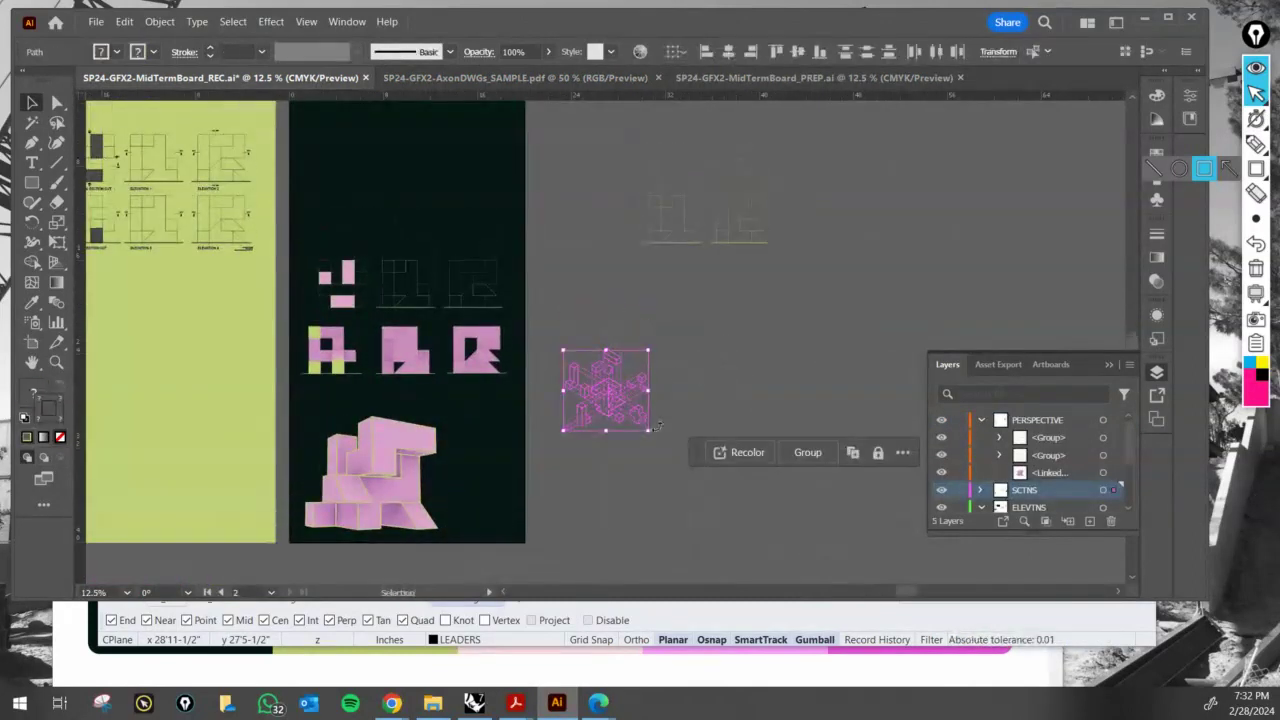
- Group the pasted axonometric linework and collapse the PERSPECTIVE and ELEVTNS layers
alt+scroll(660, 419, up, 2)
alt+scroll(661, 414, up, 1)
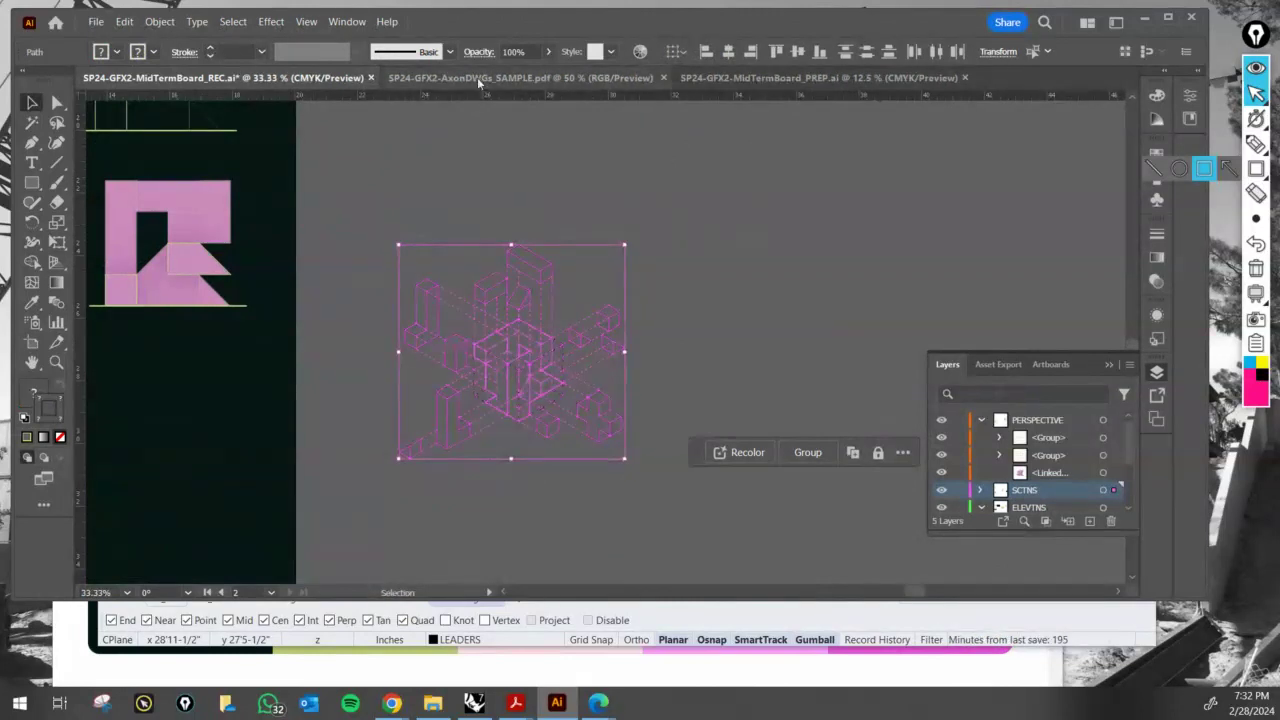
key(a)
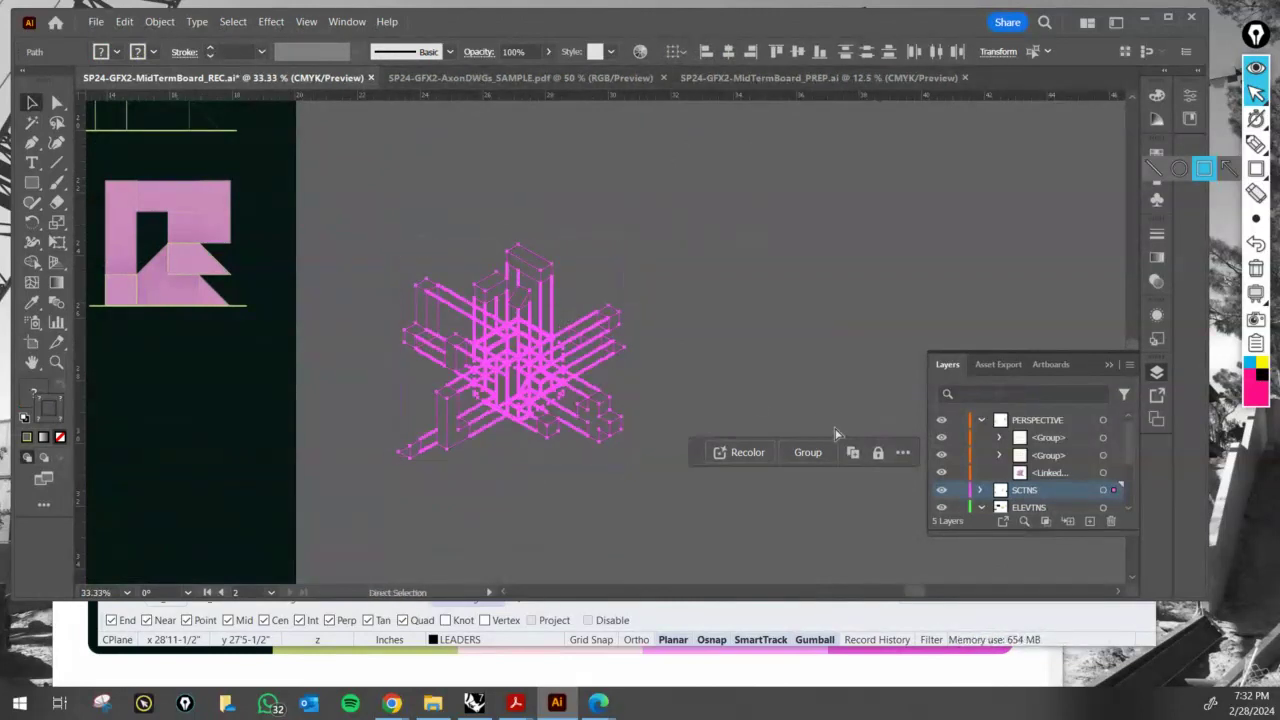
click(982, 421)
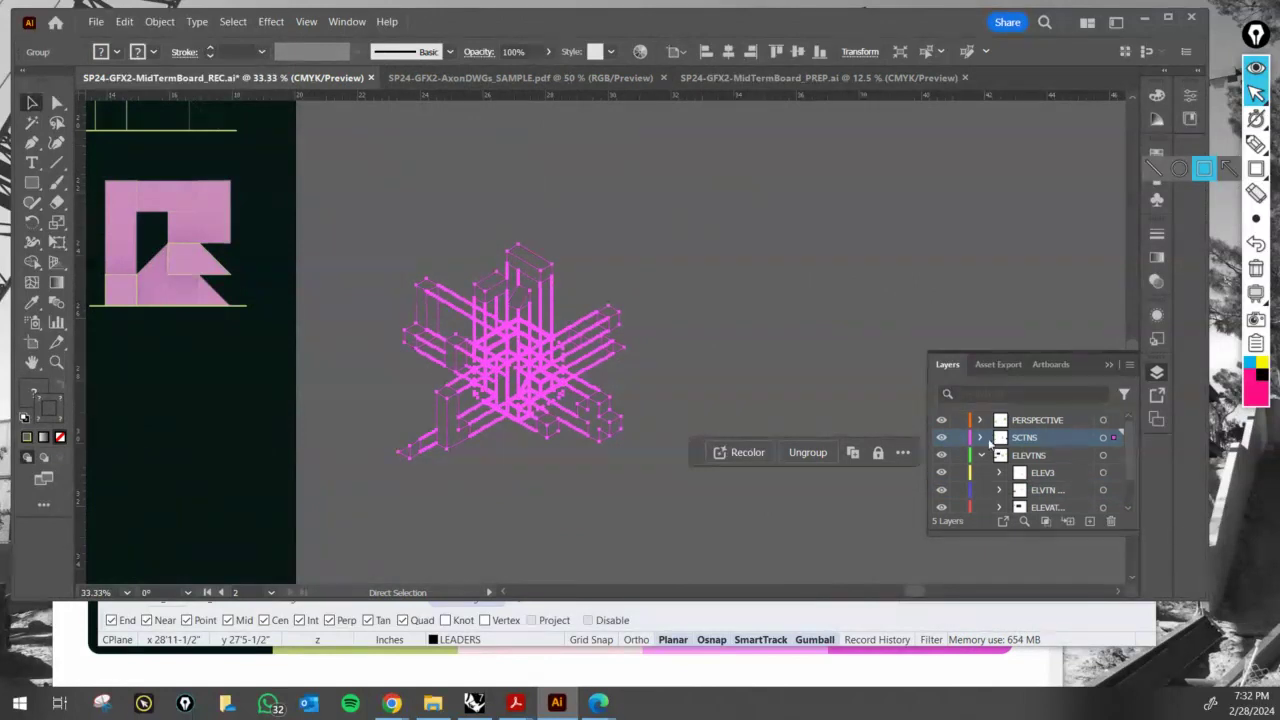
click(978, 455)
key(v)
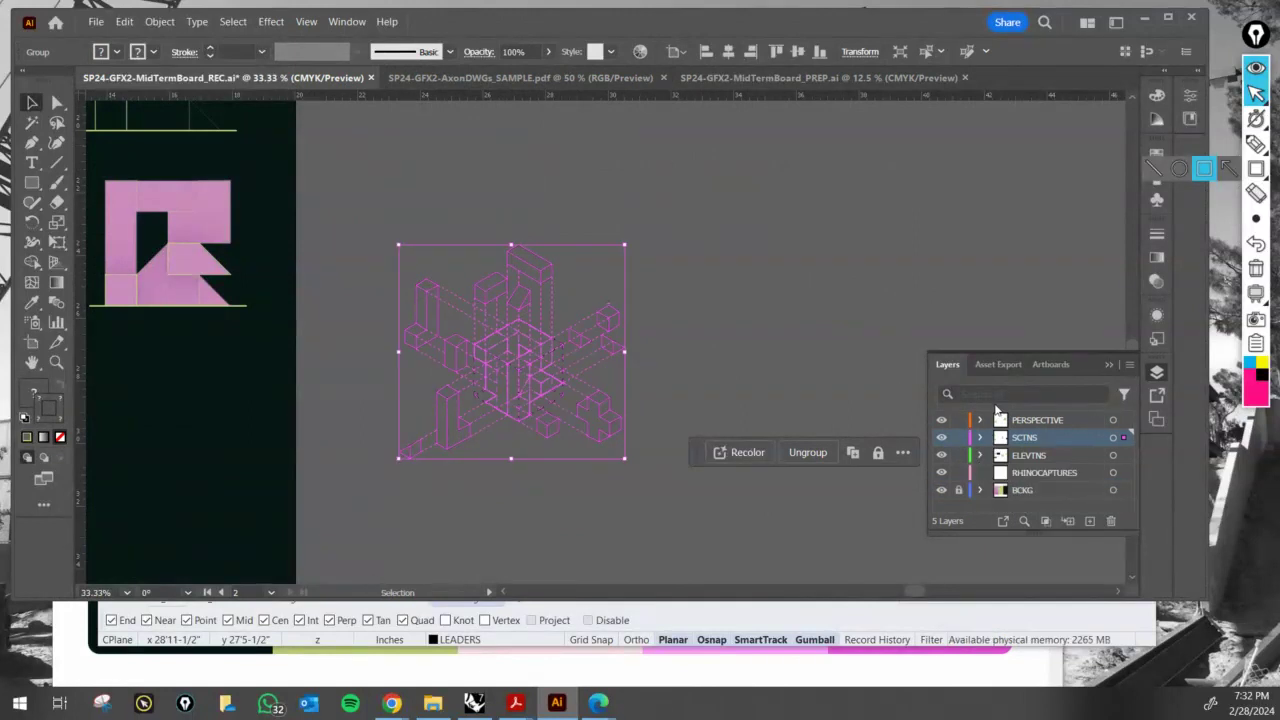
- Create a layer named AXON above PERSPECTIVE, move the axonometric group onto it, and deselect
click(1040, 420)
click(1090, 521)
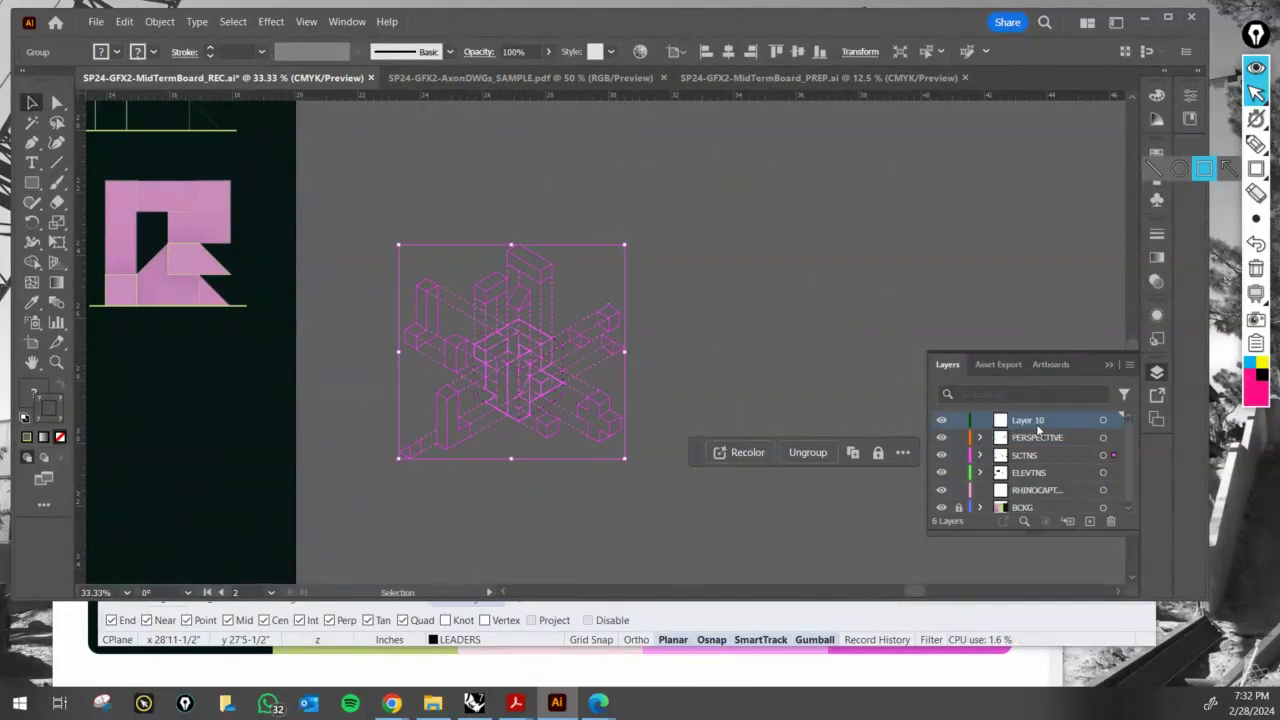
double_click(1040, 421)
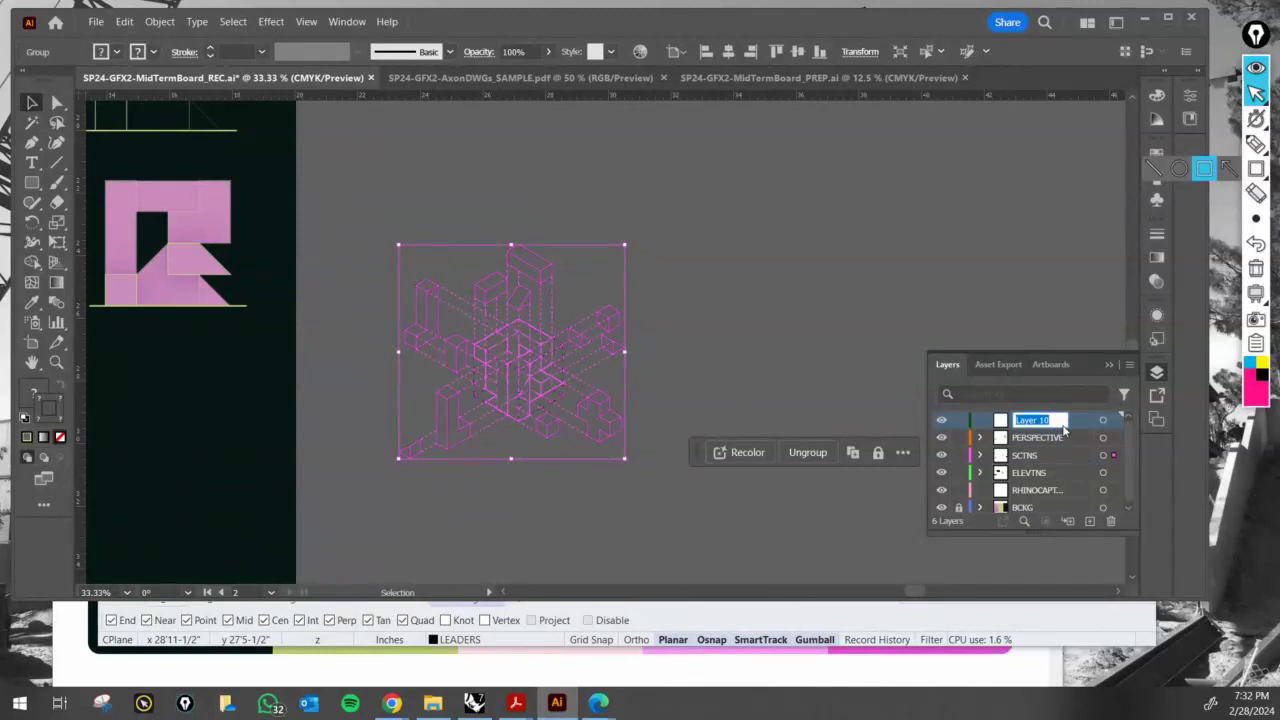
text(AXON)
key(Return)
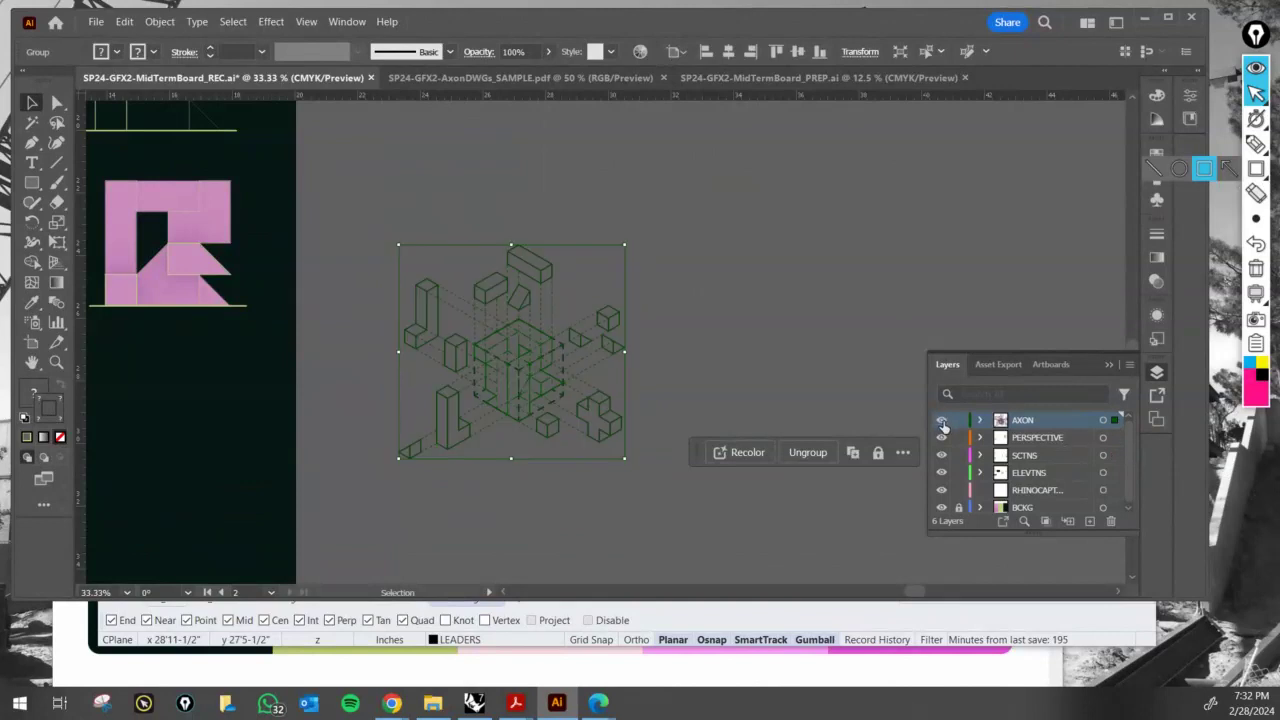
click(632, 297)
- Isolate the axonometric group and select every path with the same fill and stroke as the small cube's solid outline
alt+scroll(620, 304, up, 2)
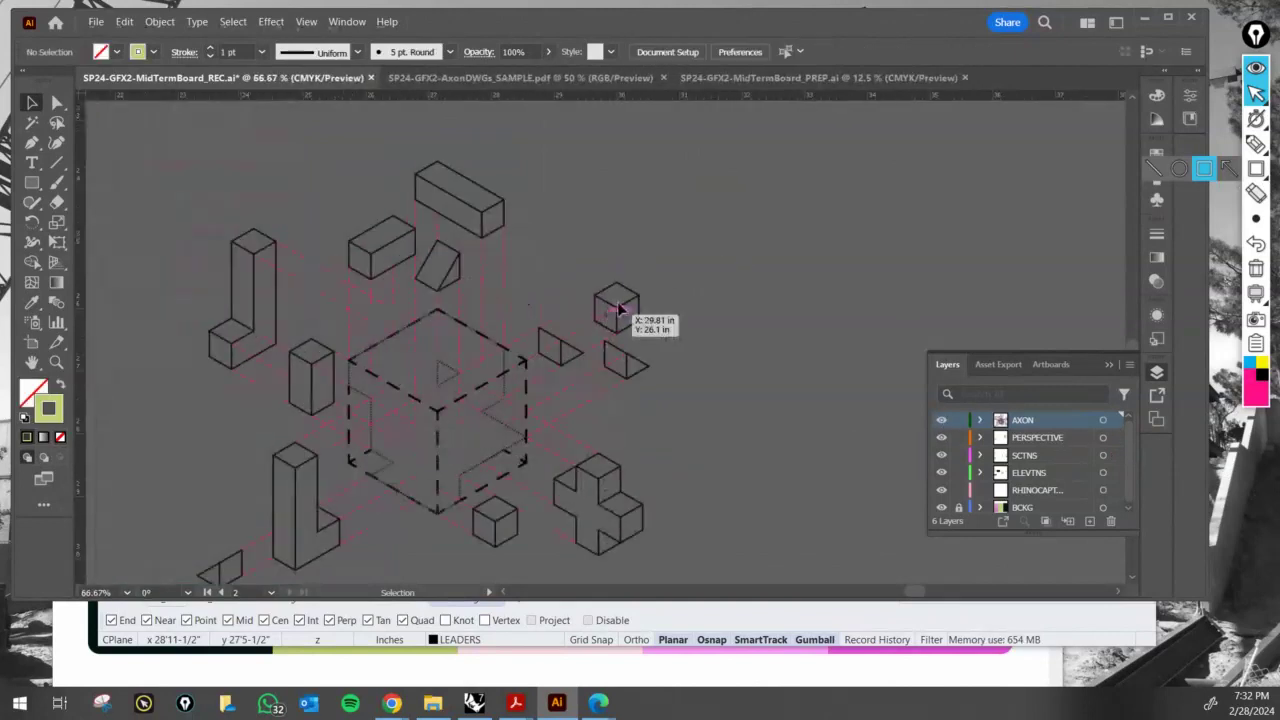
drag(618, 308, 680, 267)
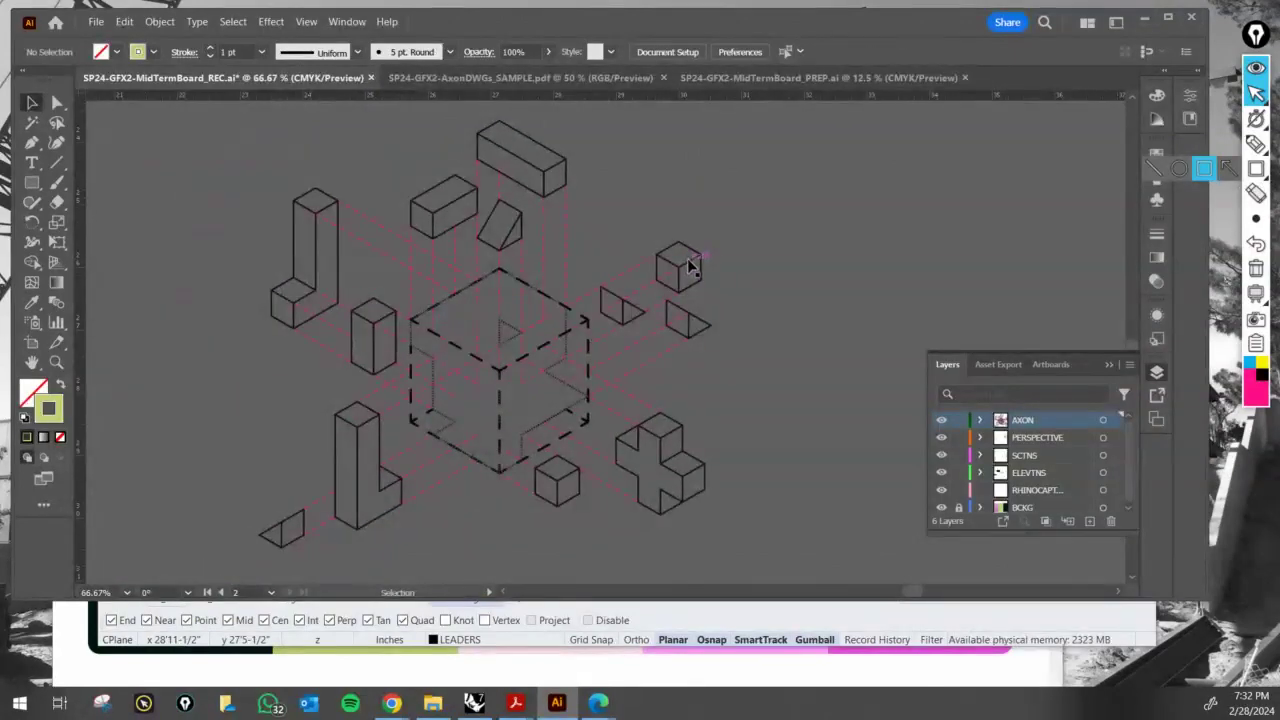
double_click(689, 263)
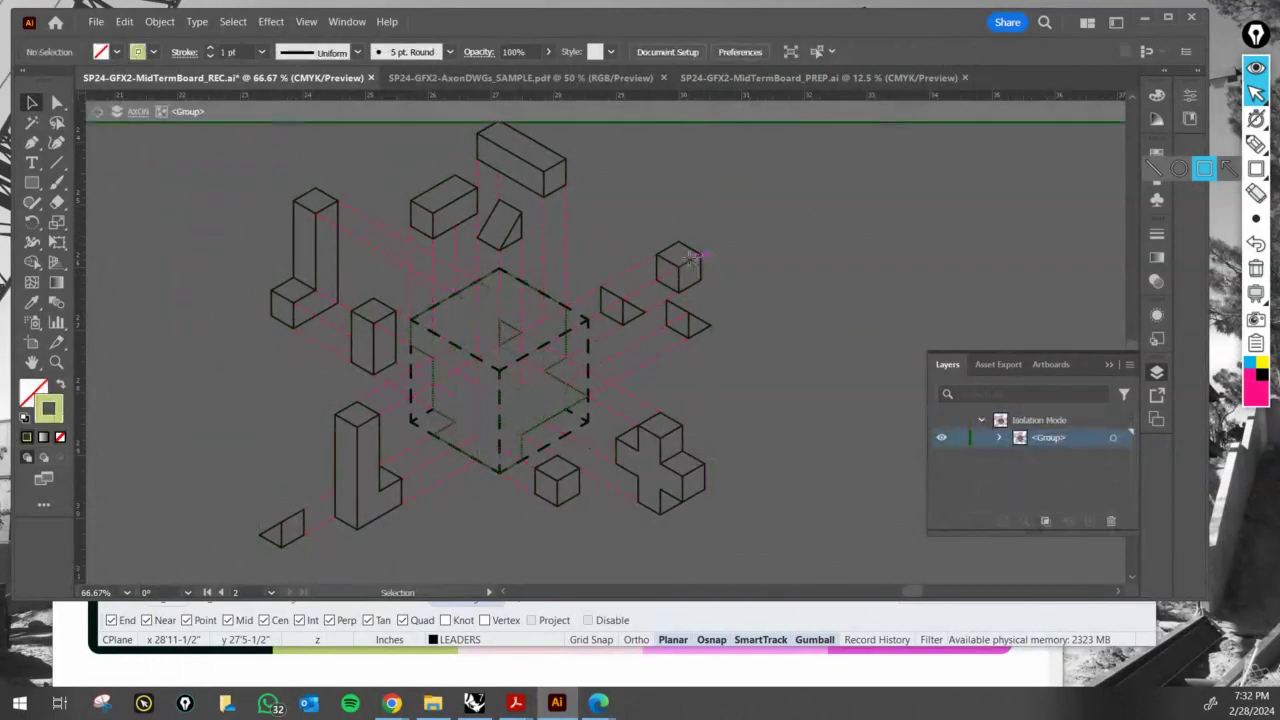
click(690, 258)
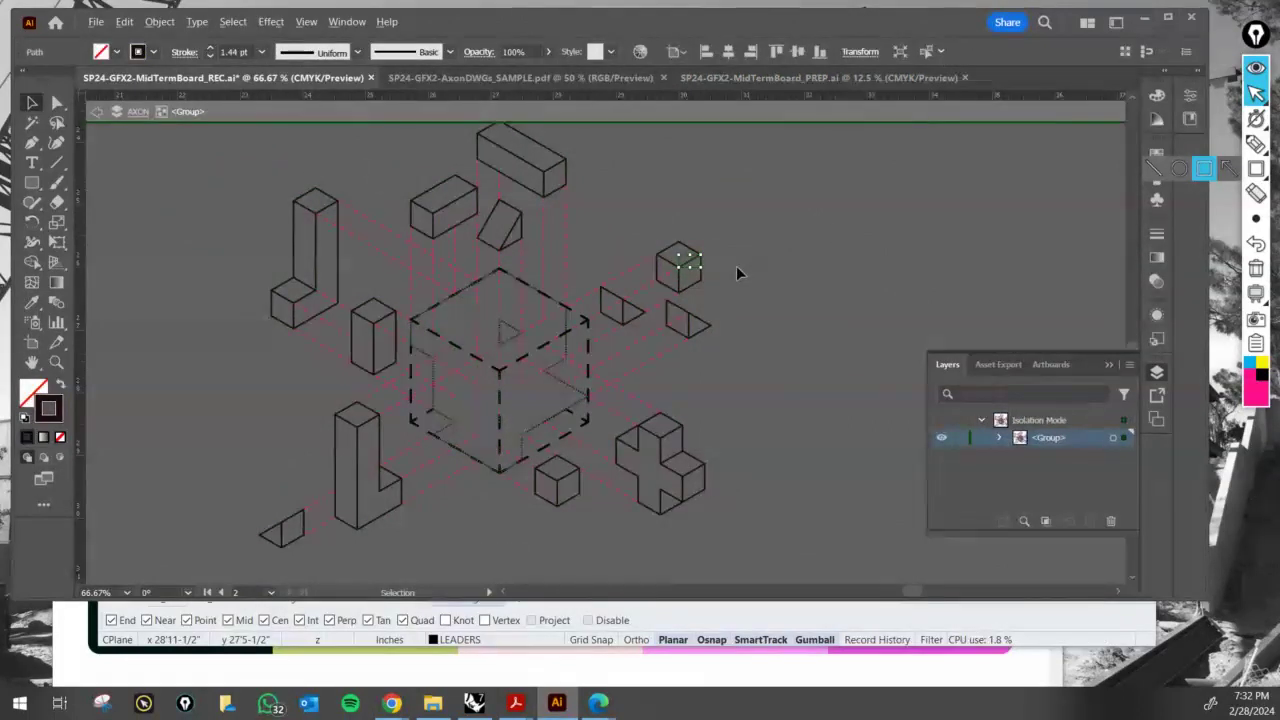
alt+scroll(736, 266, down, 2)
alt+scroll(738, 265, up, 2)
alt+scroll(740, 277, down, 1)
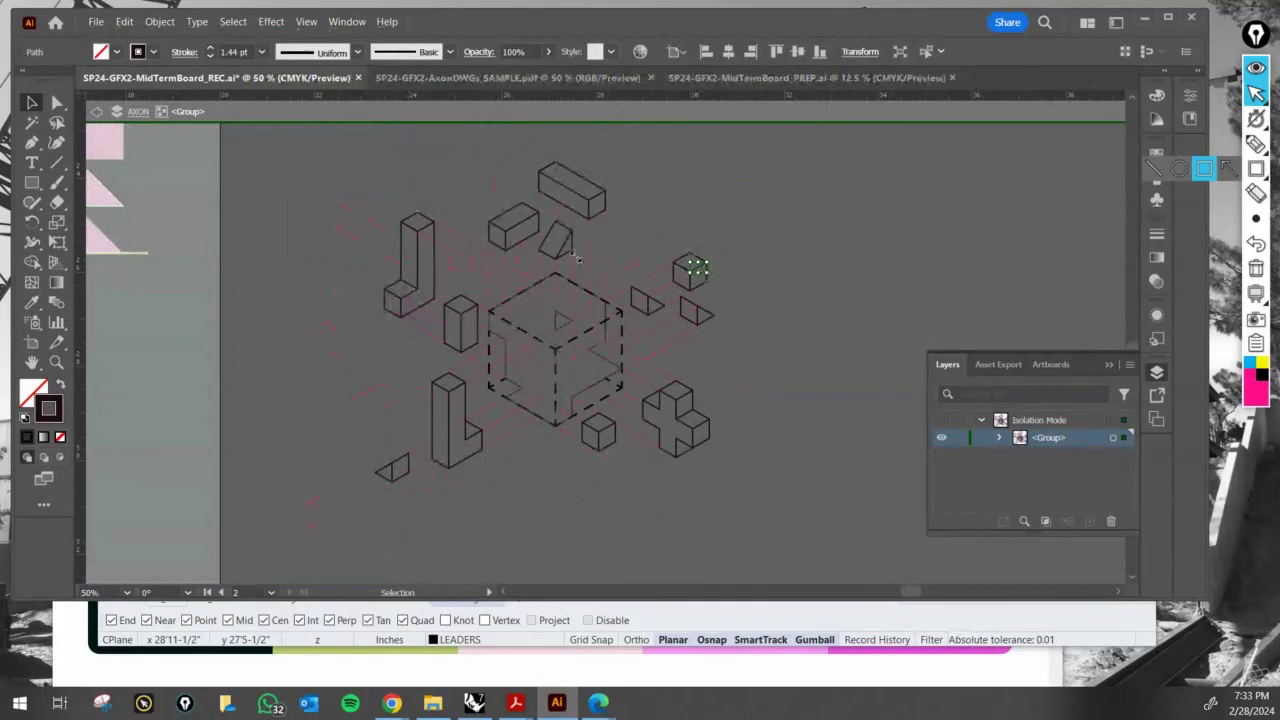
click(240, 22)
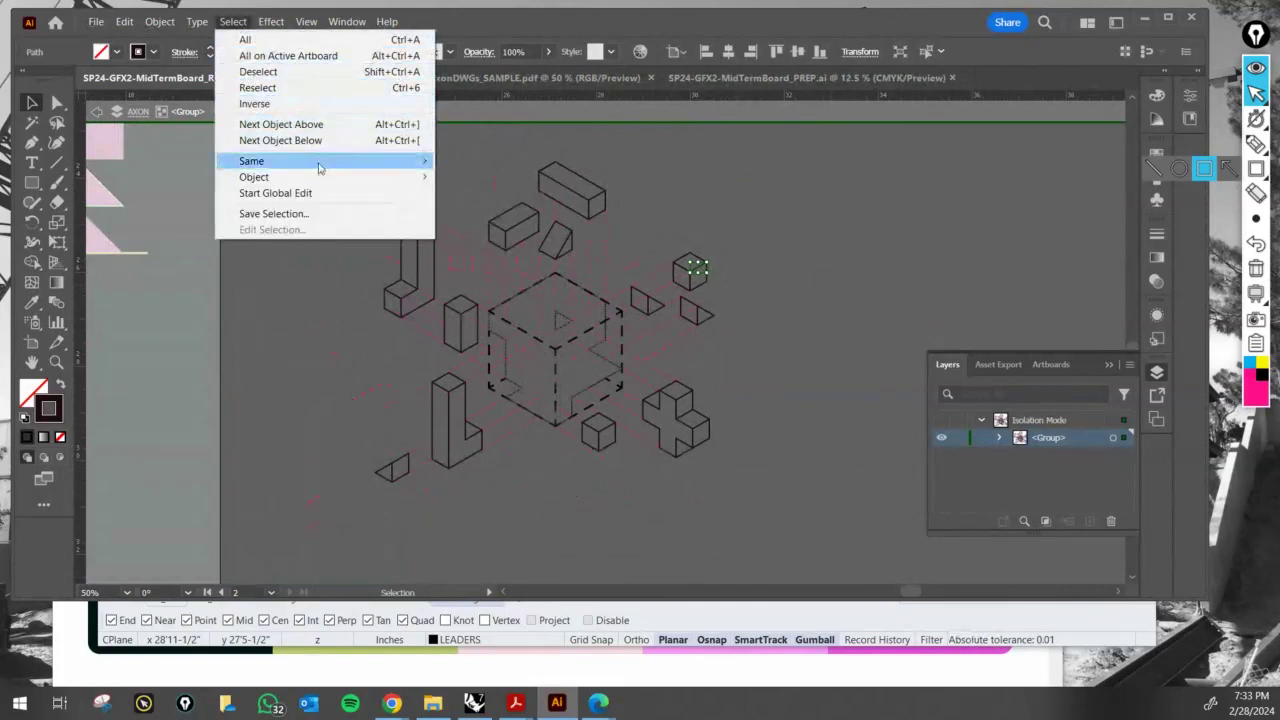
mouse_move(318, 163)
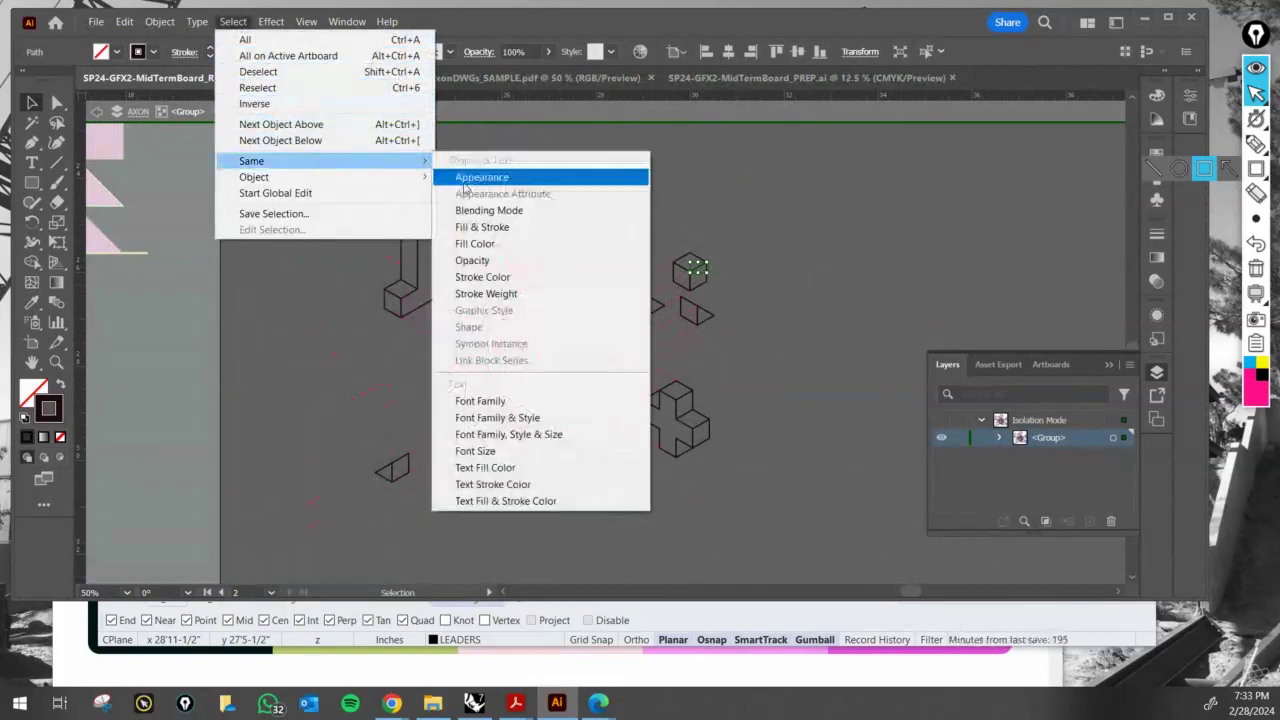
click(535, 232)
alt+scroll(590, 405, up, 2)
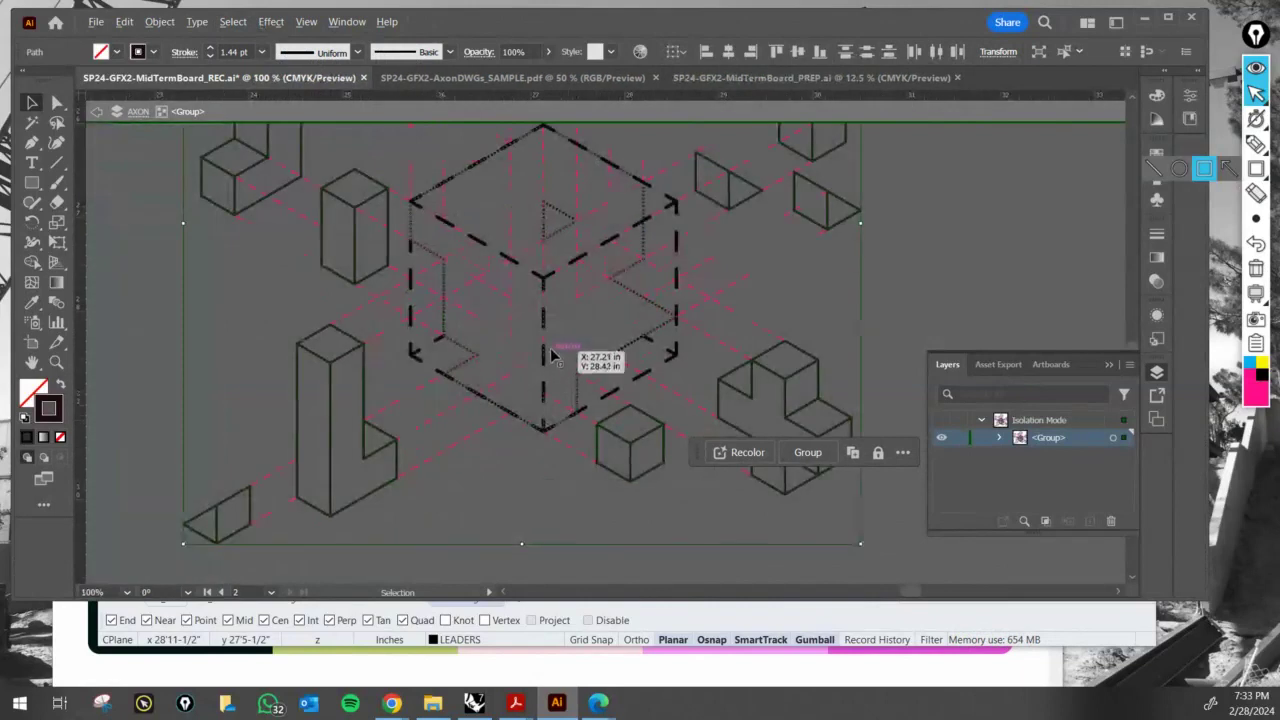
alt+scroll(600, 415, down, 1)
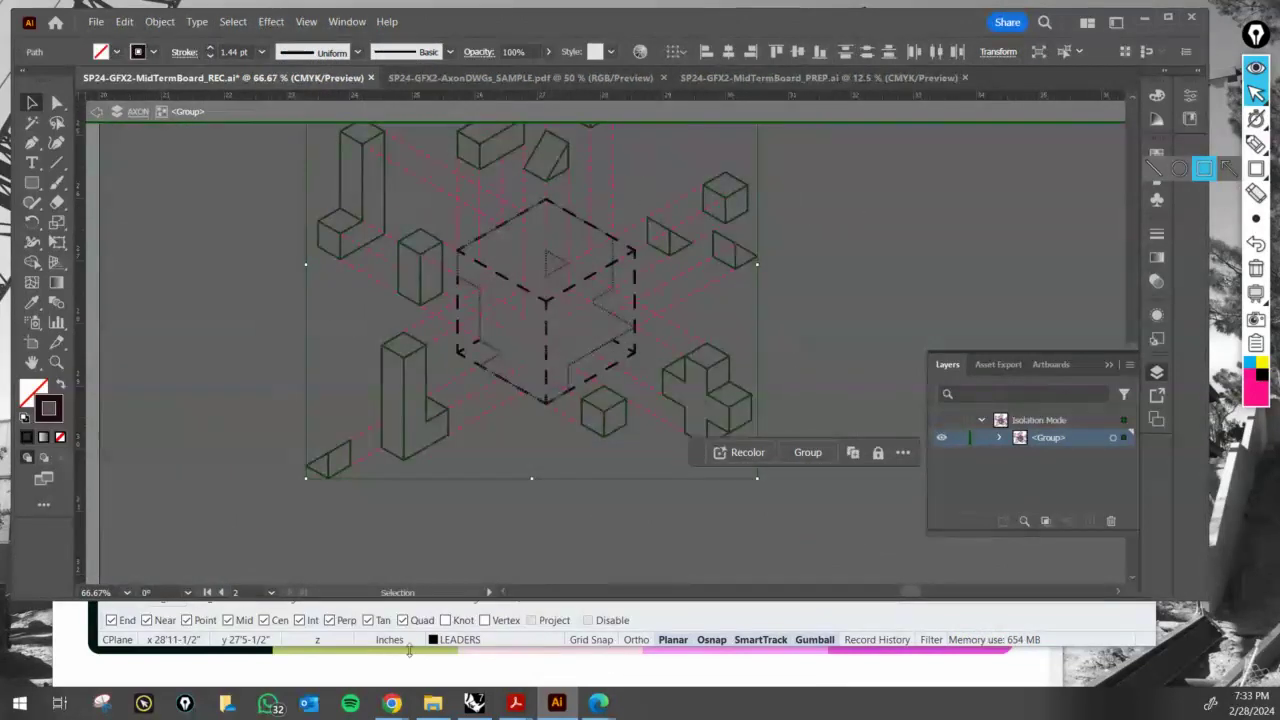
- Copy the green C2D076 from the Coolors palette, apply it as the selected outlines' stroke colour, and exit group isolation
click(392, 703)
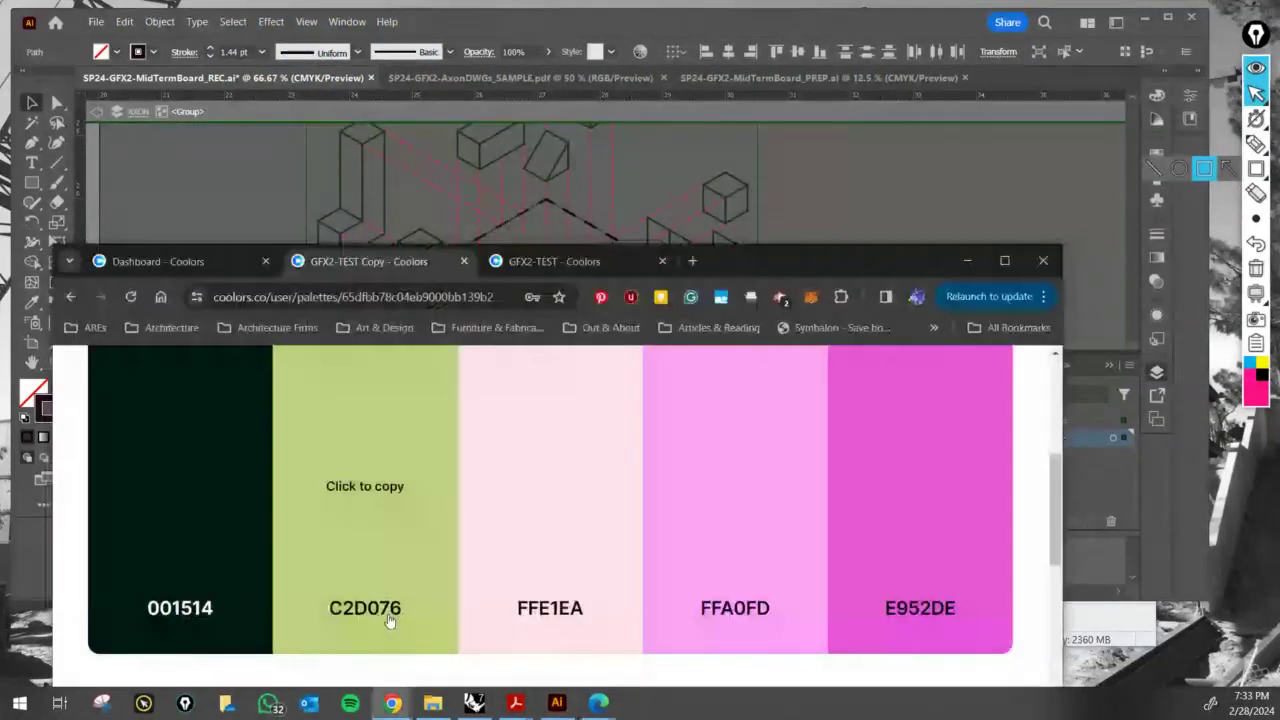
click(370, 515)
click(716, 27)
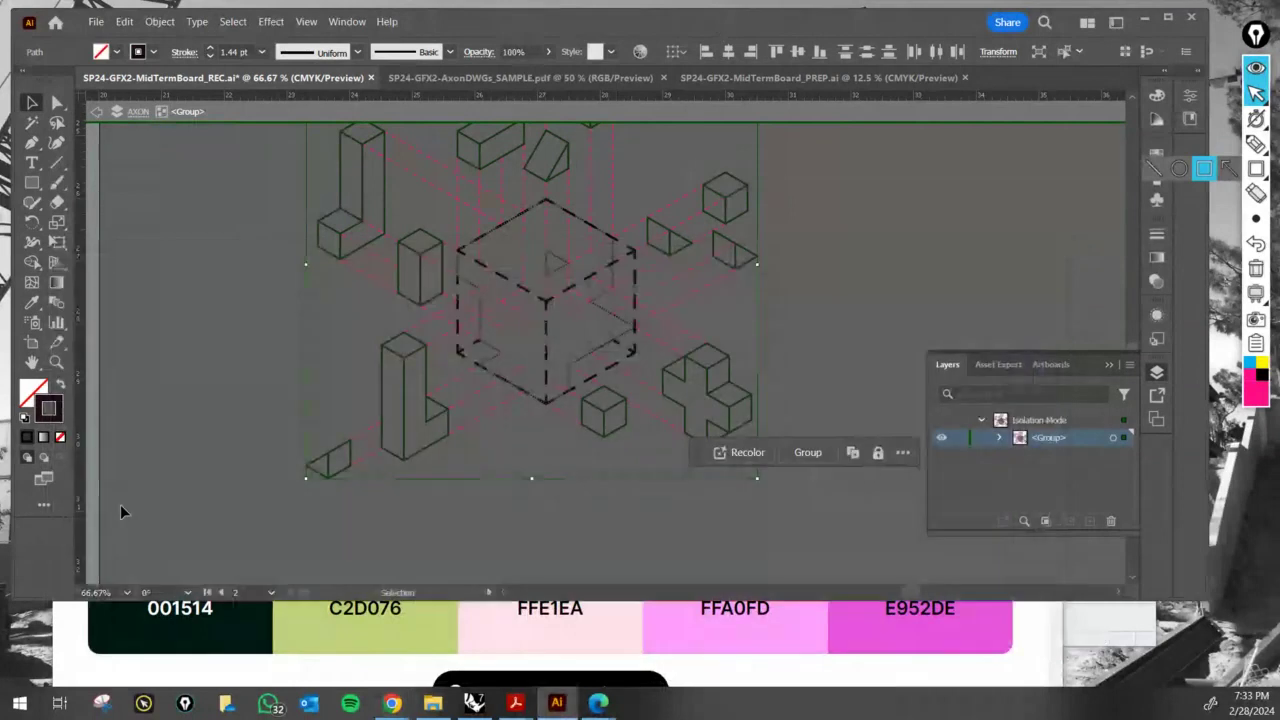
double_click(58, 404)
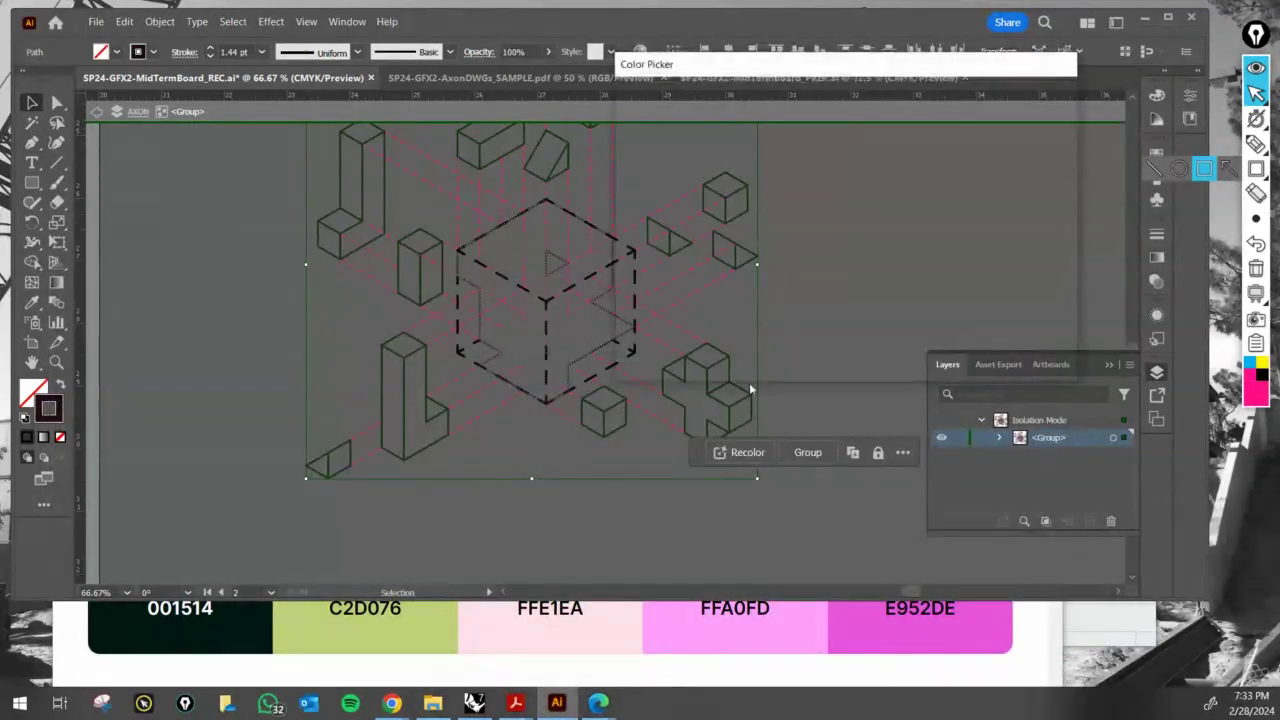
key(ctrl+v)
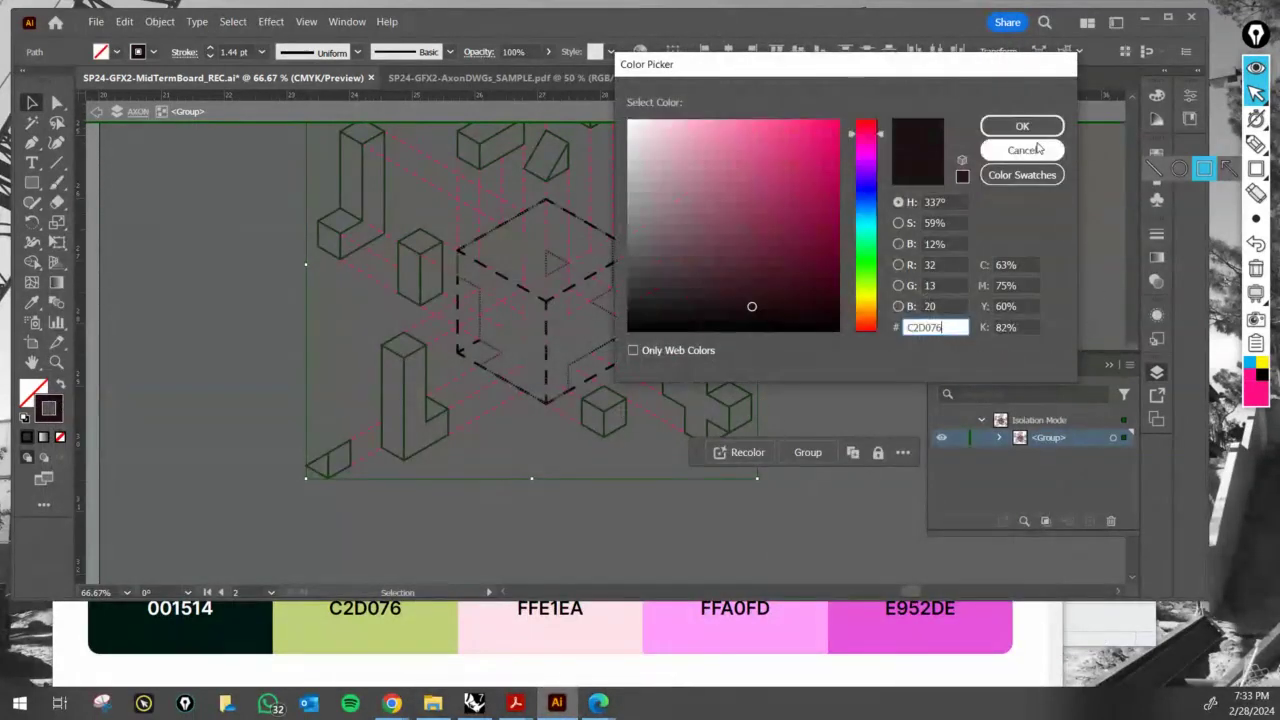
click(1022, 126)
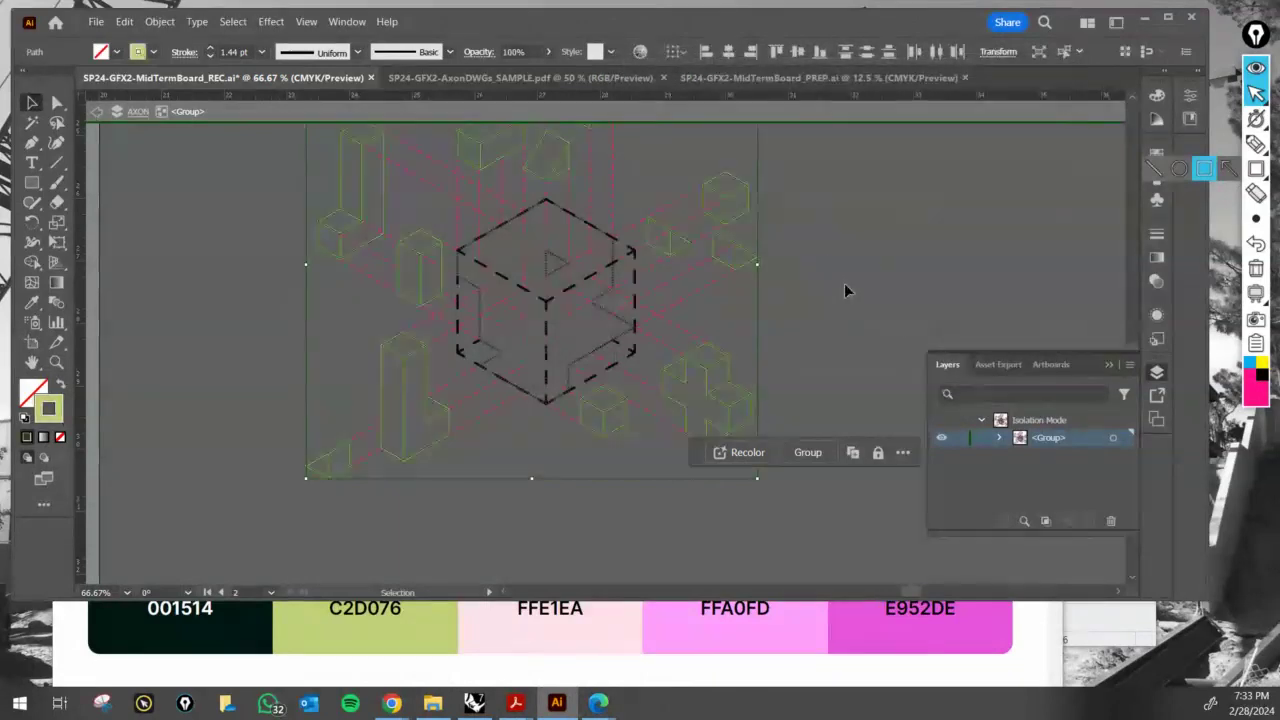
double_click(844, 283)
- Isolate the axonometric group and select every path with the same fill and stroke as a pink dashed projection line
alt+scroll(560, 291, up, 1)
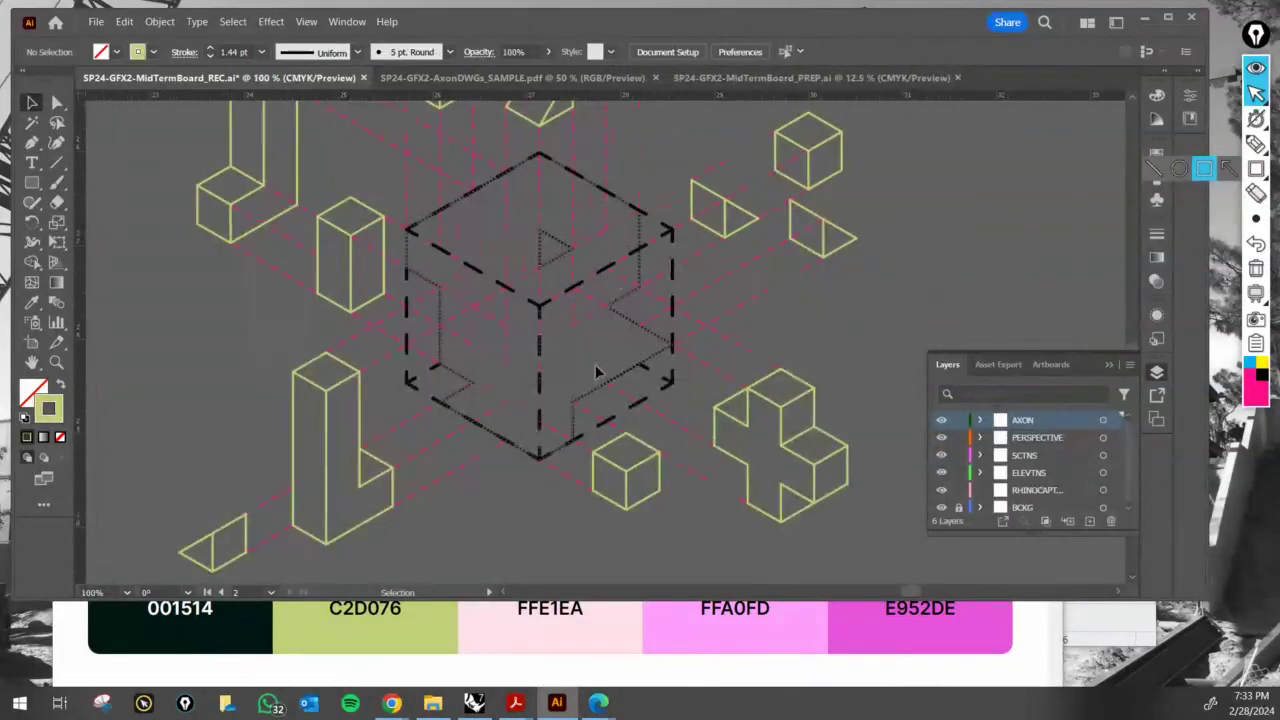
alt+scroll(596, 372, up, 1)
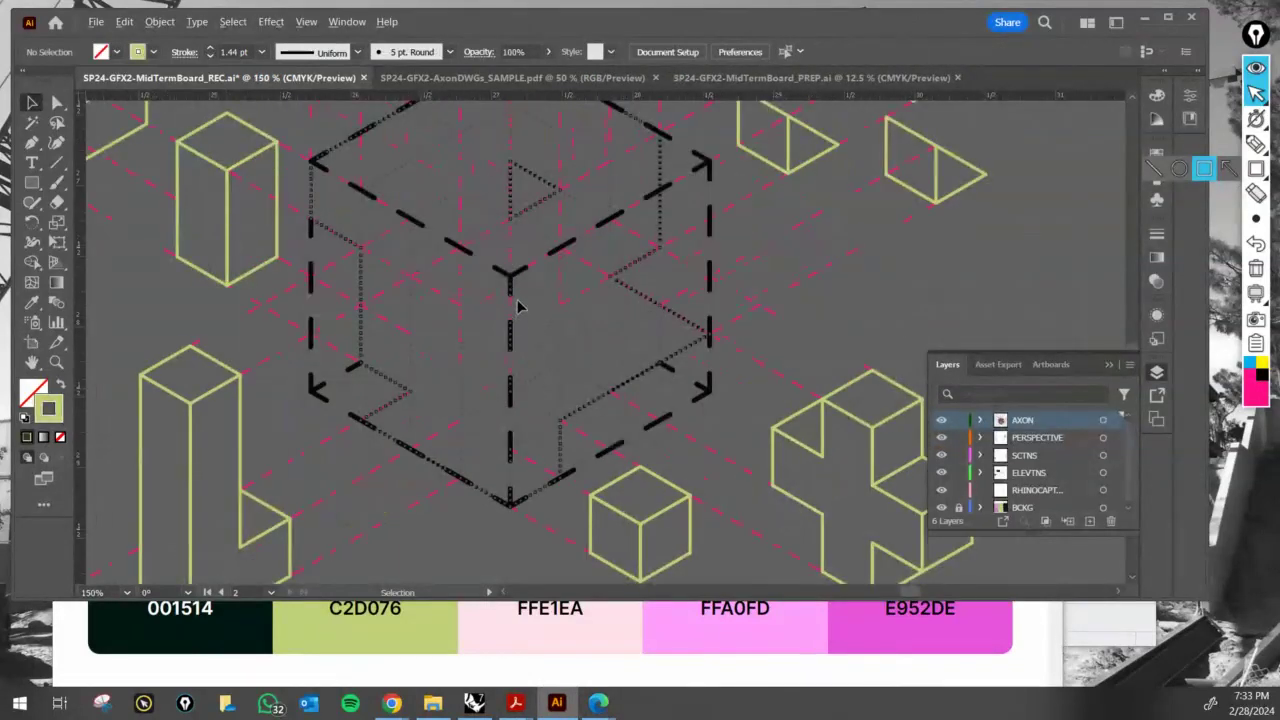
alt+scroll(517, 305, down, 2)
alt+scroll(597, 250, up, 3)
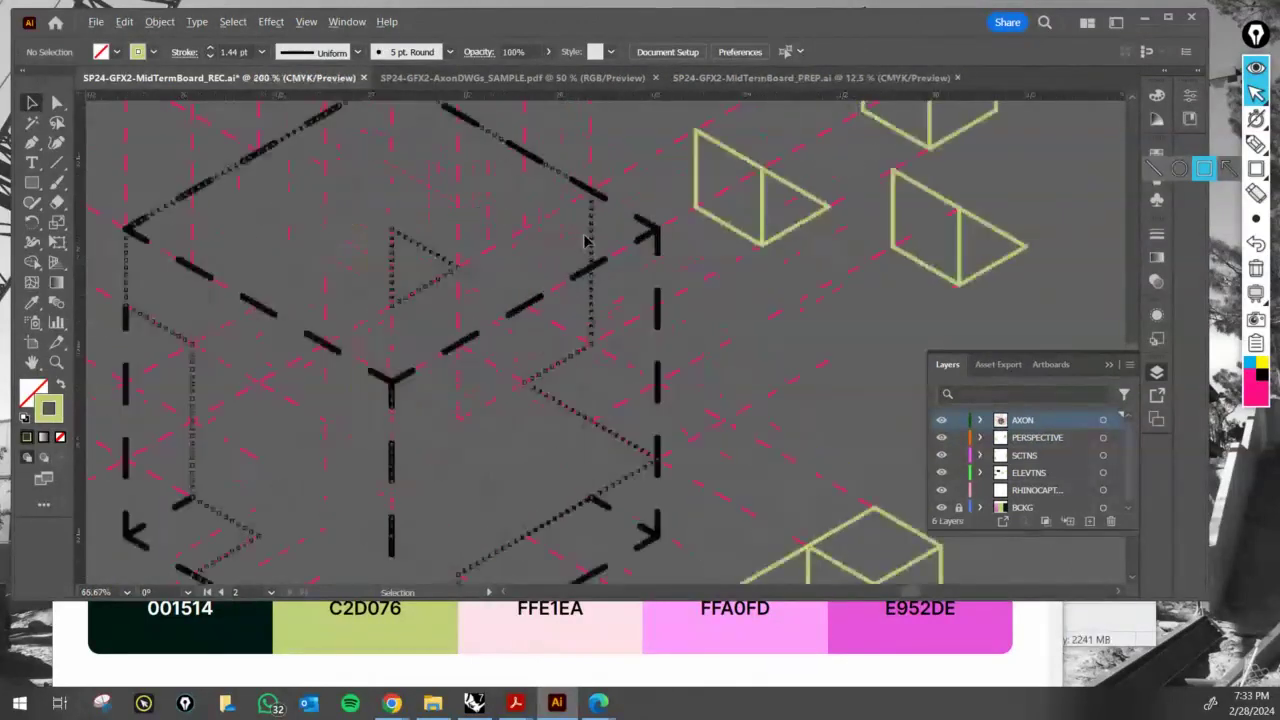
alt+scroll(563, 294, up, 4)
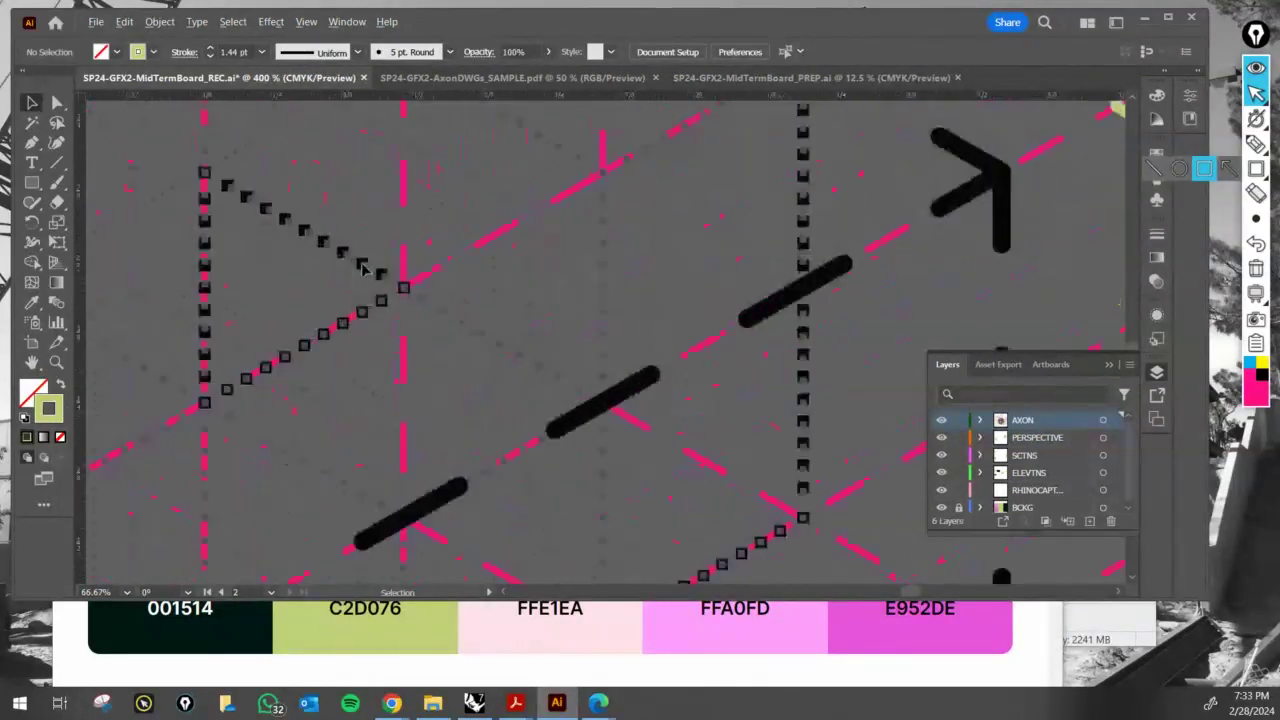
alt+scroll(400, 268, down, 4)
alt+scroll(590, 310, down, 2)
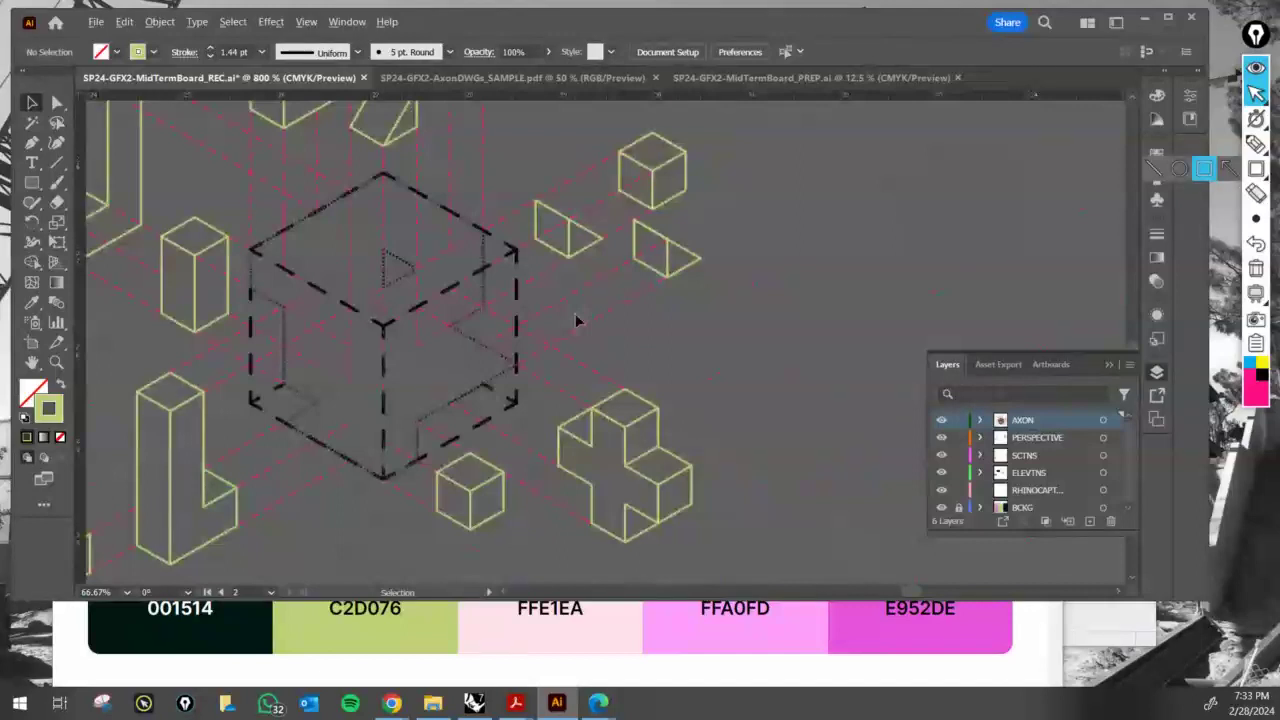
click(511, 252)
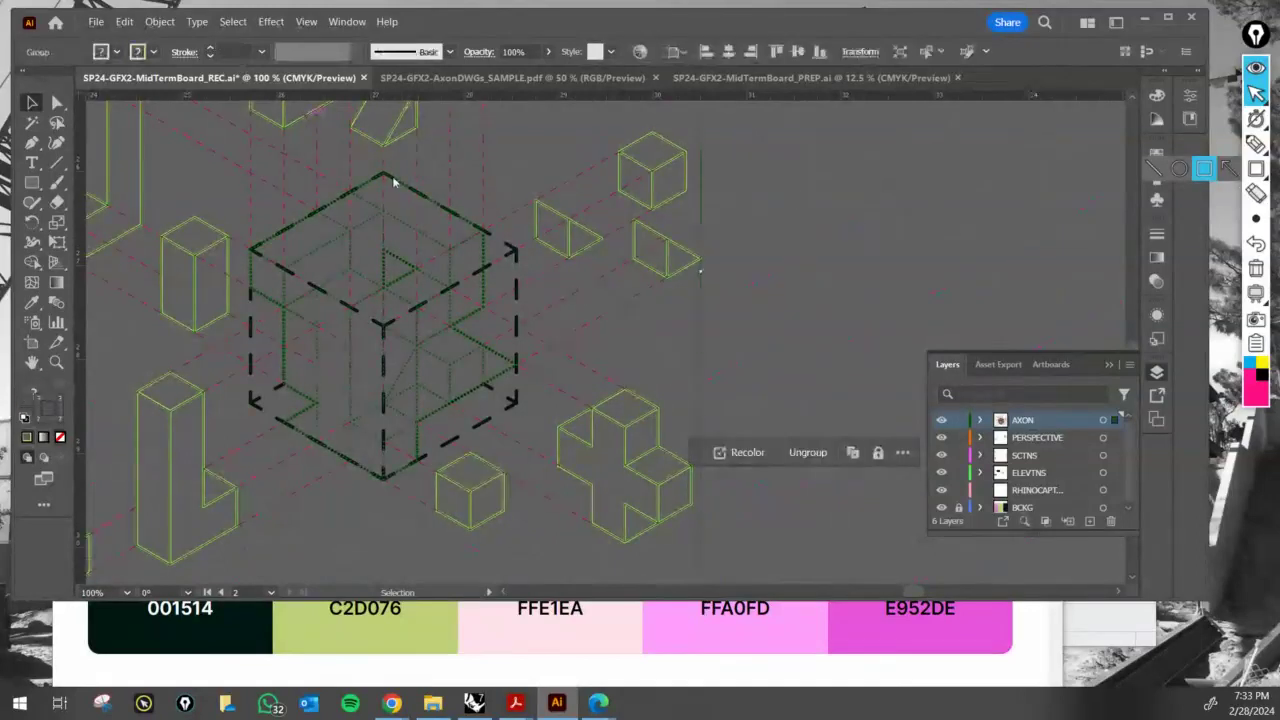
double_click(541, 273)
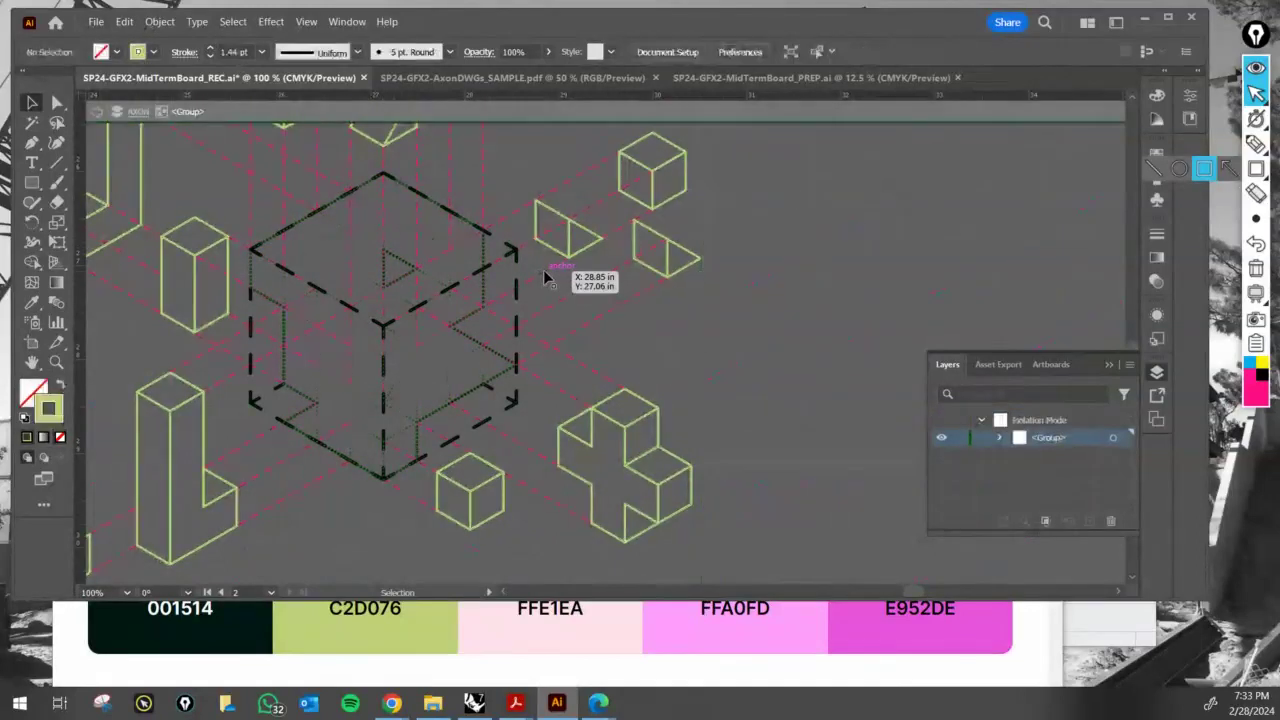
click(233, 21)
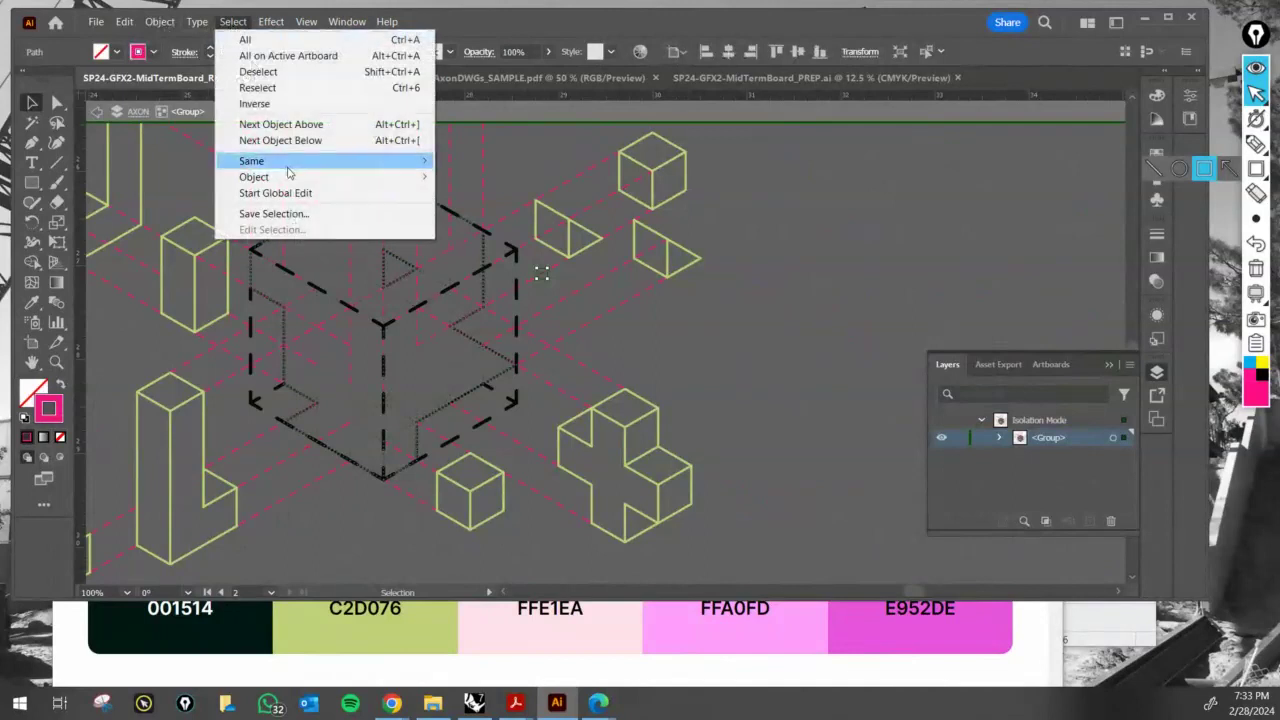
mouse_move(308, 167)
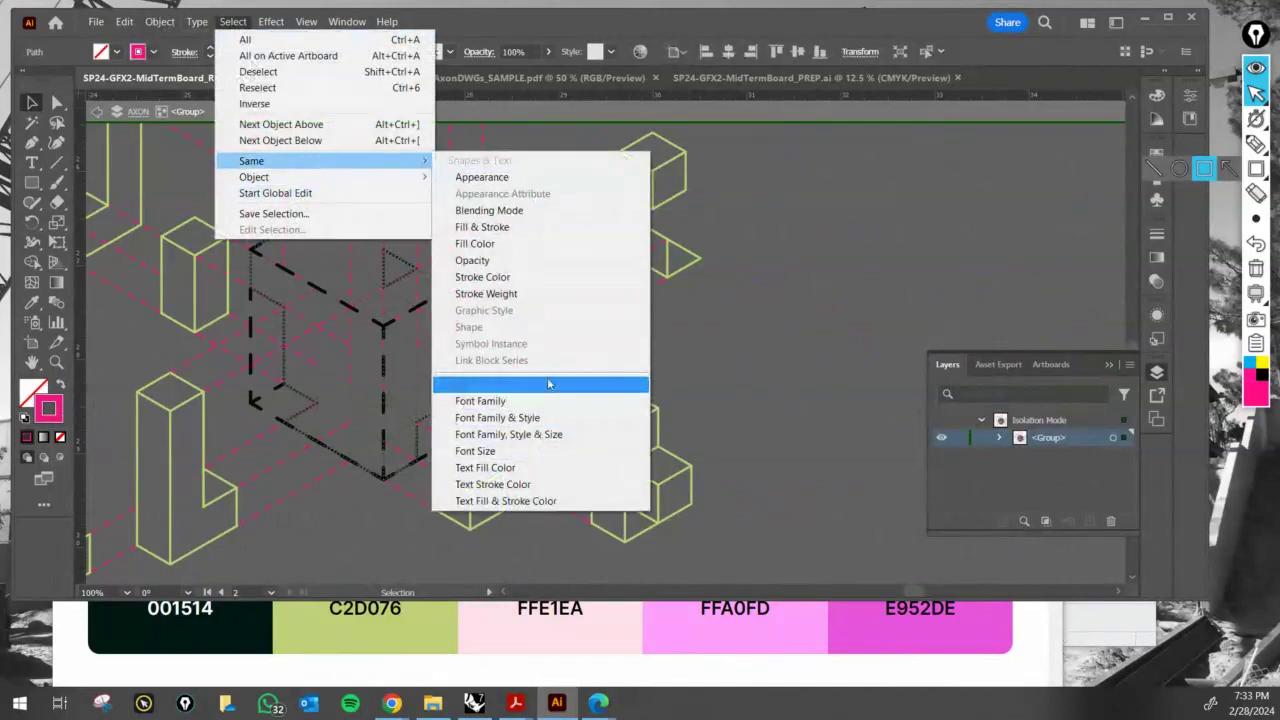
click(534, 228)
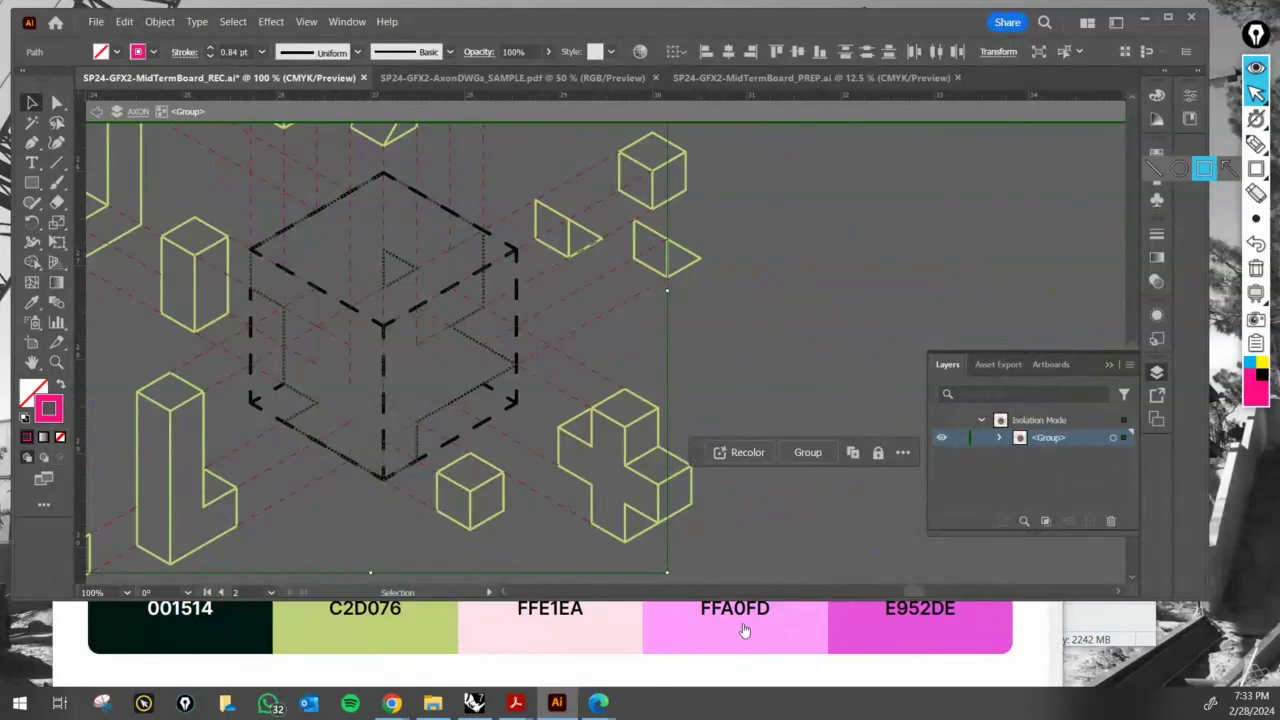
- Copy the magenta E952DE from the Coolors palette, apply it as the selected projection lines' stroke colour, and exit group isolation
click(886, 621)
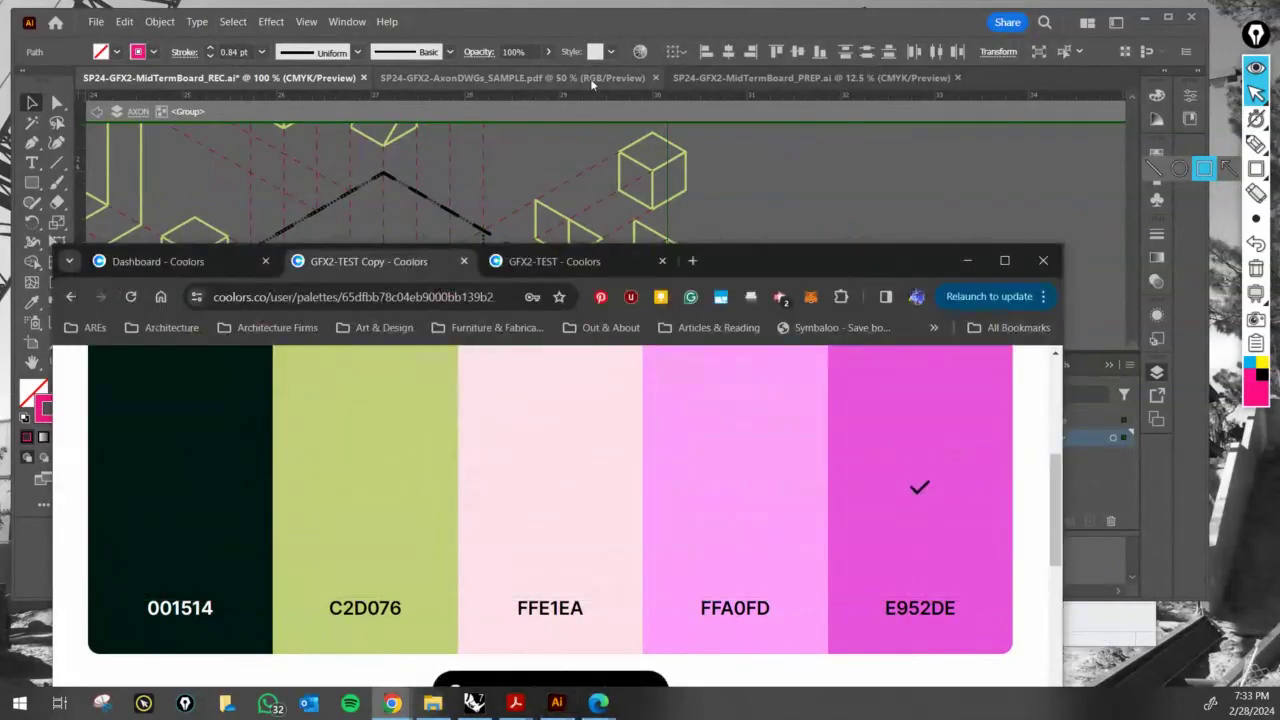
click(618, 25)
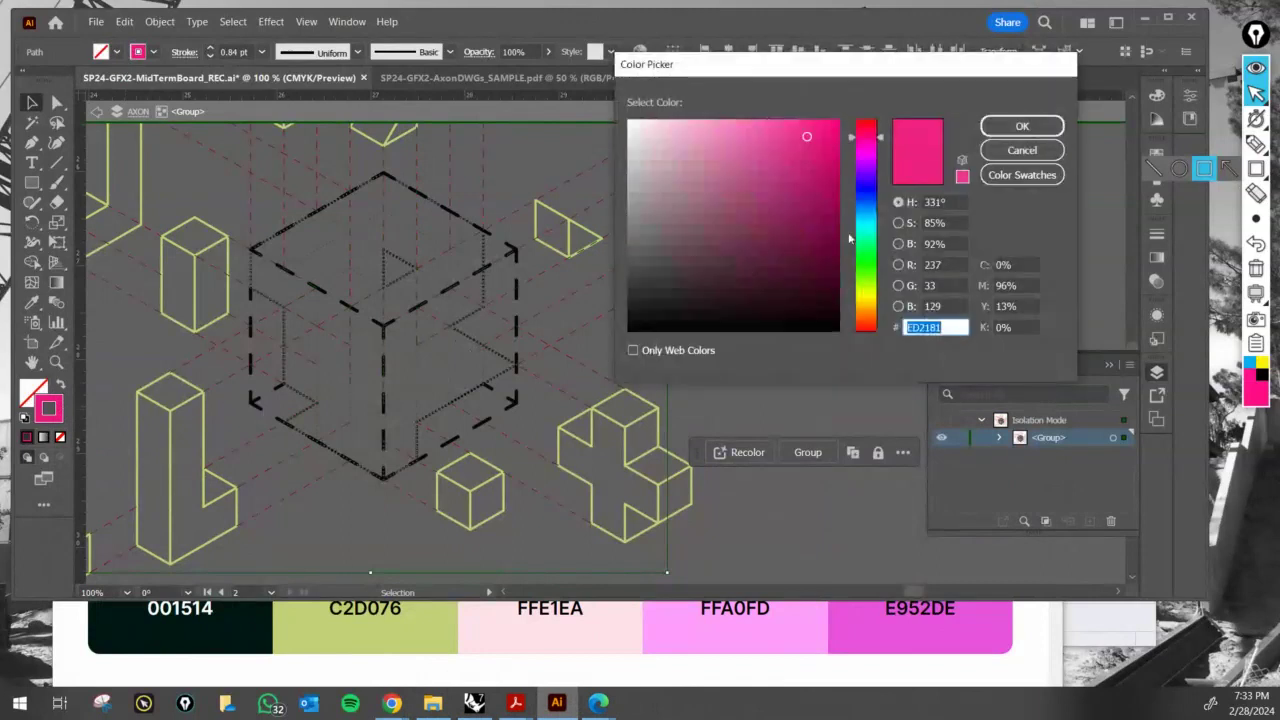
key(ctrl+v)
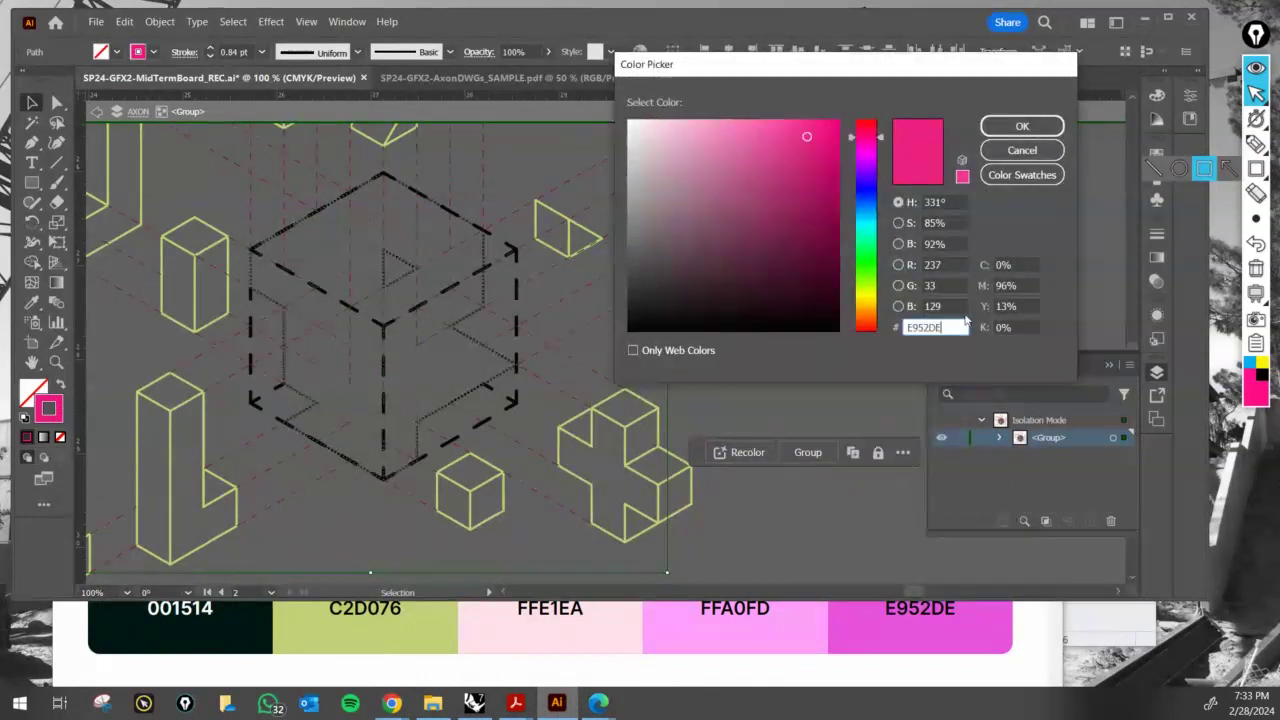
click(1022, 130)
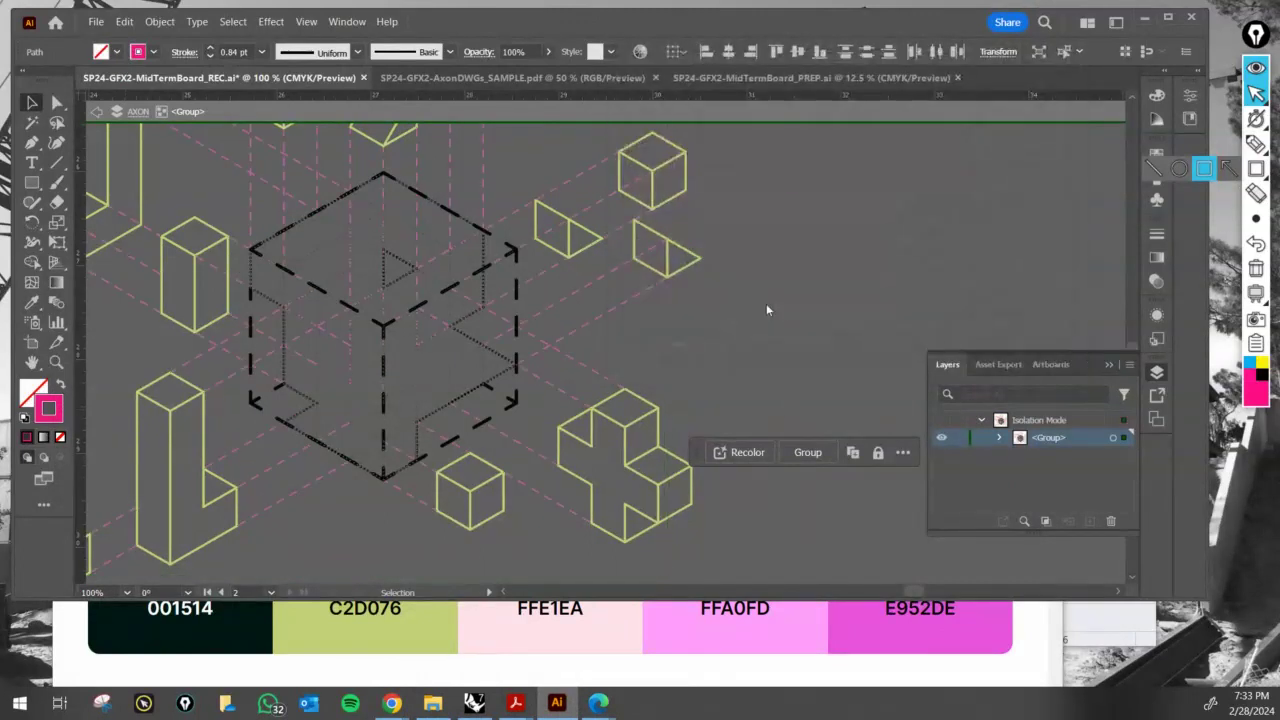
double_click(775, 307)
- Move the axonometric group onto the dark artboard, into the empty area above the section and elevation drawings
alt+scroll(787, 308, down, 6)
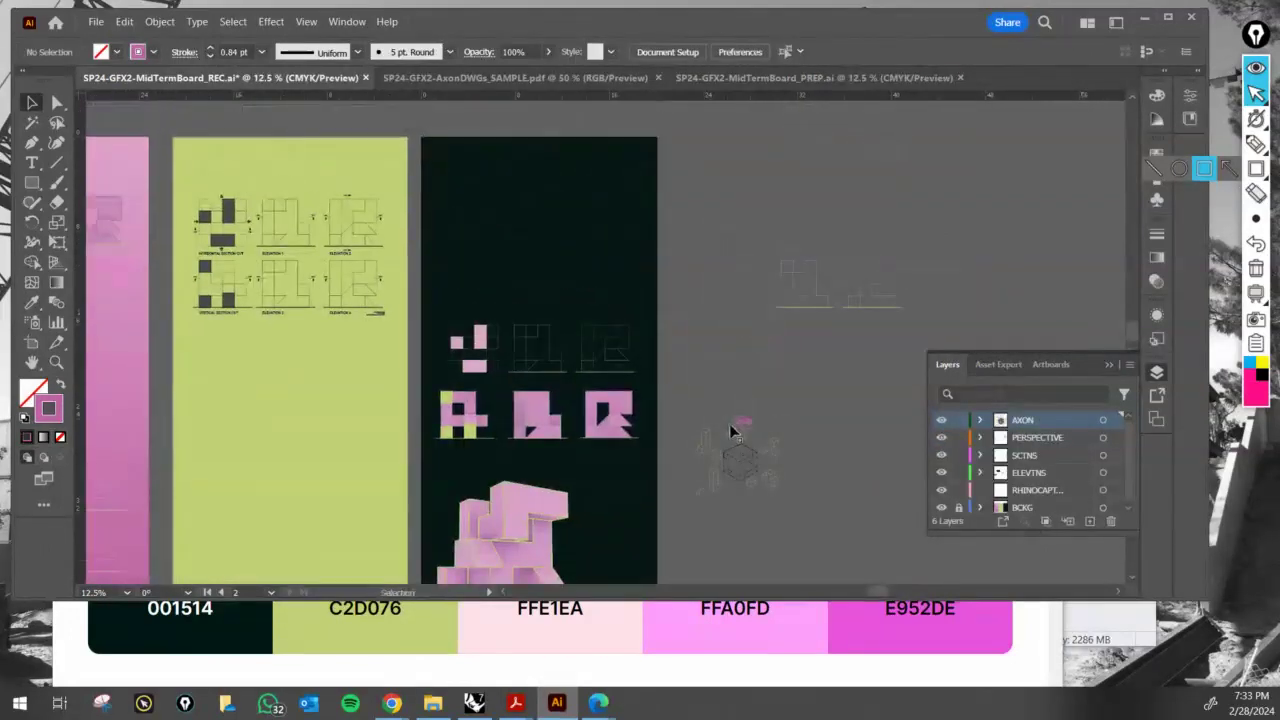
mouse_move(729, 423)
mouse_down()
mouse_move(684, 316)
mouse_move(640, 295)
mouse_move(585, 198)
mouse_up()
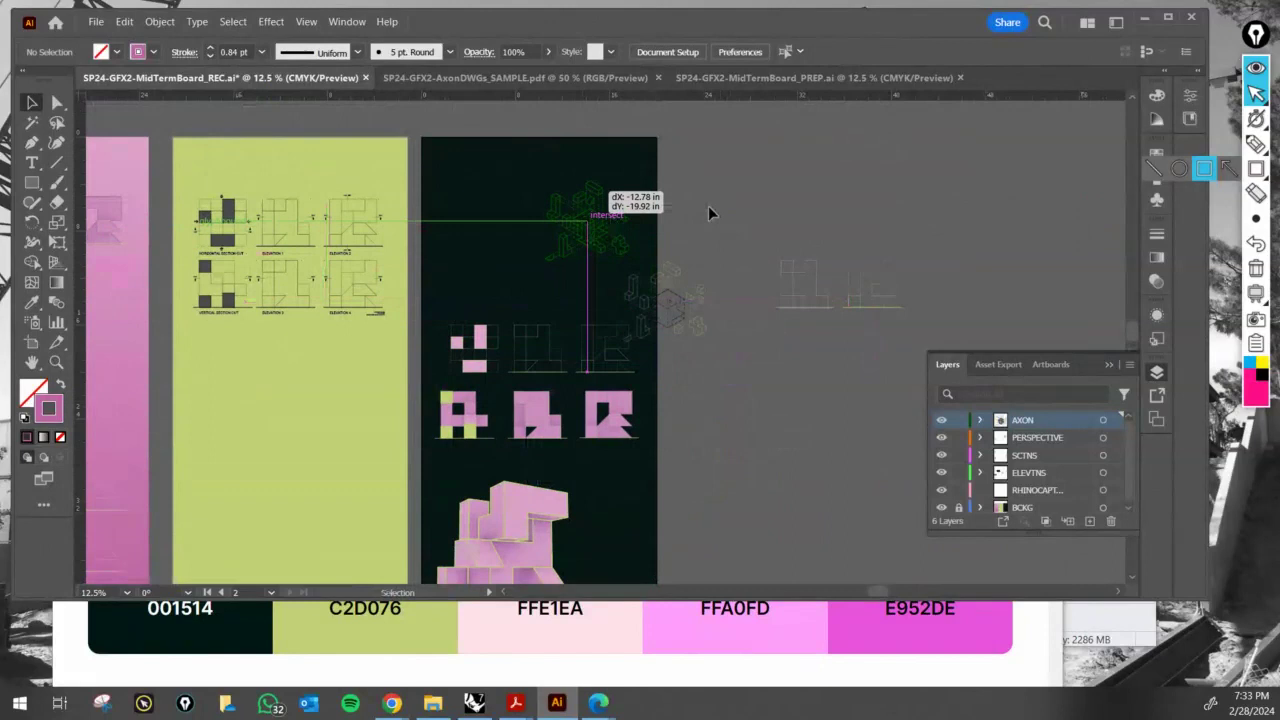
drag(708, 213, 663, 216)
- Isolate the axonometric group and select every path with the same fill and stroke as the central cube's heavy black dashed outline
alt+scroll(663, 216, up, 4)
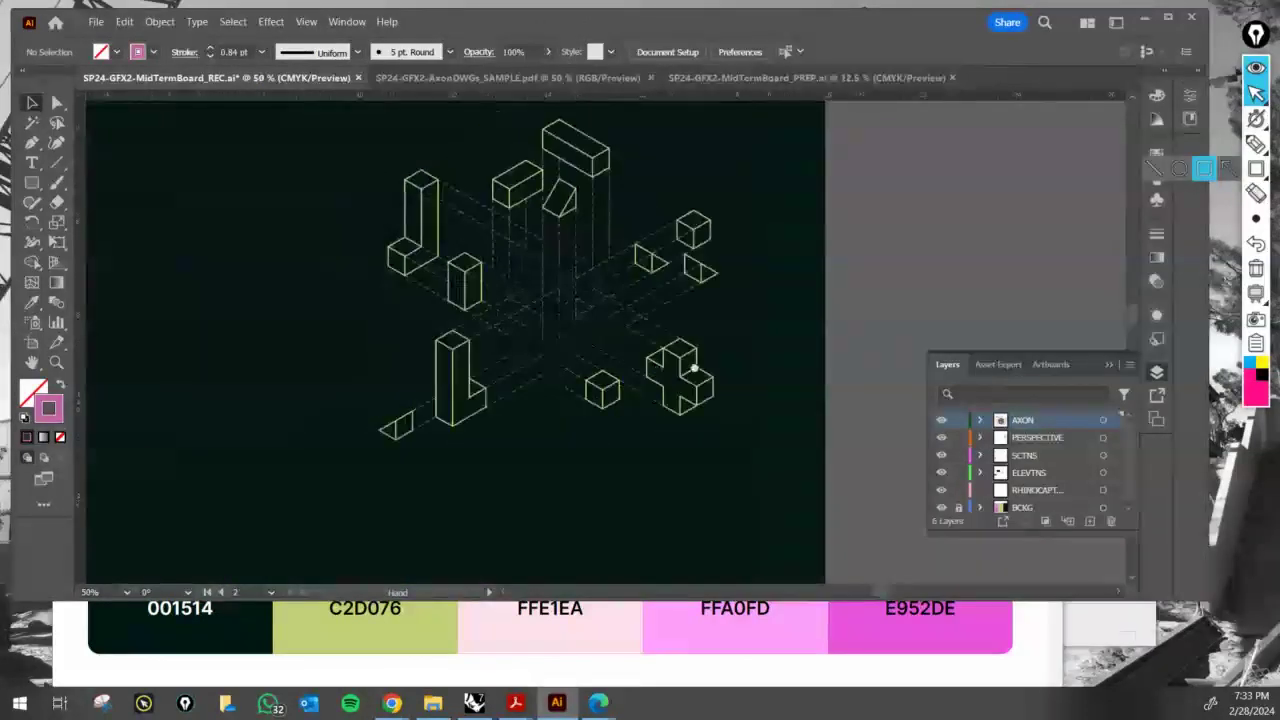
alt+scroll(616, 318, up, 3)
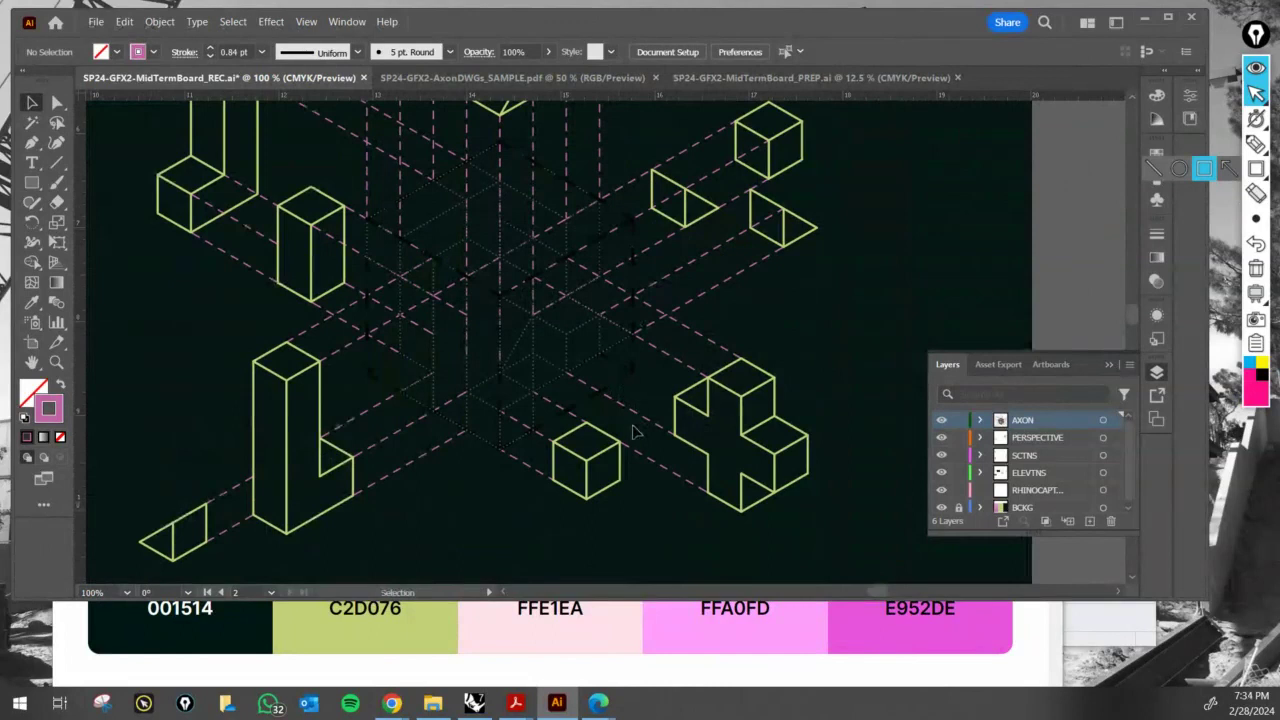
click(626, 384)
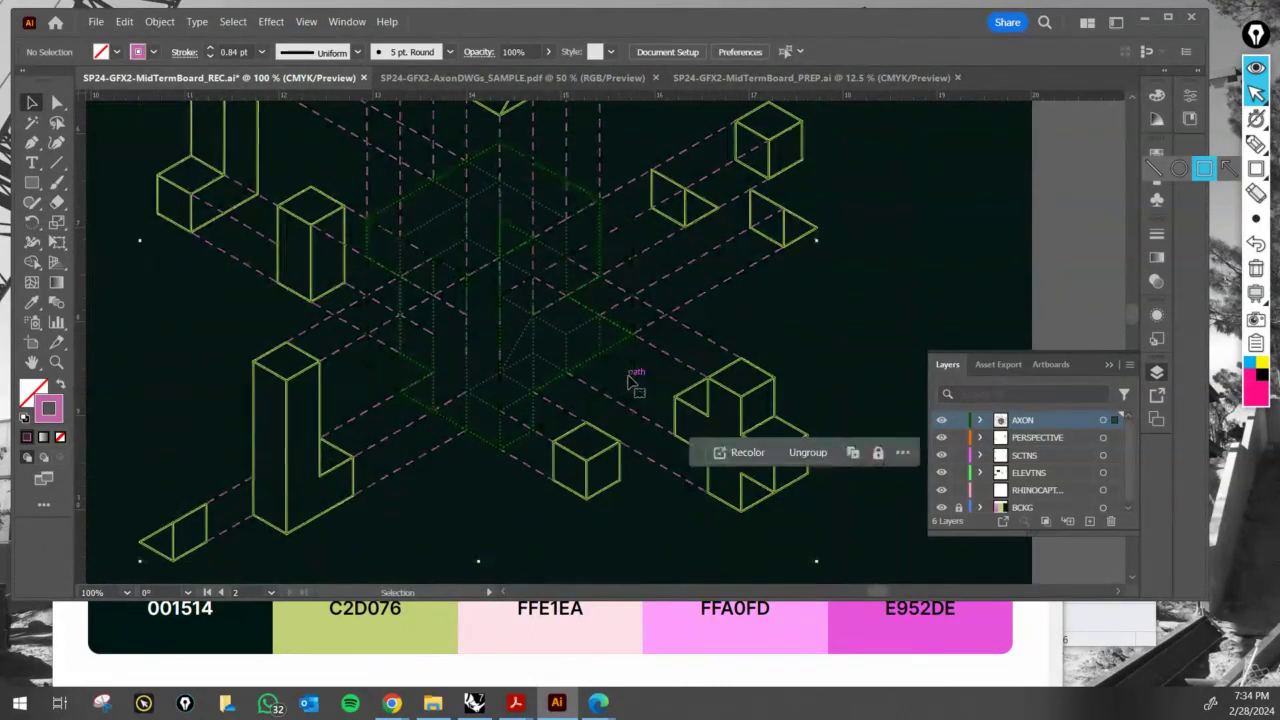
double_click(630, 383)
click(628, 384)
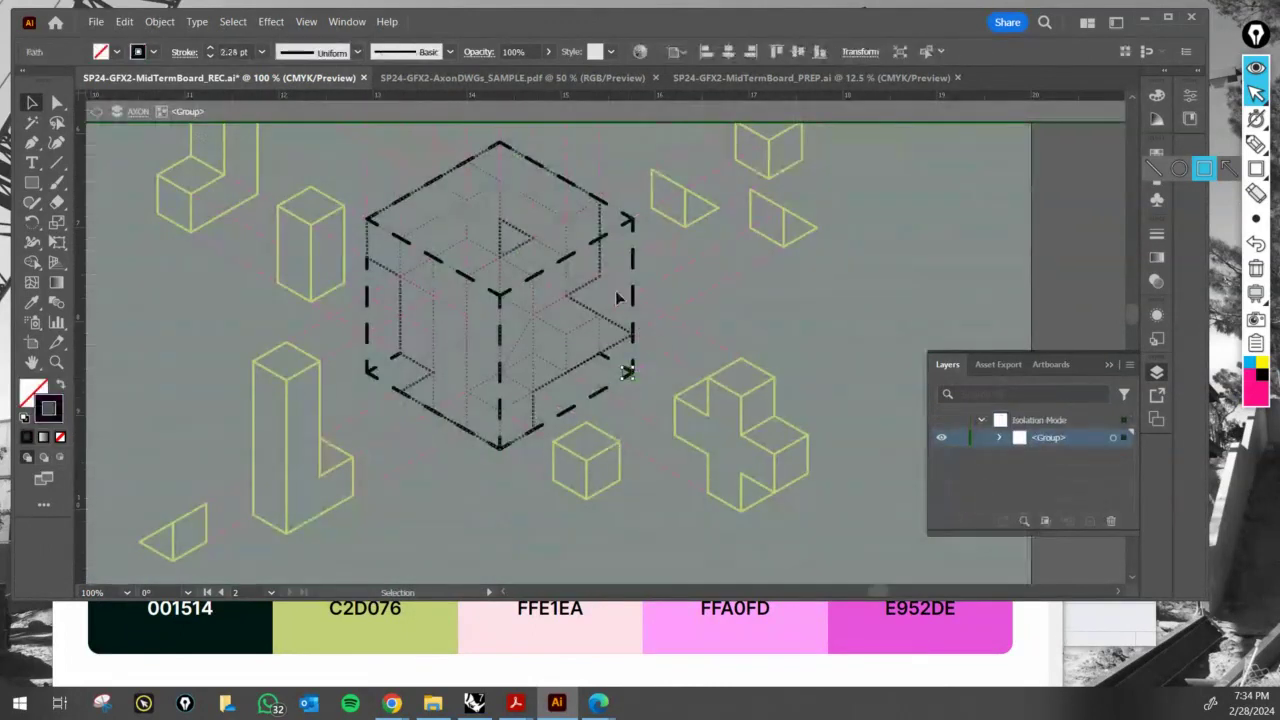
click(230, 22)
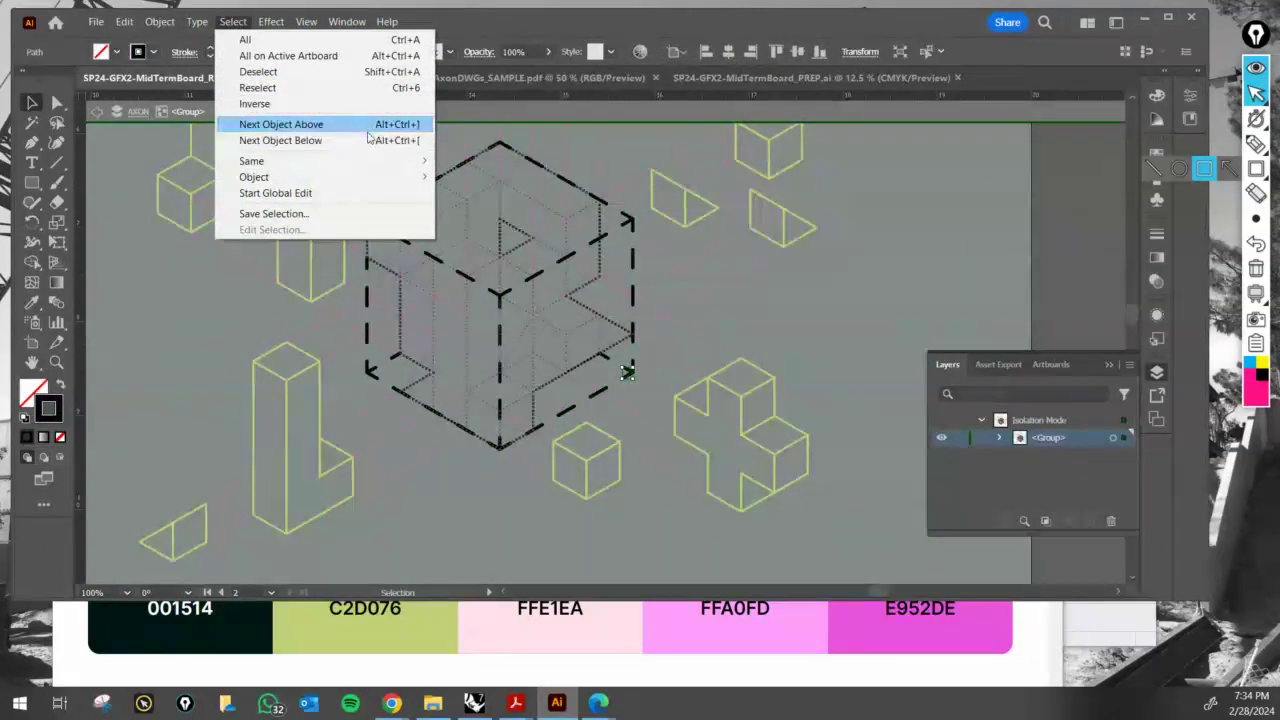
mouse_move(410, 161)
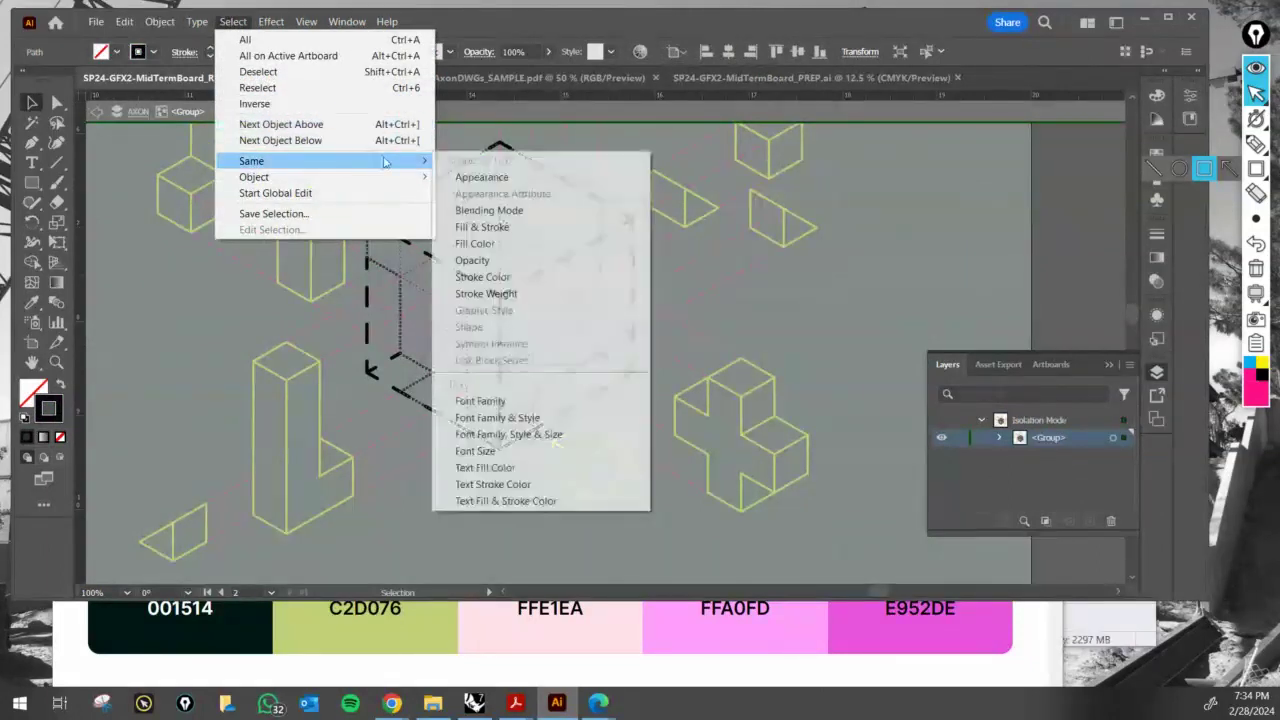
click(545, 230)
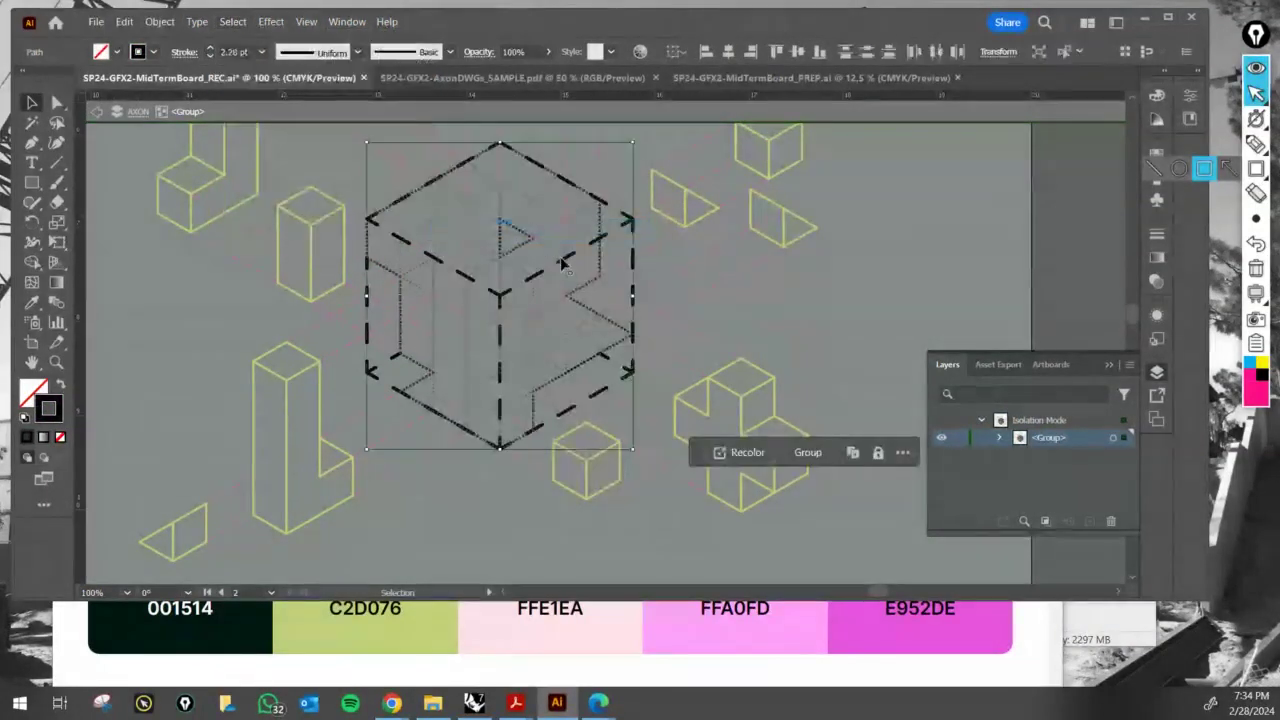
- Set the selected dashed cube outline's stroke colour to white FFFFFF and exit group isolation
double_click(55, 408)
text(ffffff)
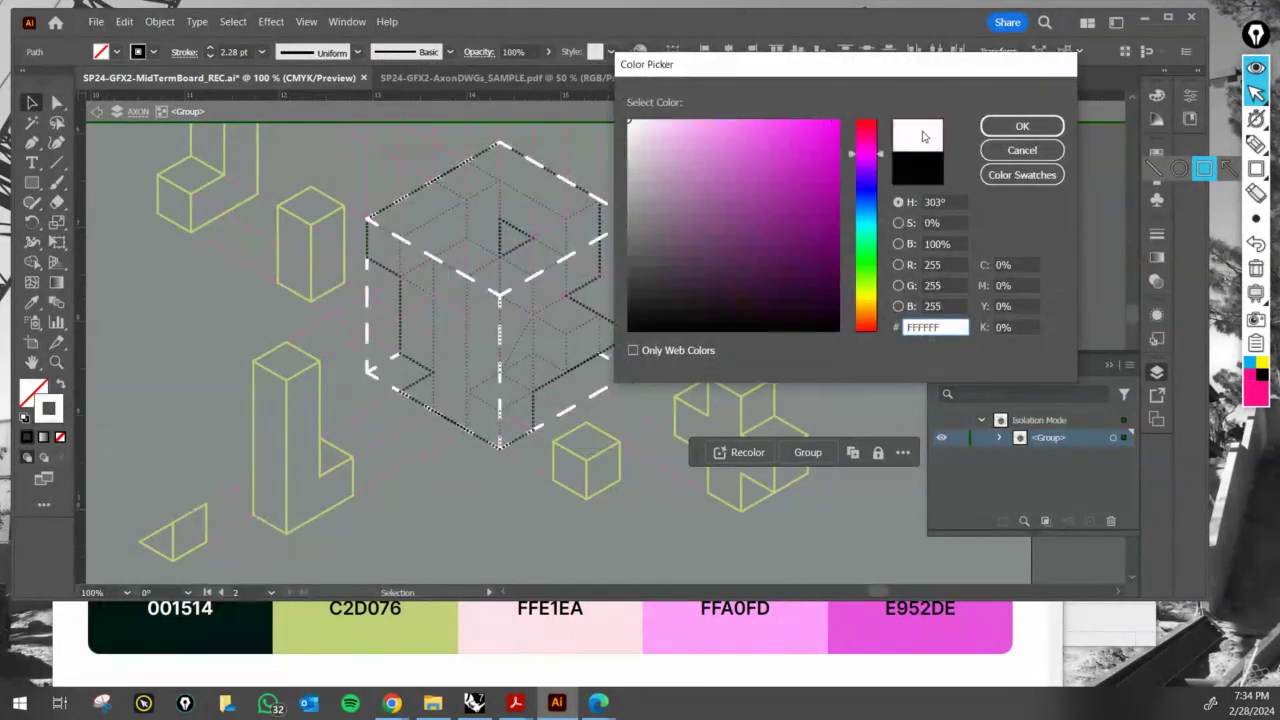
click(1020, 132)
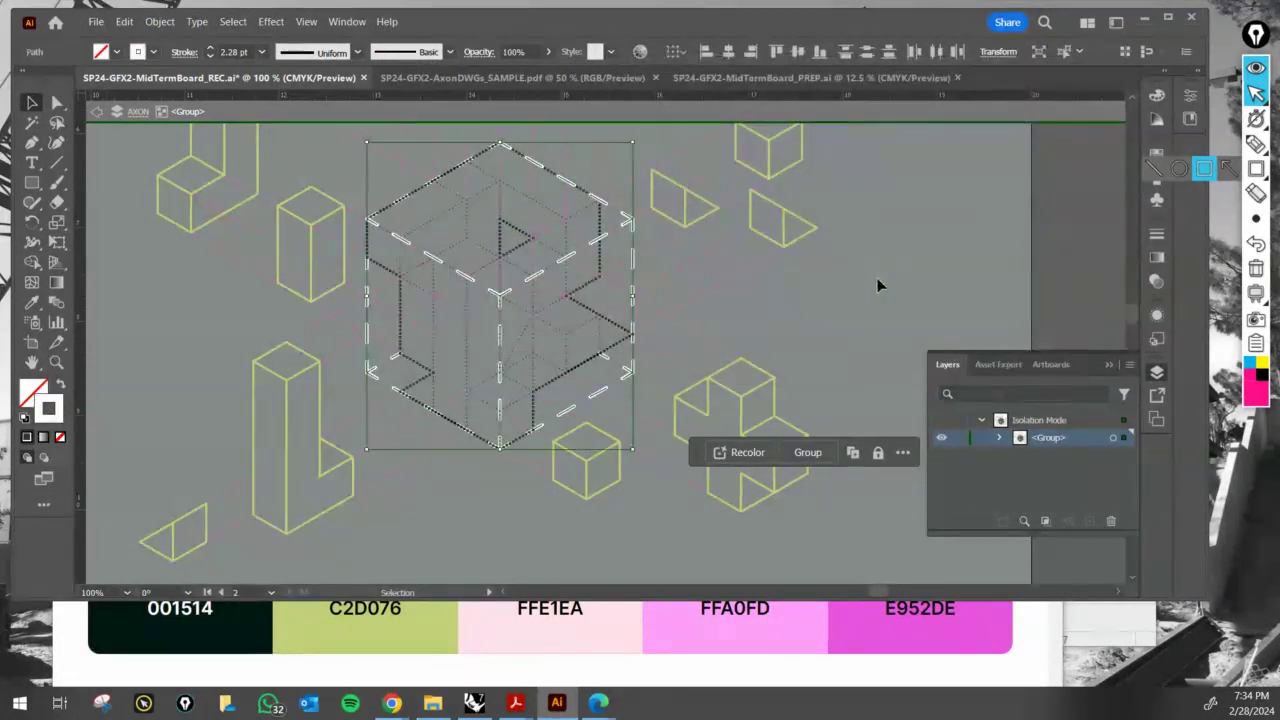
double_click(711, 349)
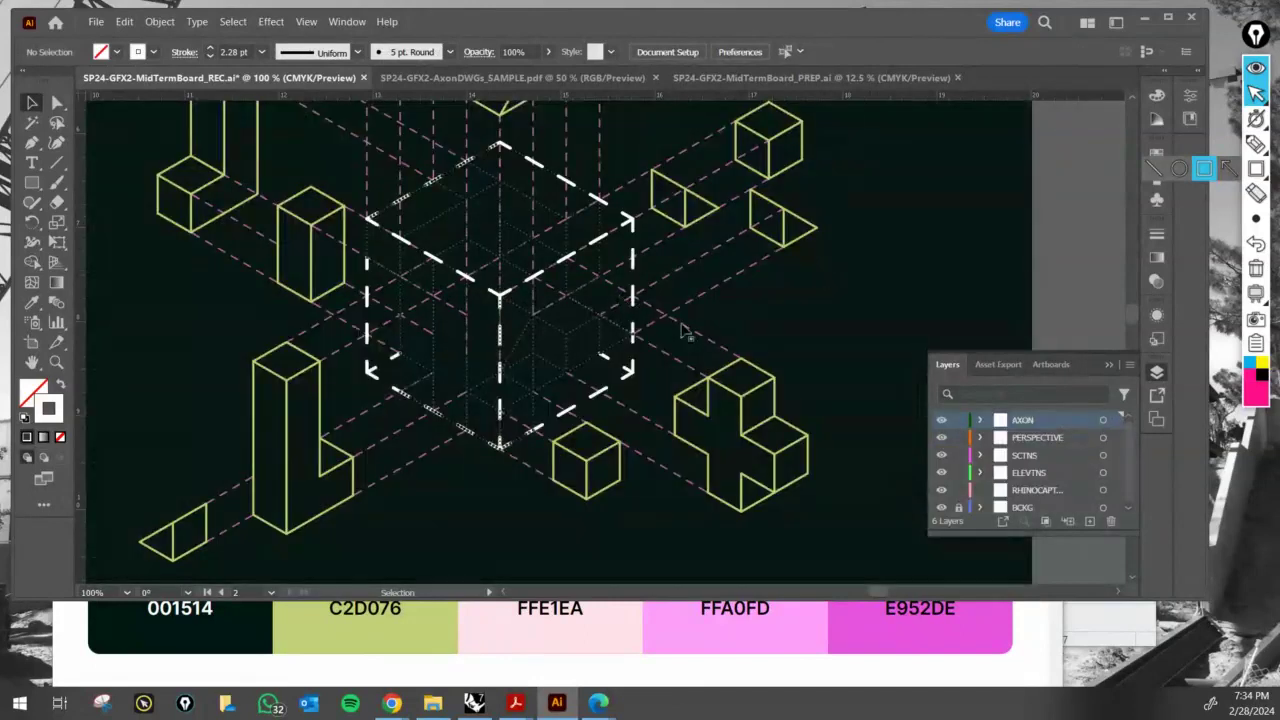
- Isolate the axonometric group and select every path with the same fill and stroke as one large black square of the dotted outline
alt+scroll(476, 177, up, 1)
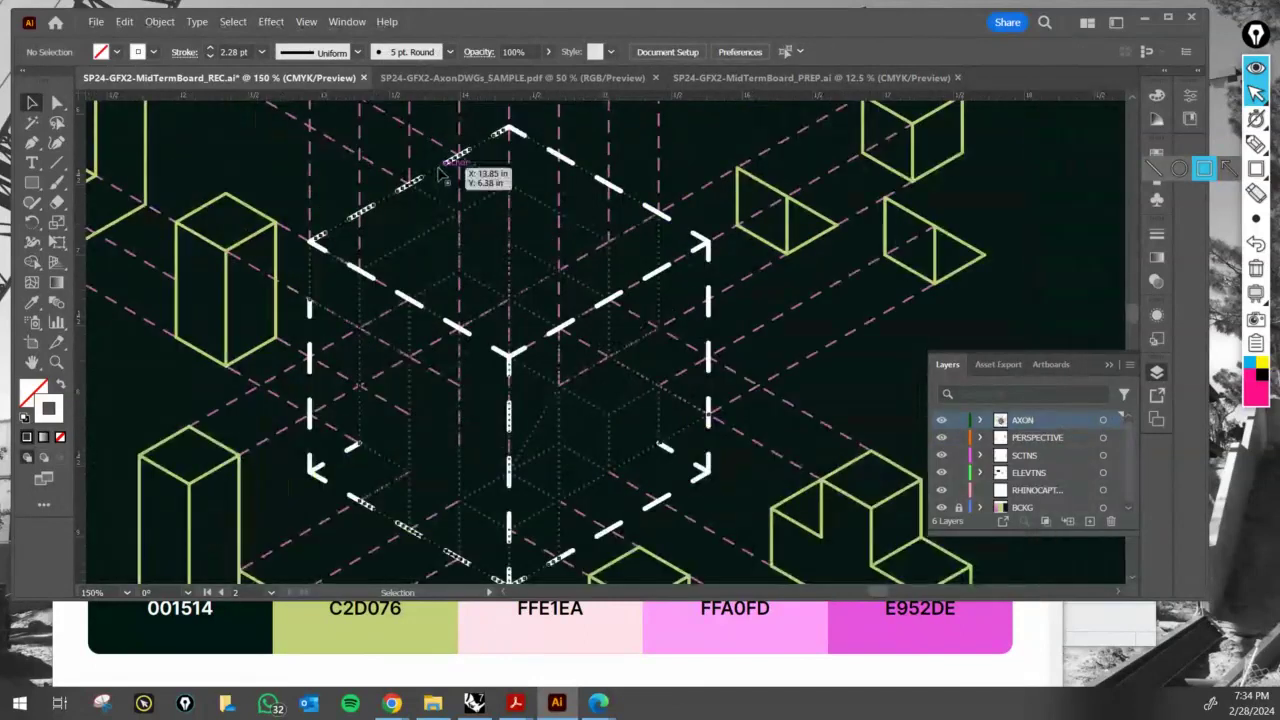
double_click(440, 172)
alt+scroll(346, 334, up, 4)
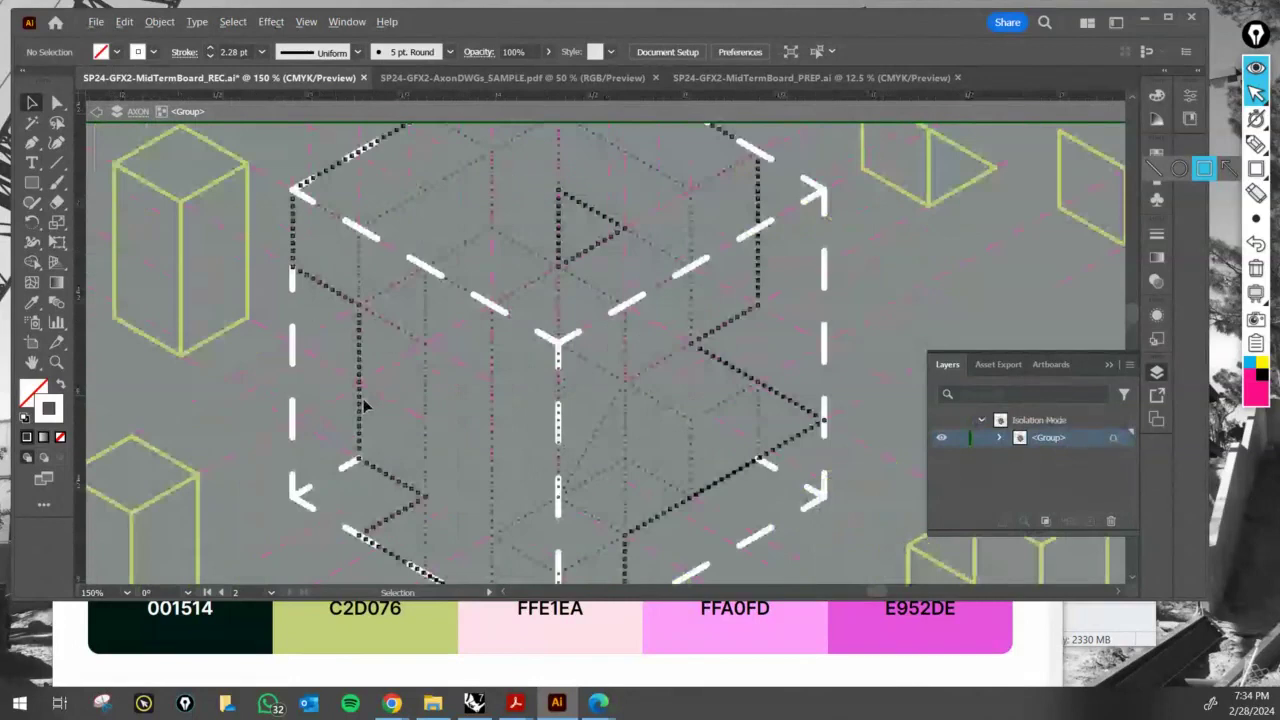
alt+scroll(362, 405, up, 4)
alt+scroll(476, 308, down, 5)
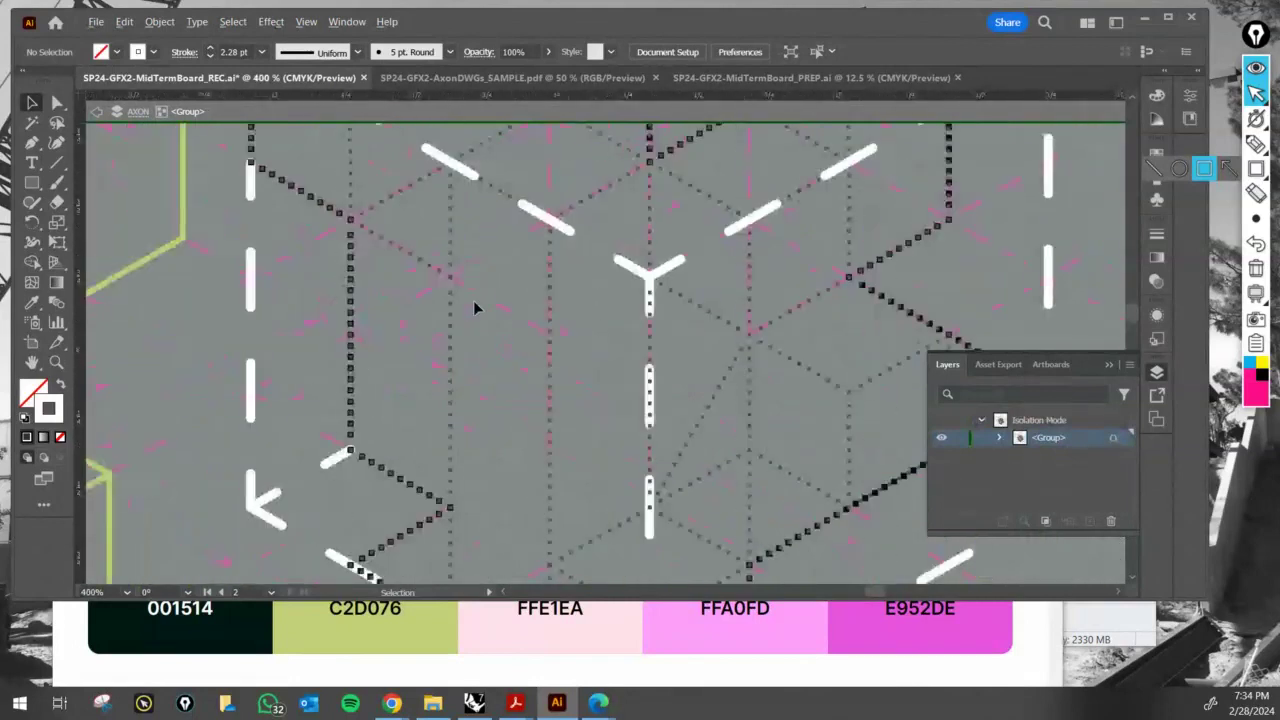
alt+scroll(764, 295, down, 1)
drag(657, 409, 522, 510)
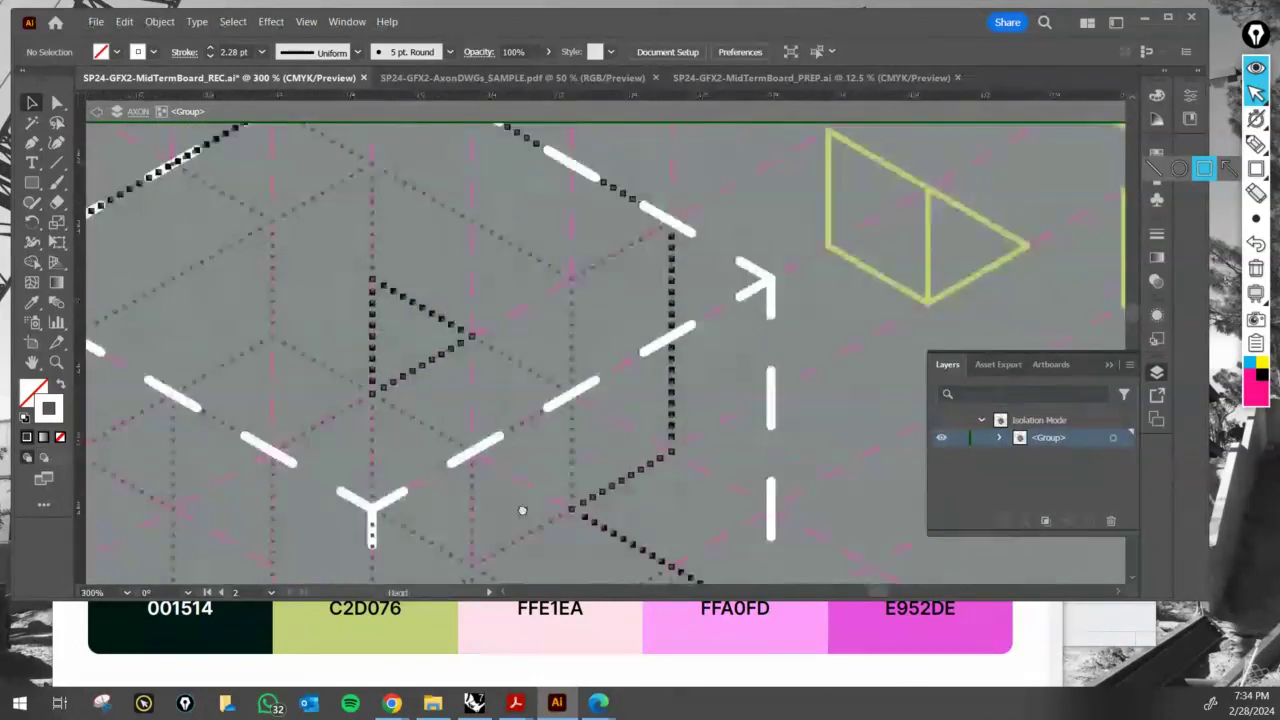
alt+scroll(690, 362, up, 2)
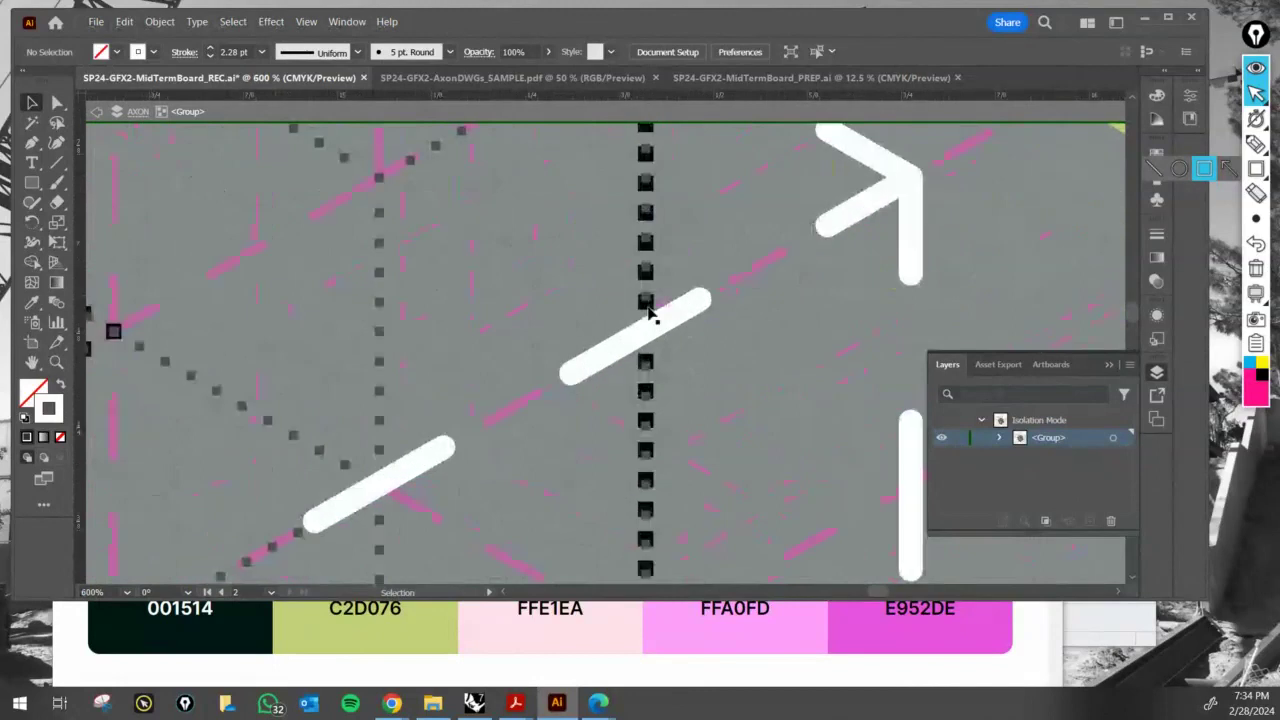
click(641, 306)
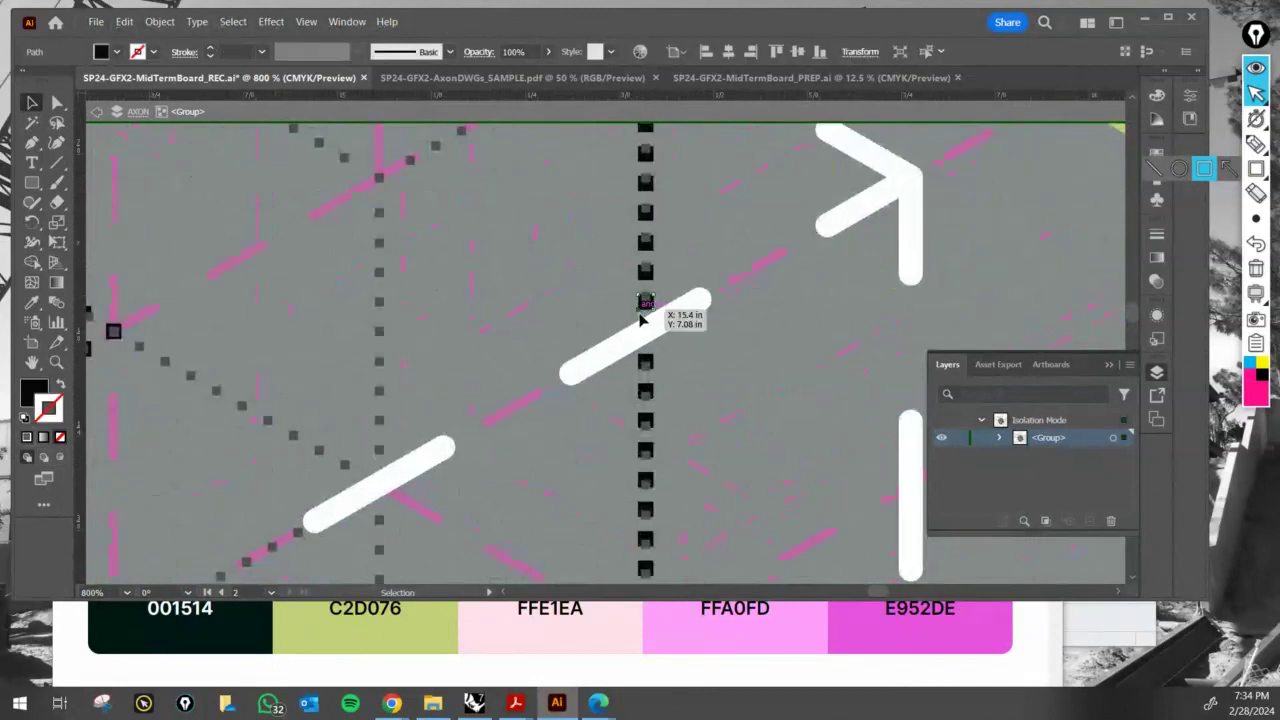
alt+scroll(643, 302, down, 2)
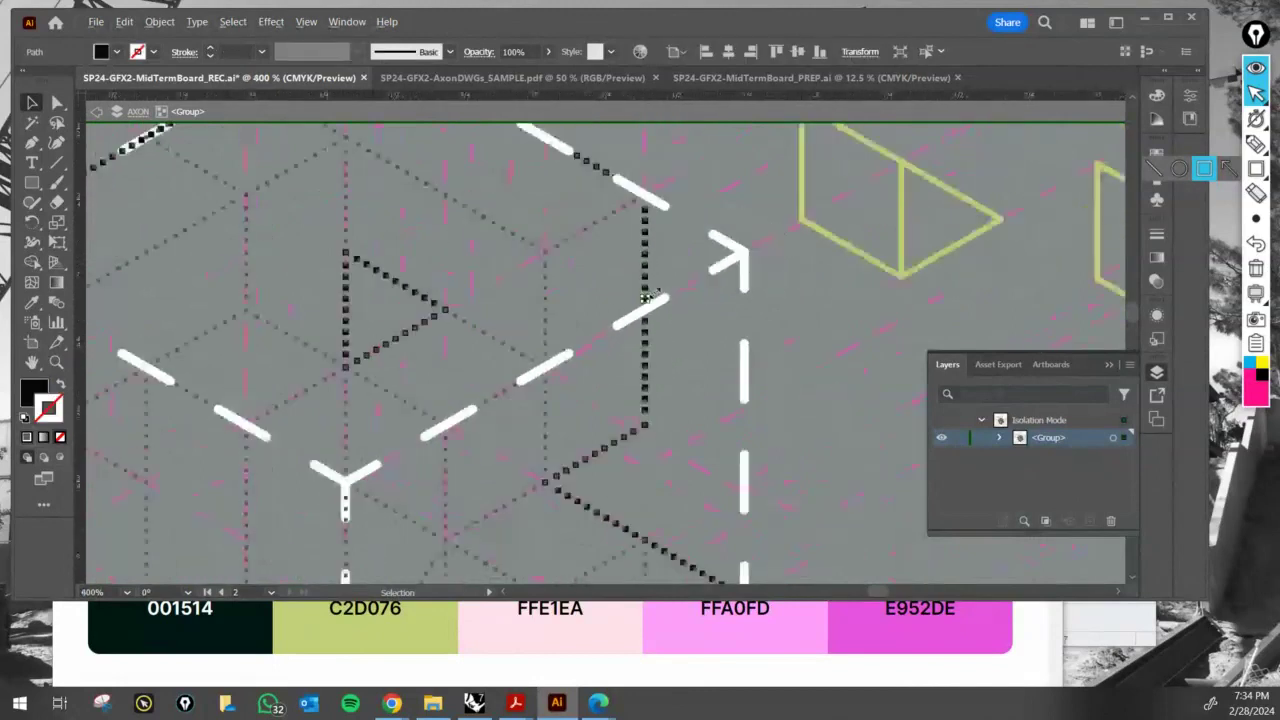
click(232, 22)
mouse_move(340, 161)
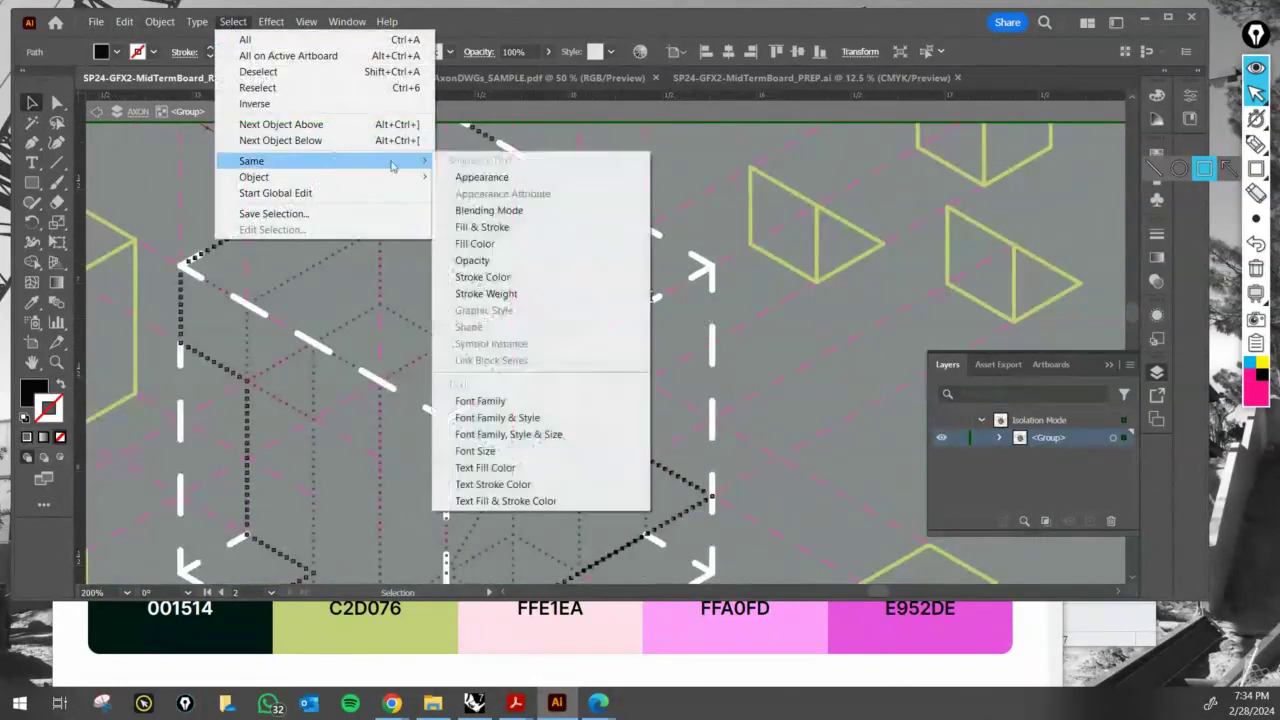
click(519, 228)
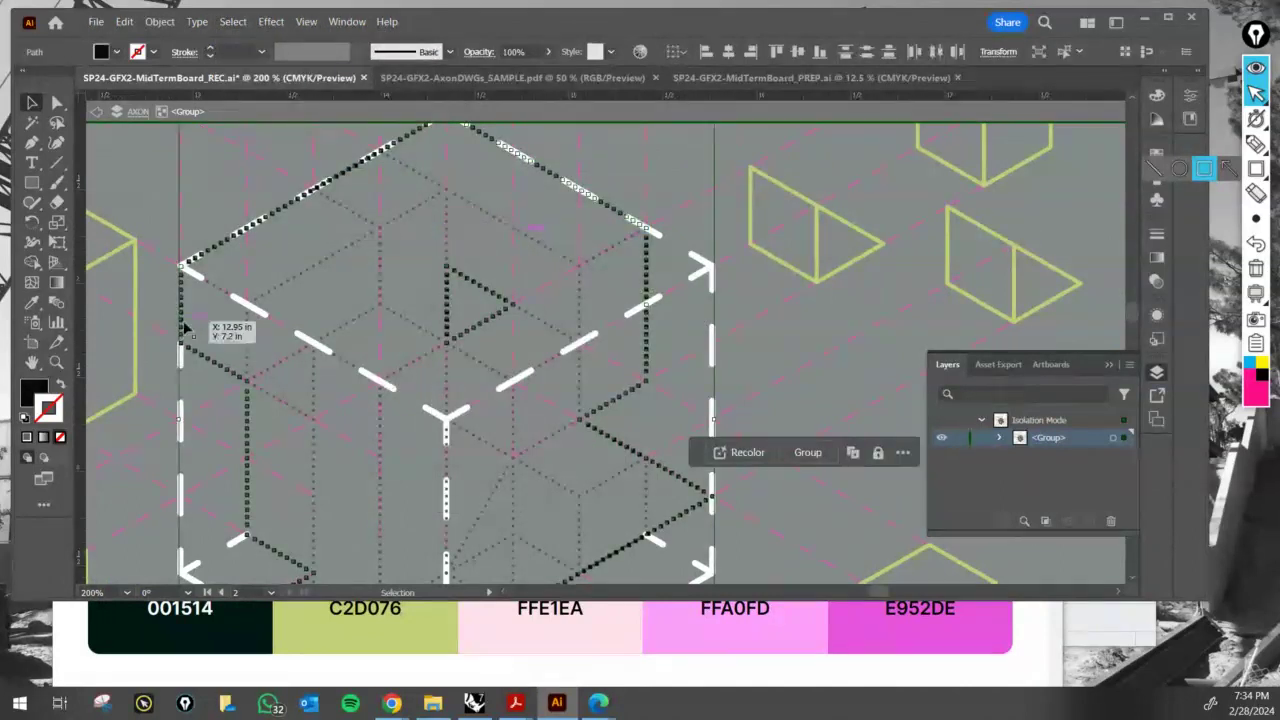
- Set the fill colour of the selected large dotted outline squares to white FFFFFF
alt+scroll(206, 372, down, 1)
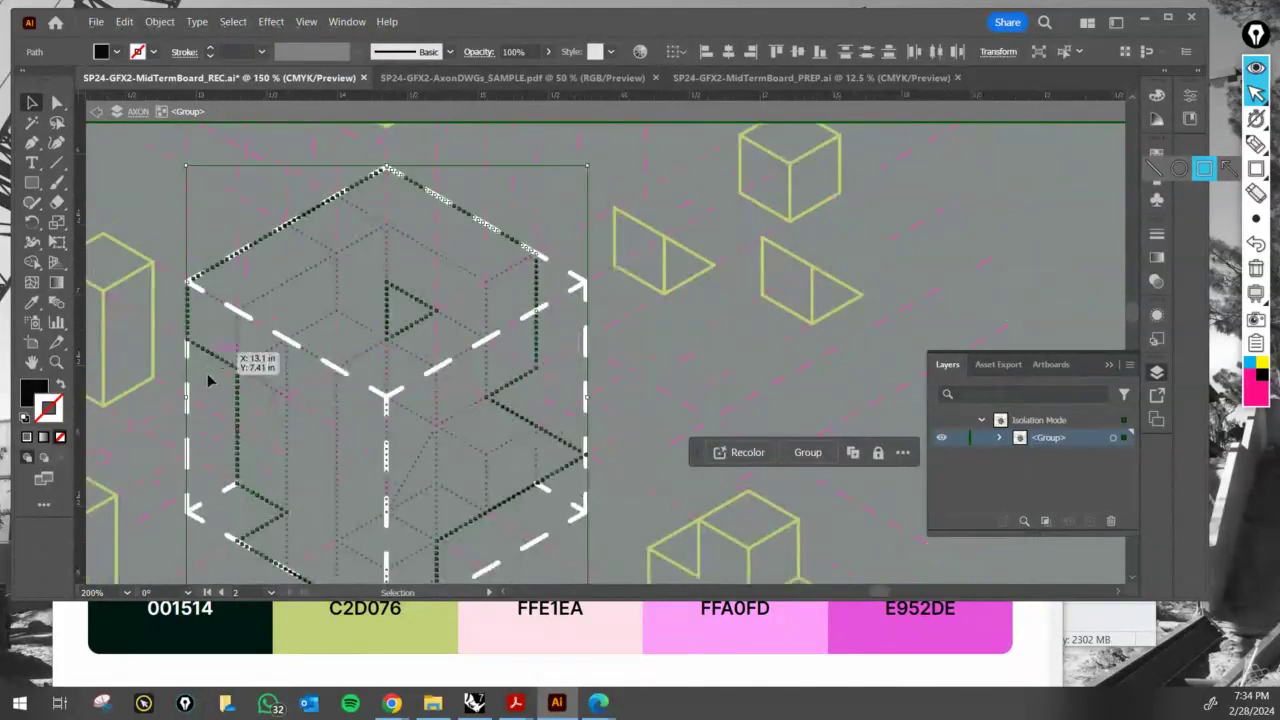
double_click(35, 392)
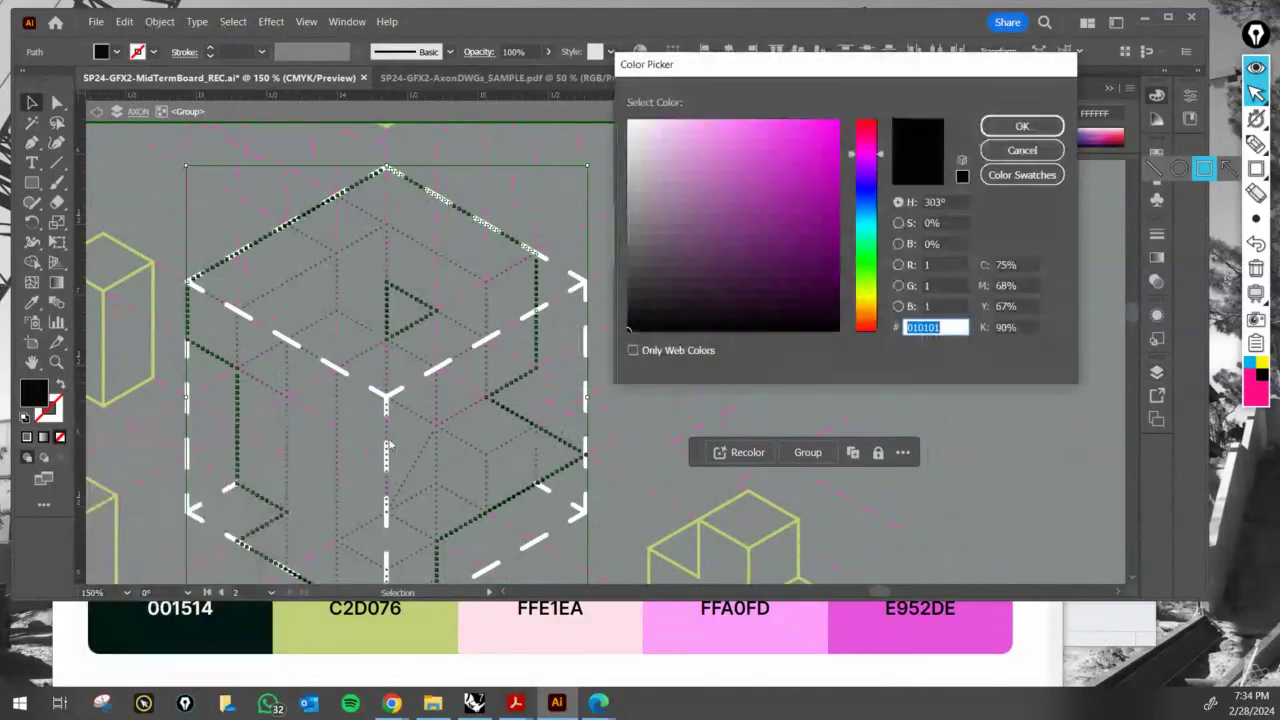
click(629, 121)
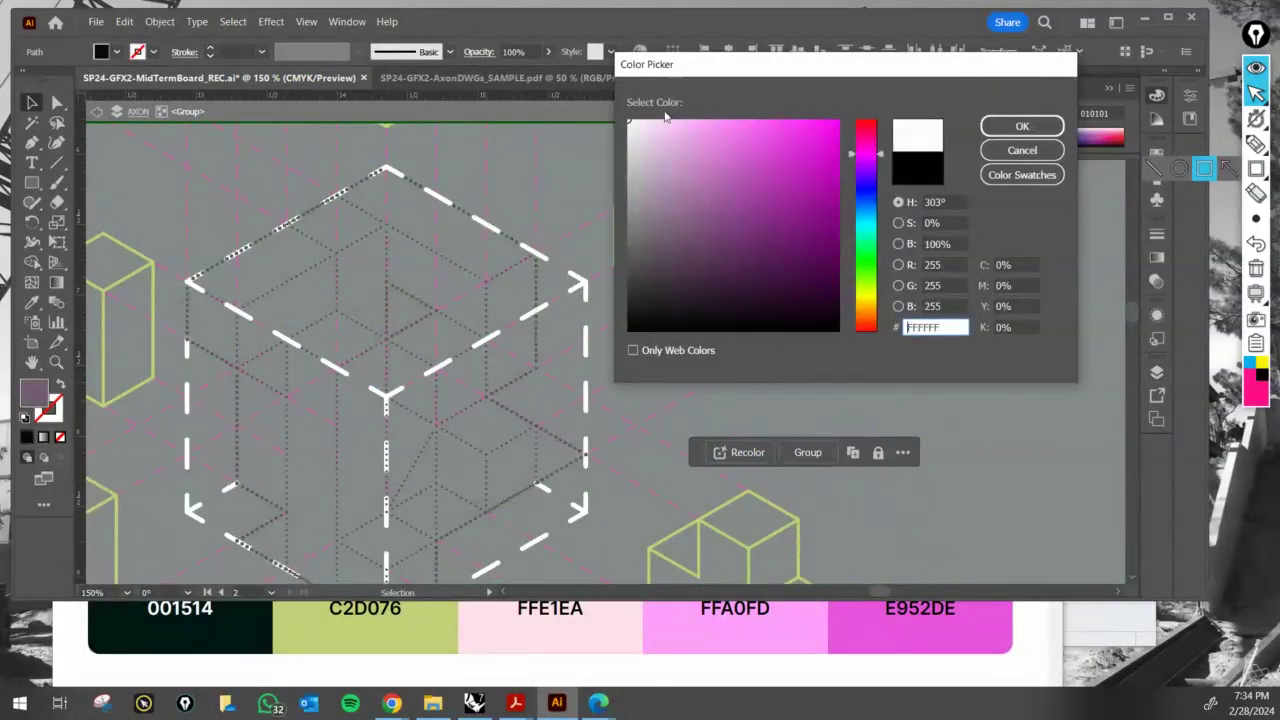
click(1026, 127)
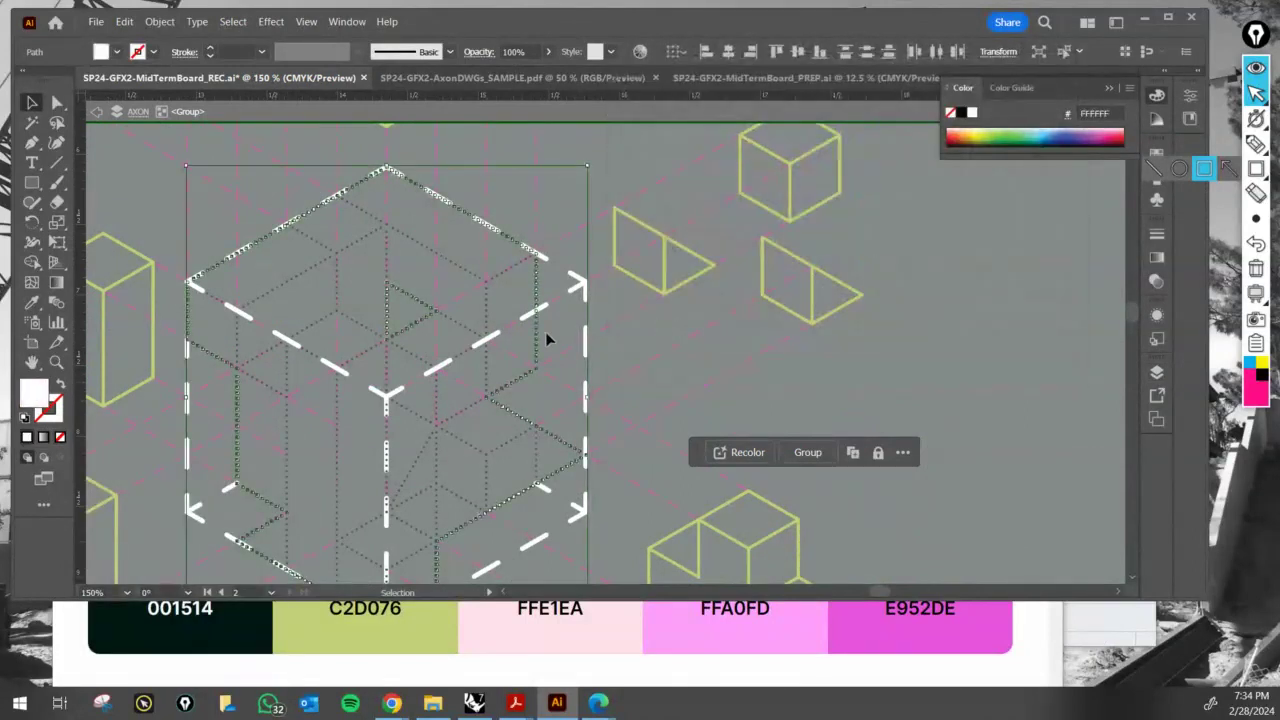
- Select every small dark grey dotted-line square by same fill and stroke, set their fill to DDDDDD, and exit group isolation
alt+scroll(415, 262, up, 4)
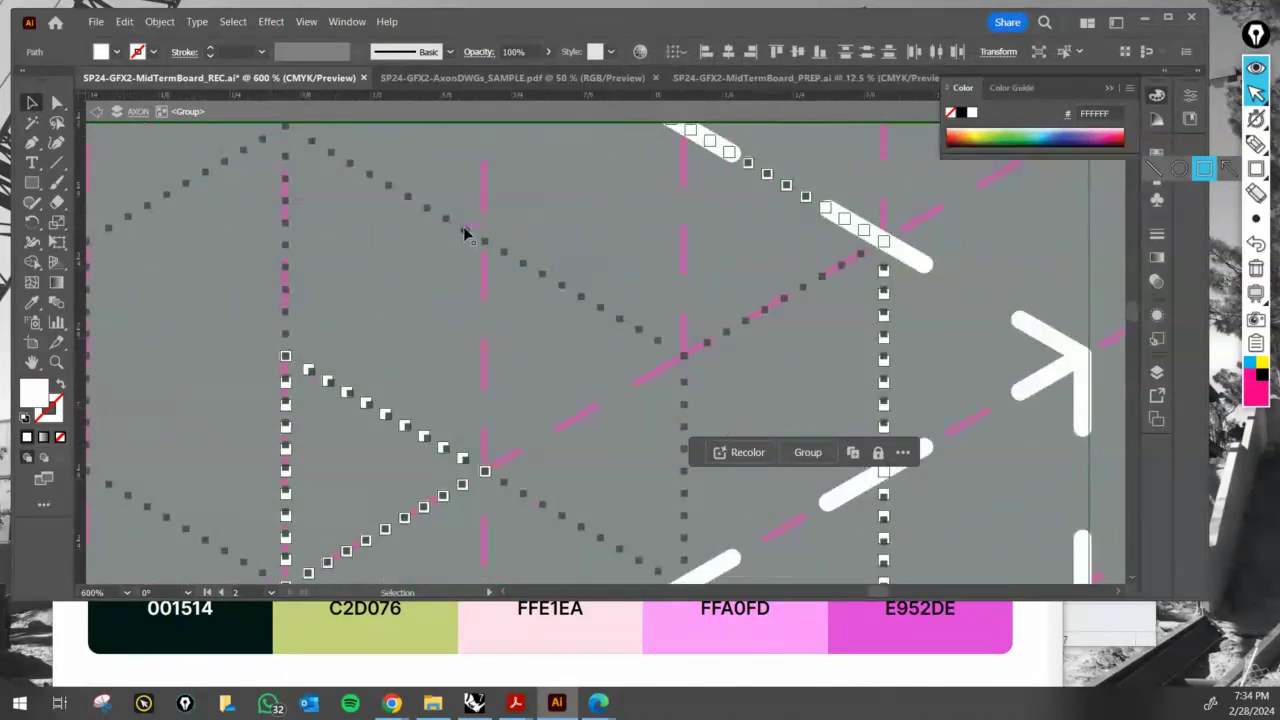
click(464, 233)
click(233, 21)
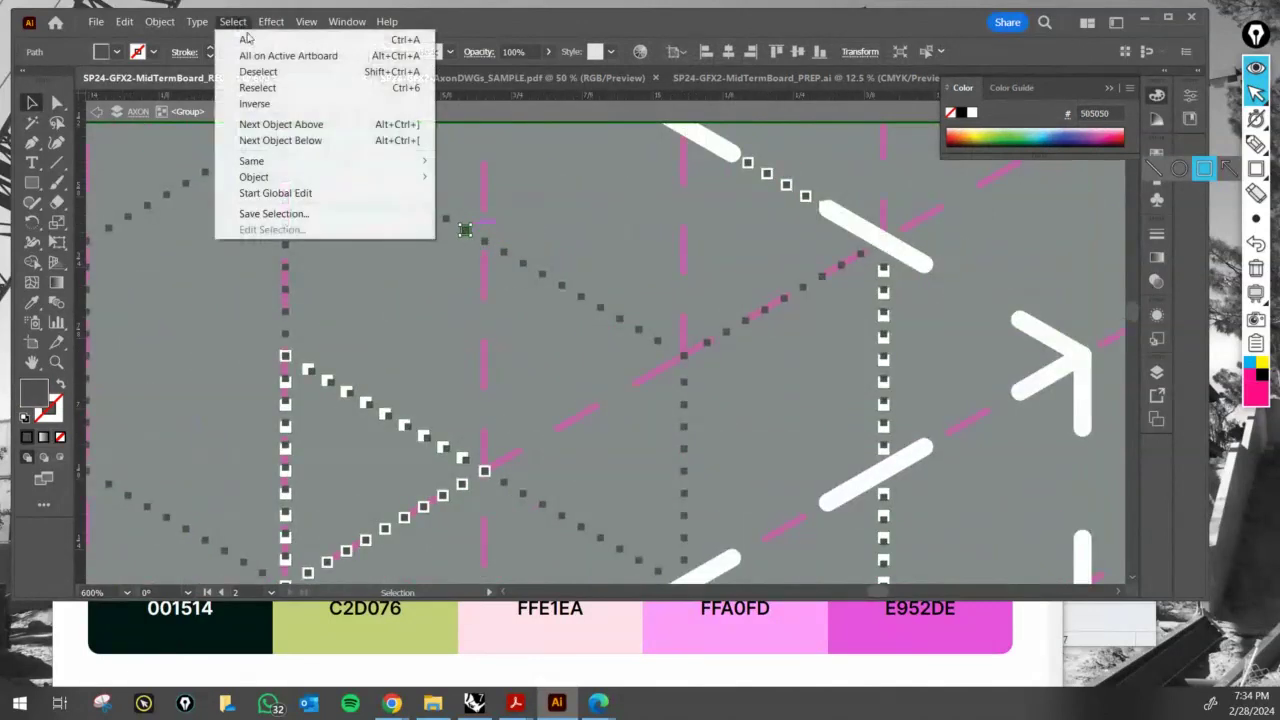
mouse_move(322, 162)
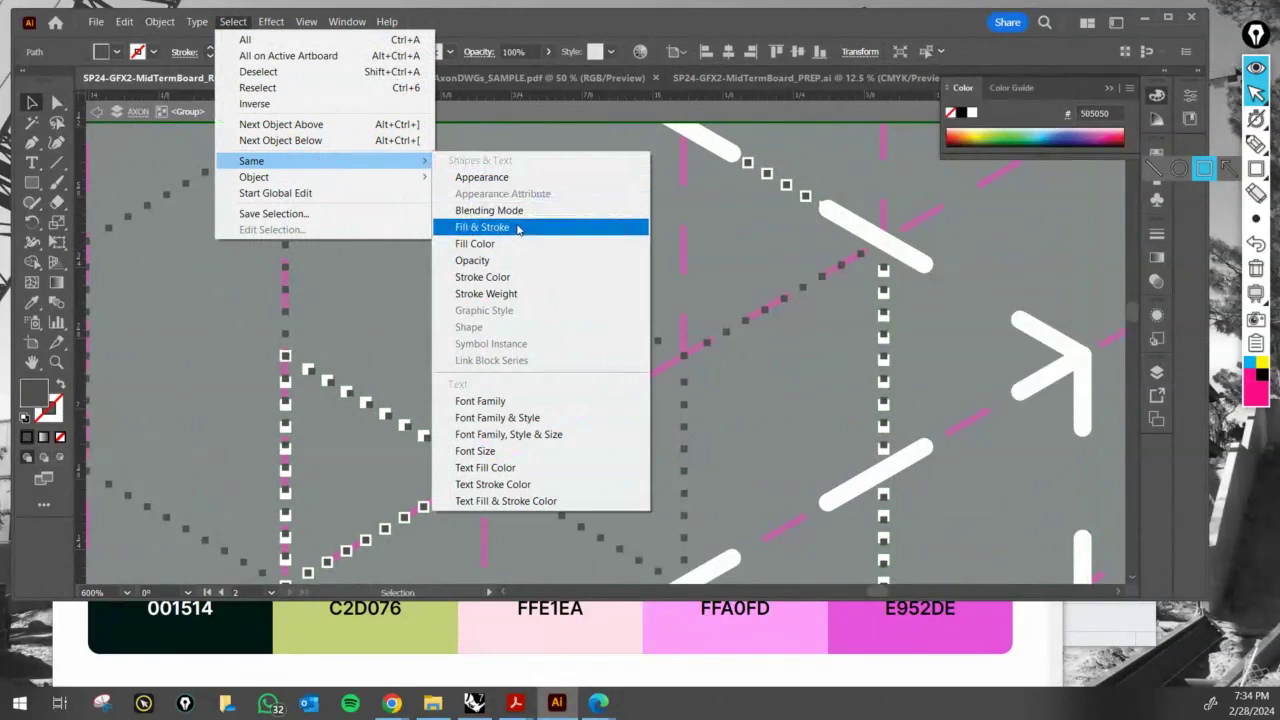
click(518, 228)
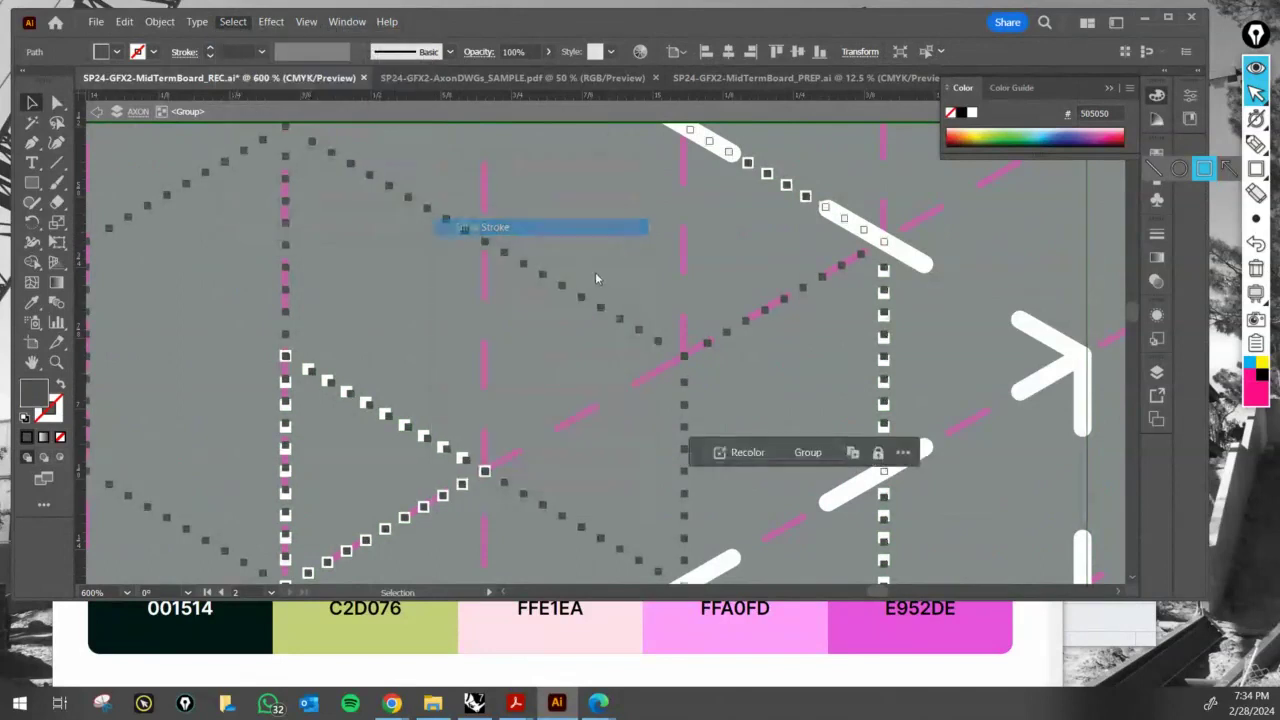
double_click(34, 390)
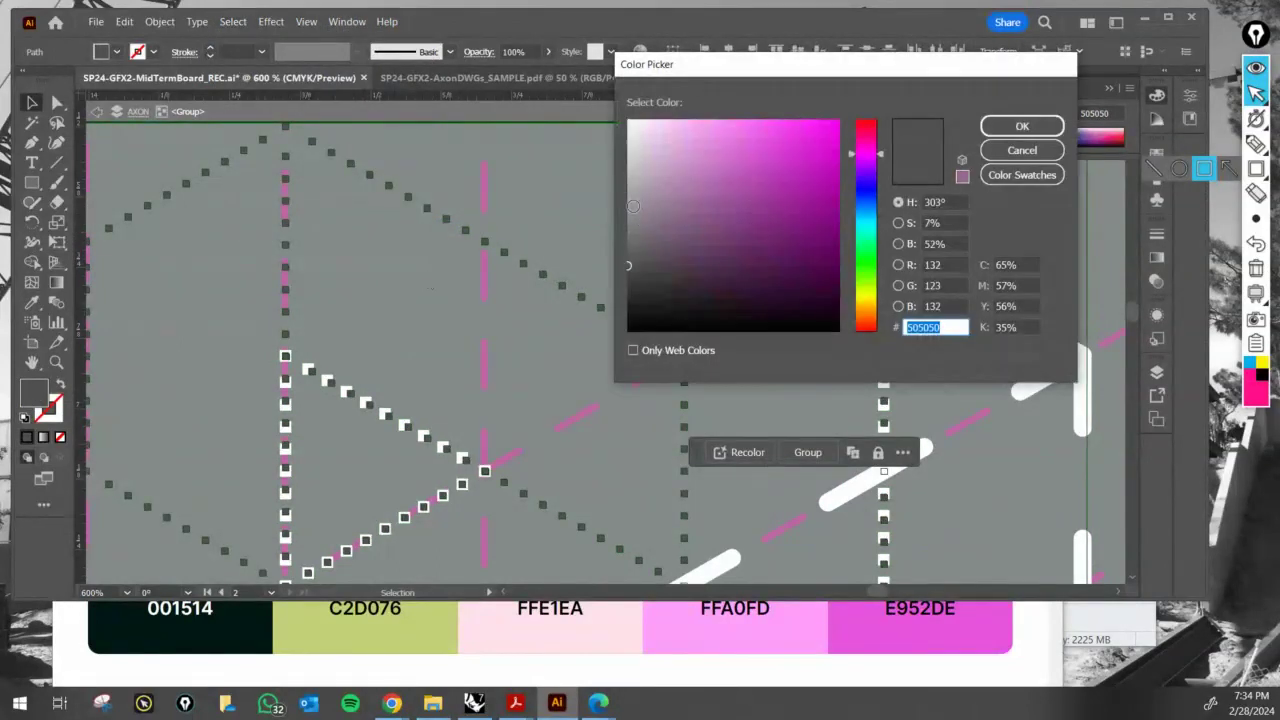
text(DDDDDD)
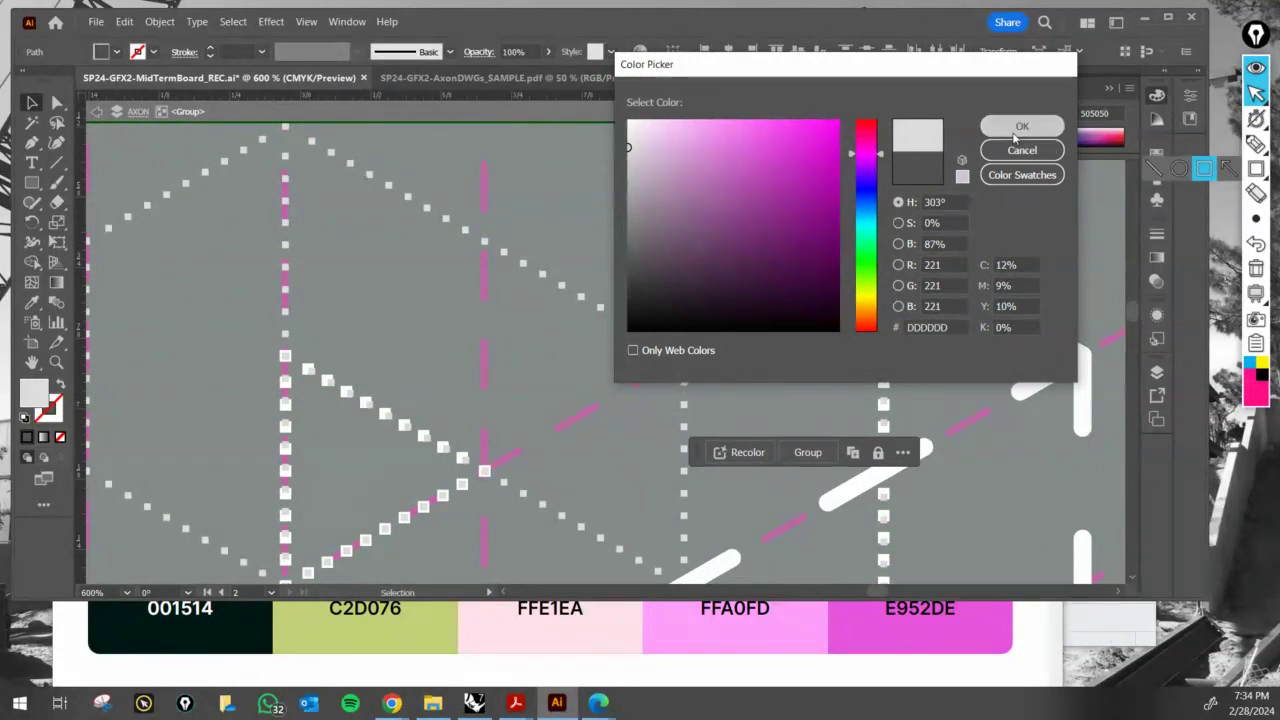
click(1018, 128)
click(383, 313)
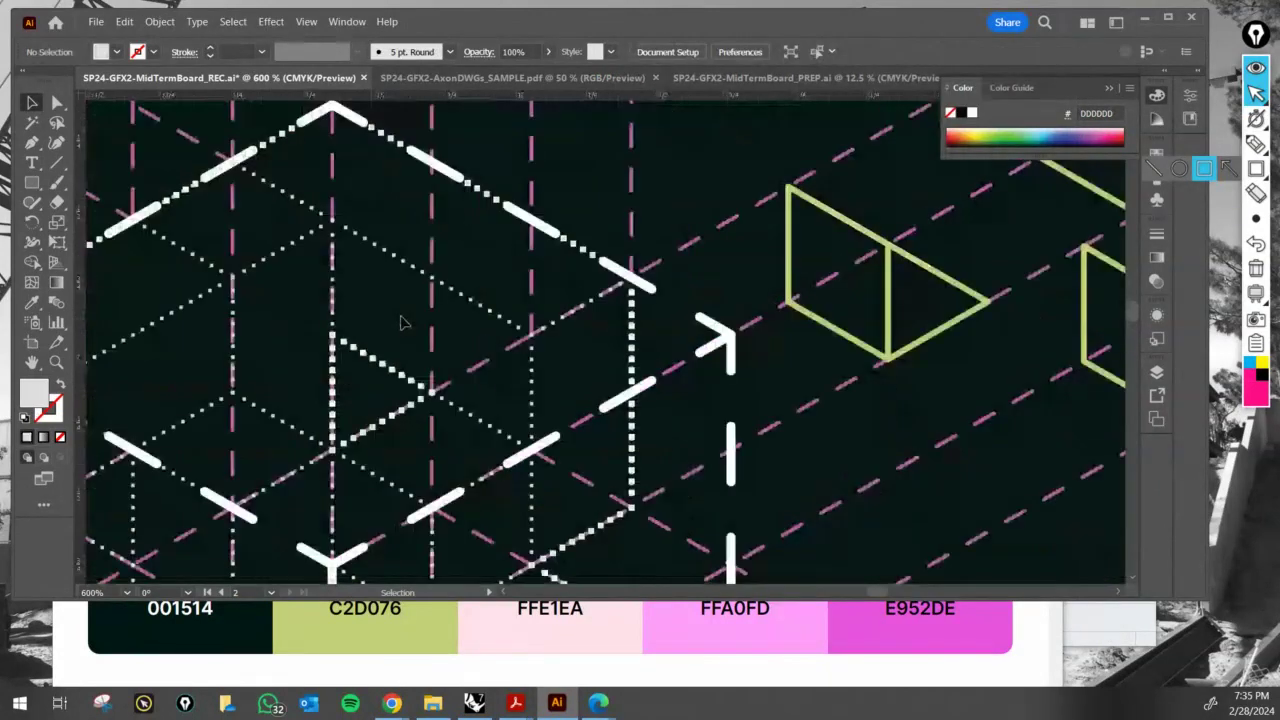
- Move the exploded axonometric group slightly down and to the right on the dark artboard and deselect it
alt+scroll(400, 322, down, 8)
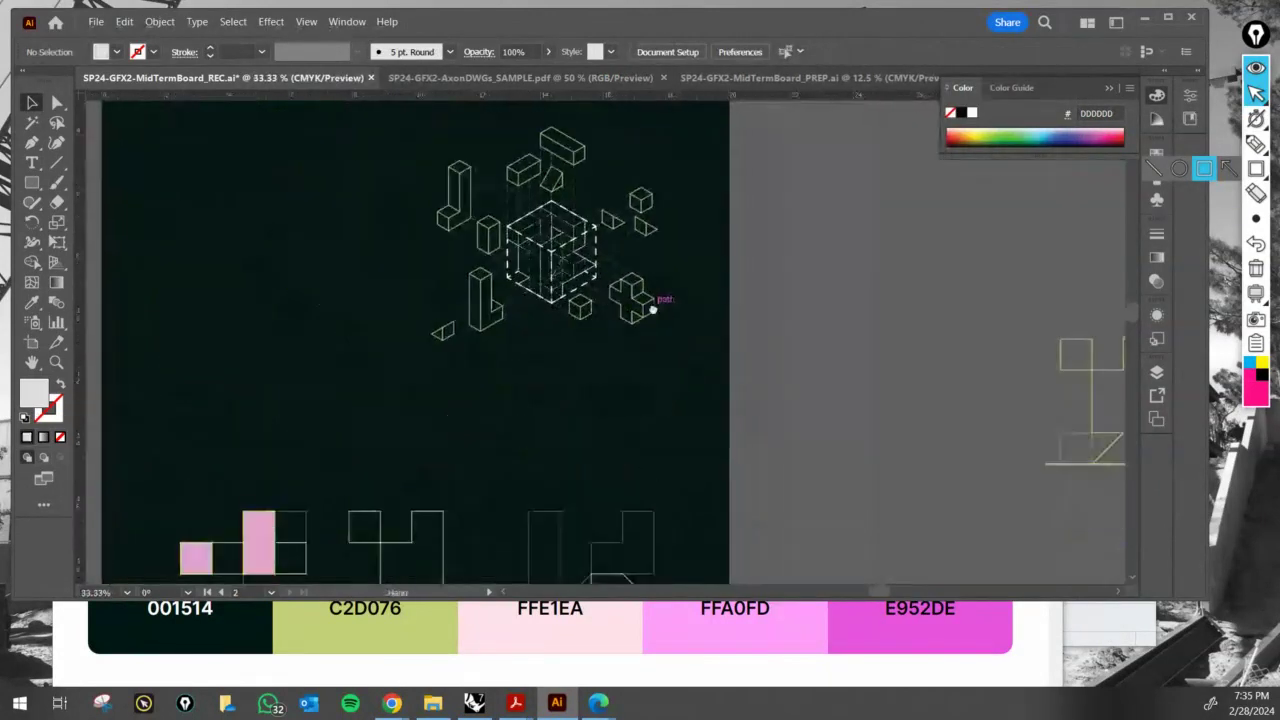
mouse_move(652, 311)
mouse_down()
mouse_move(686, 331)
mouse_move(681, 366)
mouse_up()
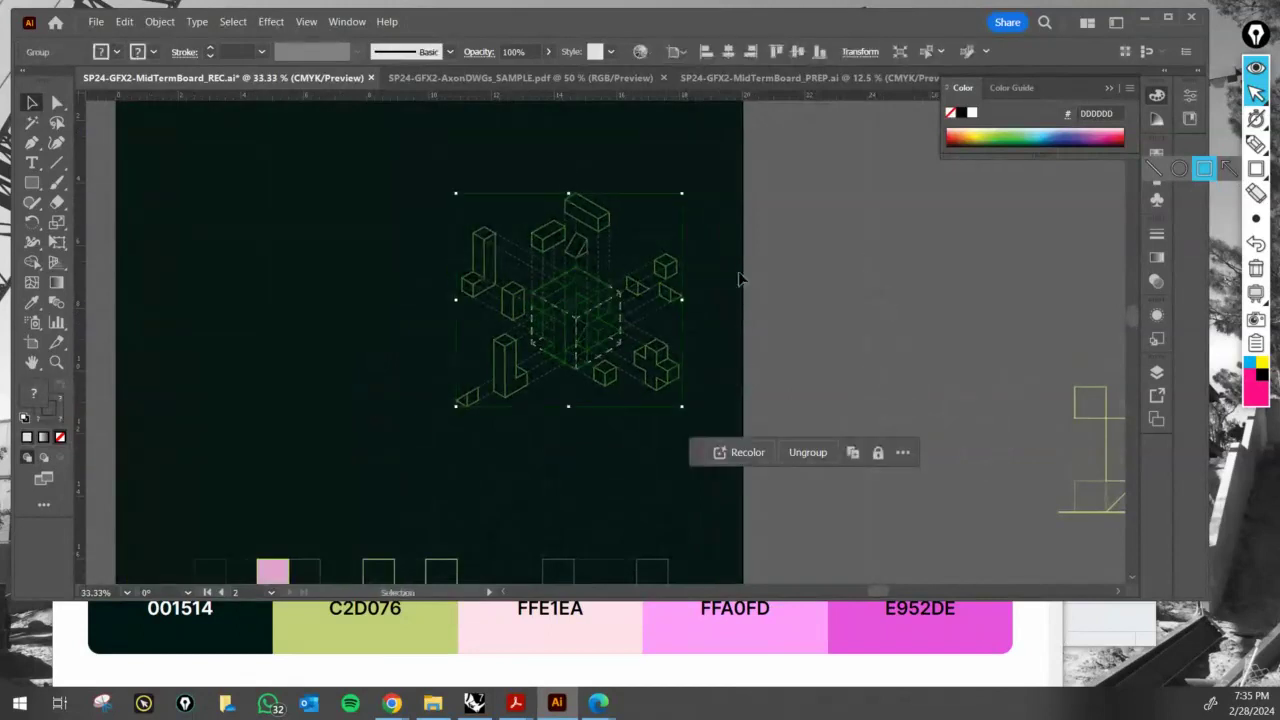
click(837, 276)
alt+scroll(630, 311, down, 1)
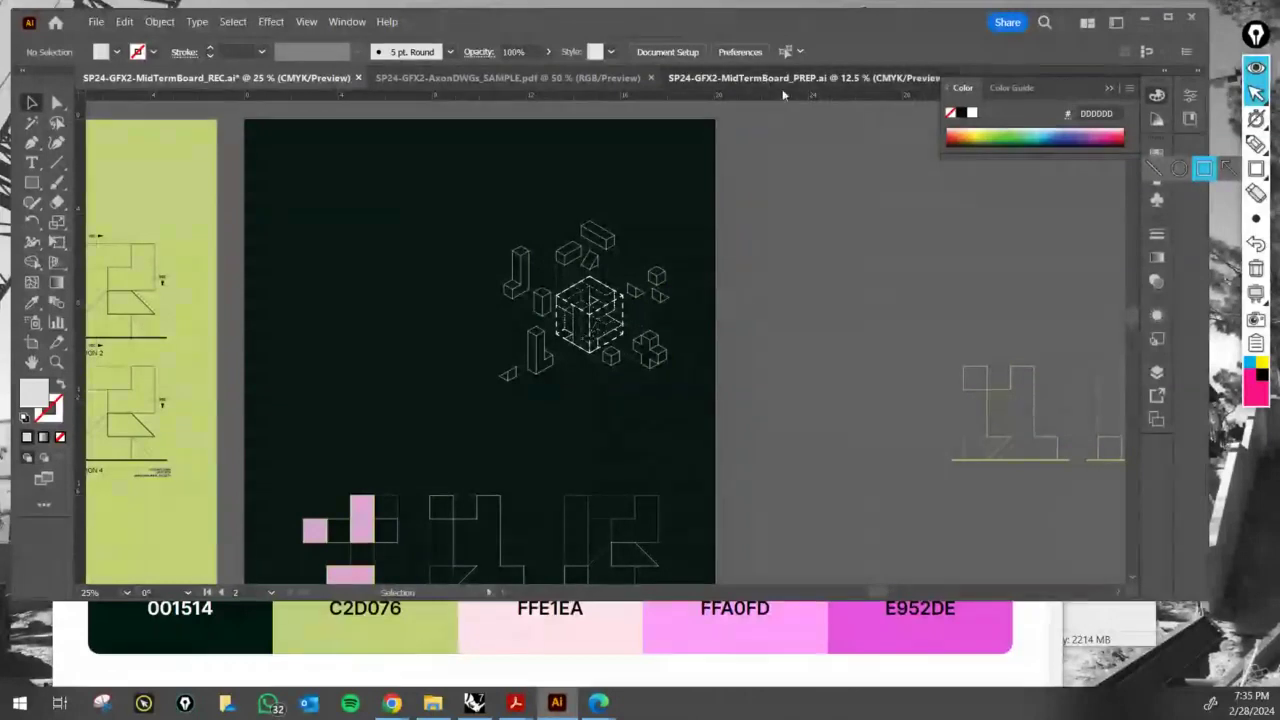
- In SP24-GFX2-AxonDWGs_SAMPLE.pdf, group all linework of the Integrated Model drawing and copy it
click(482, 77)
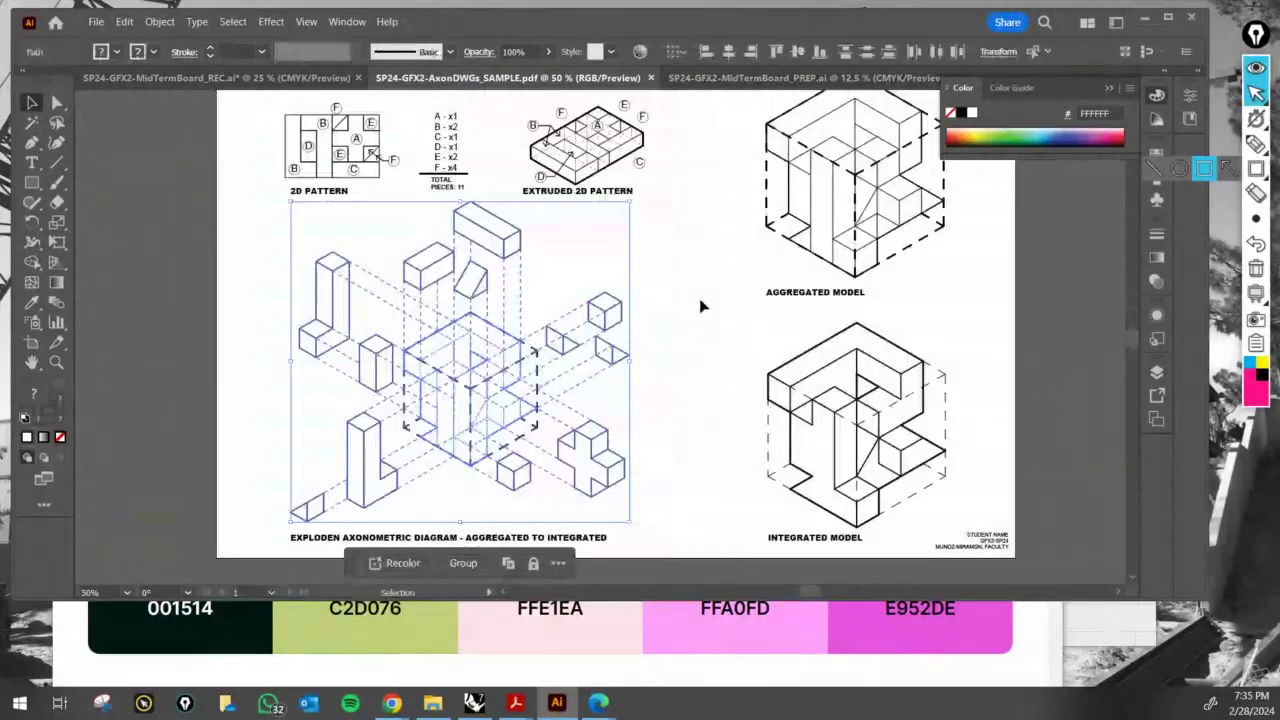
click(701, 299)
drag(608, 182, 442, 192)
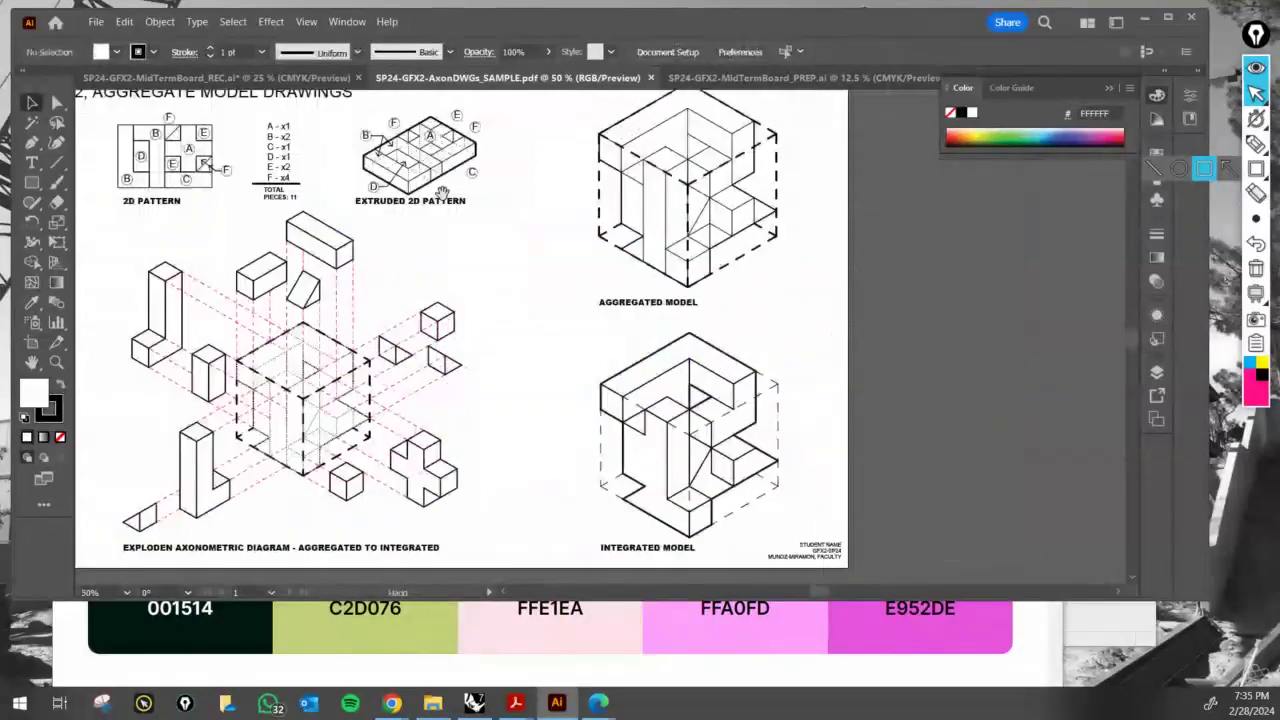
key(ctrl+=)
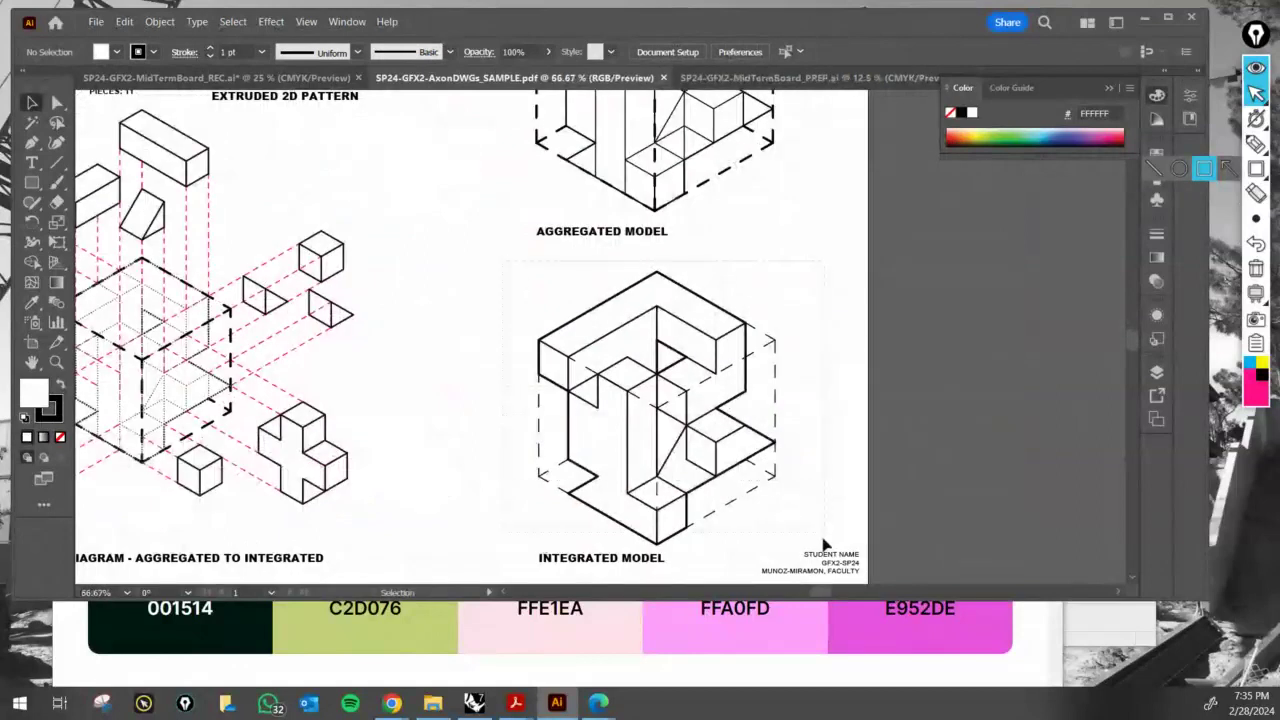
click(822, 550)
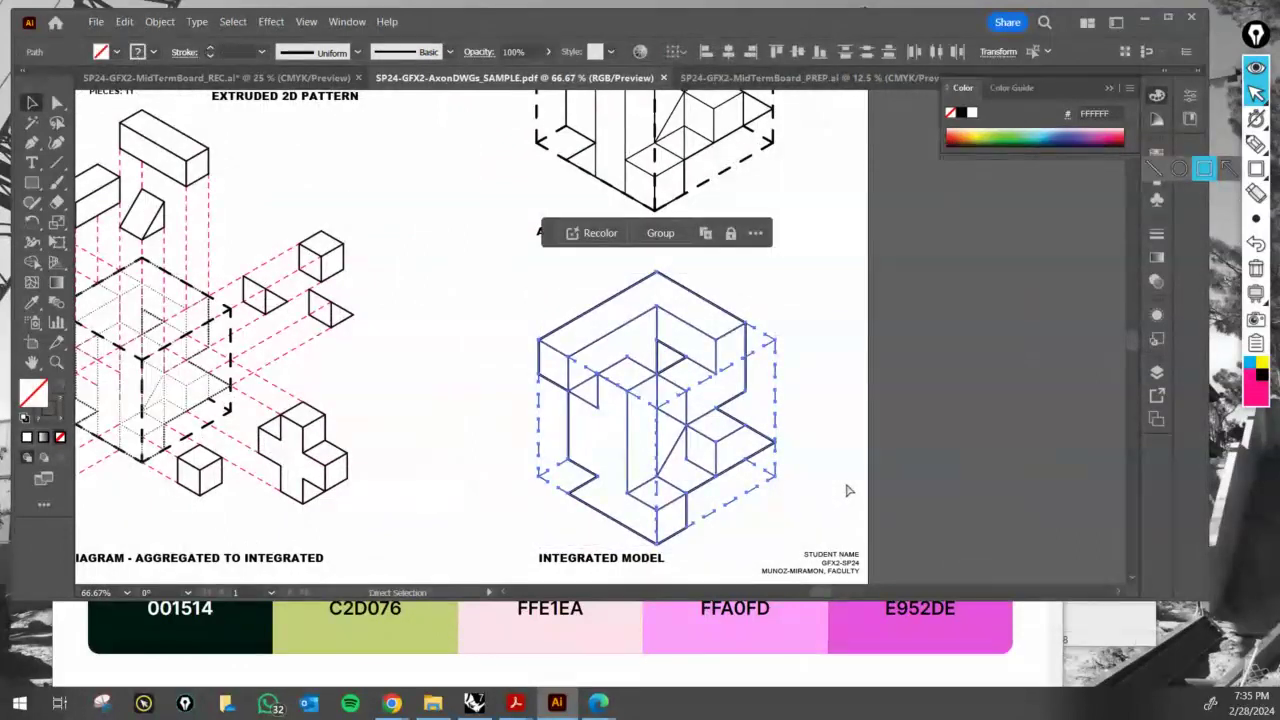
key(ctrl+g)
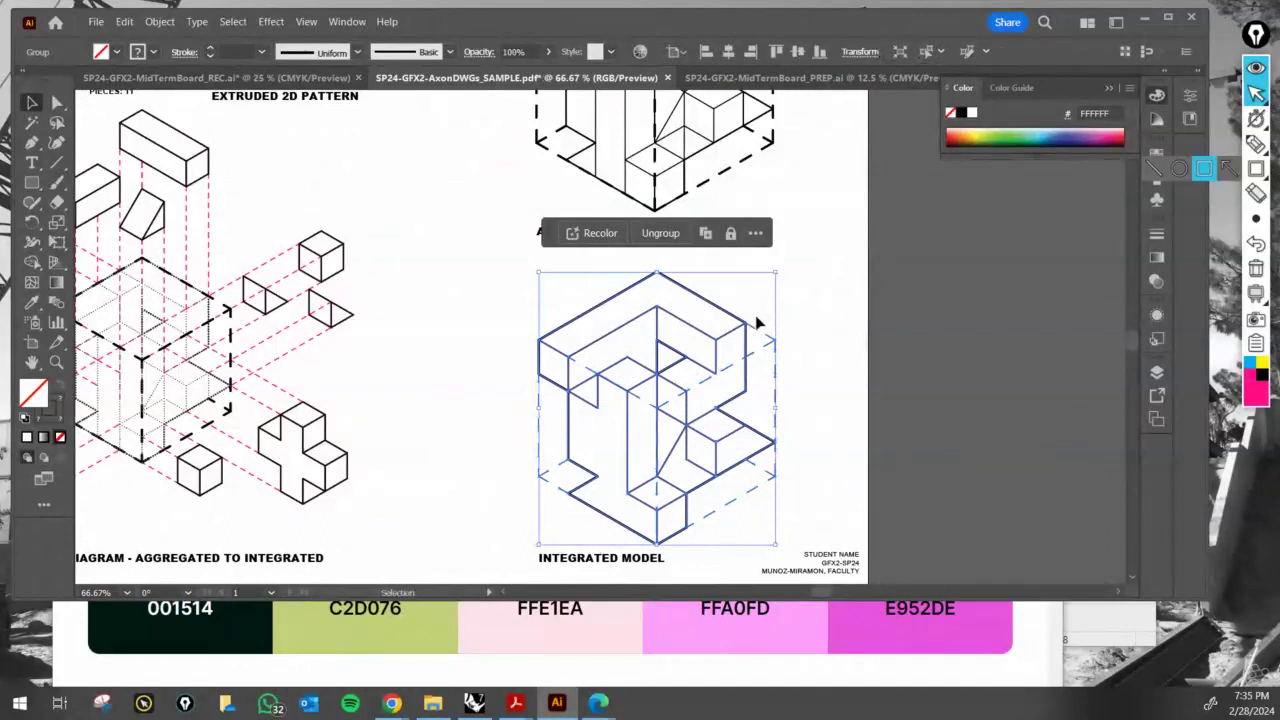
key(ctrl+c)
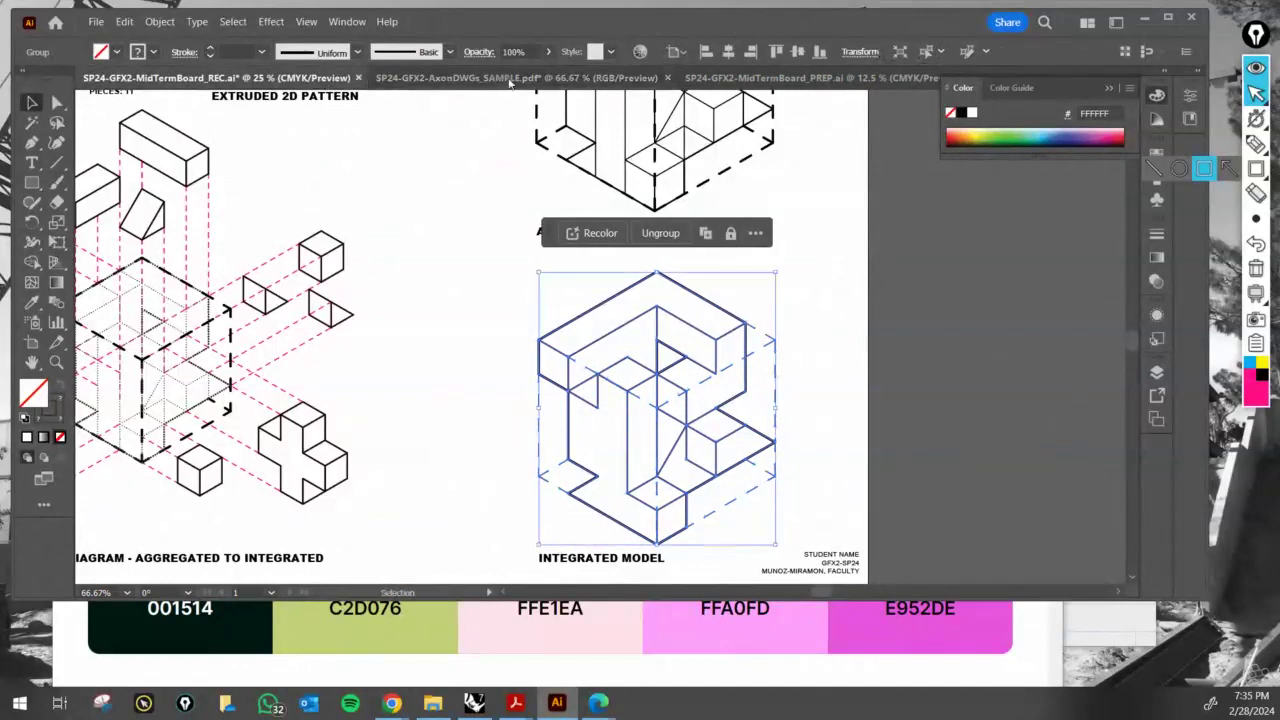
- Paste the integrated model into SP24-GFX2-MidTermBoard_REC.ai and place it just right of the dark artboard
click(326, 78)
key(ctrl+v)
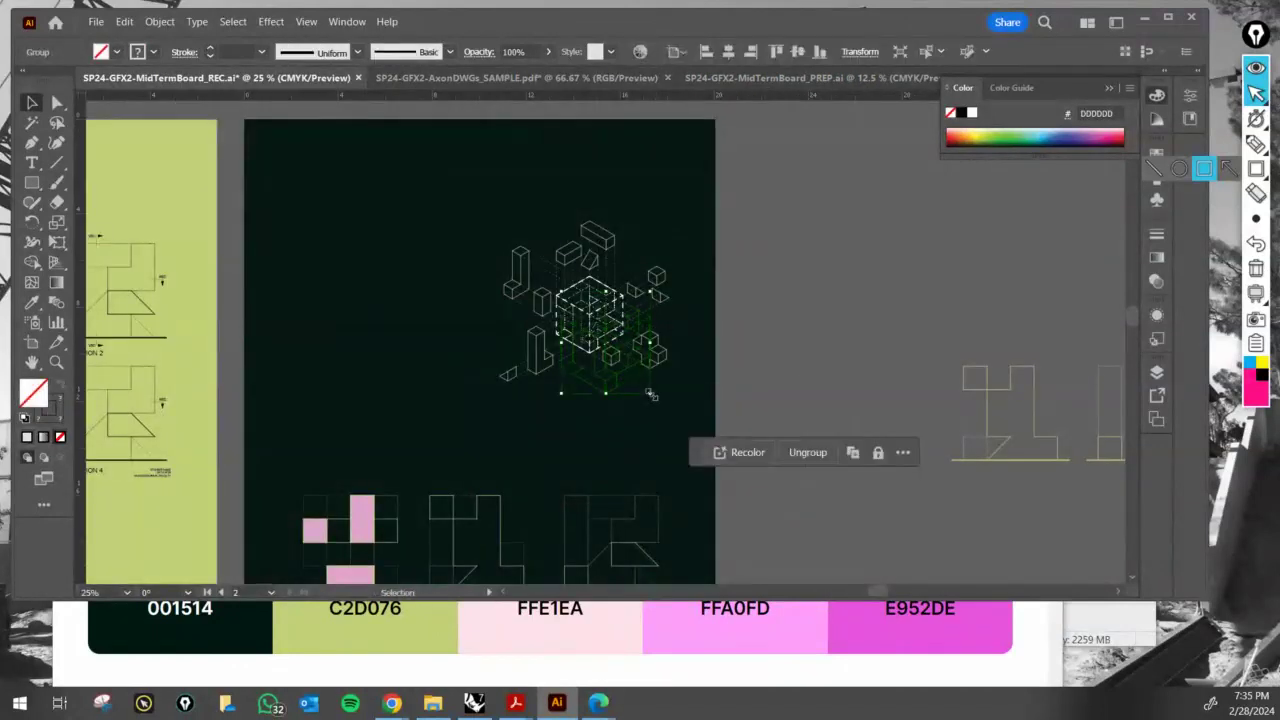
drag(610, 390, 791, 362)
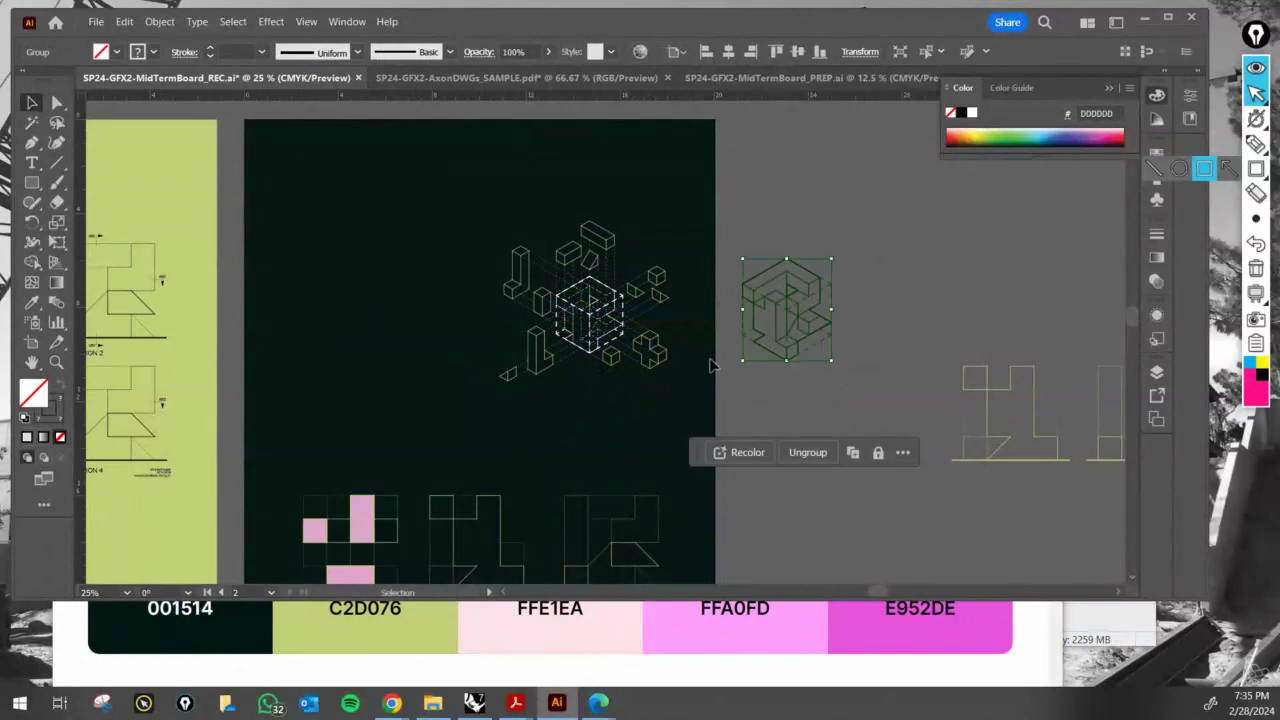
- Move the exploded axonometric left on the dark artboard and place the integrated model to its right
mouse_move(609, 324)
mouse_down()
mouse_move(565, 290)
mouse_move(505, 315)
mouse_move(686, 341)
mouse_up()
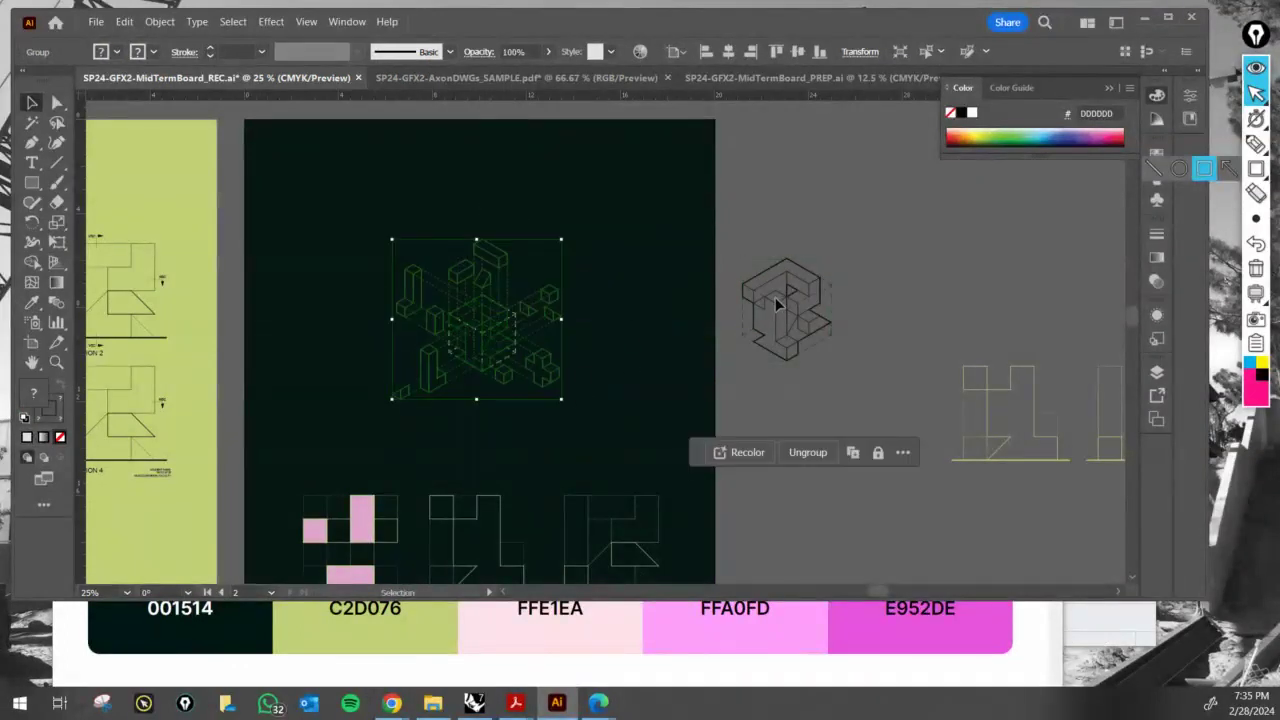
mouse_move(775, 297)
mouse_down()
mouse_move(640, 325)
mouse_move(685, 328)
mouse_up()
click(822, 285)
- Move the integrated model 7.25 in horizontally to the right, off the dark artboard onto the grey canvas
alt+scroll(645, 334, up, 5)
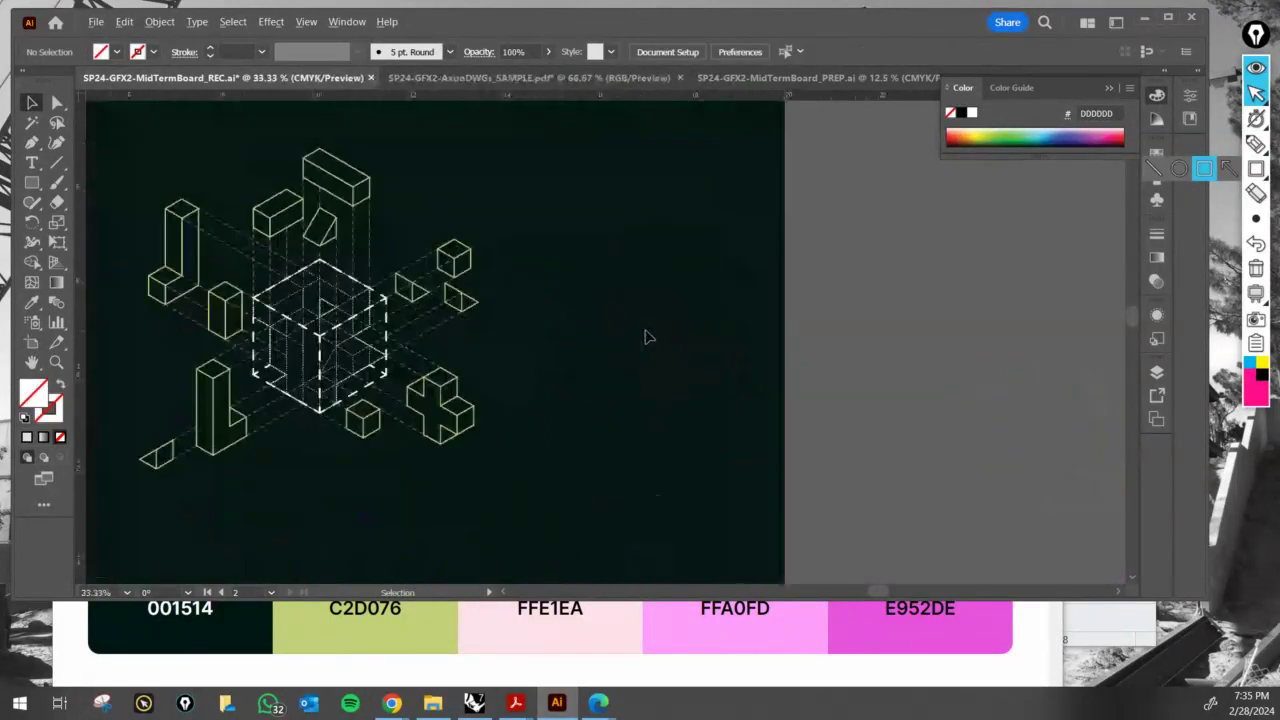
alt+scroll(676, 310, down, 4)
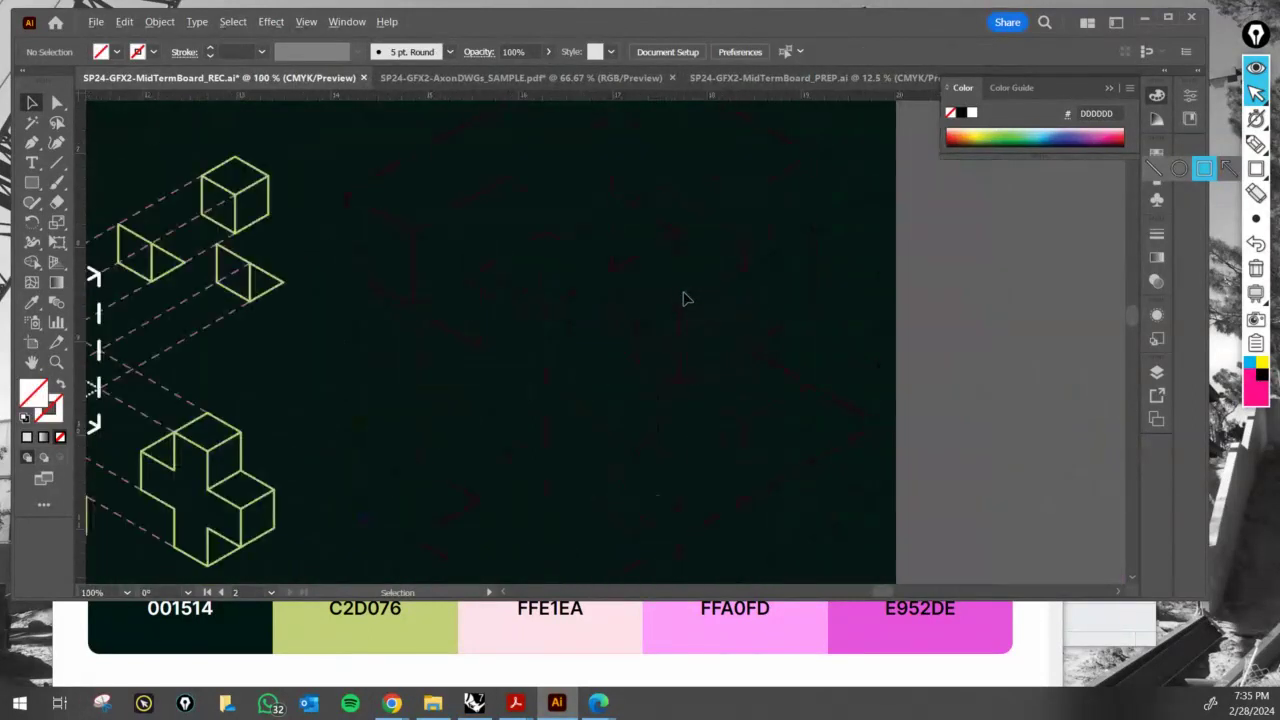
ctrl+scroll(676, 323, left, 2)
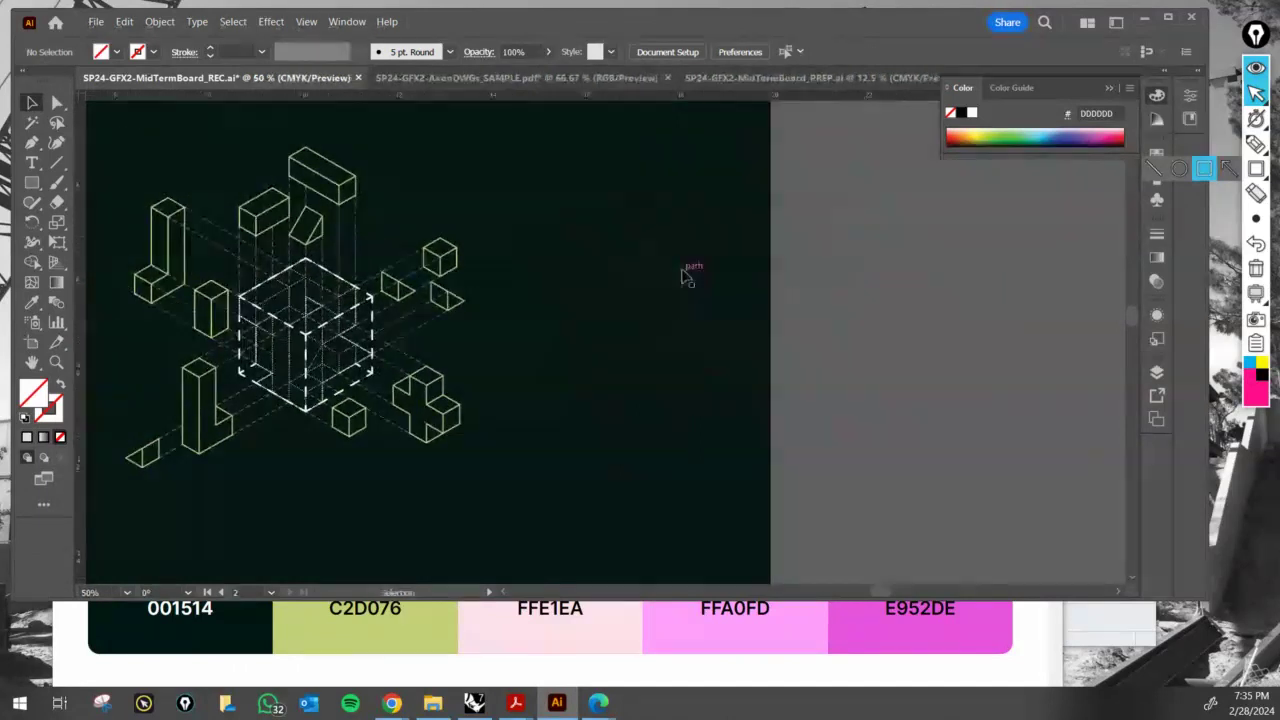
mouse_move(681, 268)
shift+mouse_down()
mouse_move(917, 278)
mouse_move(1023, 298)
shift+mouse_up()
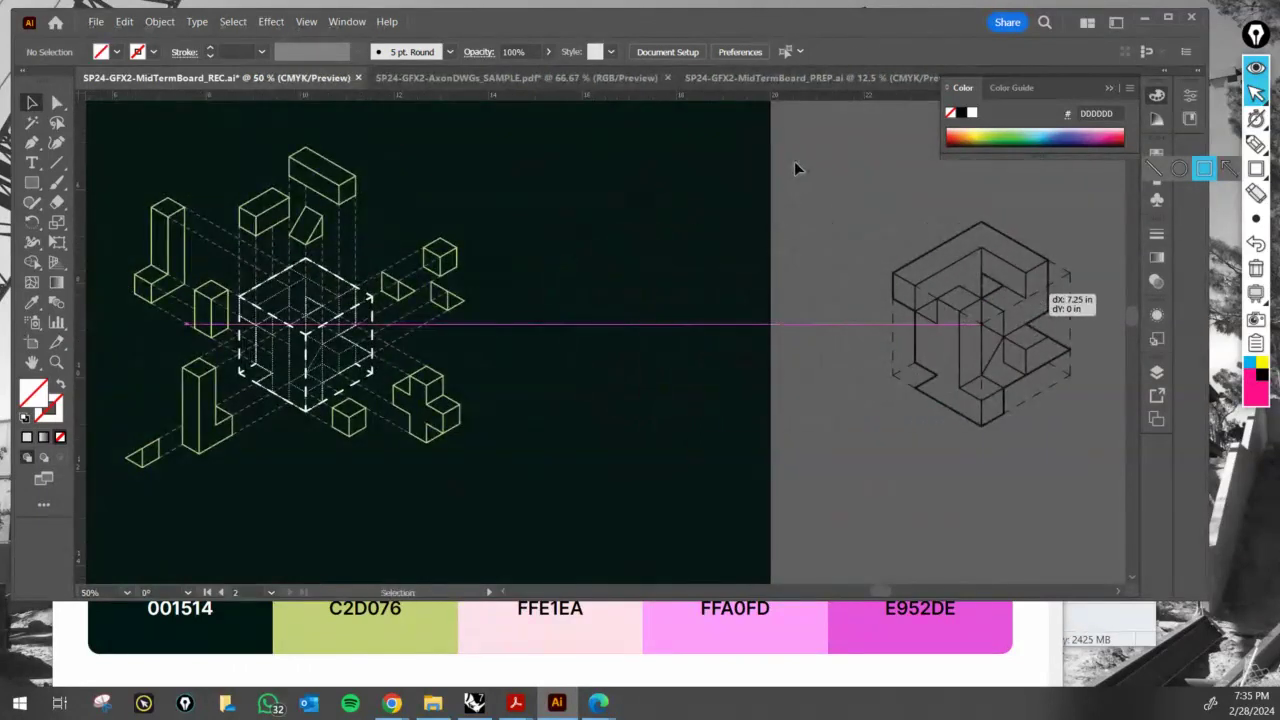
click(858, 238)
- Select the whole integrated model group and set its stroke colour to the palette's green C2D076
alt+scroll(841, 287, down, 1)
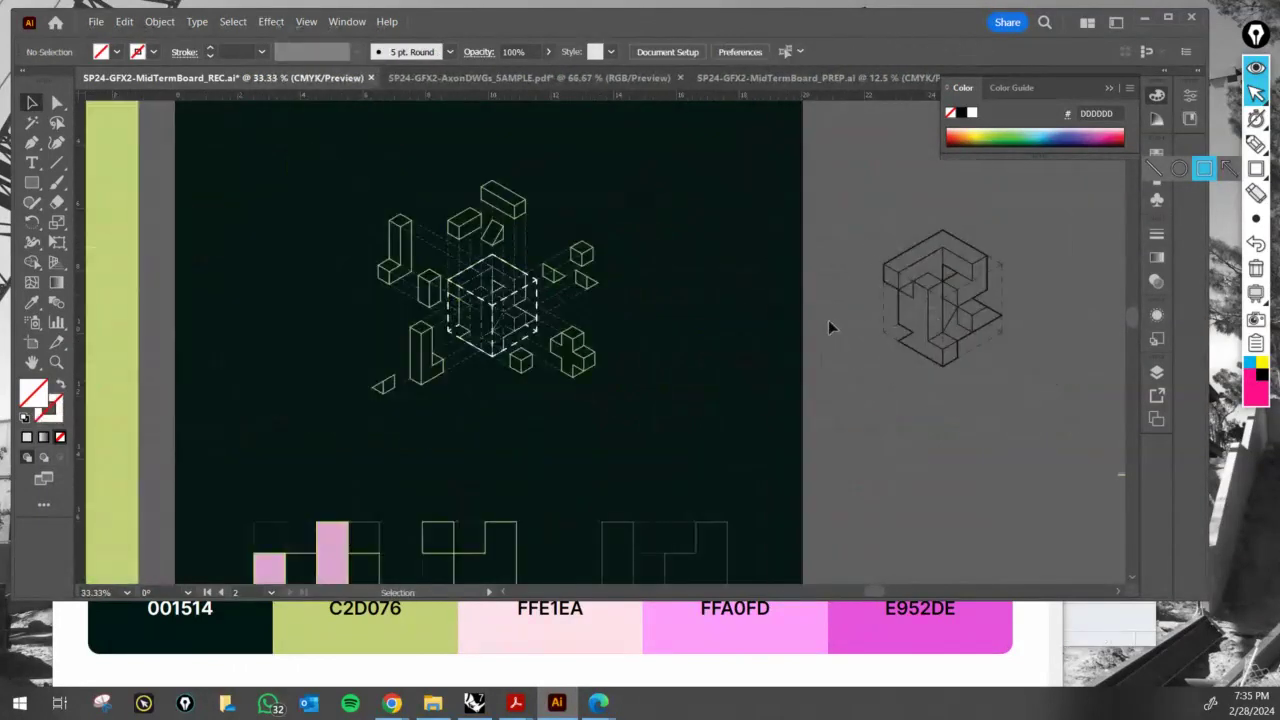
alt+scroll(850, 290, up, 2)
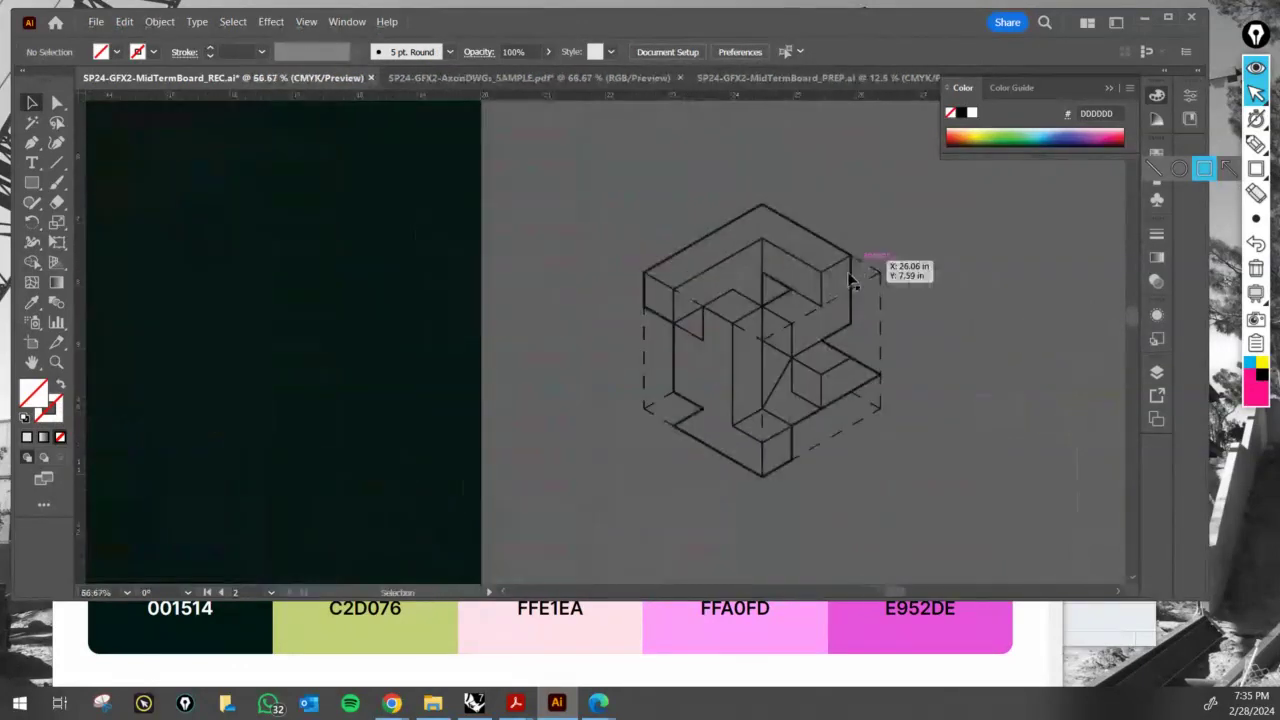
double_click(853, 282)
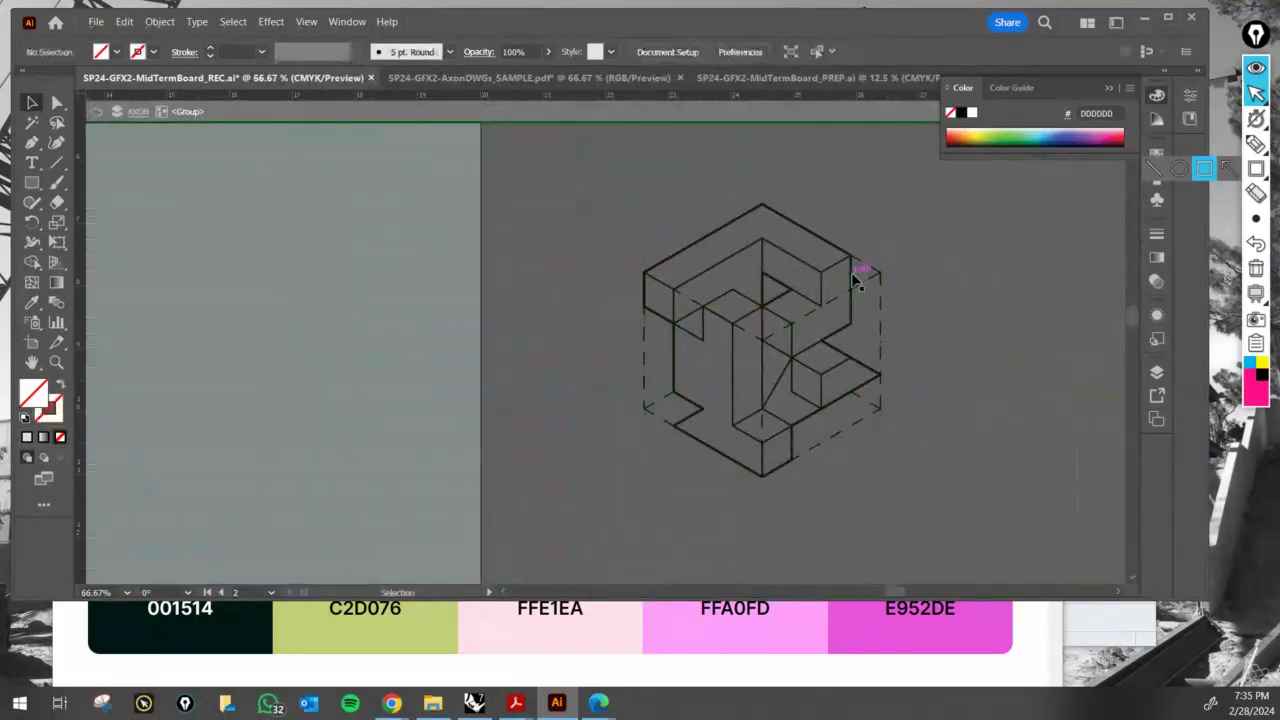
double_click(894, 242)
click(853, 283)
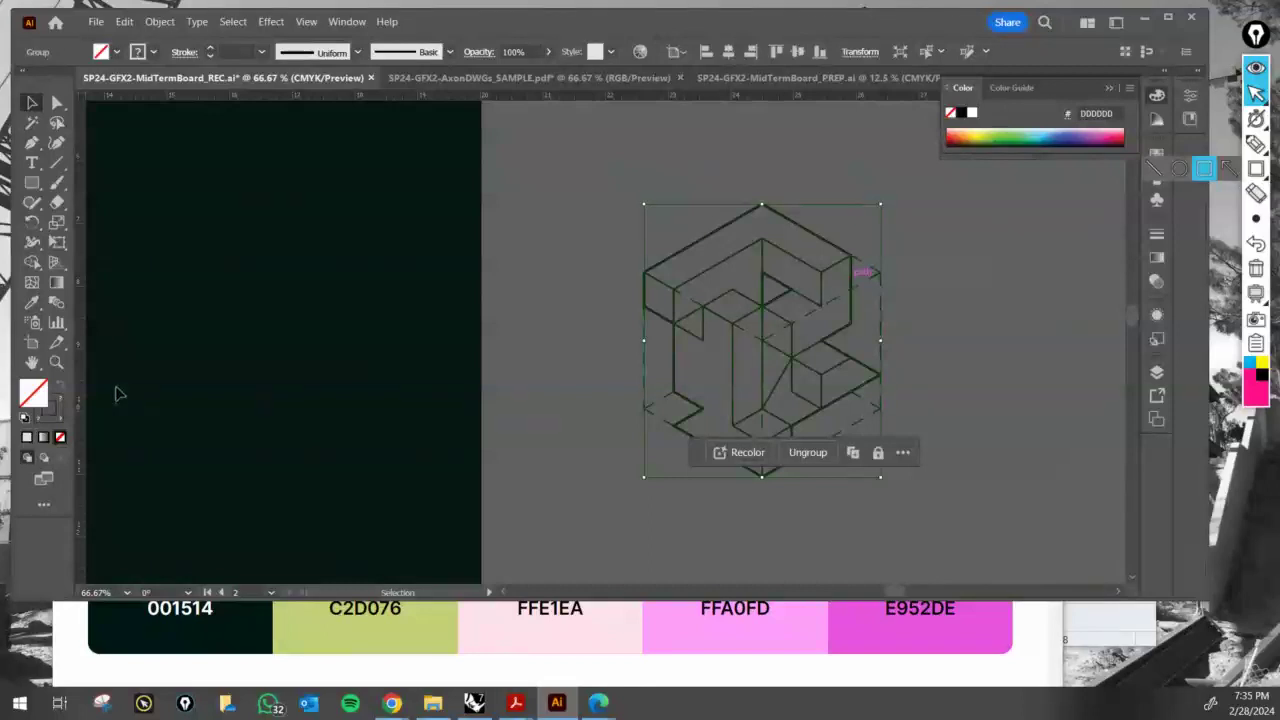
double_click(61, 405)
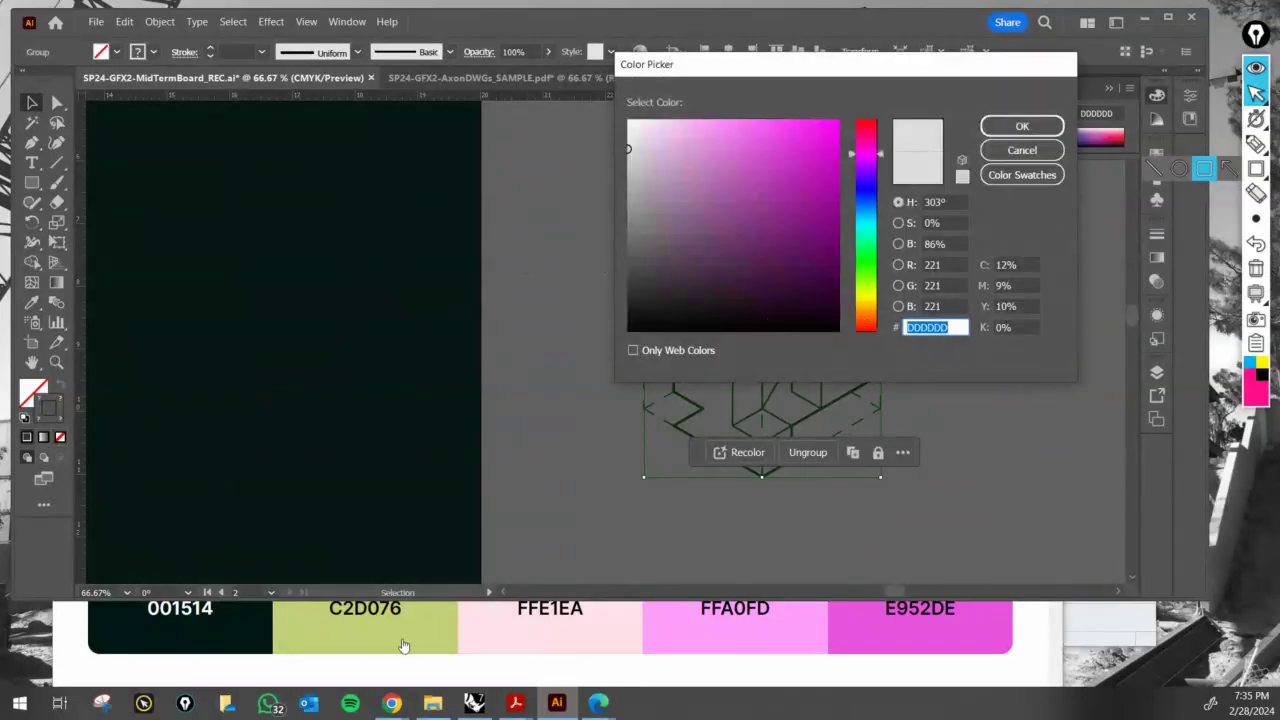
click(404, 646)
click(742, 82)
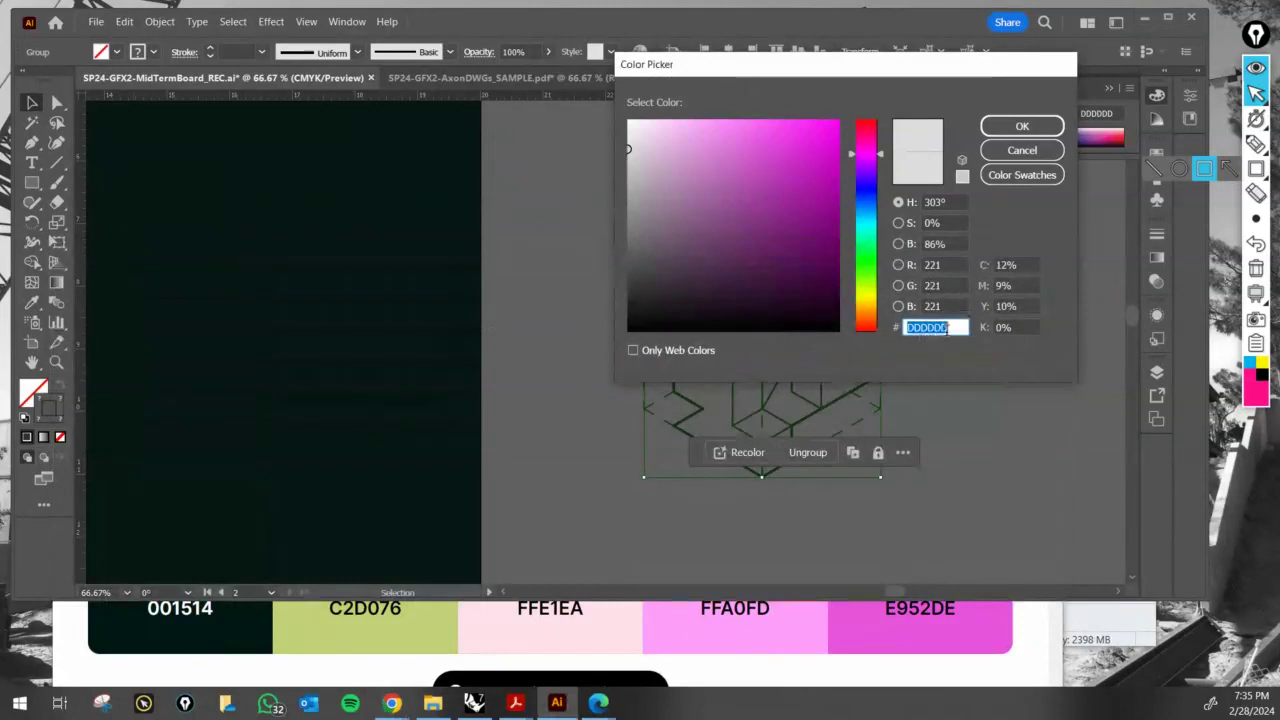
key(ctrl+v)
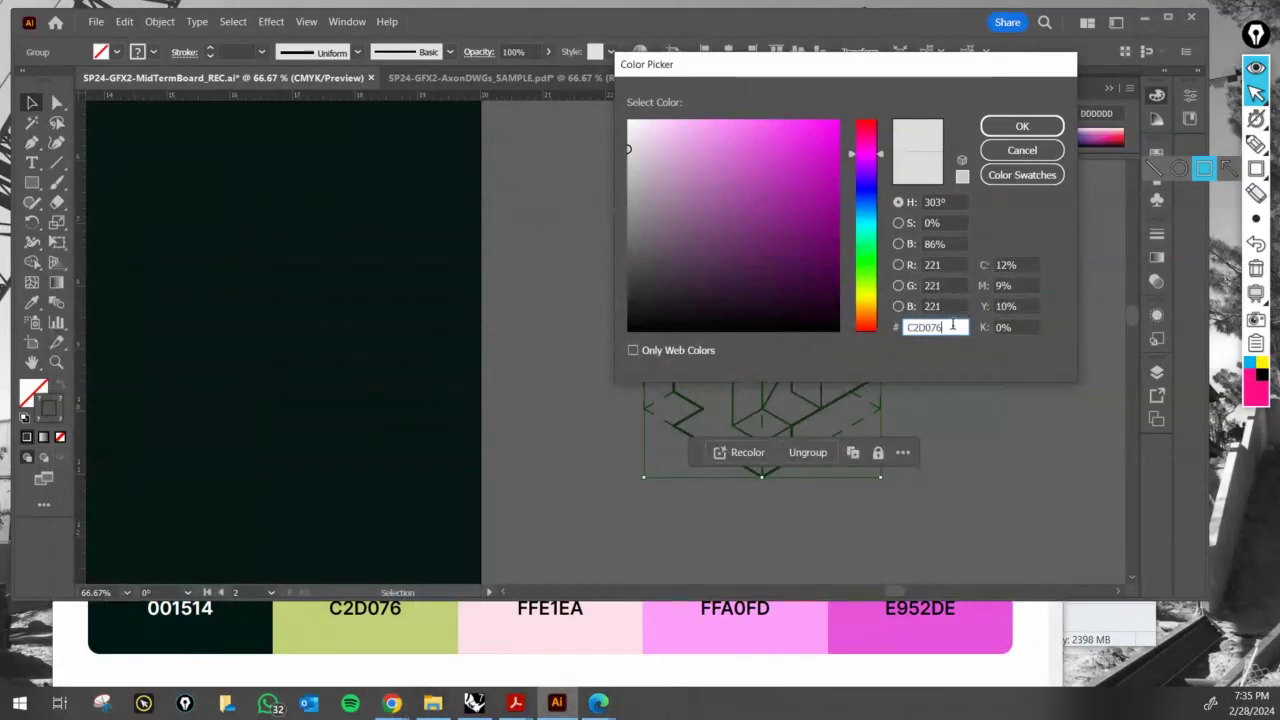
click(1022, 126)
click(1021, 408)
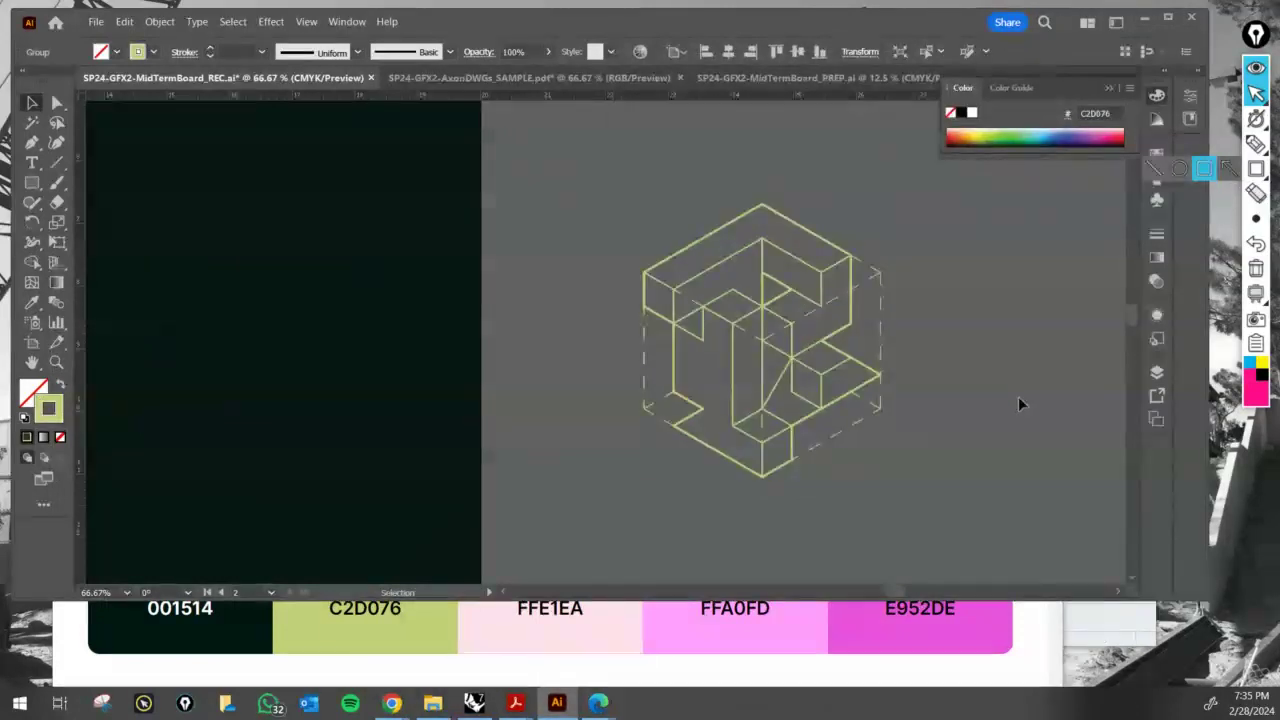
- Redo the undone green stroke colour on the integrated model
alt+scroll(999, 341, down, 2)
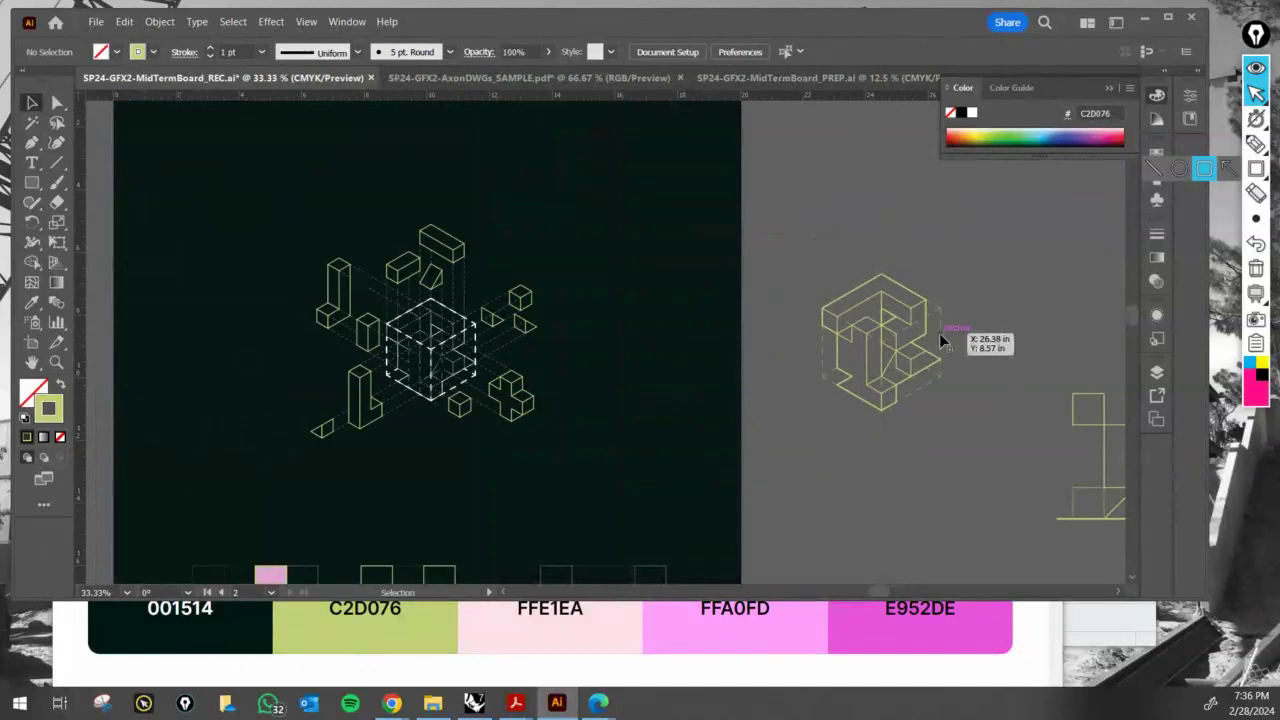
alt+scroll(940, 338, up, 3)
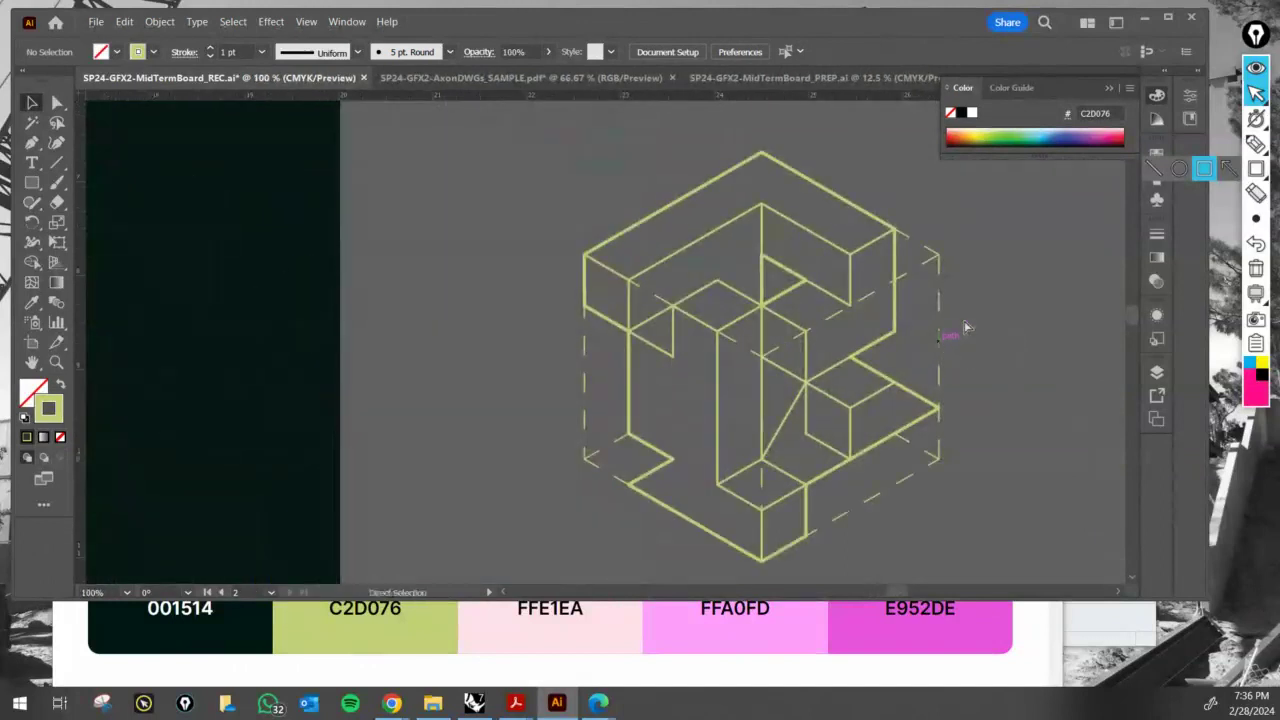
click(965, 328)
click(965, 337)
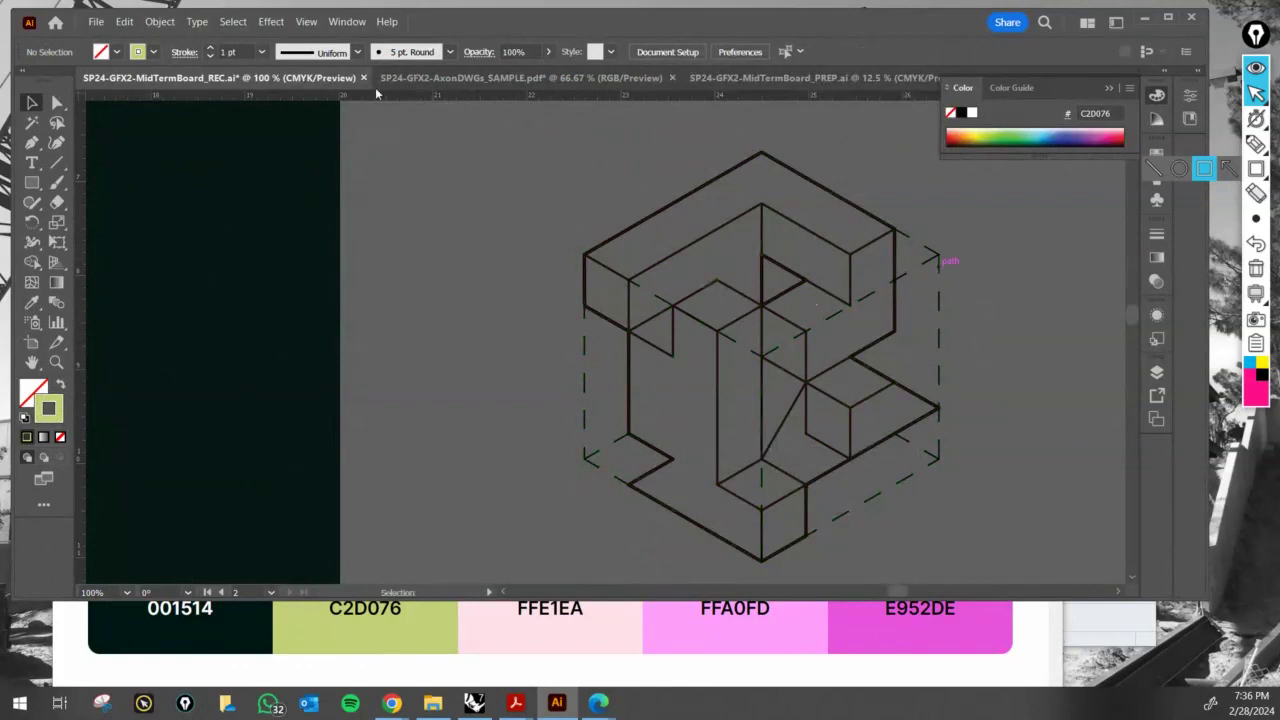
click(124, 21)
click(177, 55)
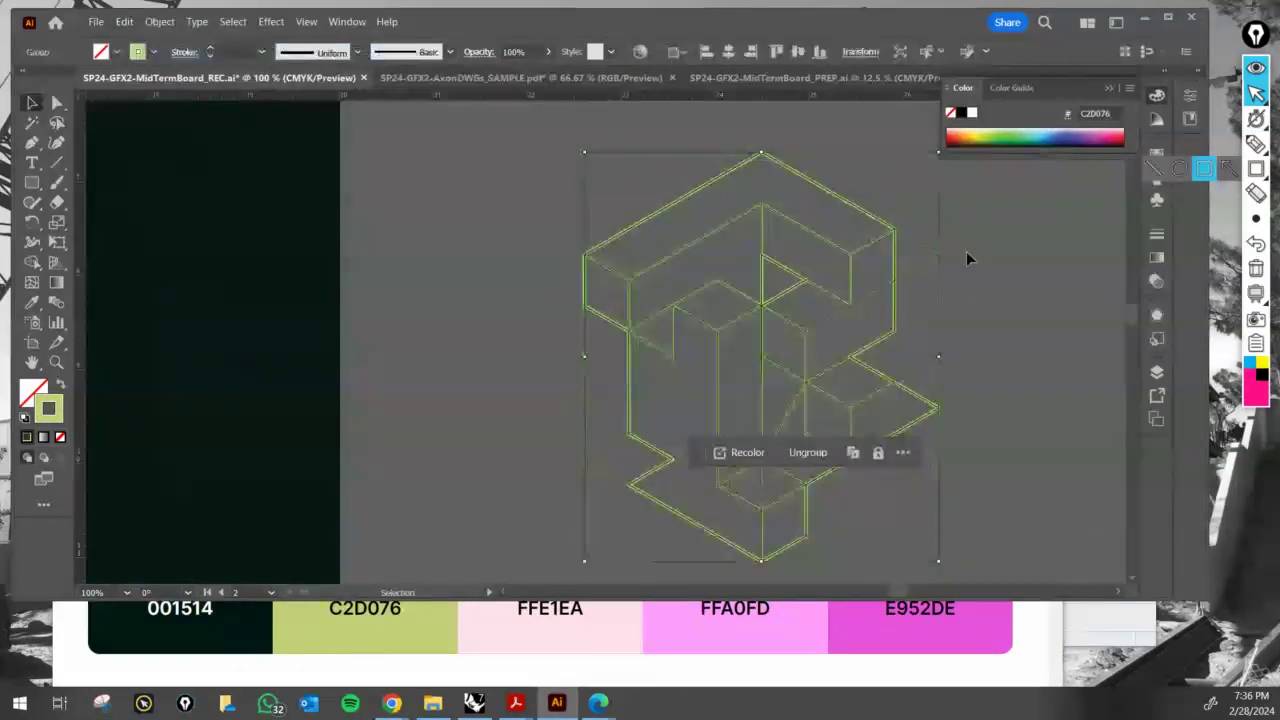
- Inside the integrated model group, select all dashed lines by matching fill and stroke and set their stroke colour to F9F9F9
double_click(933, 262)
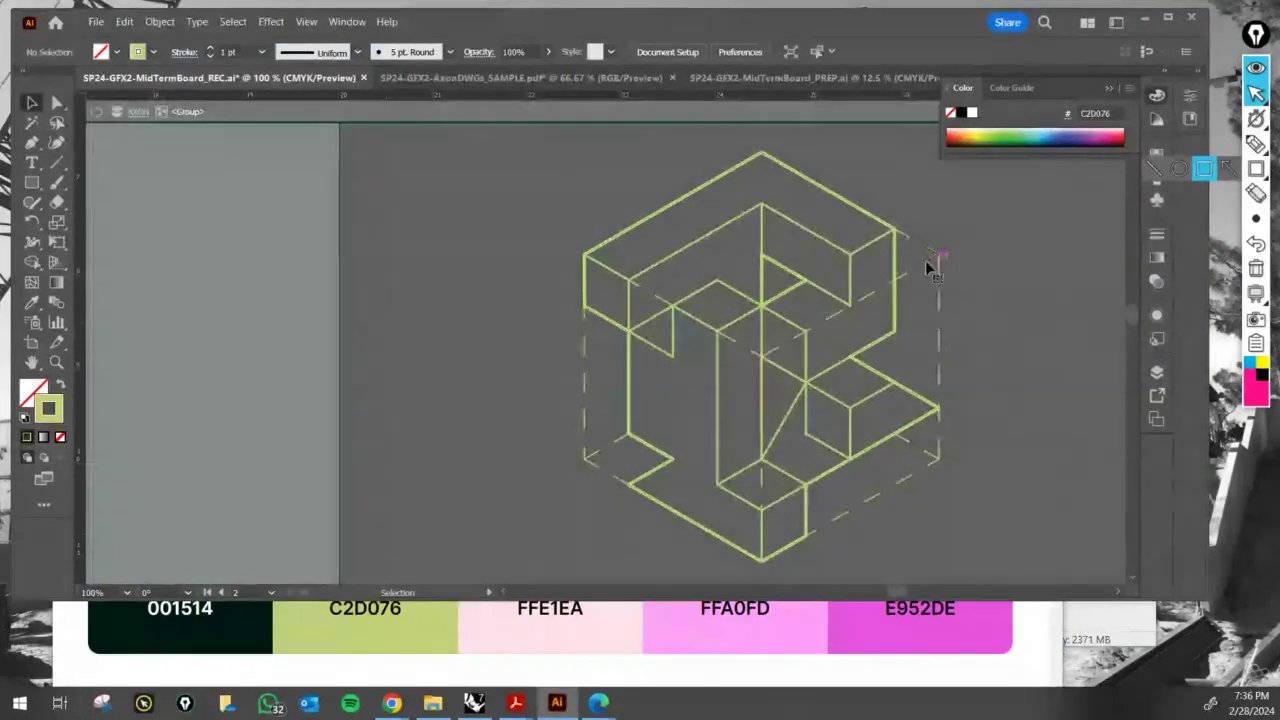
click(238, 22)
click(238, 22)
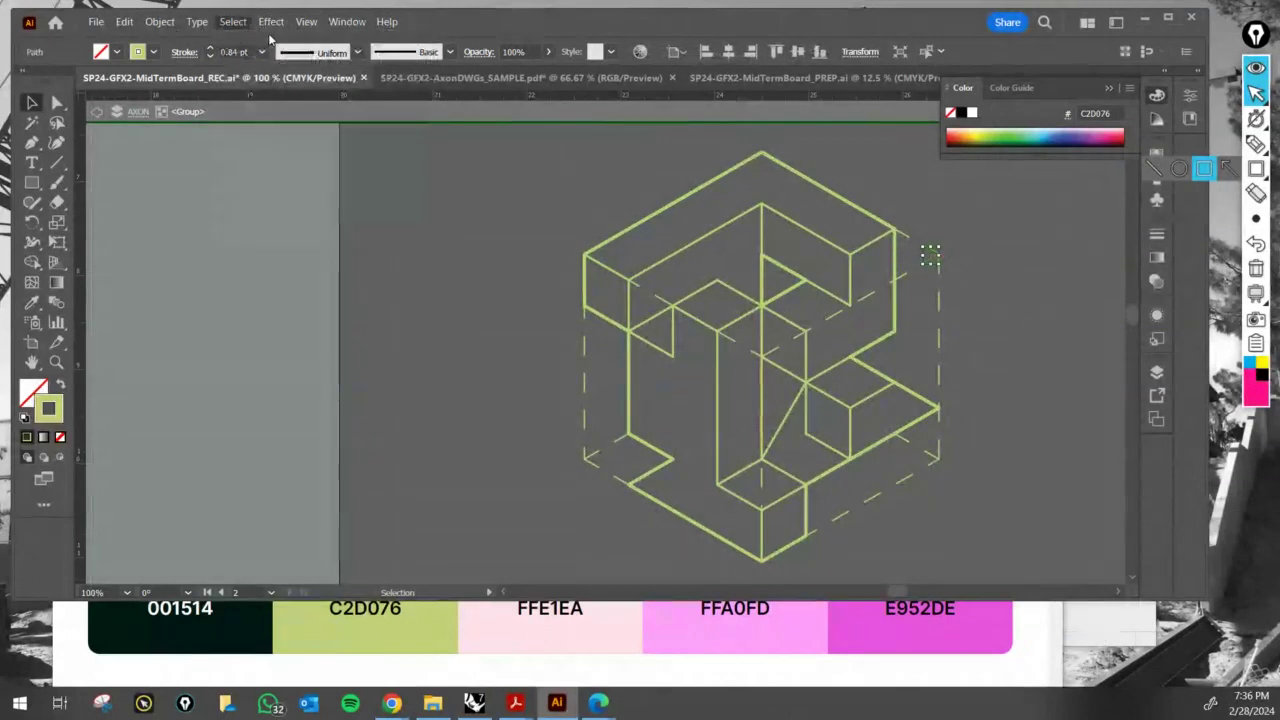
click(232, 21)
mouse_move(260, 160)
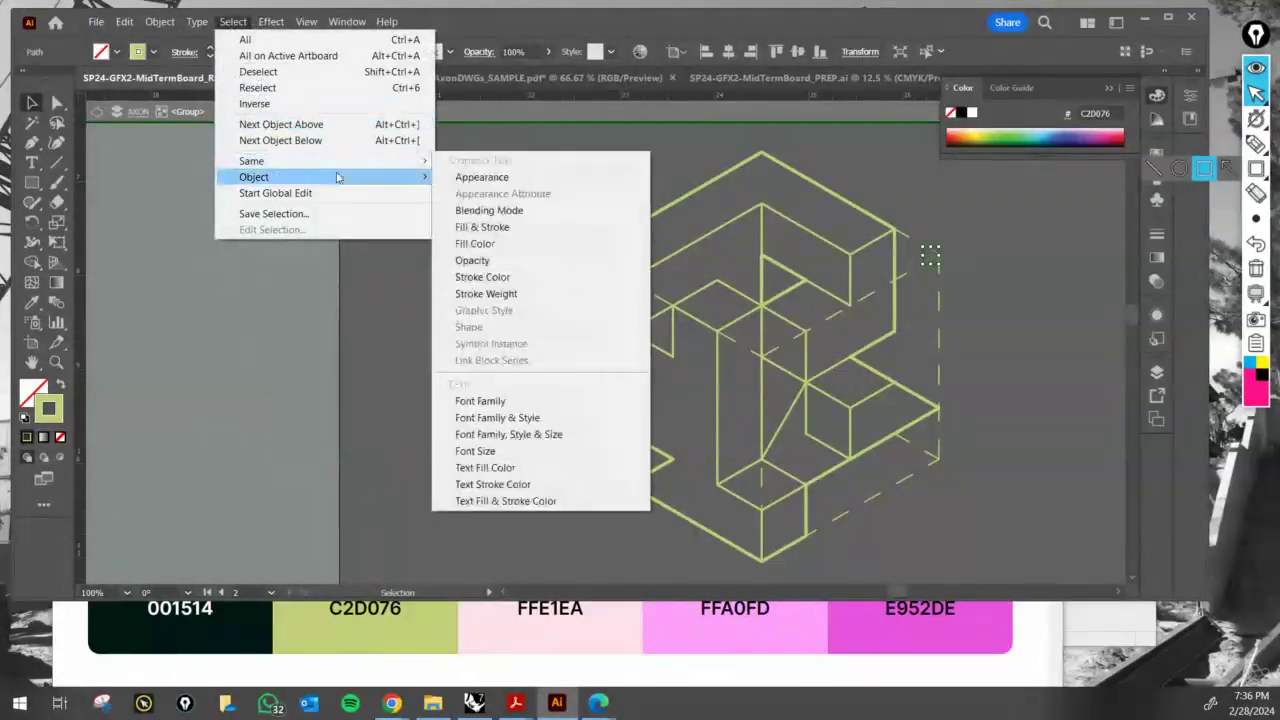
click(549, 229)
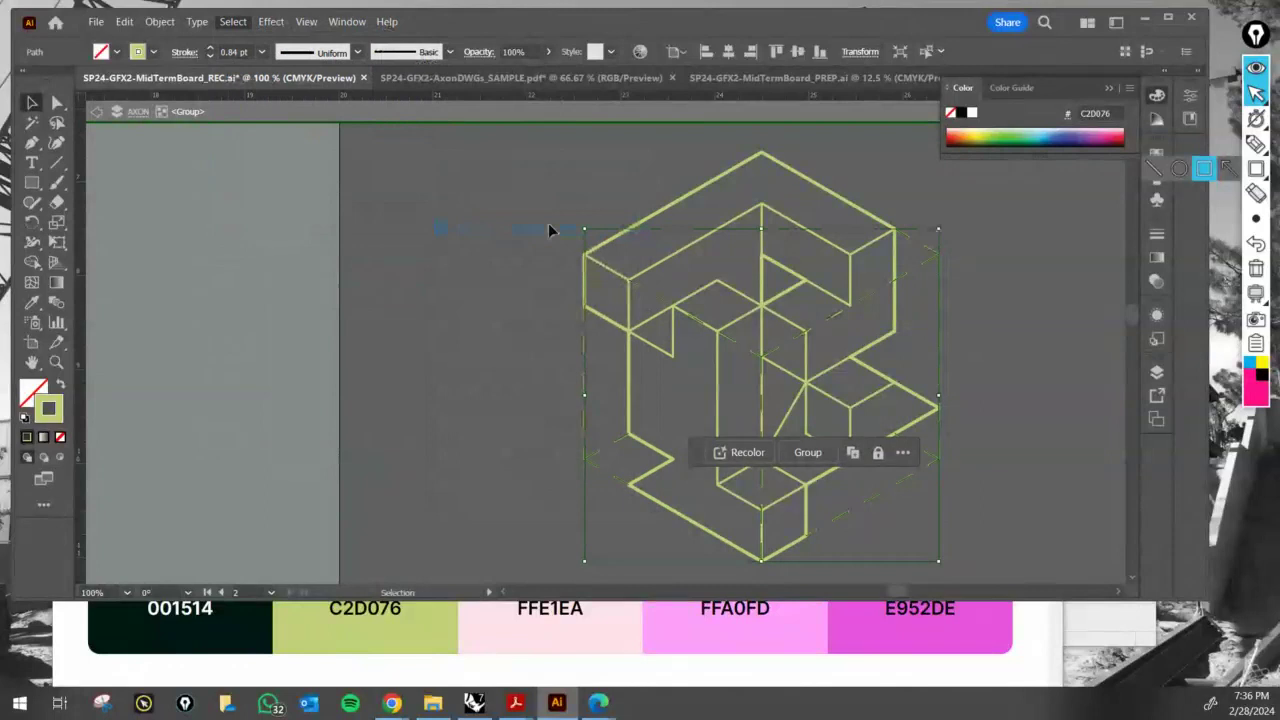
double_click(50, 410)
text(E5E5E5)
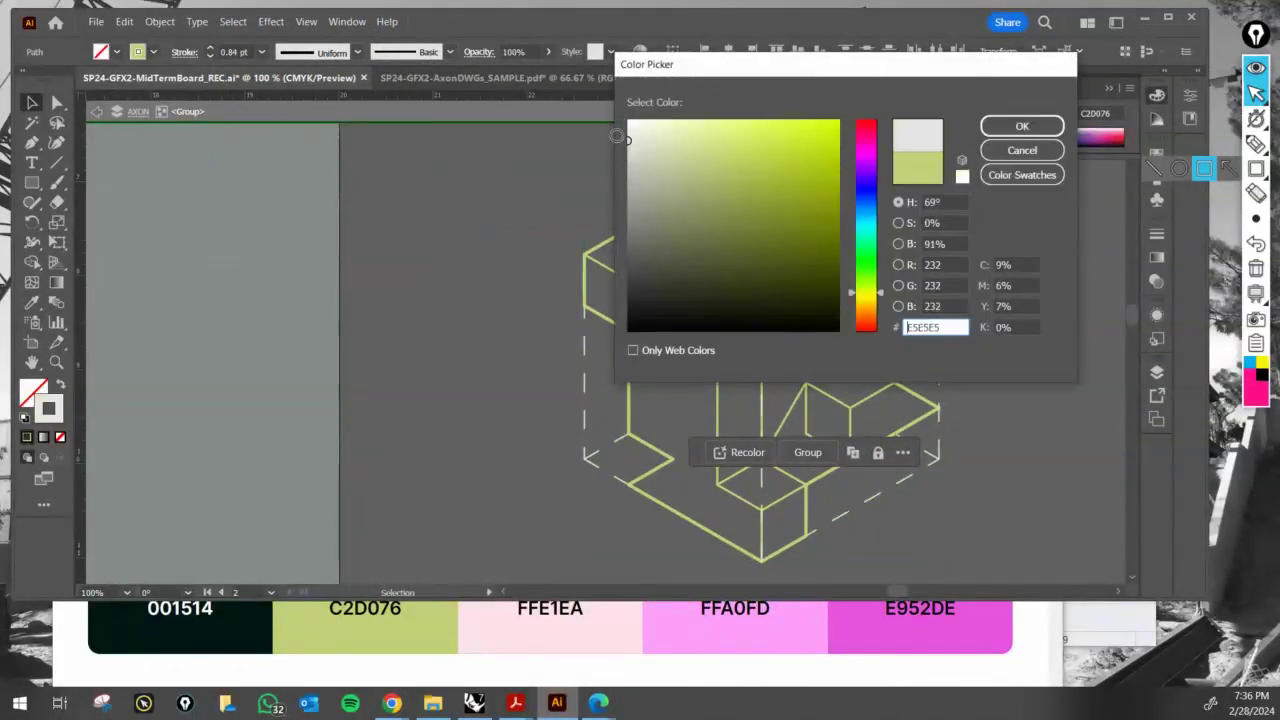
drag(617, 136, 620, 126)
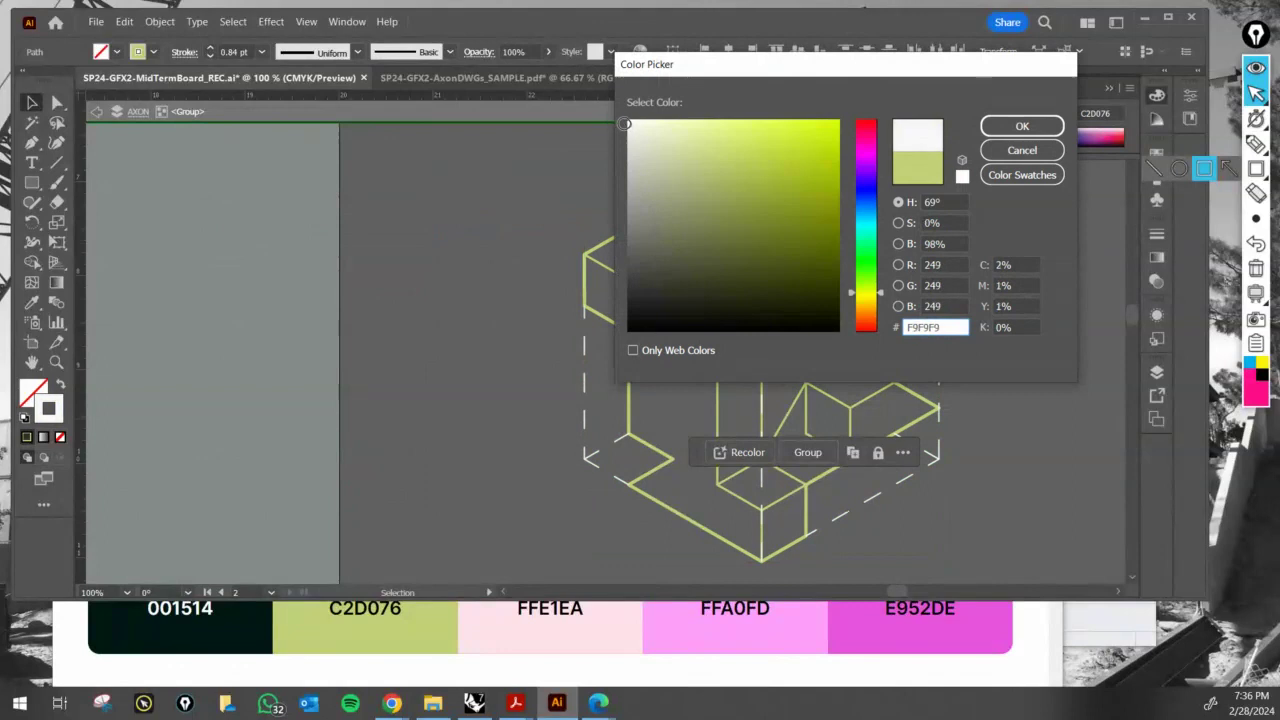
click(1022, 126)
click(1052, 494)
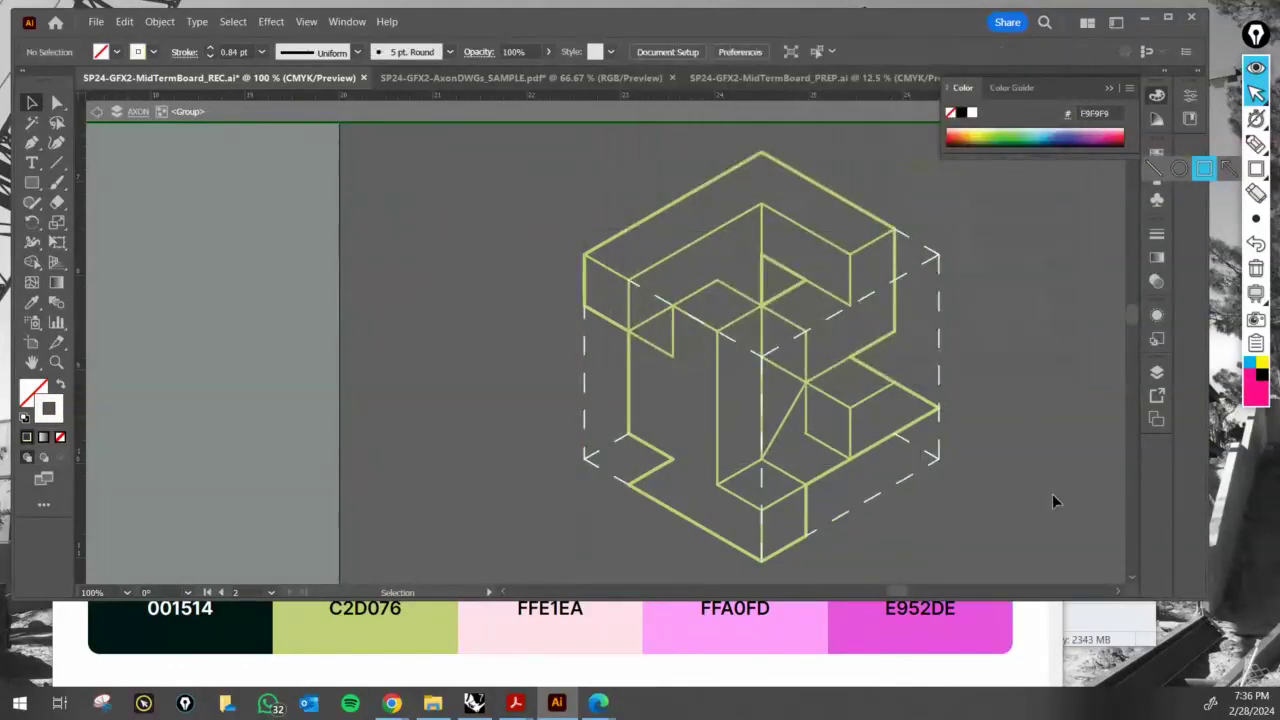
- Move the integrated model back onto the dark artboard, just right of the exploded axonometric
alt+scroll(1007, 378, down, 2)
drag(987, 359, 736, 373)
click(934, 372)
drag(754, 454, 833, 431)
drag(726, 350, 716, 350)
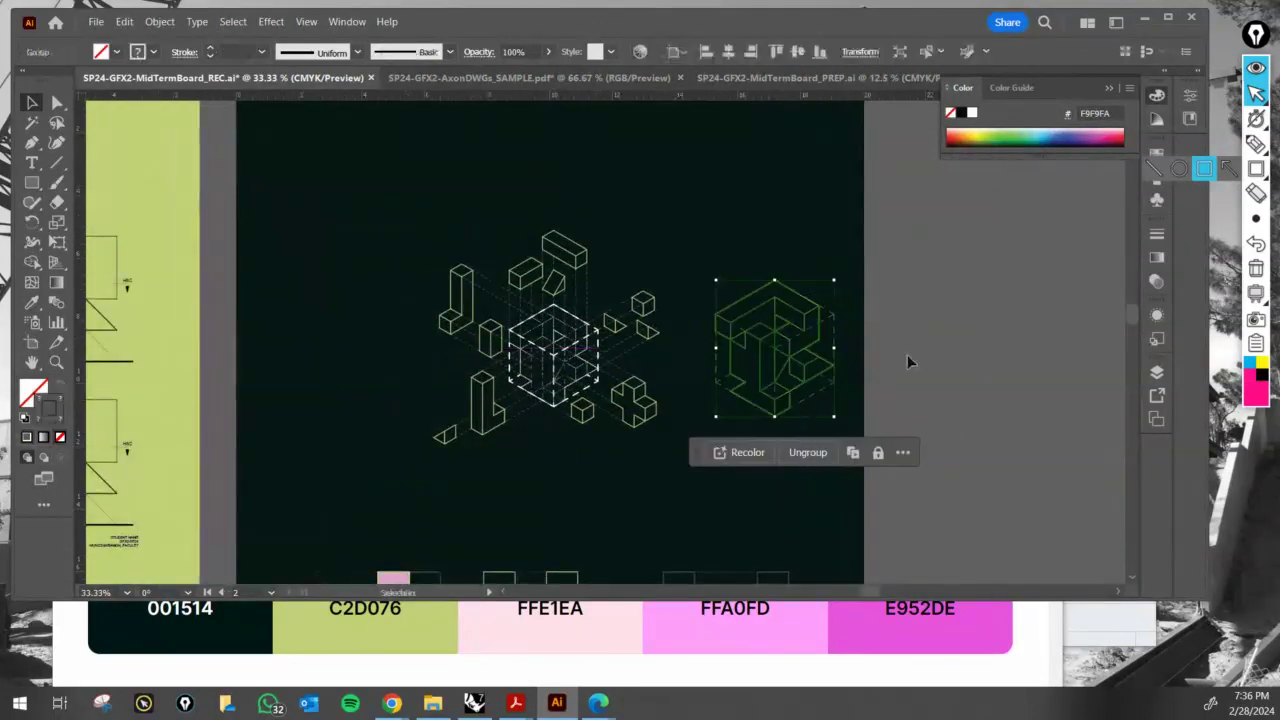
click(907, 353)
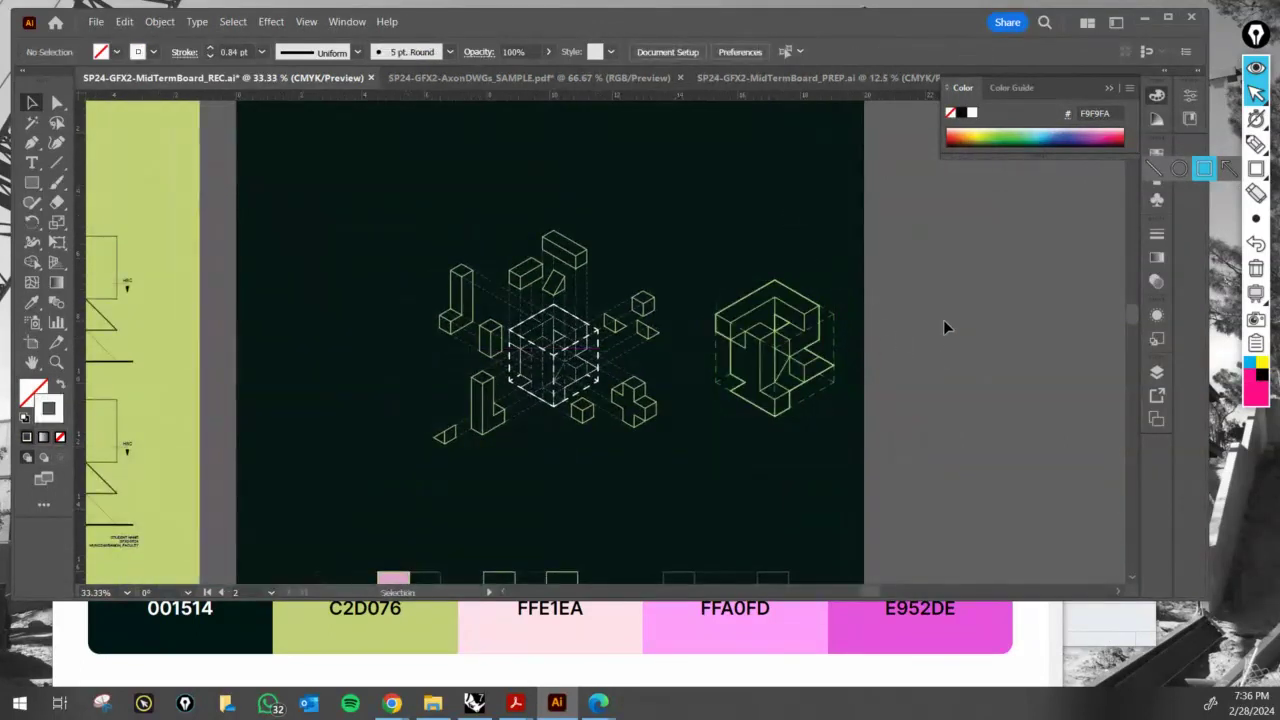
- Switch to Rhino and maximize the shaded P1_REC perspective viewport
scroll(958, 336, down, 1)
alt+scroll(555, 262, up, 2)
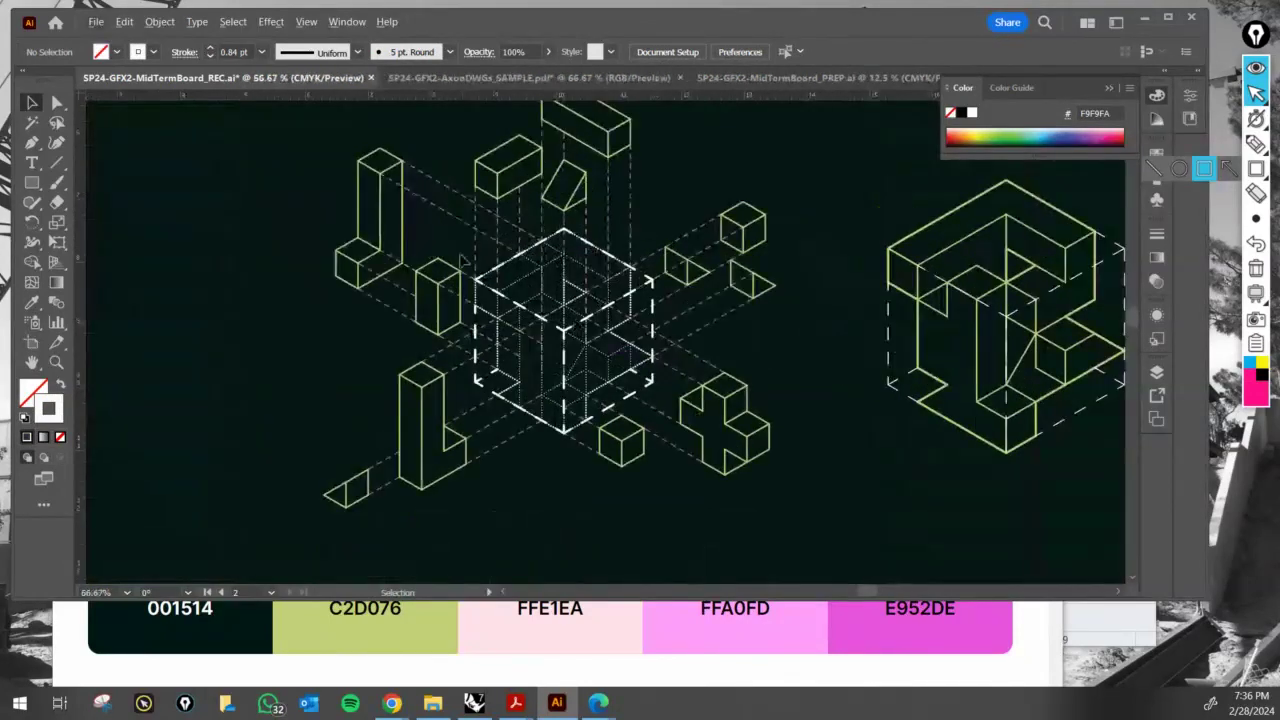
drag(540, 327, 497, 370)
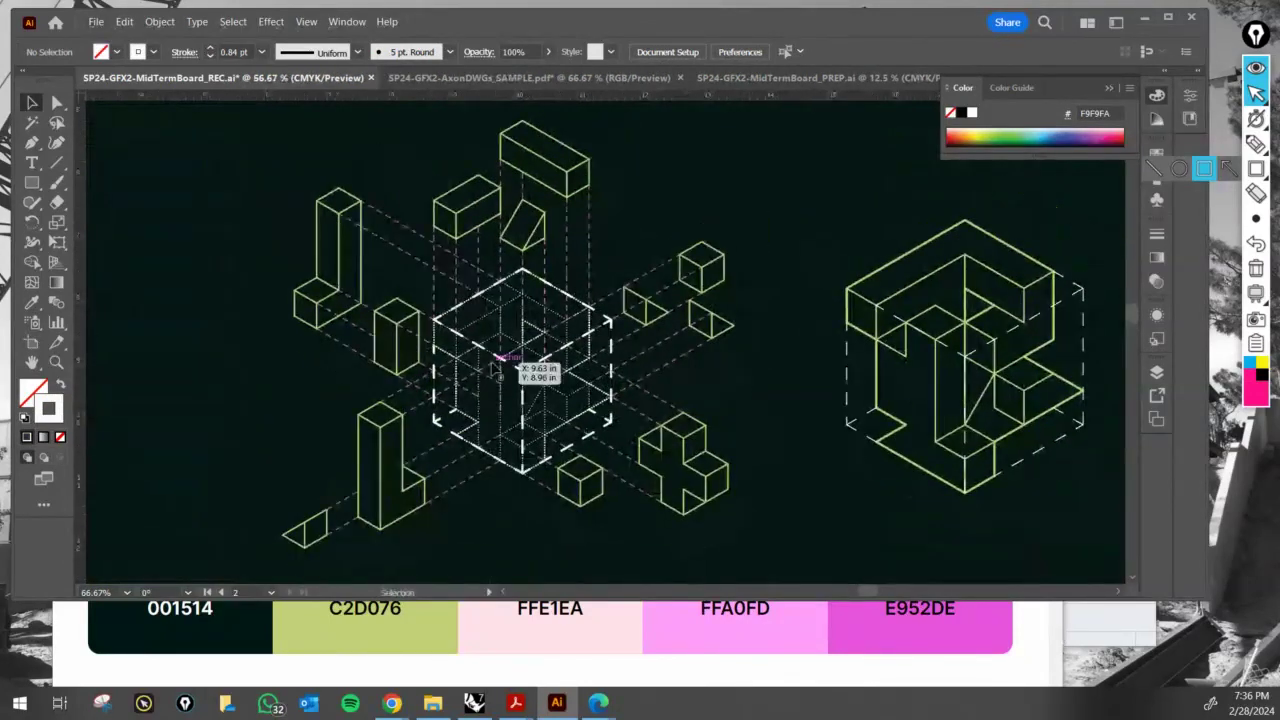
click(474, 703)
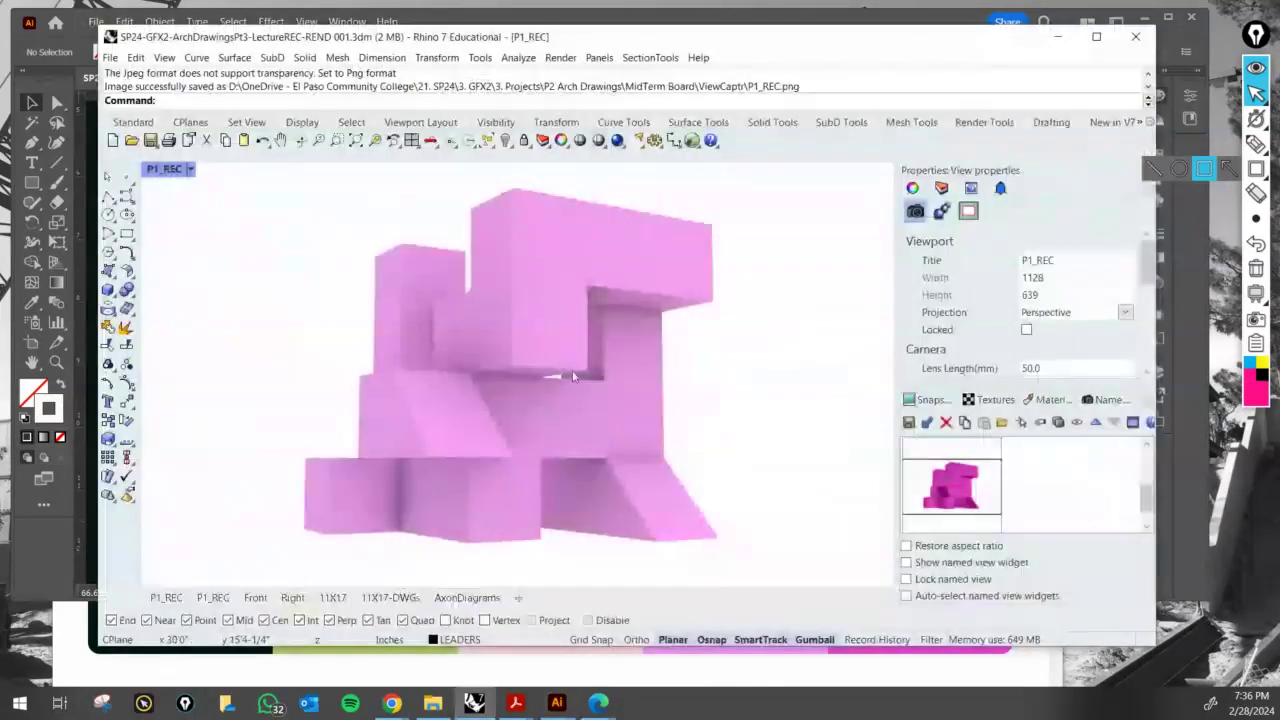
double_click(166, 171)
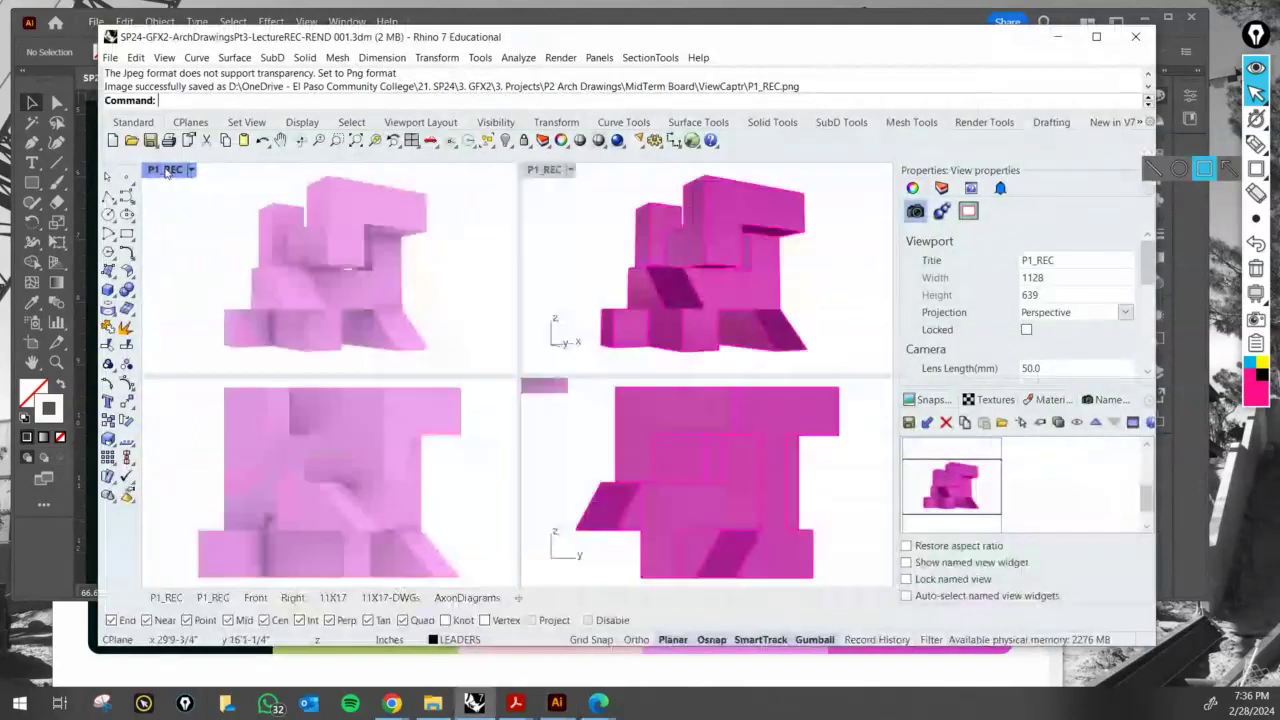
double_click(557, 171)
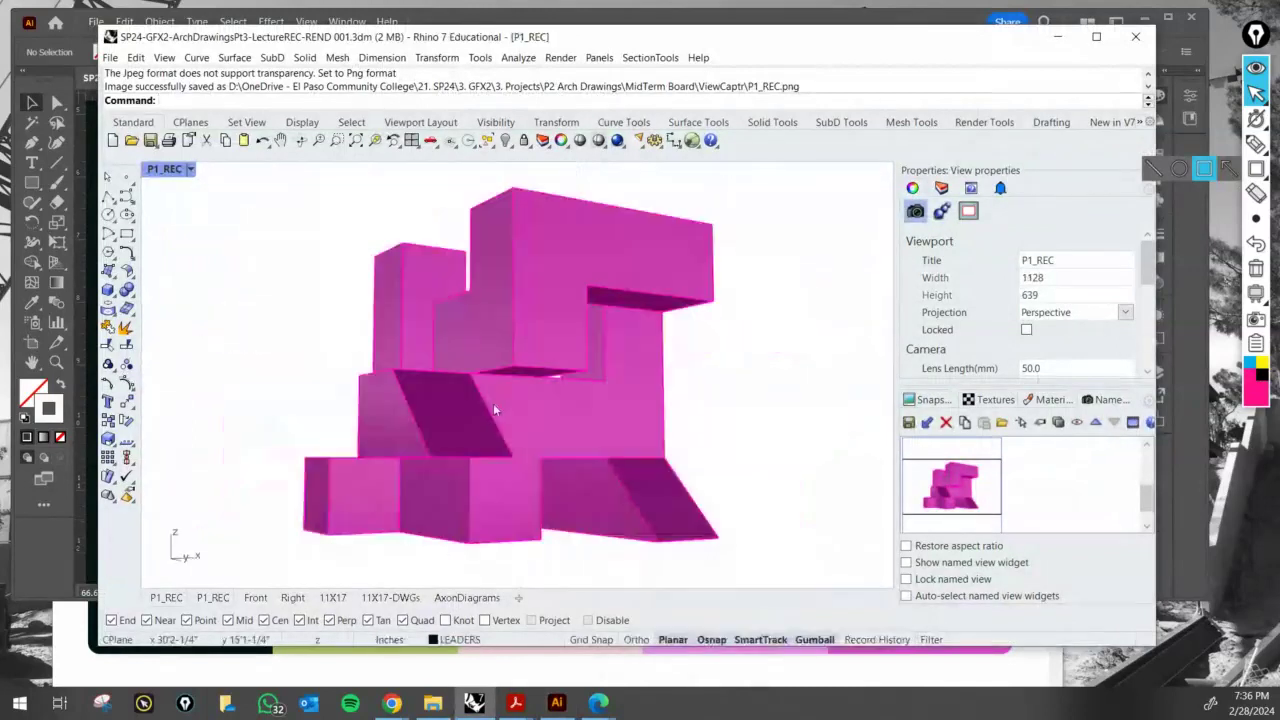
- Select the whole exploded axonometric model and zoom the viewport to the selection
scroll(500, 400, down, 18)
right_drag(505, 397, 492, 558)
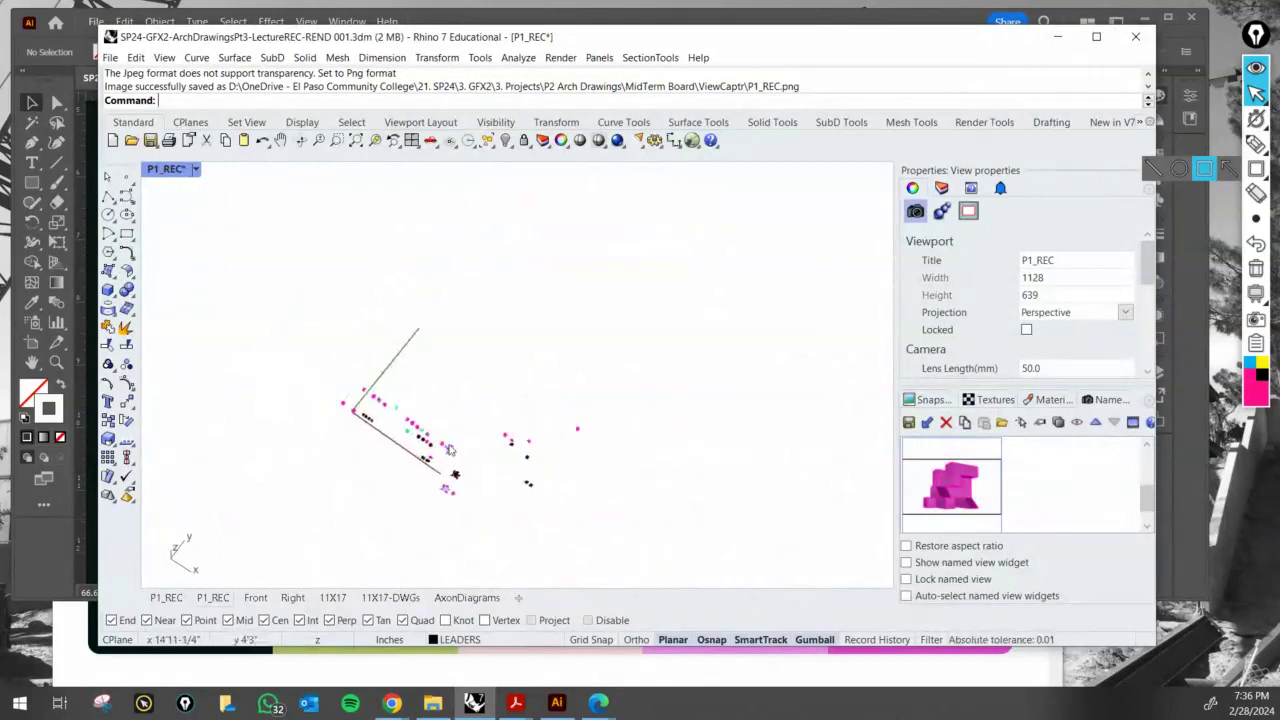
scroll(455, 488, up, 14)
shift+right_drag(503, 493, 540, 436)
drag(551, 491, 415, 368)
click(374, 140)
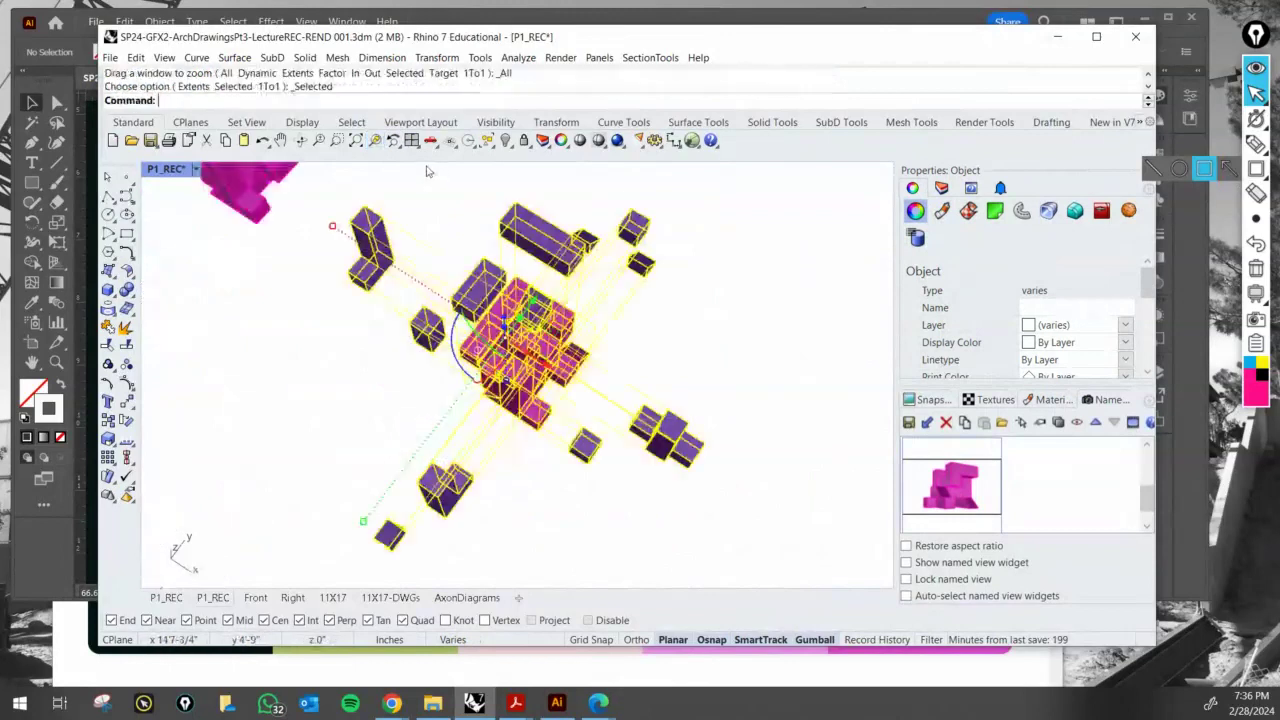
- Set the viewport to the SE isometric view, zoom to the exploded model and change the display mode to Rendered
click(198, 170)
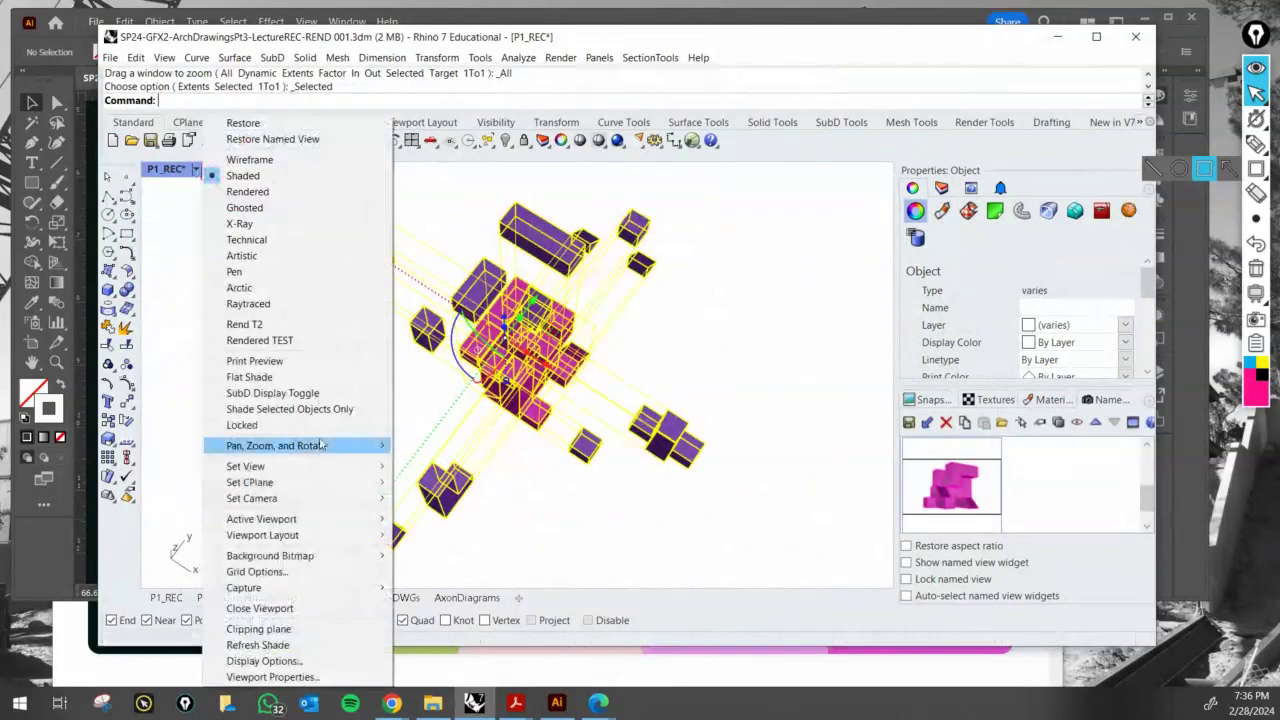
mouse_move(300, 466)
mouse_move(508, 618)
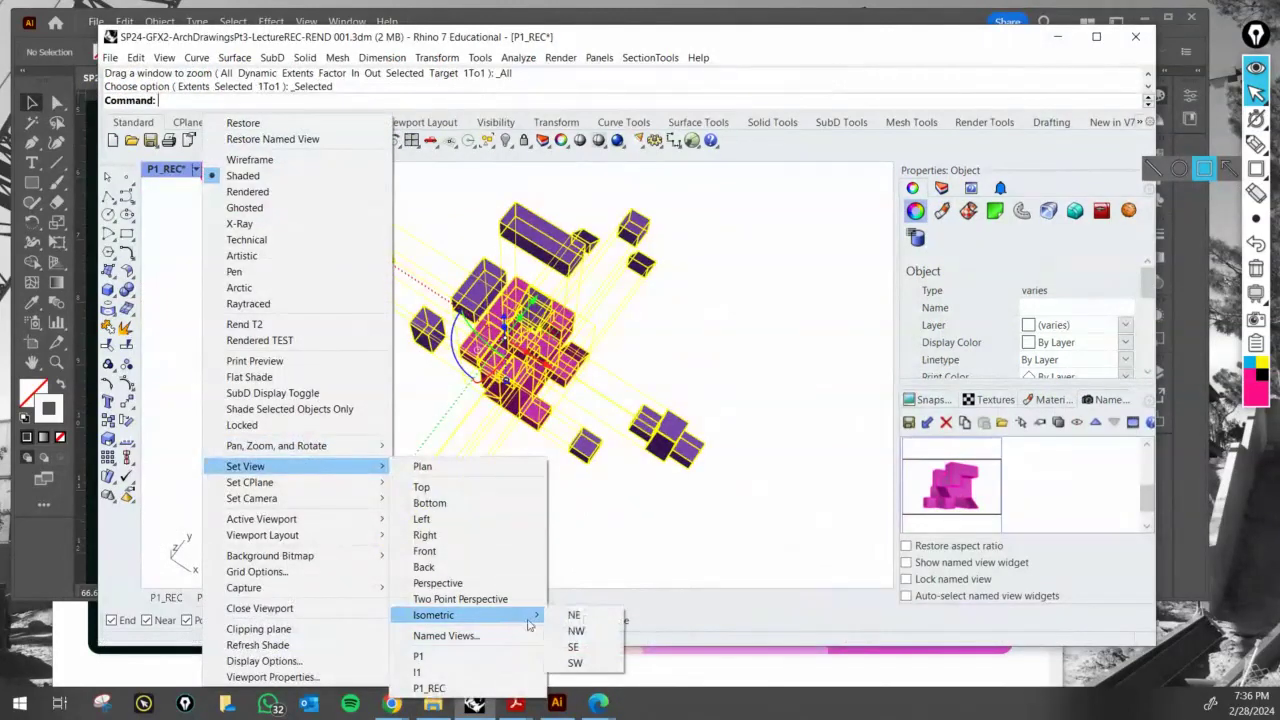
click(582, 647)
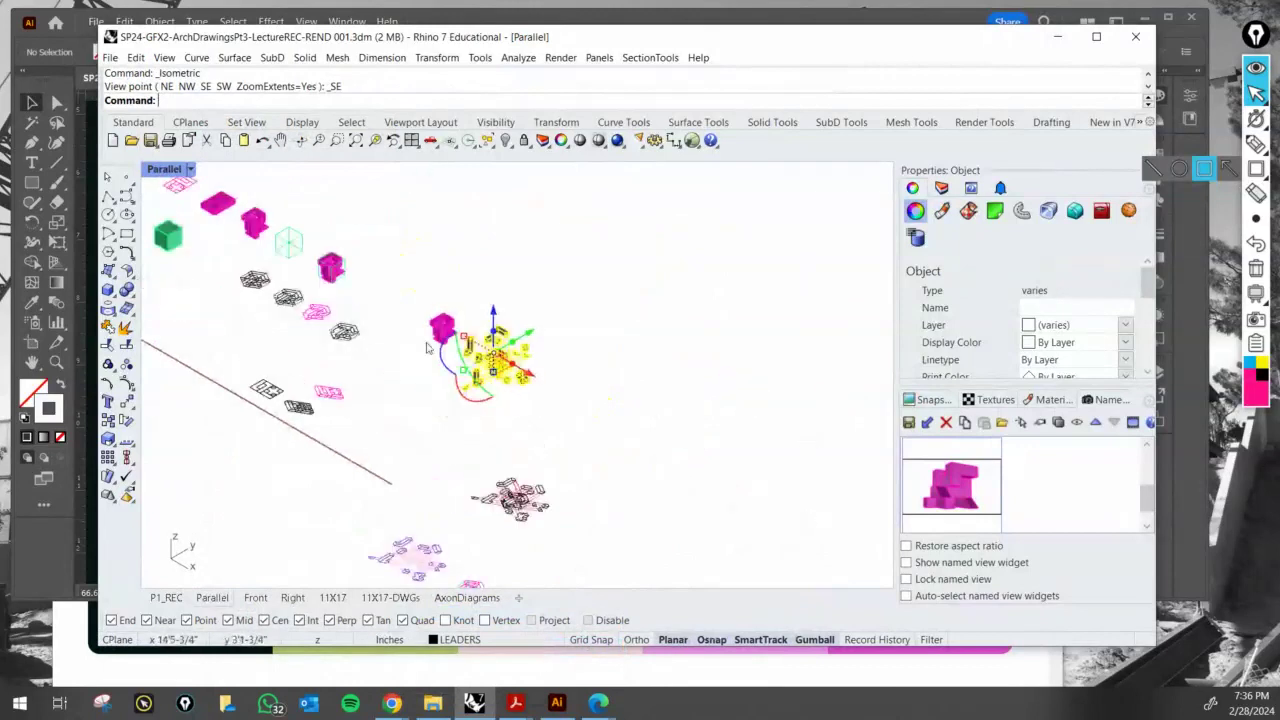
click(374, 140)
click(757, 434)
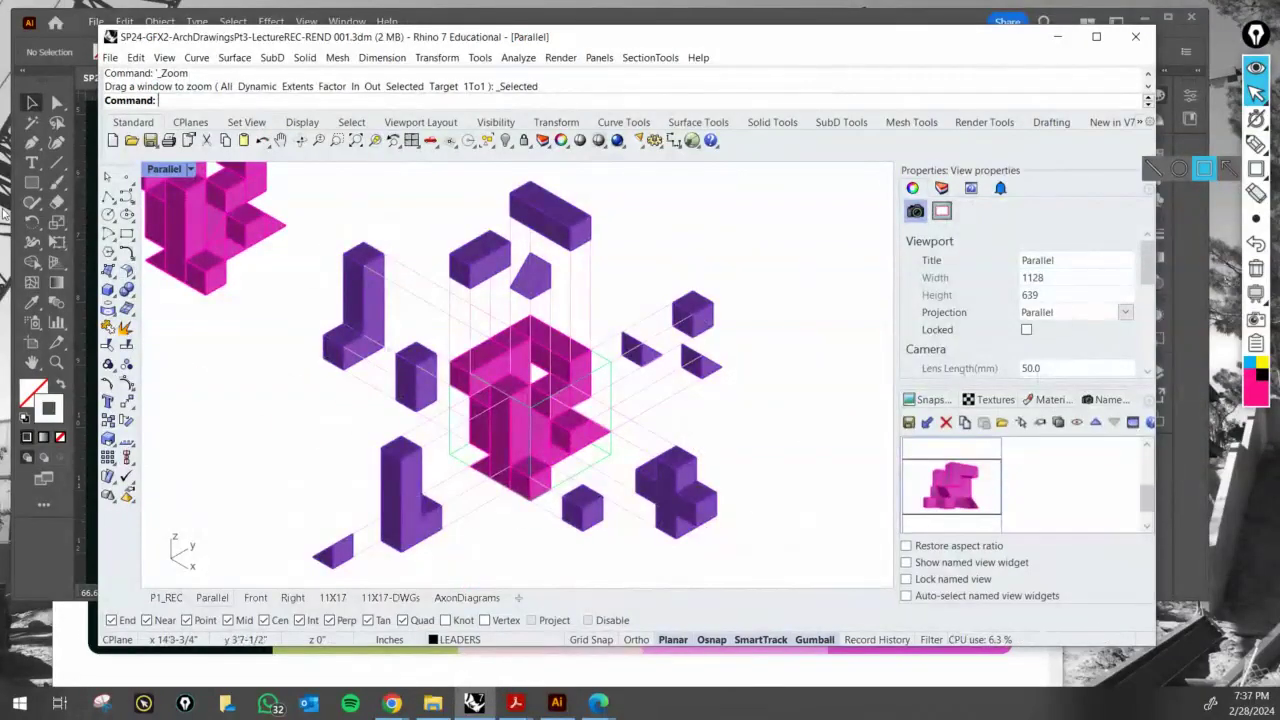
click(190, 170)
click(257, 191)
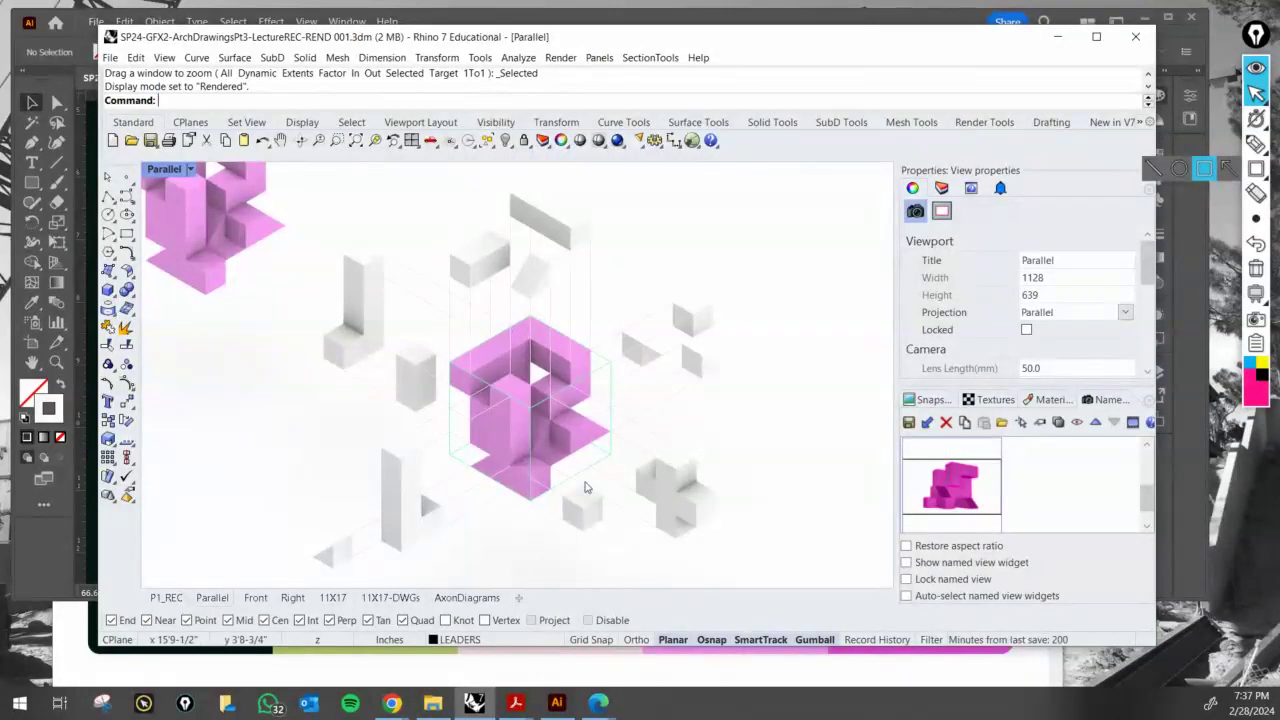
click(602, 374)
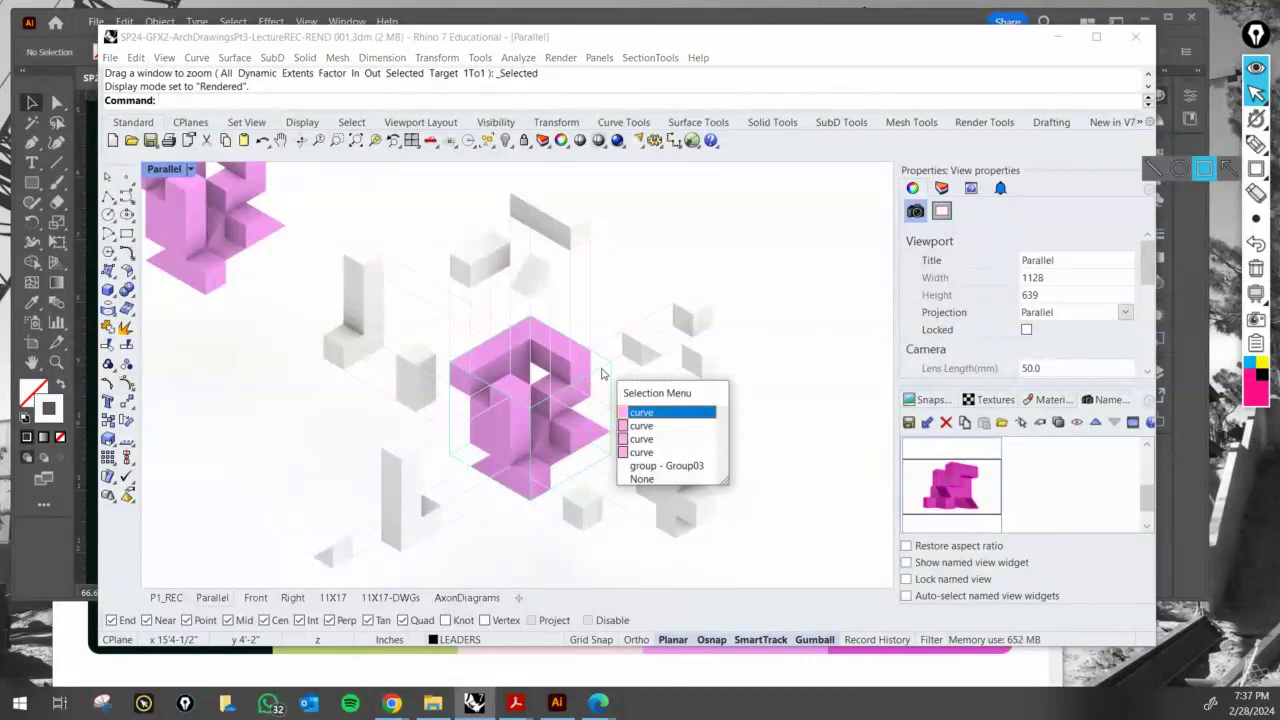
click(648, 309)
click(607, 337)
click(641, 281)
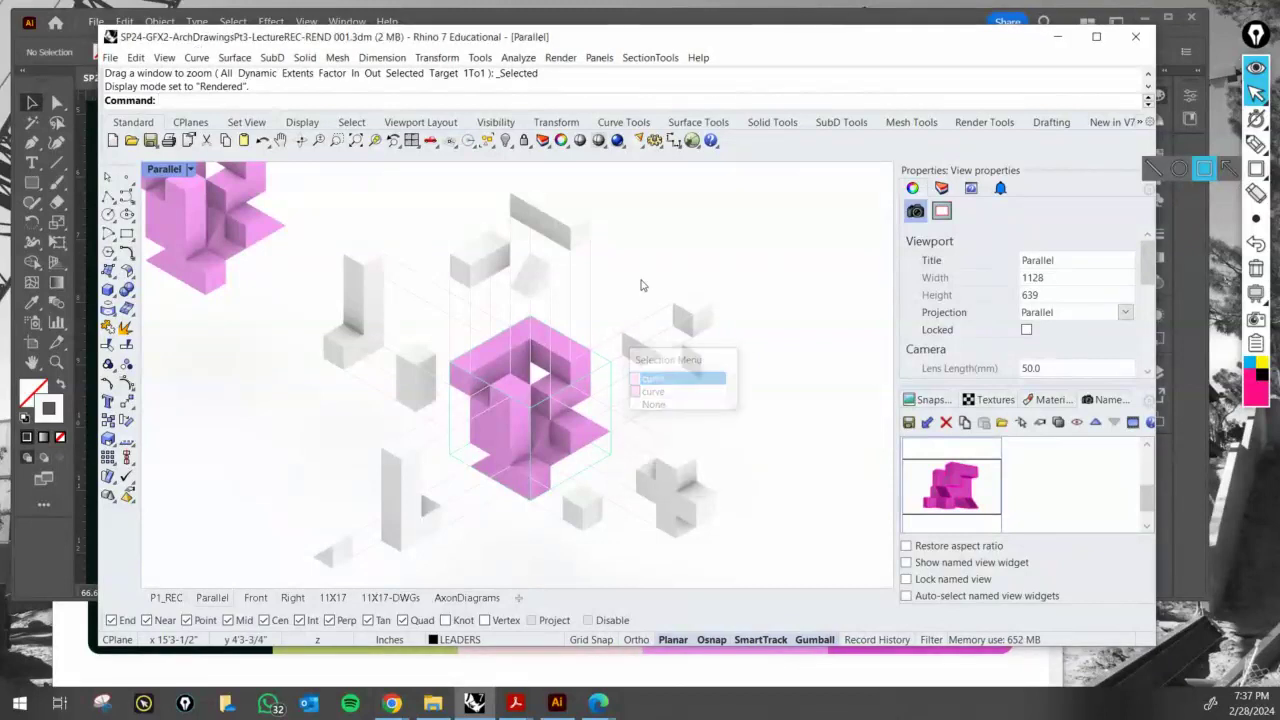
key(ctrl)
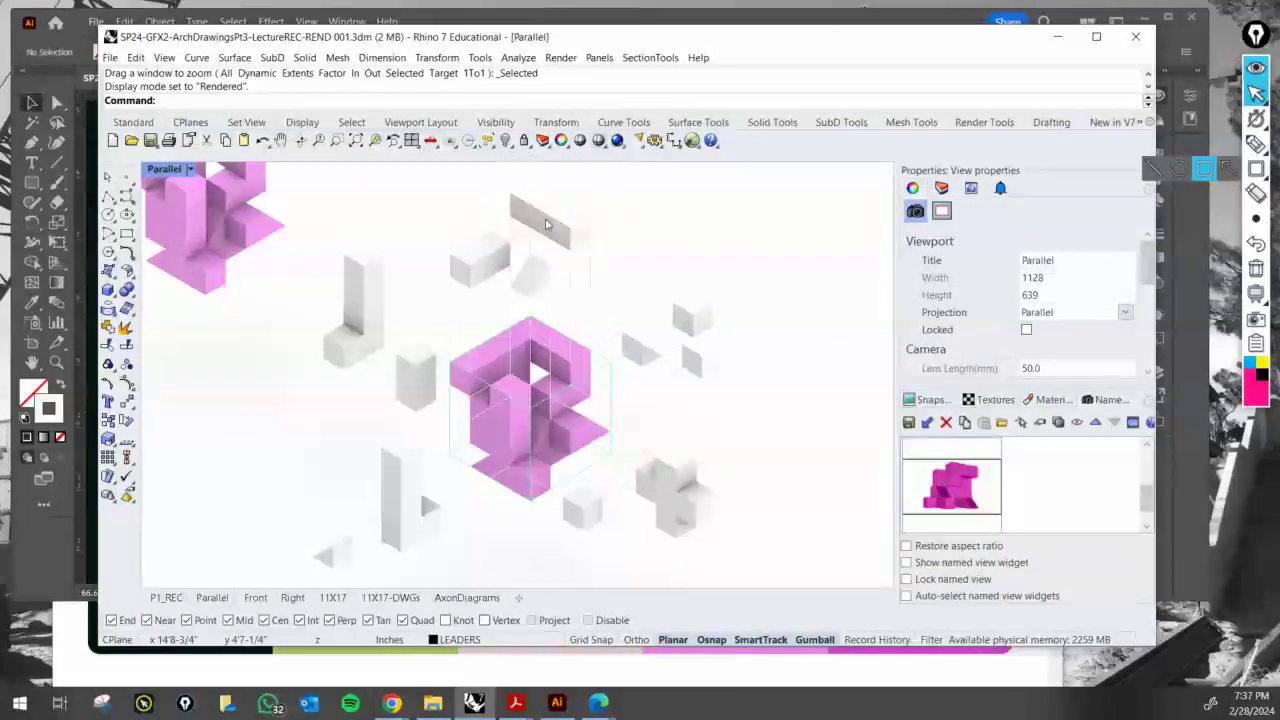
key(ctrl)
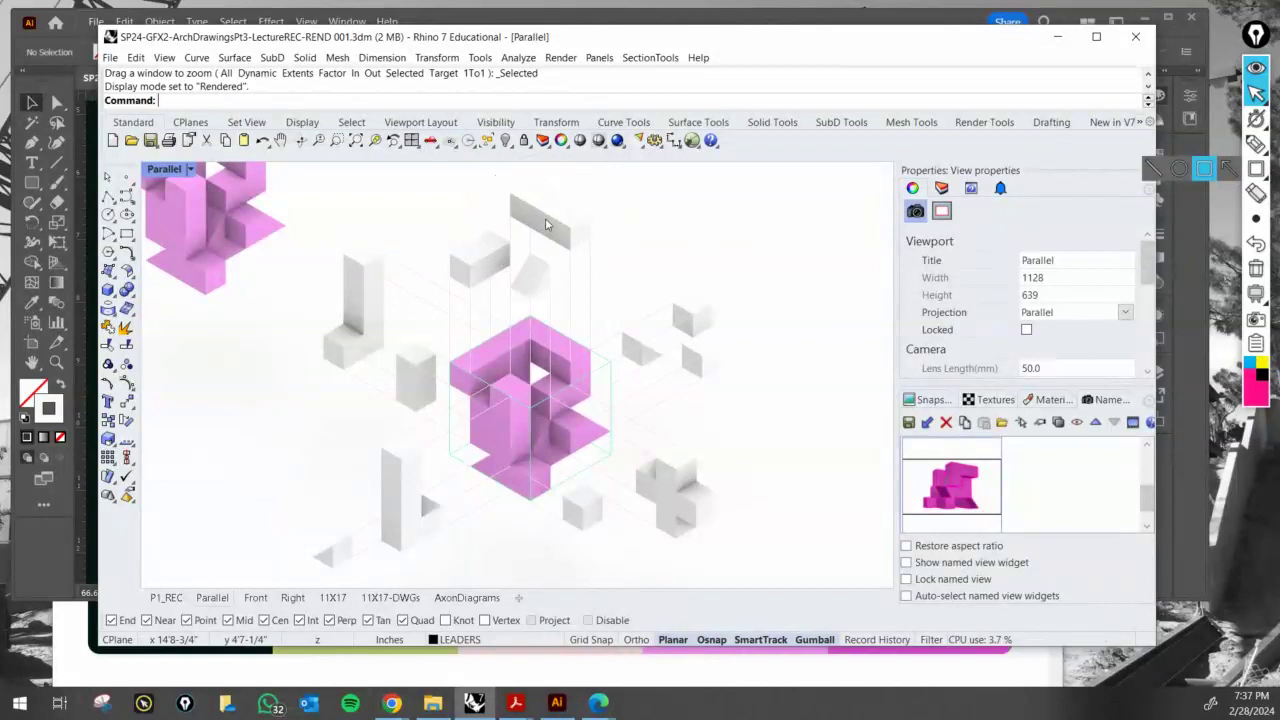
- Hide the layers P2, 4" CUBE and EXP_LINES, which hold the central model, its bounding cube and the explosion lines
click(516, 423)
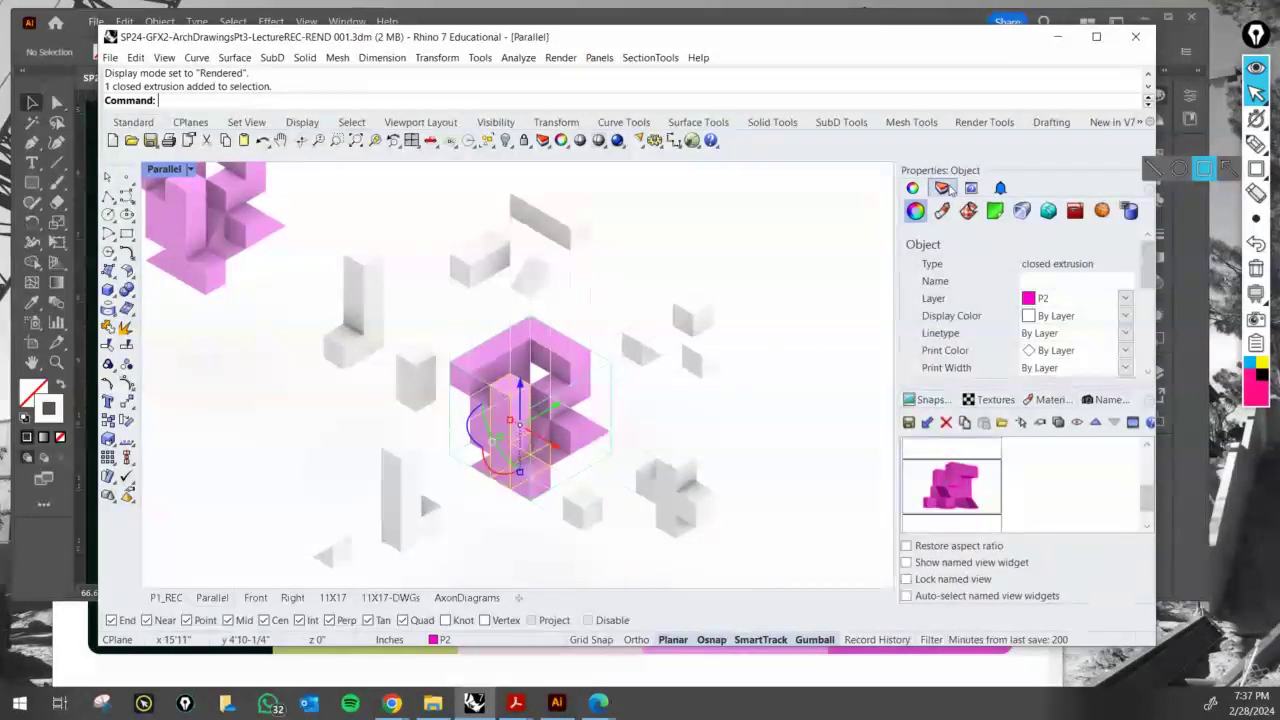
click(941, 187)
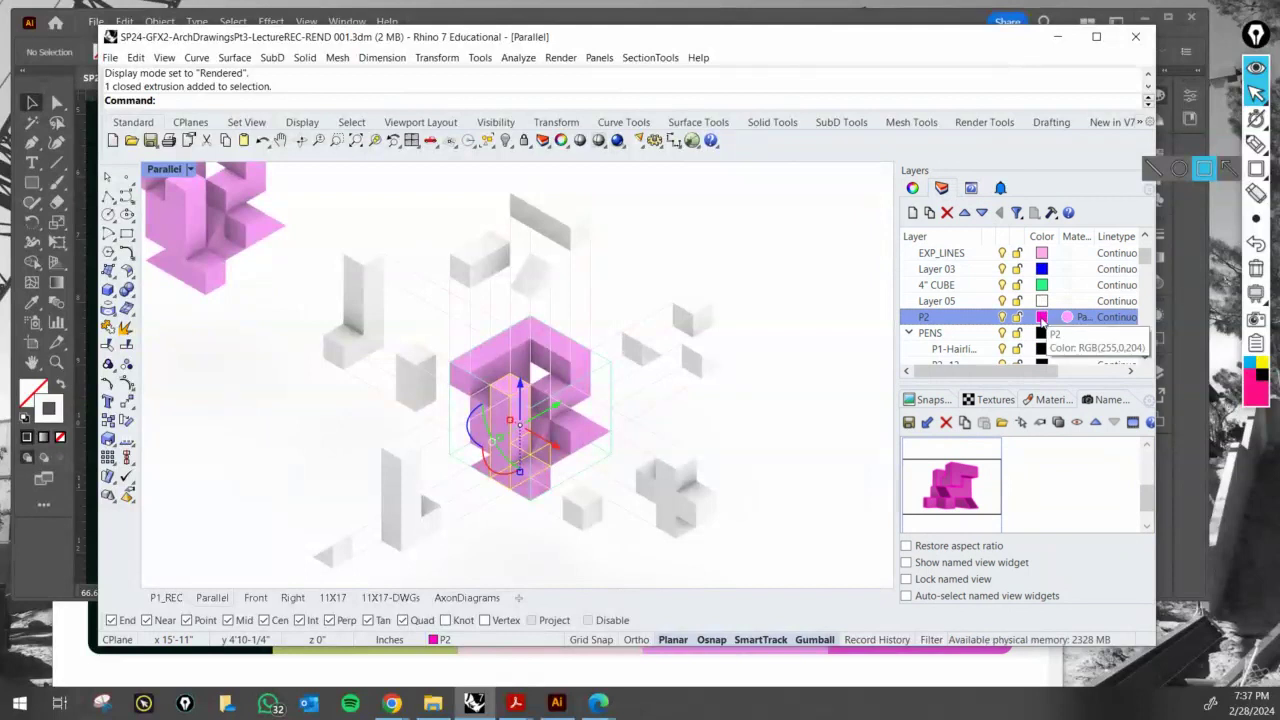
click(1002, 317)
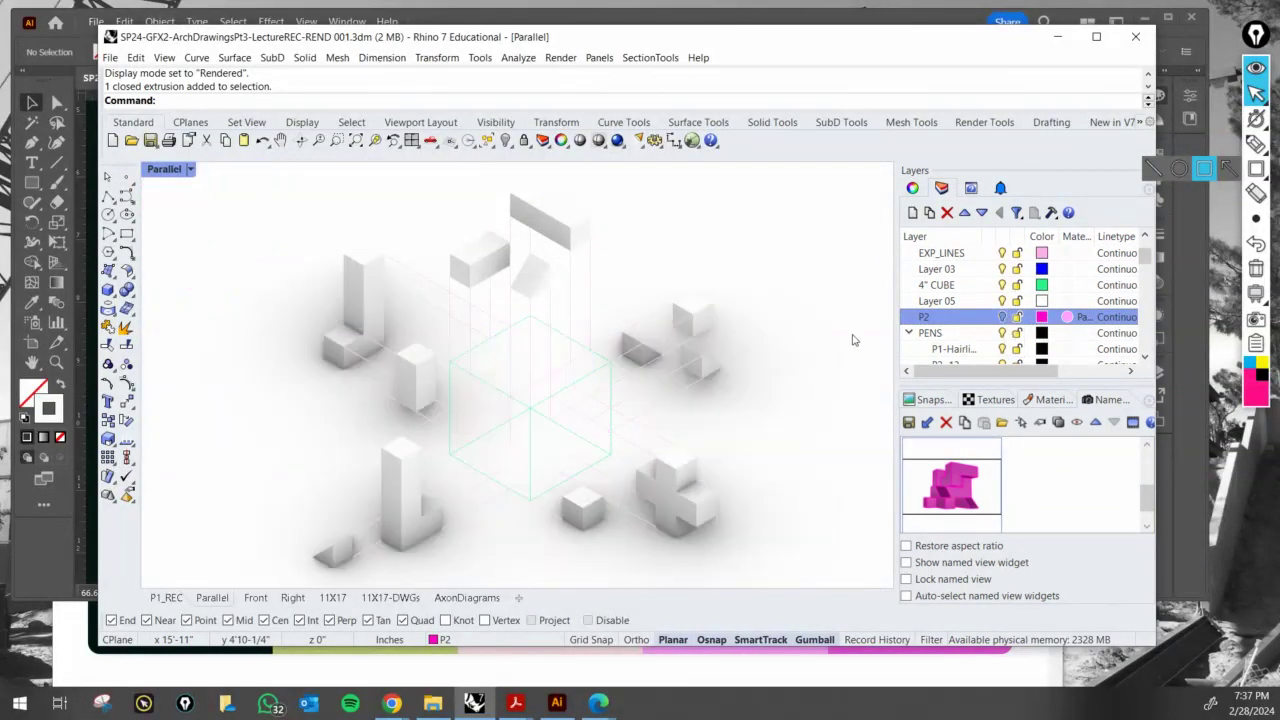
click(588, 348)
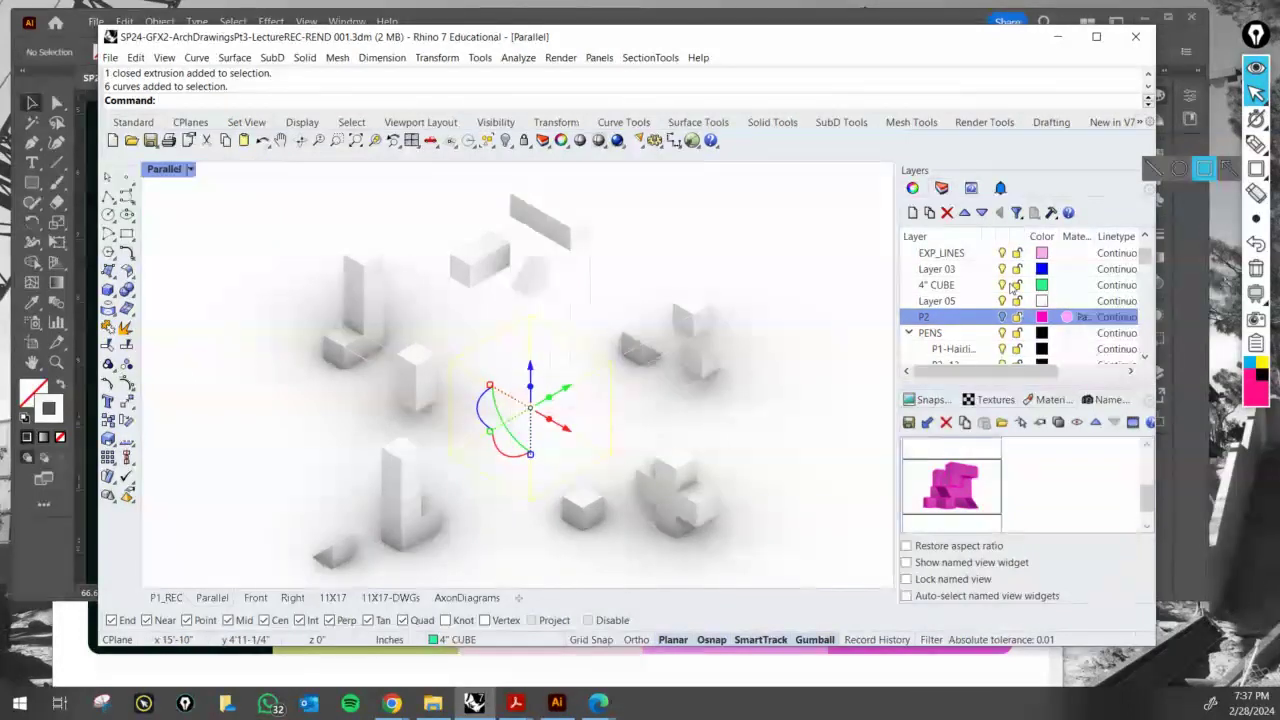
click(1003, 288)
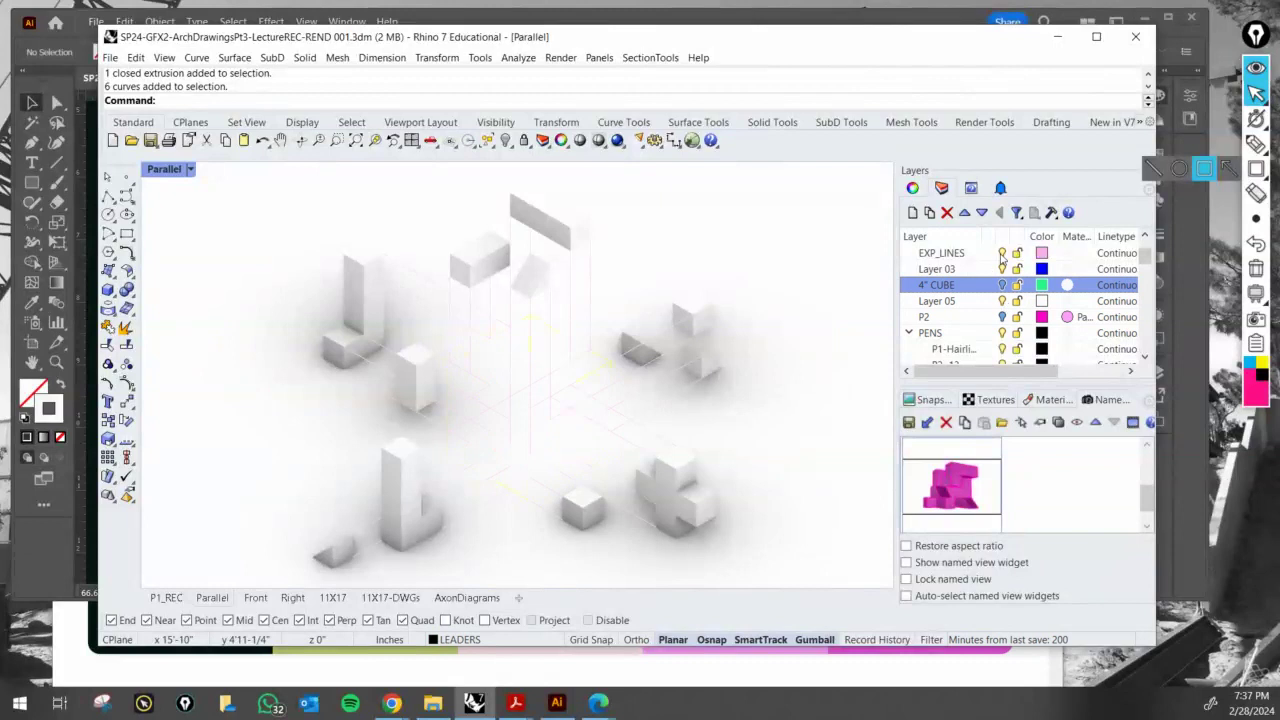
click(1001, 256)
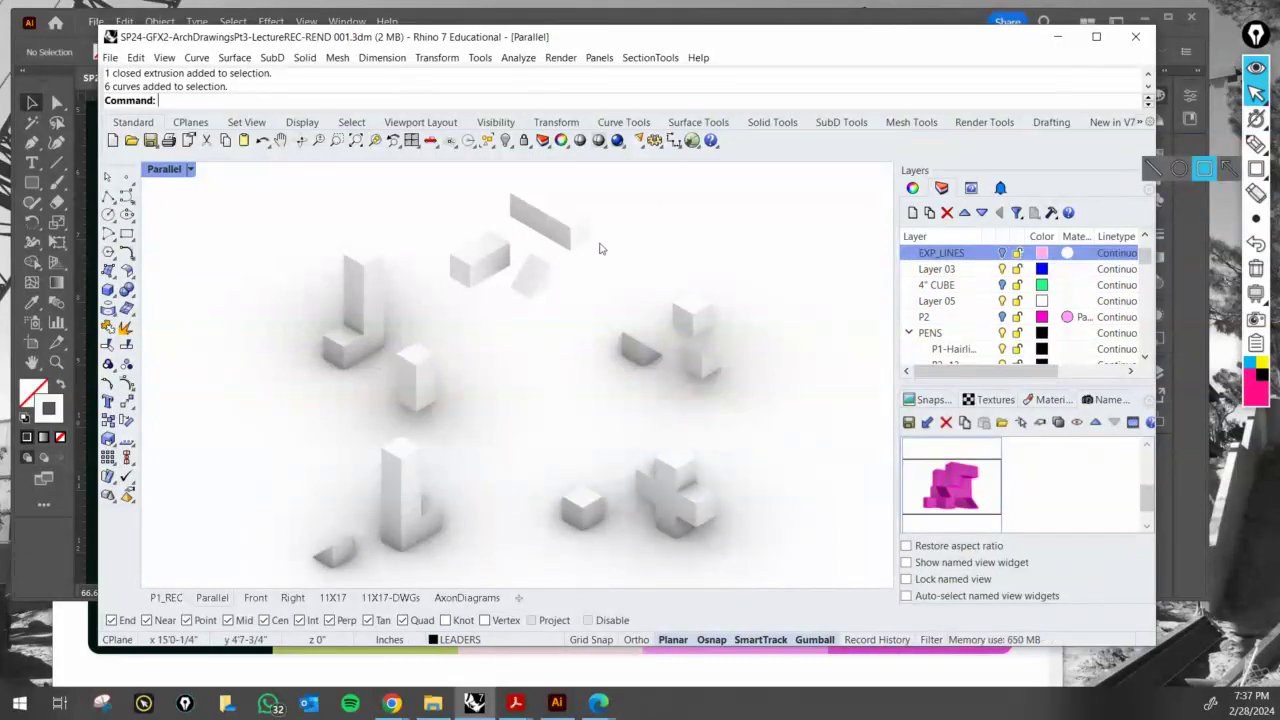
- Open the material settings of the exploded units' UNITS layer and copy the colour FFA0FD from the Coolors palette in the browser
click(570, 238)
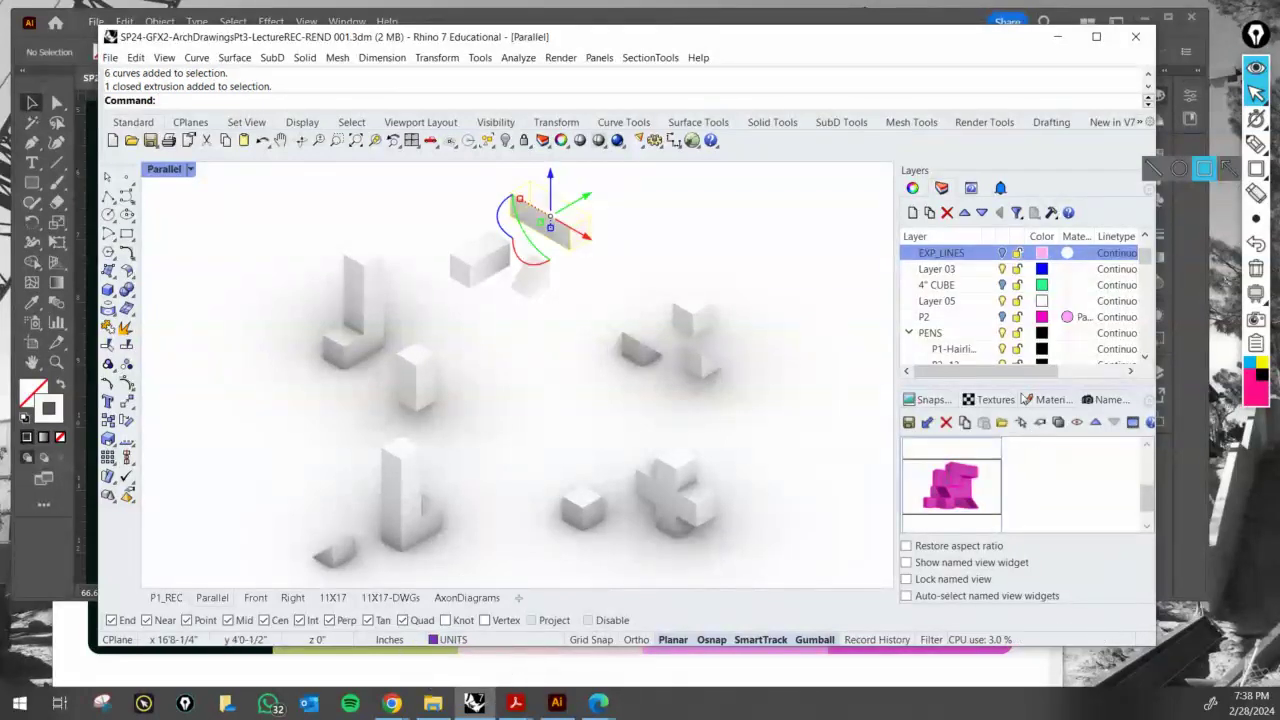
scroll(1148, 252, up, 1)
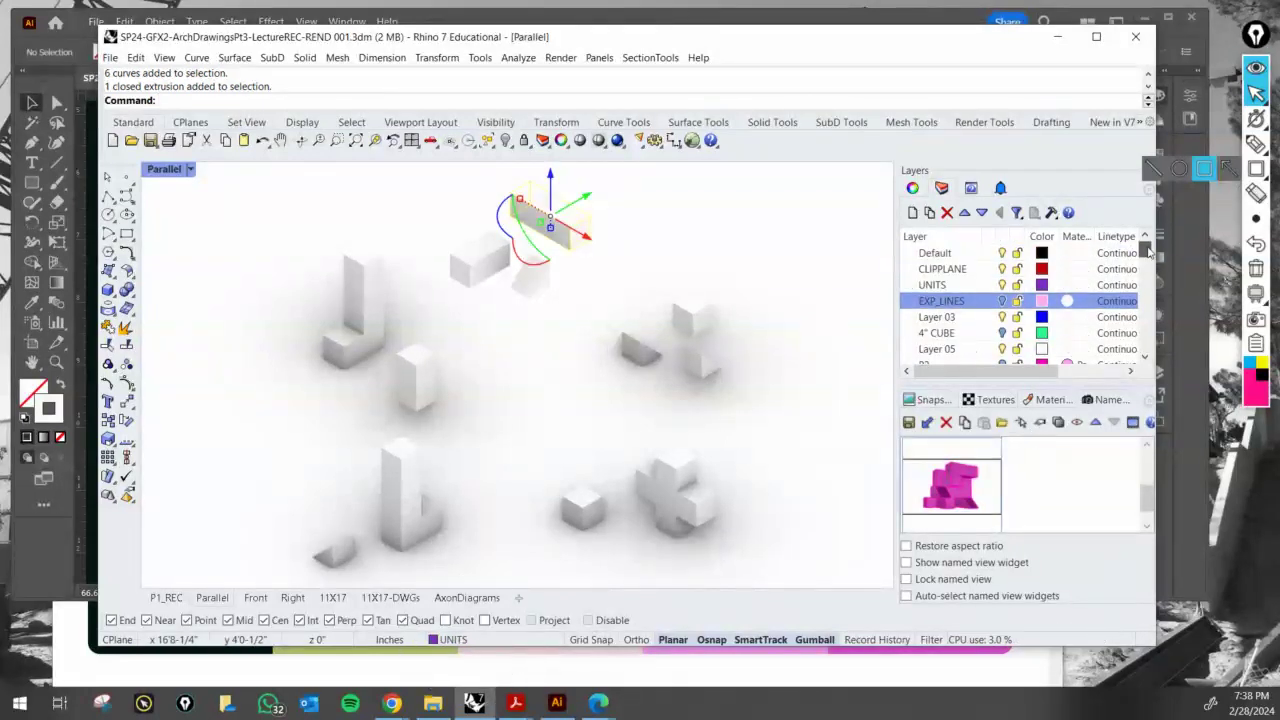
click(1060, 285)
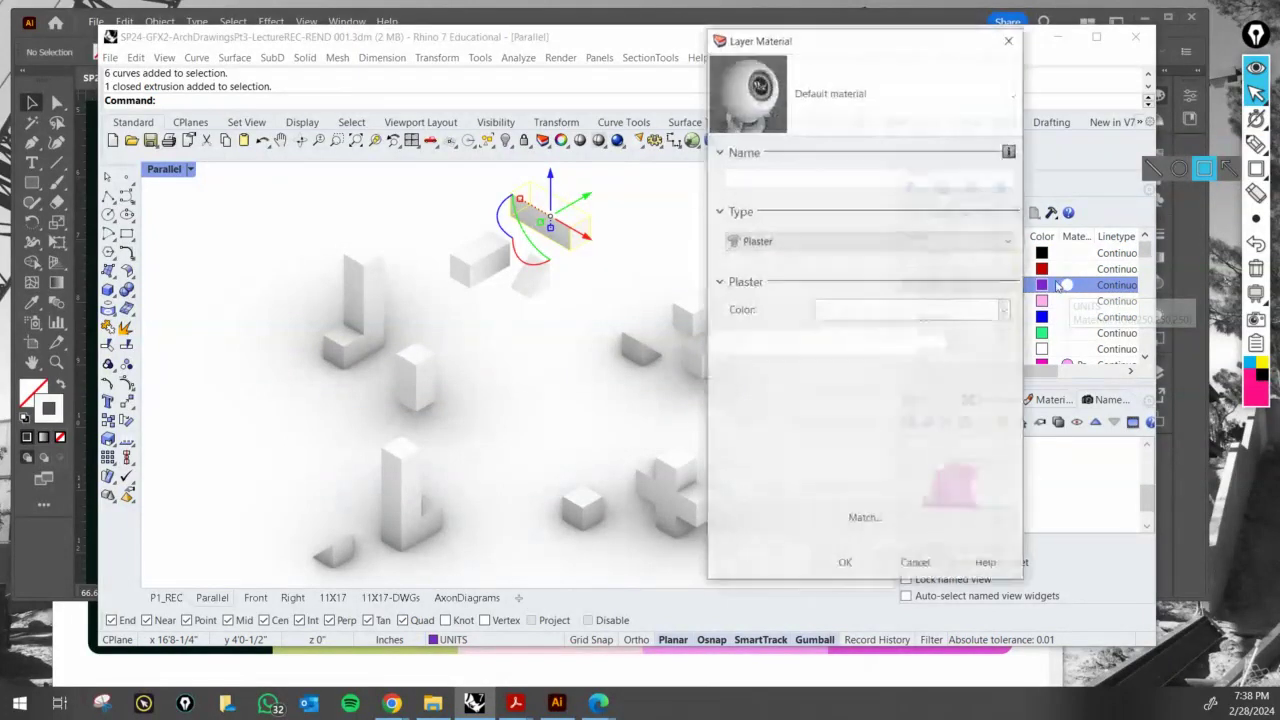
key(alt+Tab)
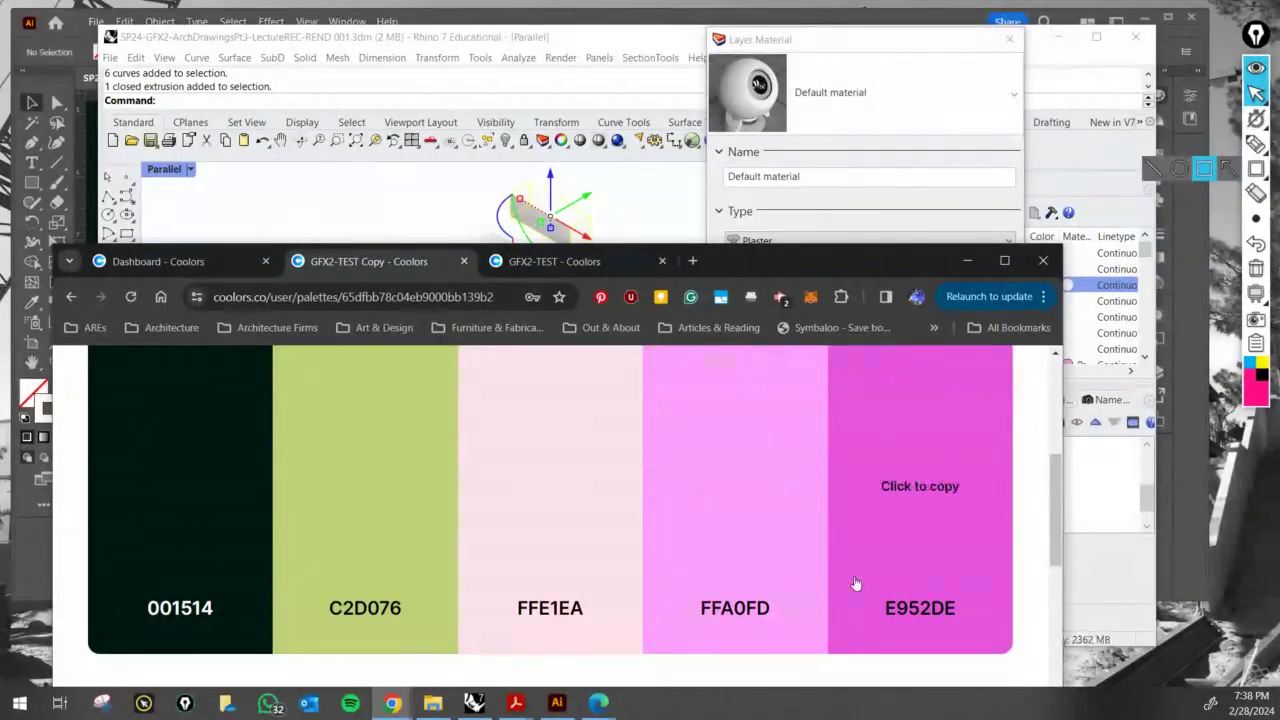
click(700, 488)
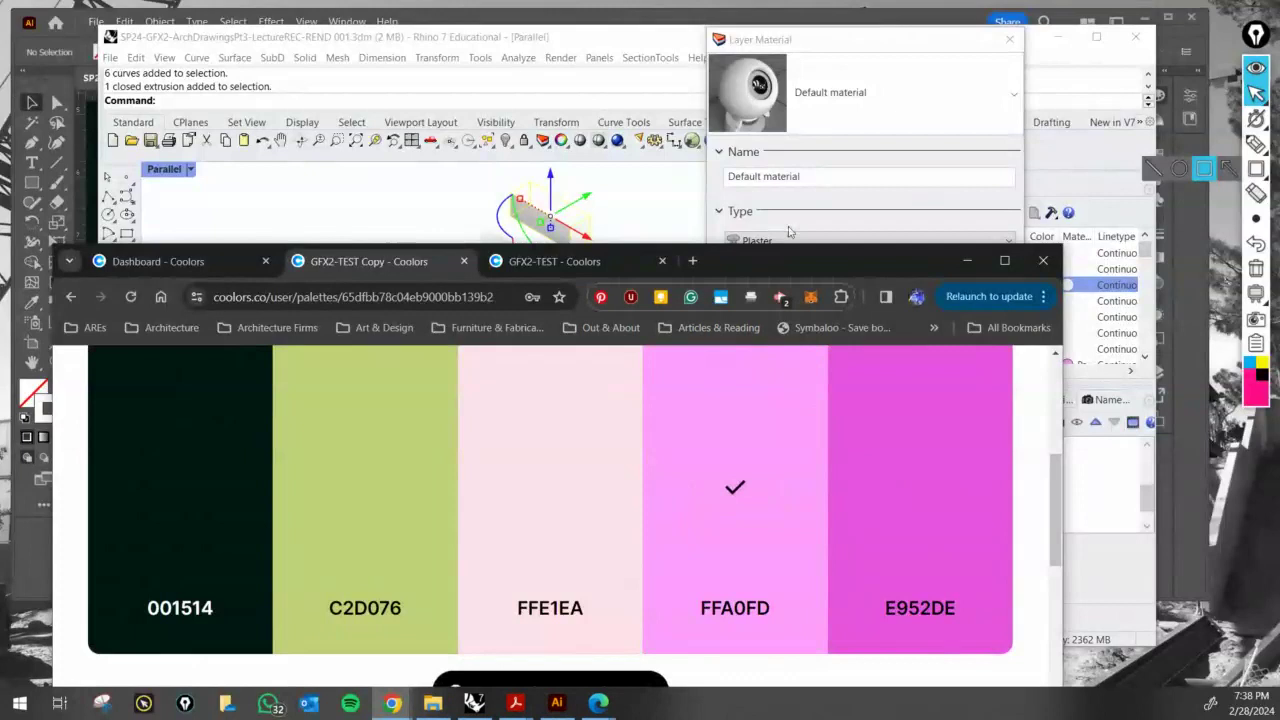
- Switch back to Rhino and give the UNITS layer a Paint material with the colour #FFA0FD
click(833, 57)
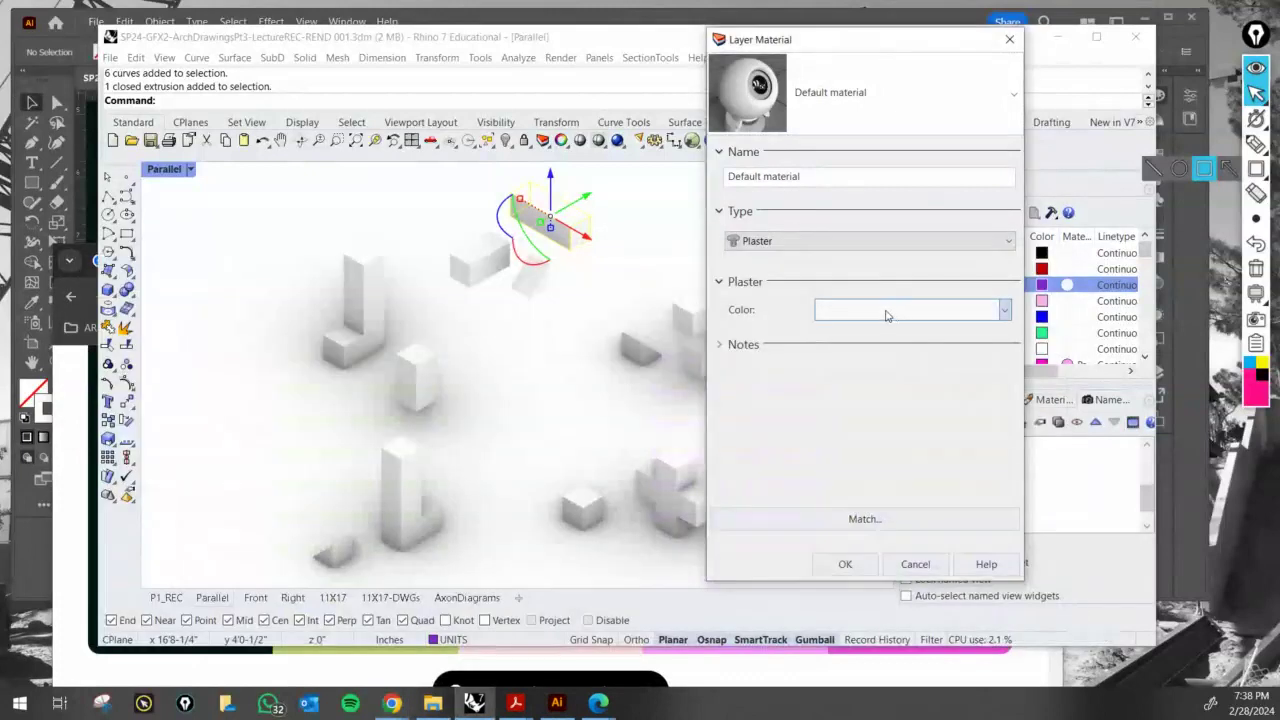
click(874, 251)
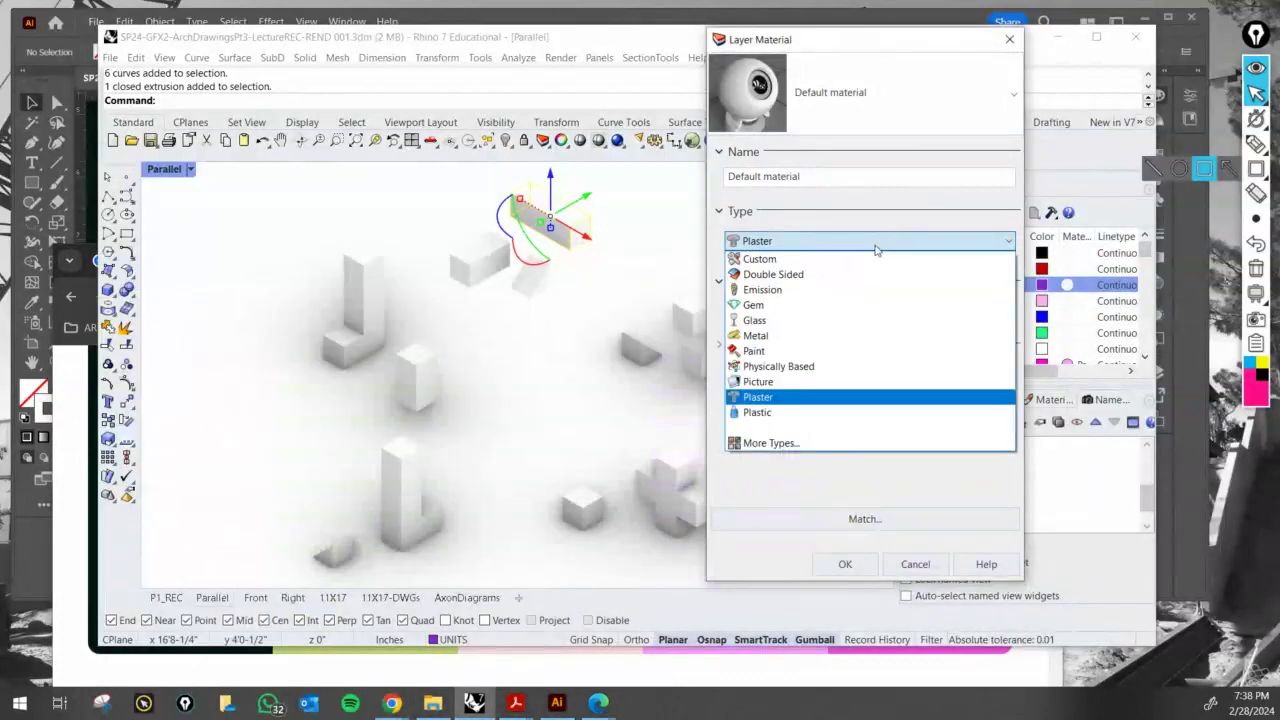
click(855, 351)
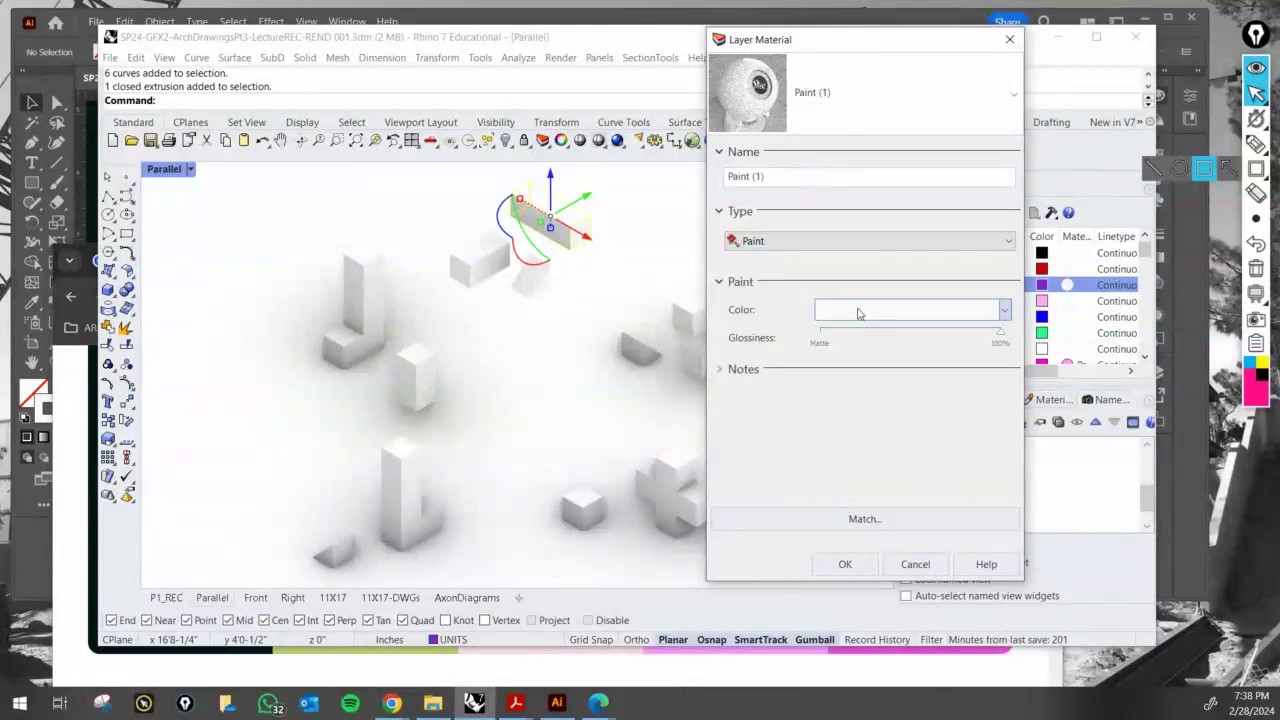
click(857, 313)
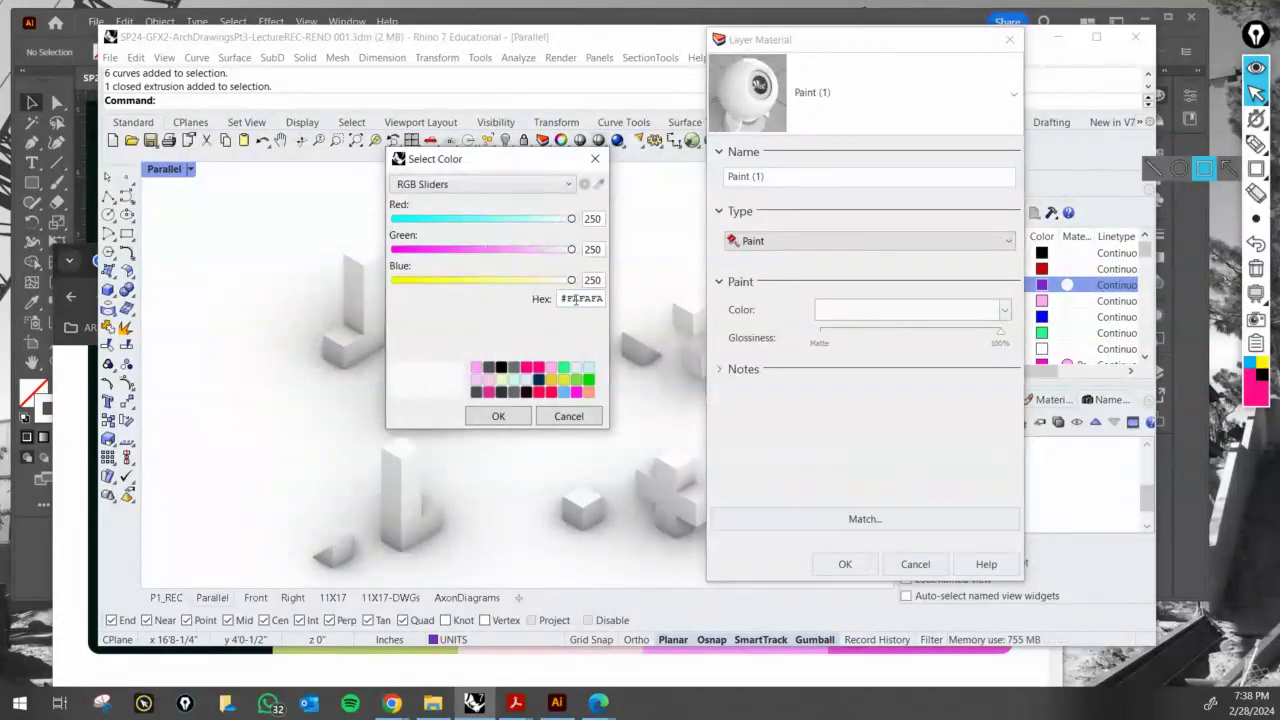
key(ctrl+v)
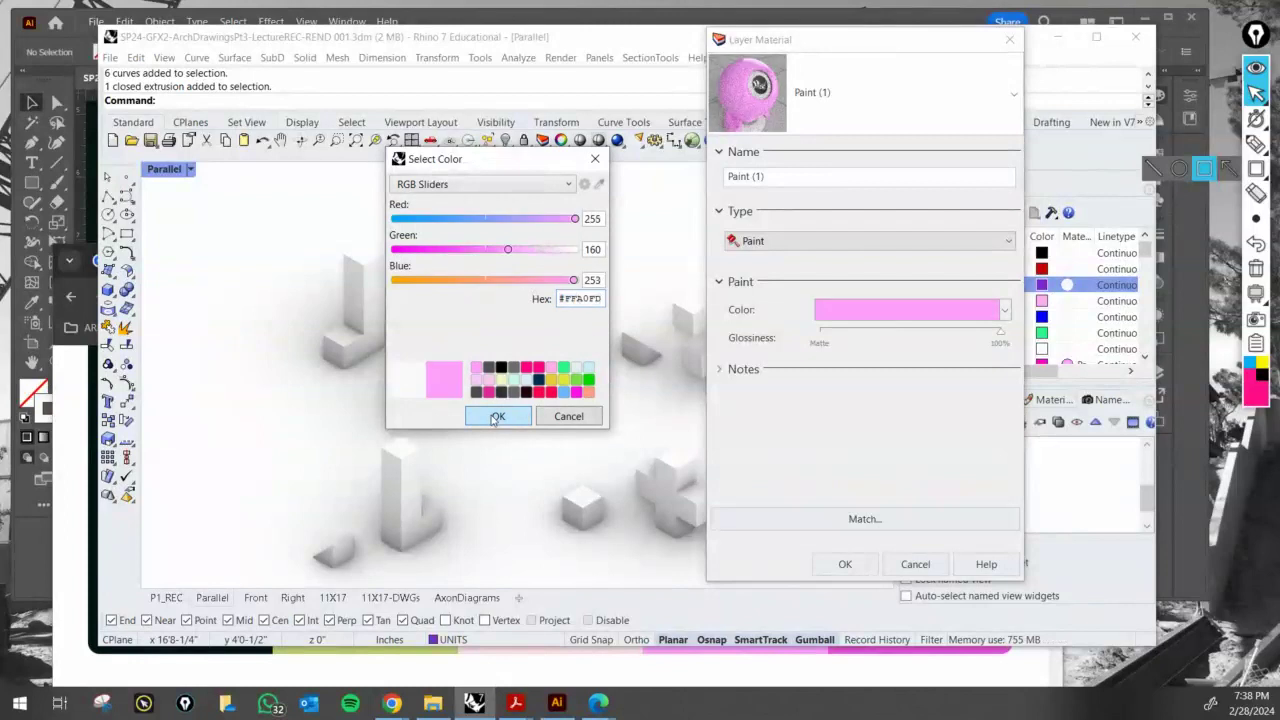
click(497, 416)
click(845, 564)
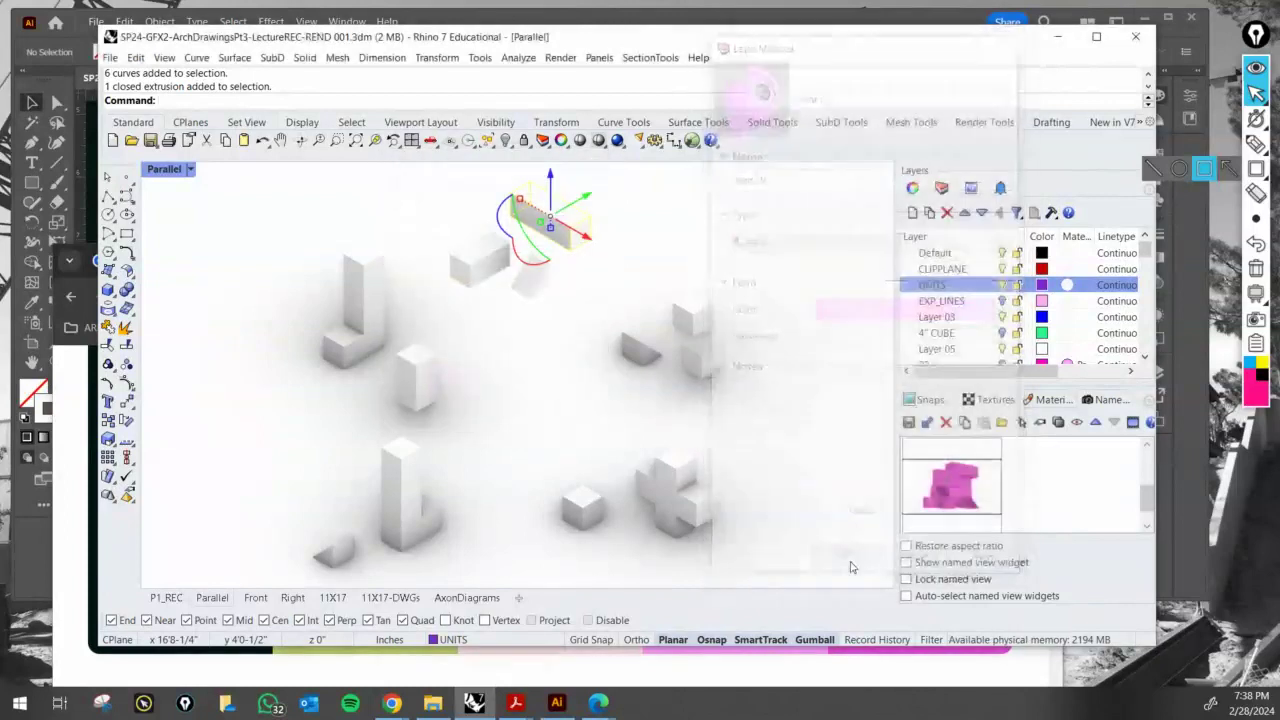
- Check the P2 layer's paint material and match its glossiness by setting the UNITS layer's paint to 40%
click(1062, 364)
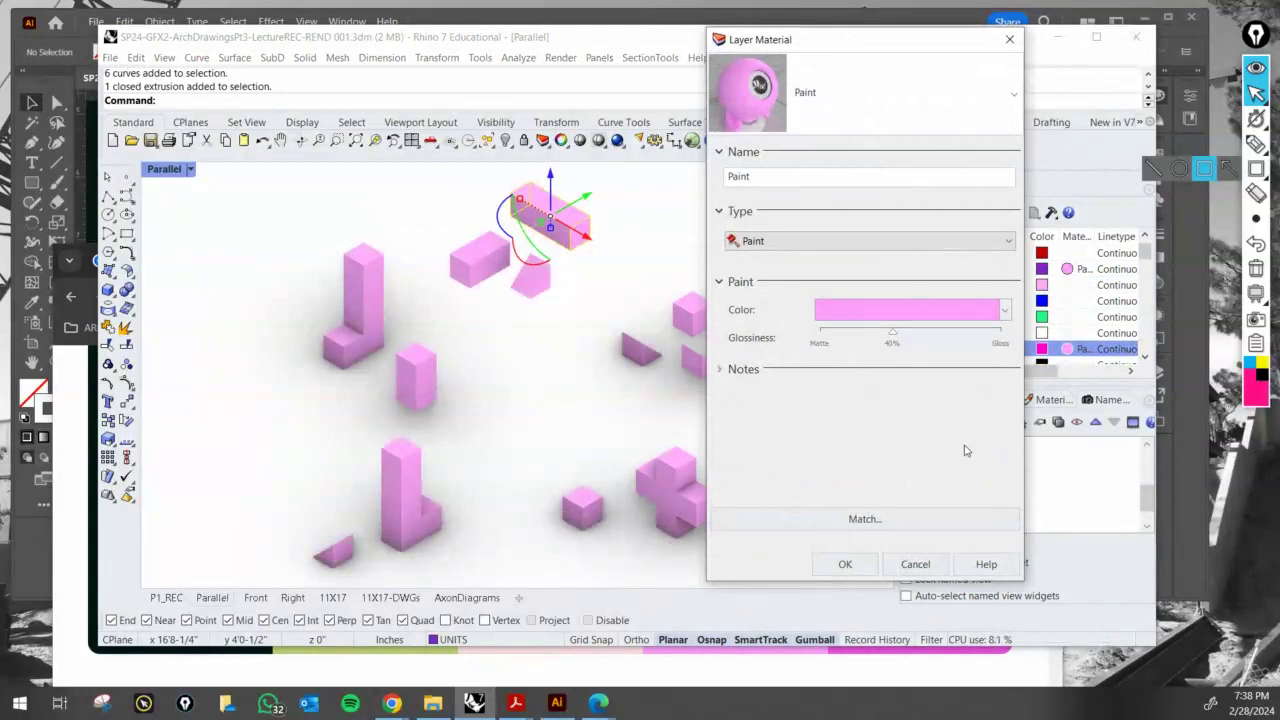
click(1010, 42)
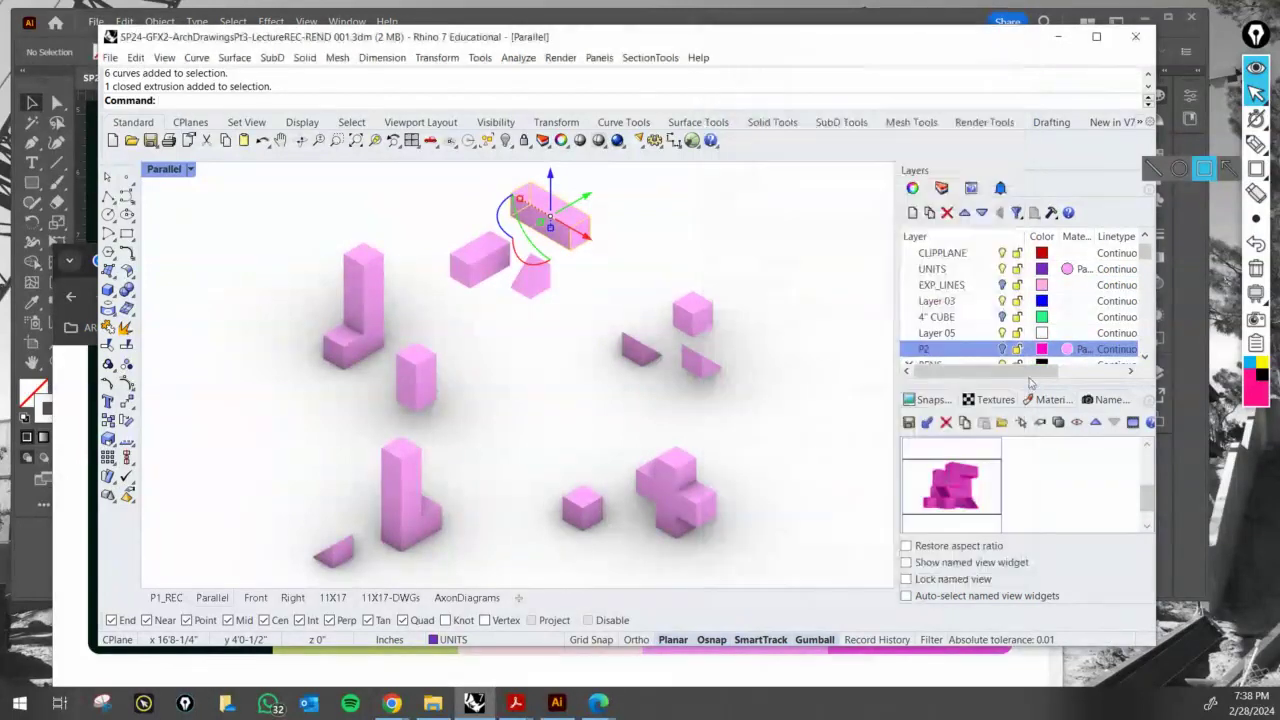
click(1067, 270)
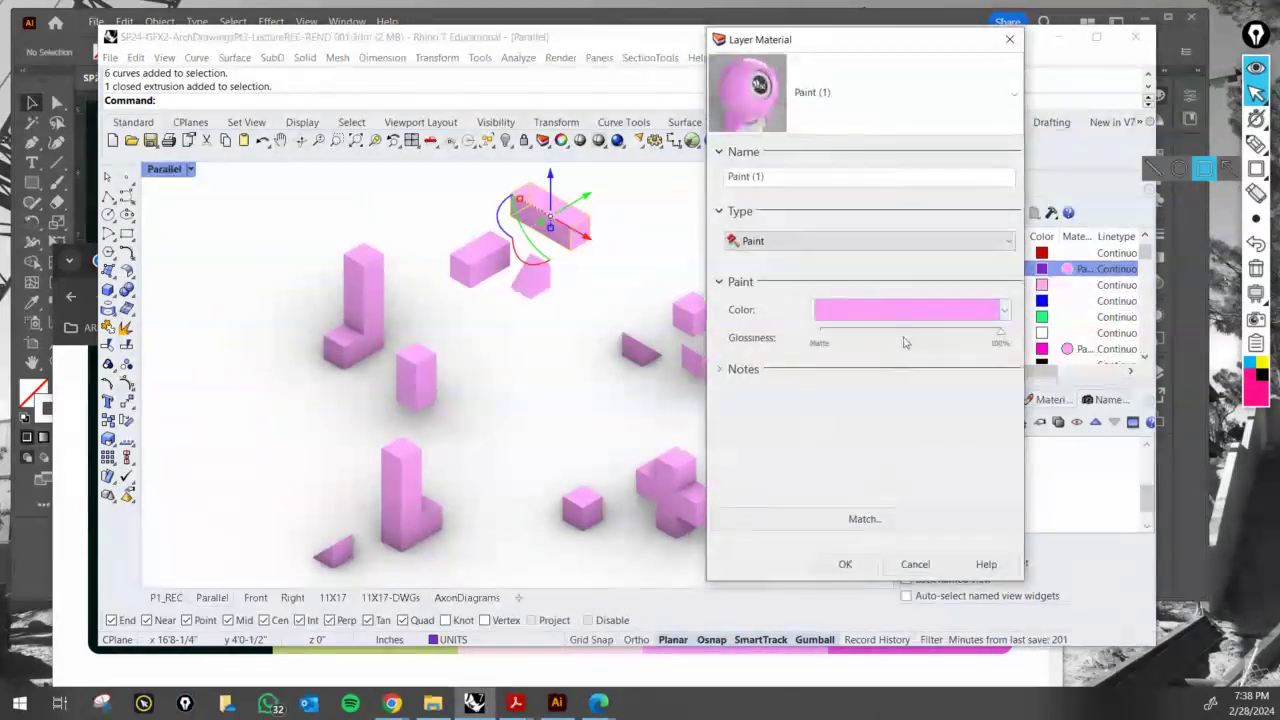
click(1000, 342)
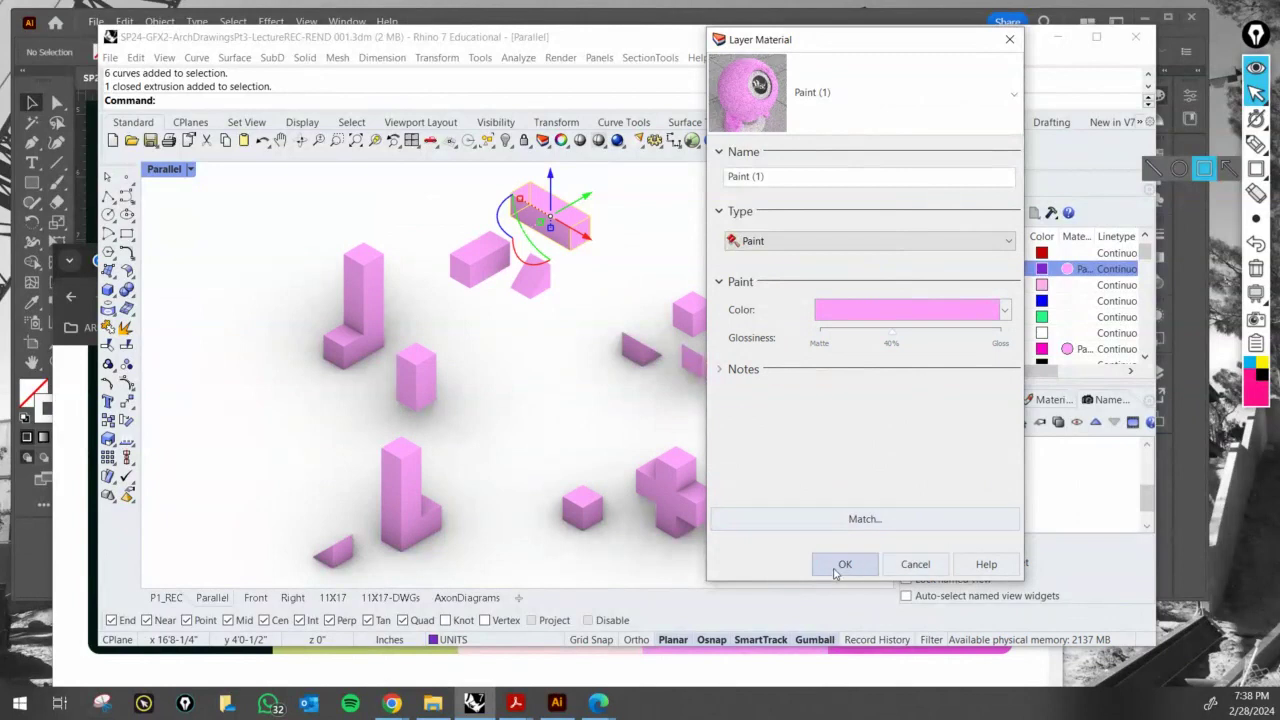
click(845, 564)
click(820, 265)
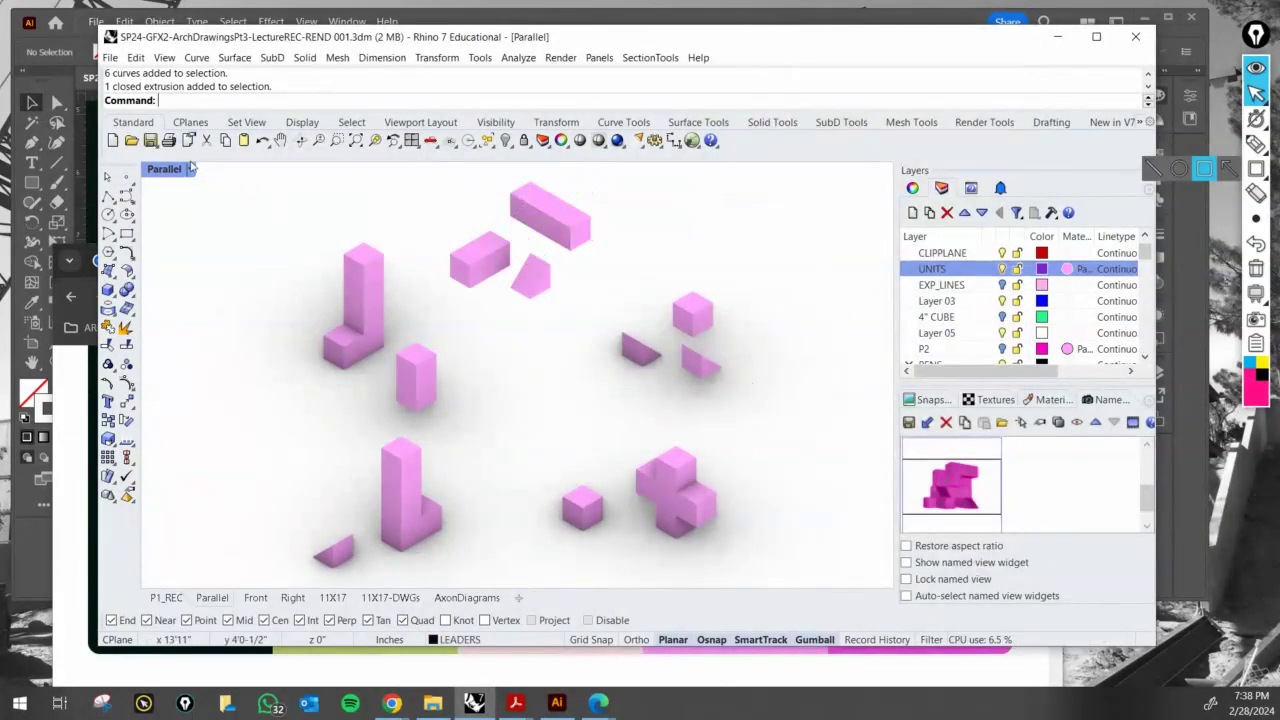
- Run ViewCaptureToFile on the Parallel viewport at viewport resolution with a transparent background
click(110, 58)
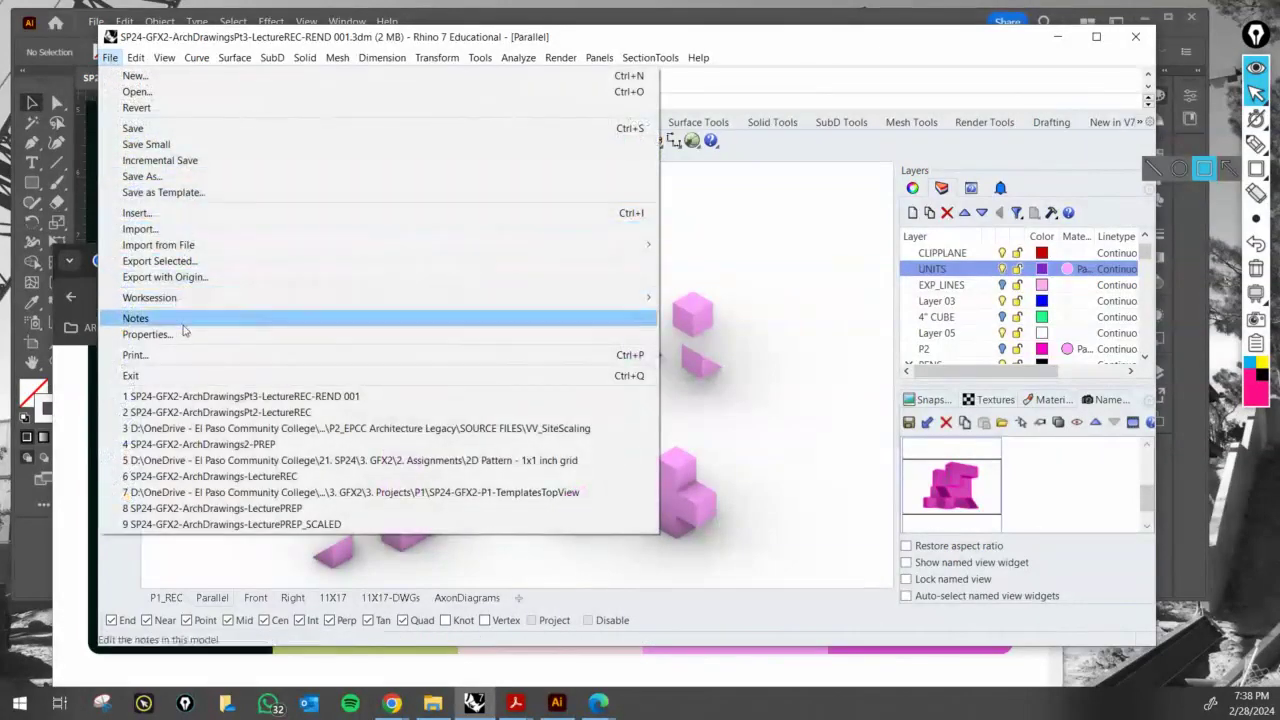
key(Escape)
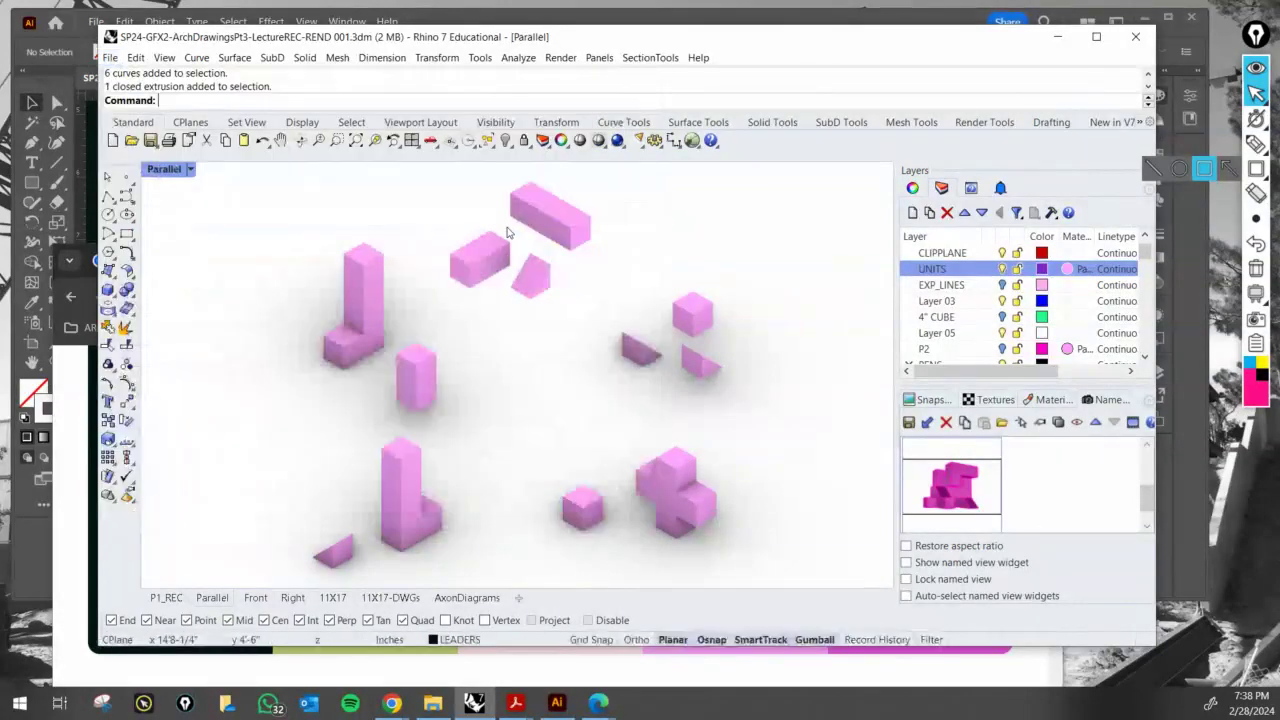
text(CapTUR)
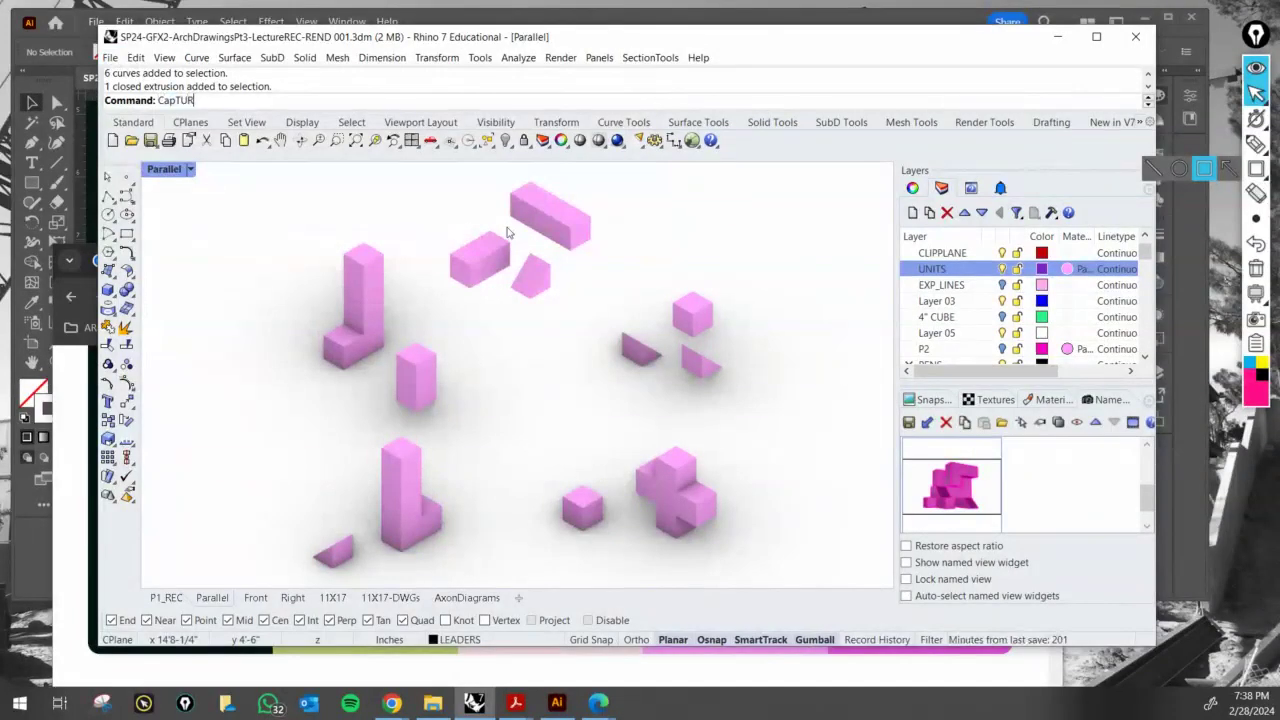
text(E)
key(Down)
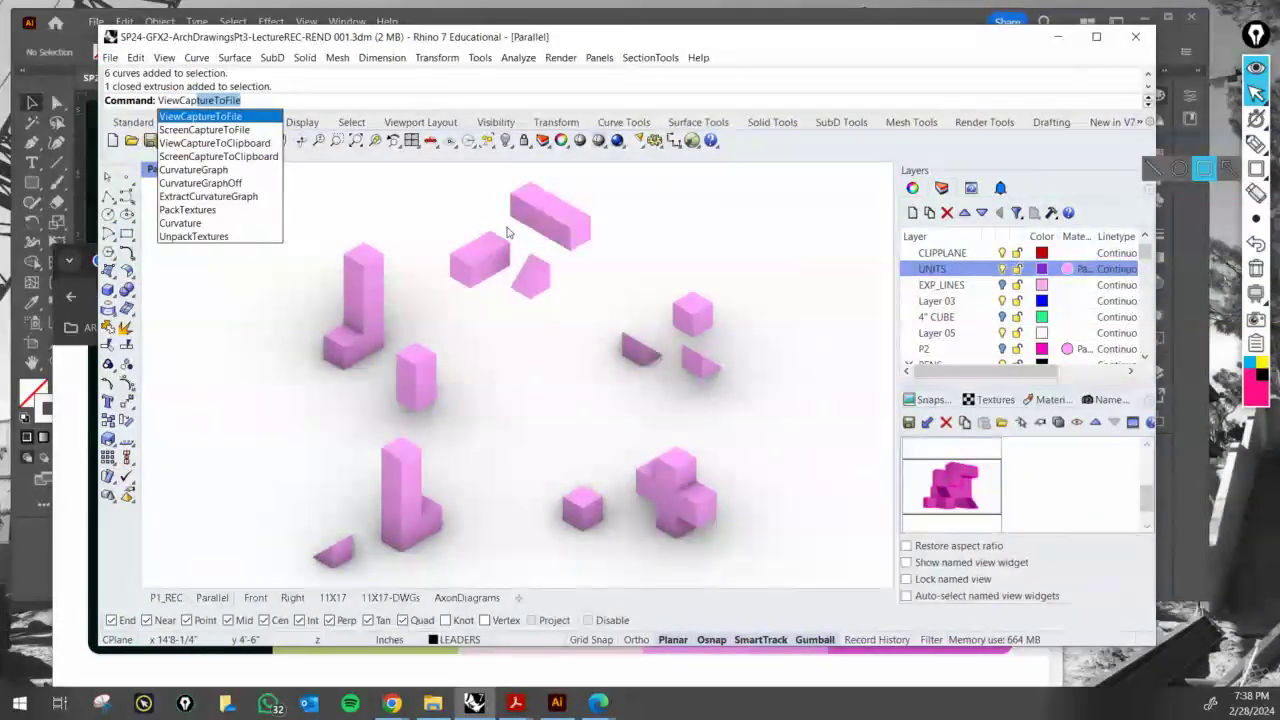
key(Return)
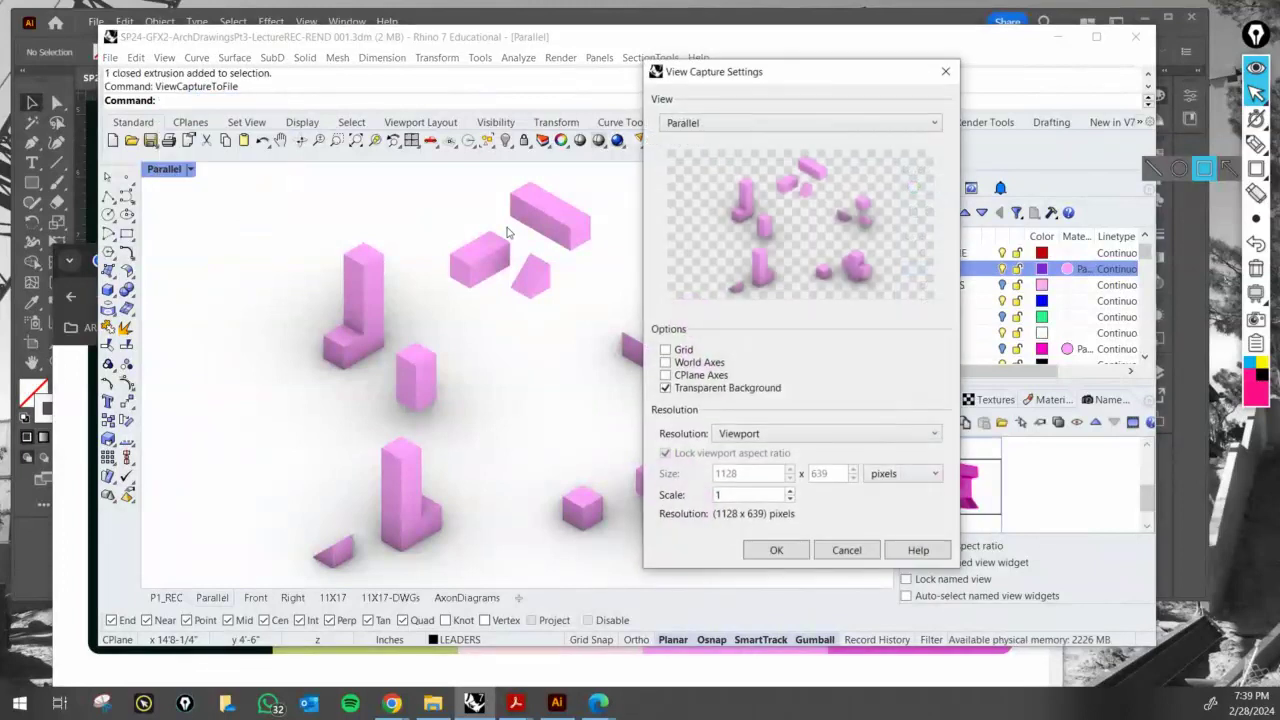
key(Return)
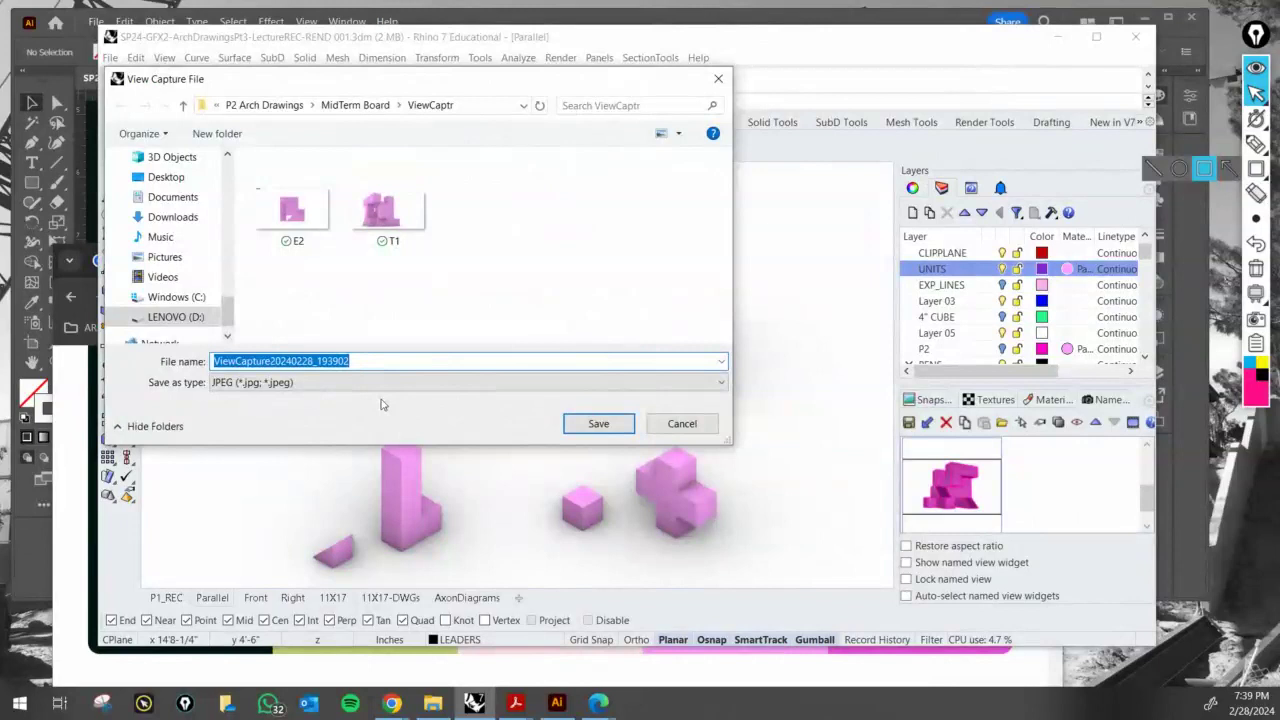
- Save the view capture as EXP_UnitsREC in the ViewCaptr folder
text(EX)
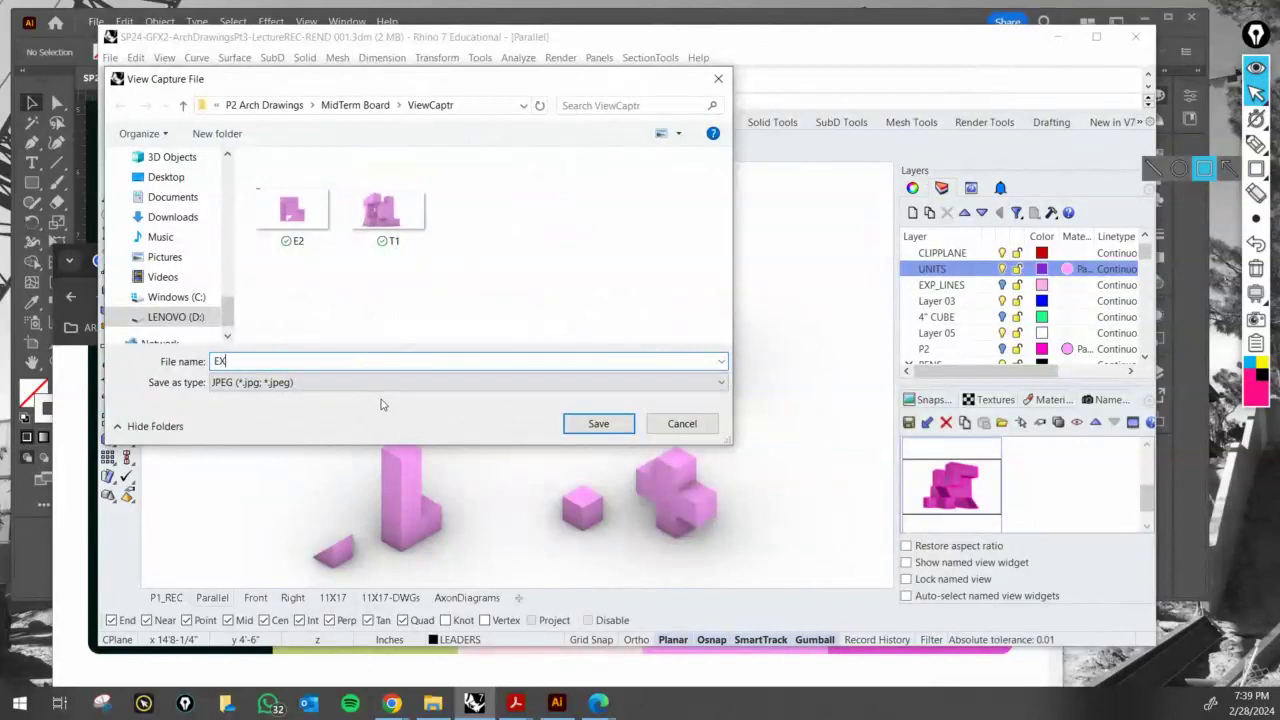
text(P)
key(BackSpace)
key(BackSpace)
key(BackSpace)
text(EXP_)
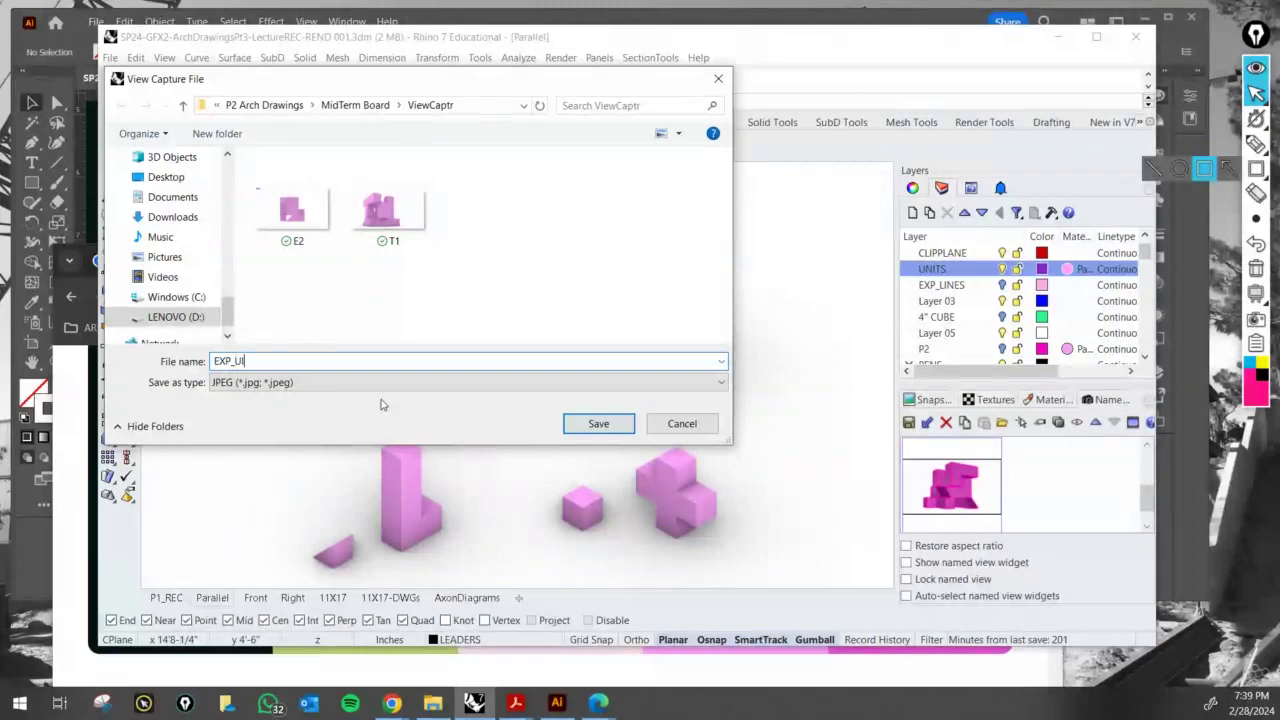
text(UnitsREC)
key(Return)
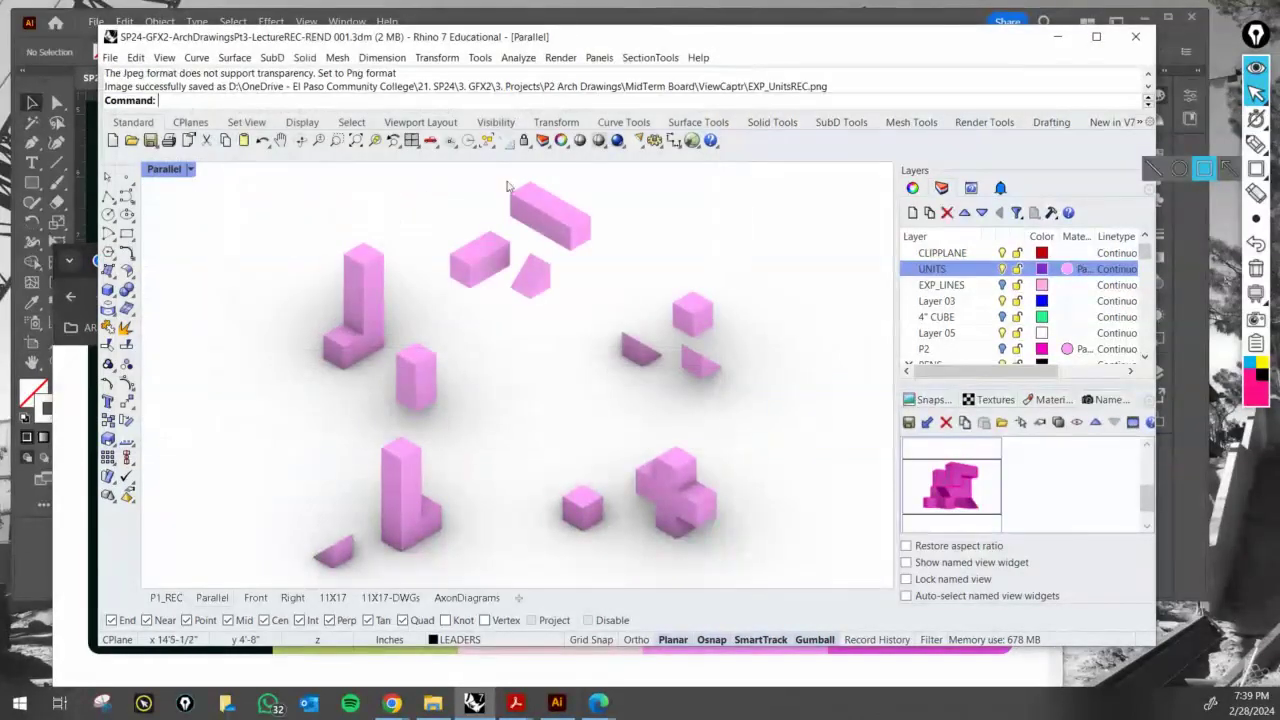
- Switch to Illustrator and select the exploded axonometric group on the dark artboard, expanding its AXON layer
click(1175, 285)
alt+scroll(575, 315, down, 3)
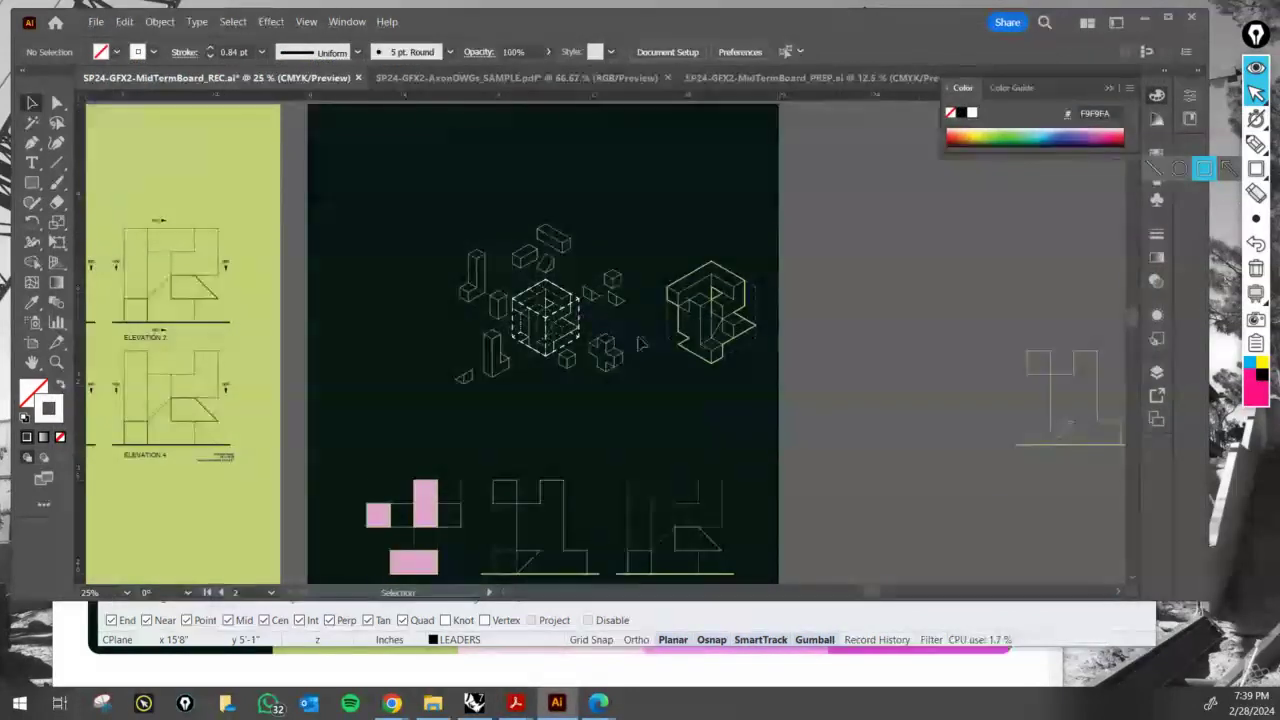
click(600, 293)
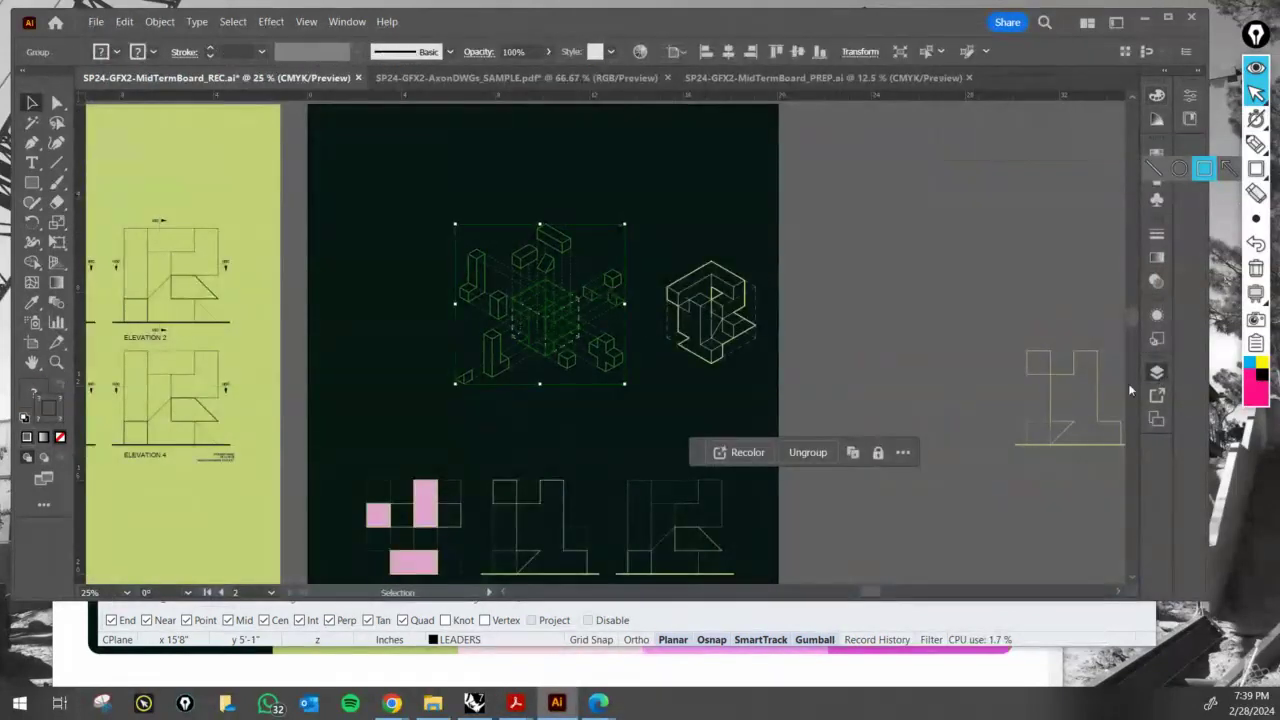
click(1157, 372)
click(979, 421)
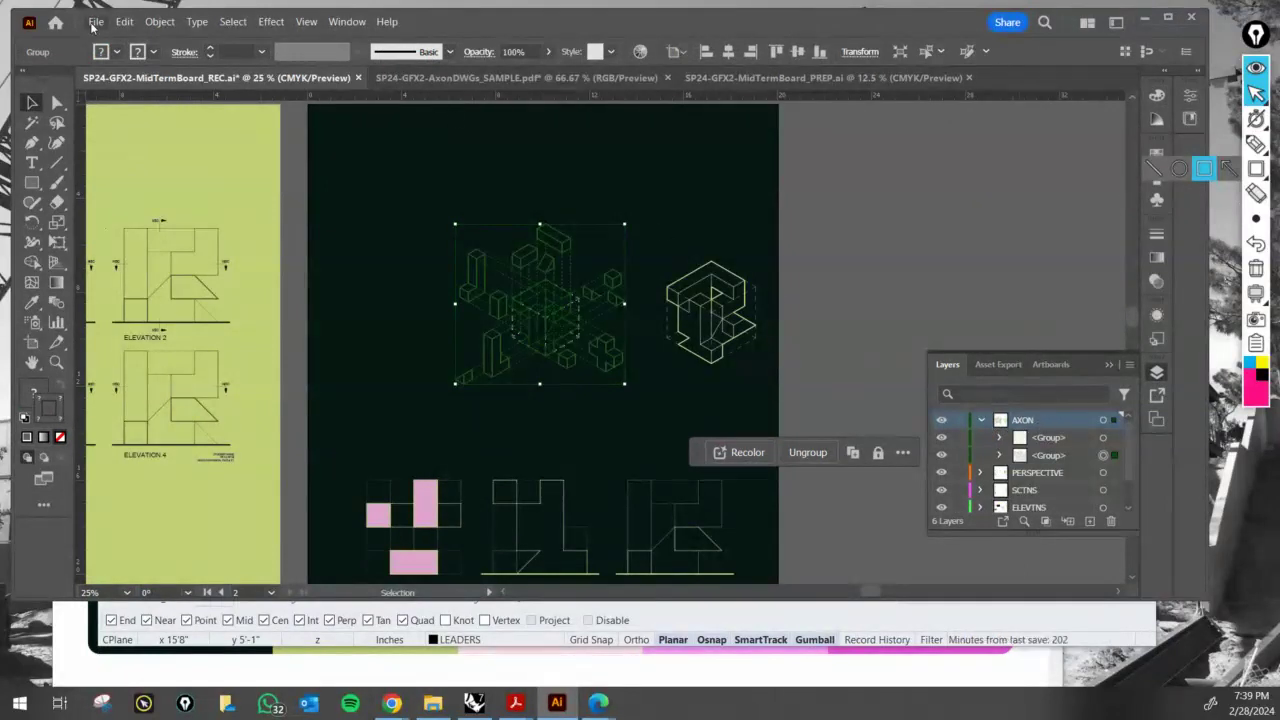
- Place the EXP_UnitsREC image on the AXON layer over the exploded axonometric
click(97, 22)
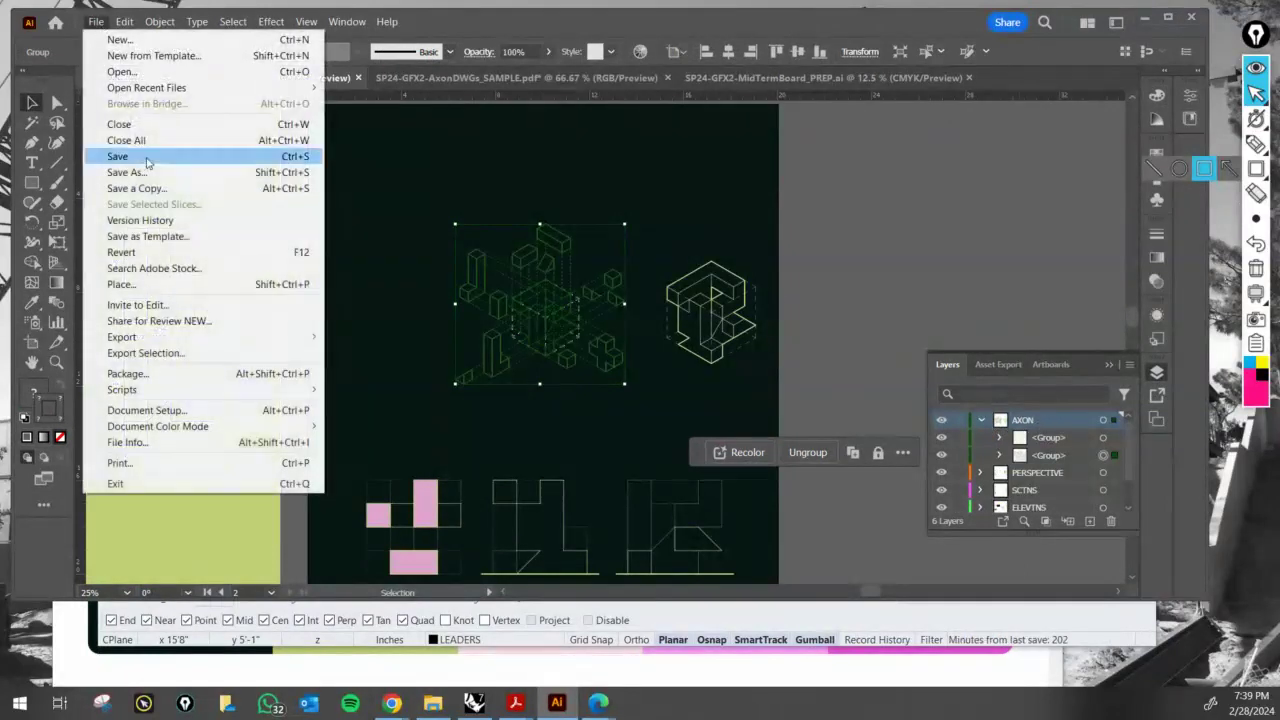
click(163, 284)
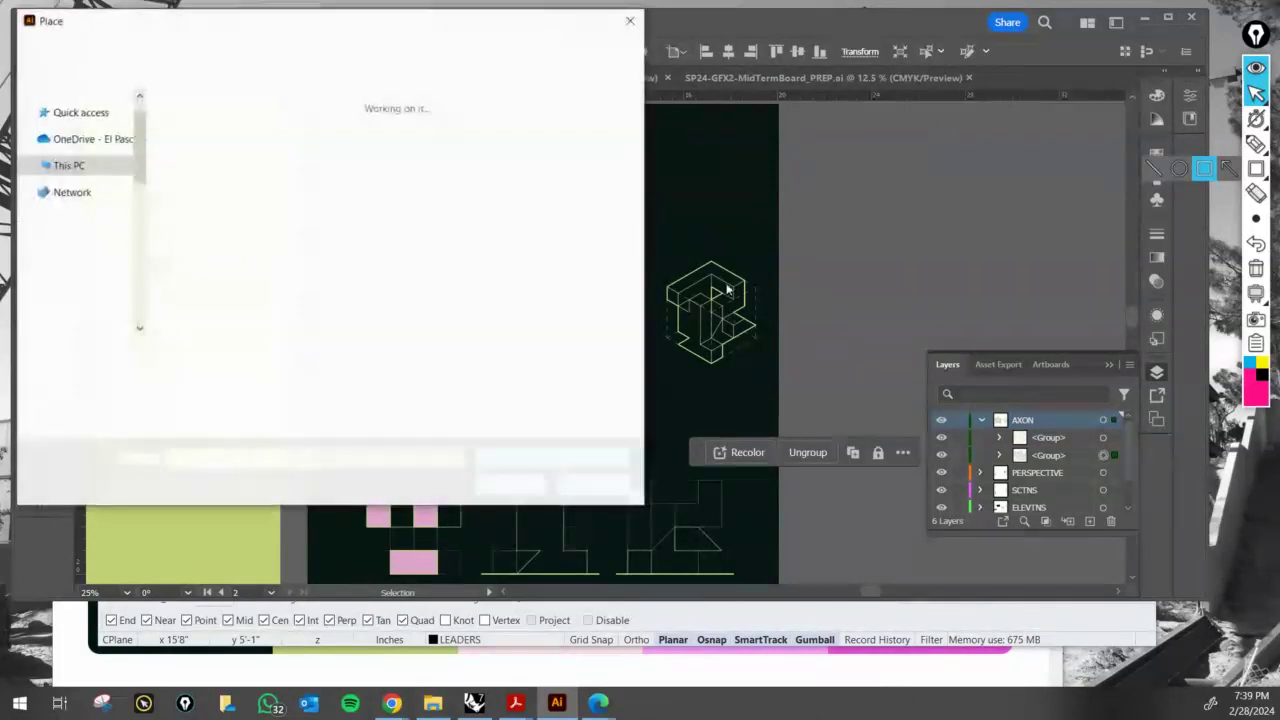
click(505, 166)
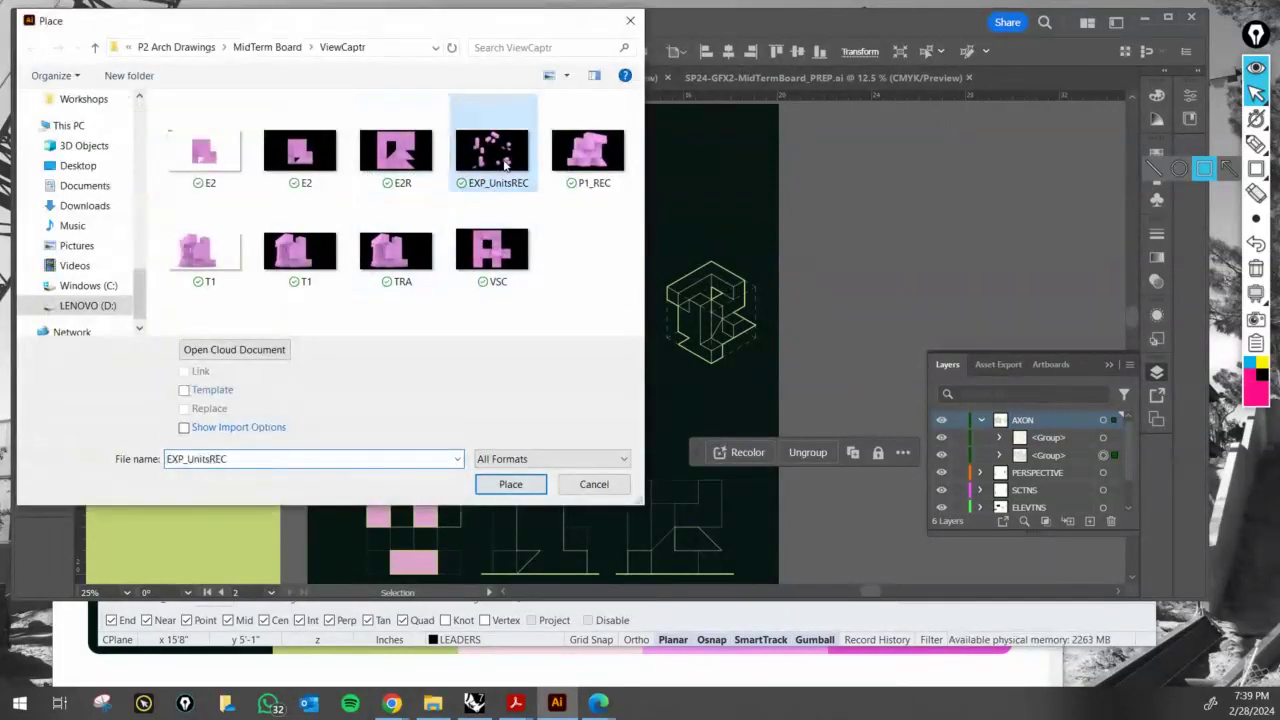
click(510, 484)
click(438, 188)
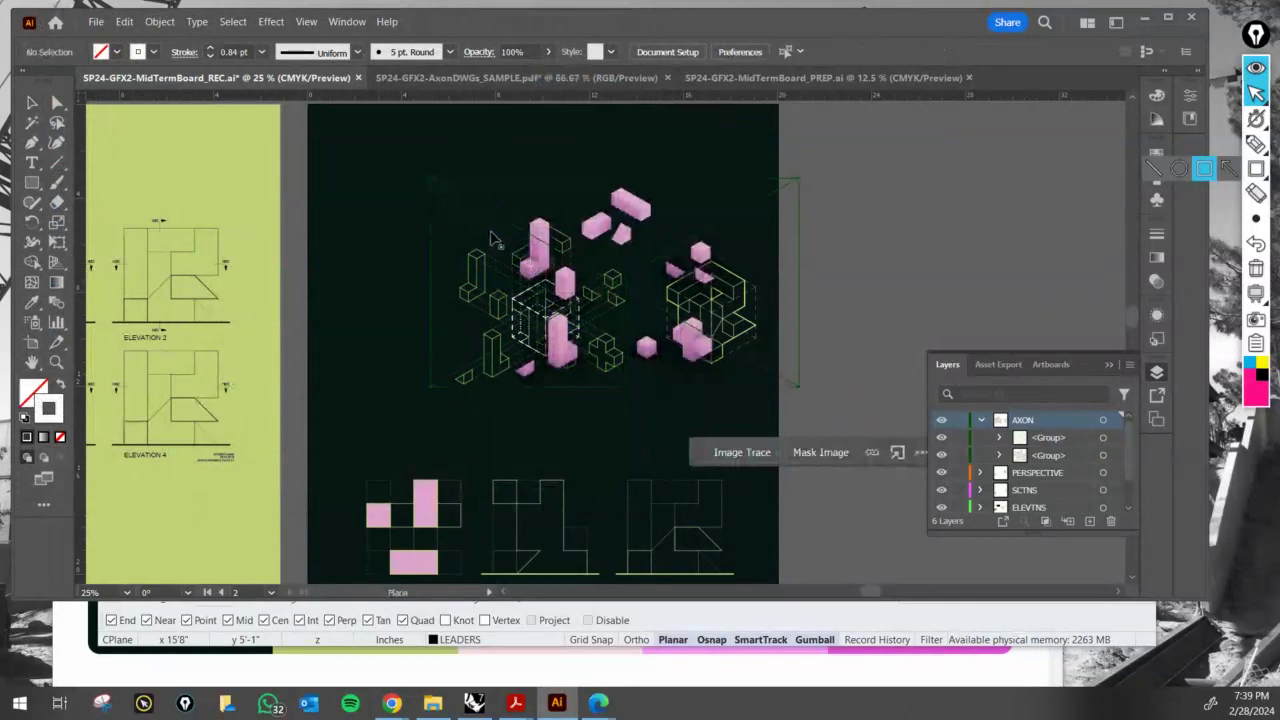
- Reorder the placed render beneath the two line-drawing groups in the AXON layer and clear the selection
key(ctrl+plus)
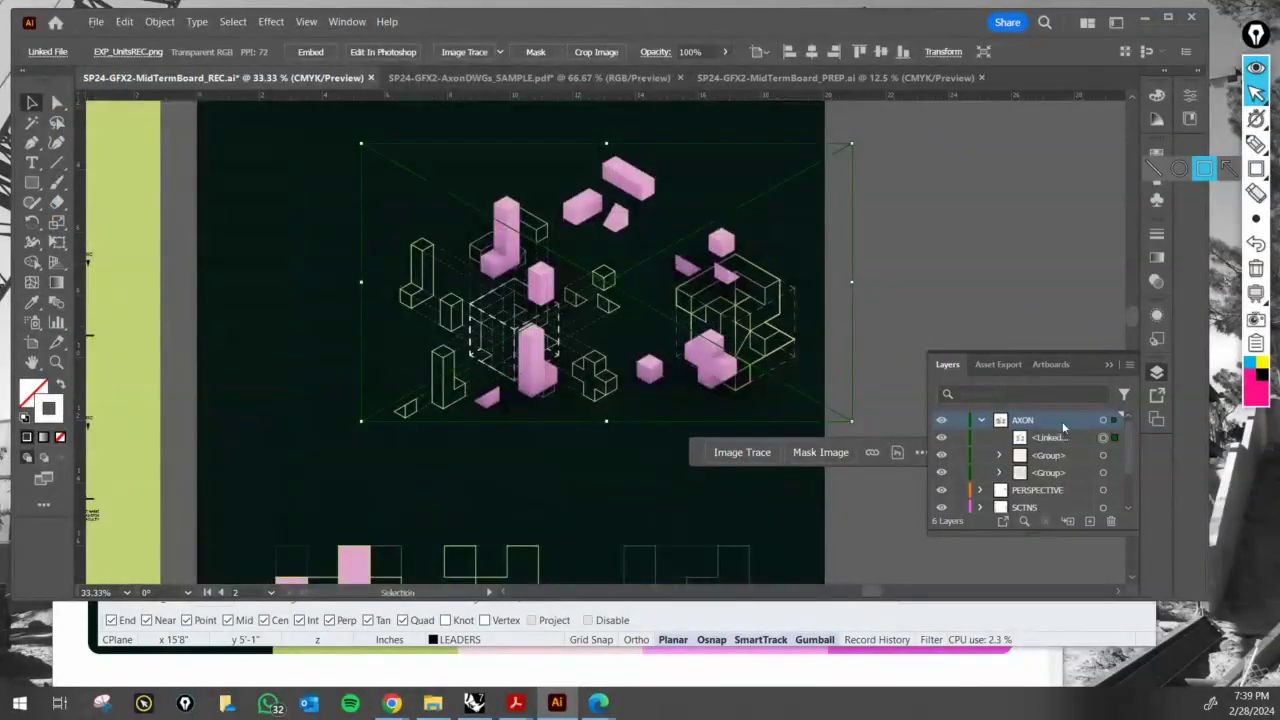
drag(1058, 444, 1047, 484)
key(ctrl+shift+a)
- Move the EXP_UnitsREC render over the exploded axonometric and scale it down proportionally to roughly match the linework
drag(497, 369, 568, 329)
alt+scroll(547, 333, up, 1)
drag(563, 376, 444, 390)
drag(623, 291, 557, 475)
shift+drag(924, 175, 834, 228)
scroll(281, 568, down, 1)
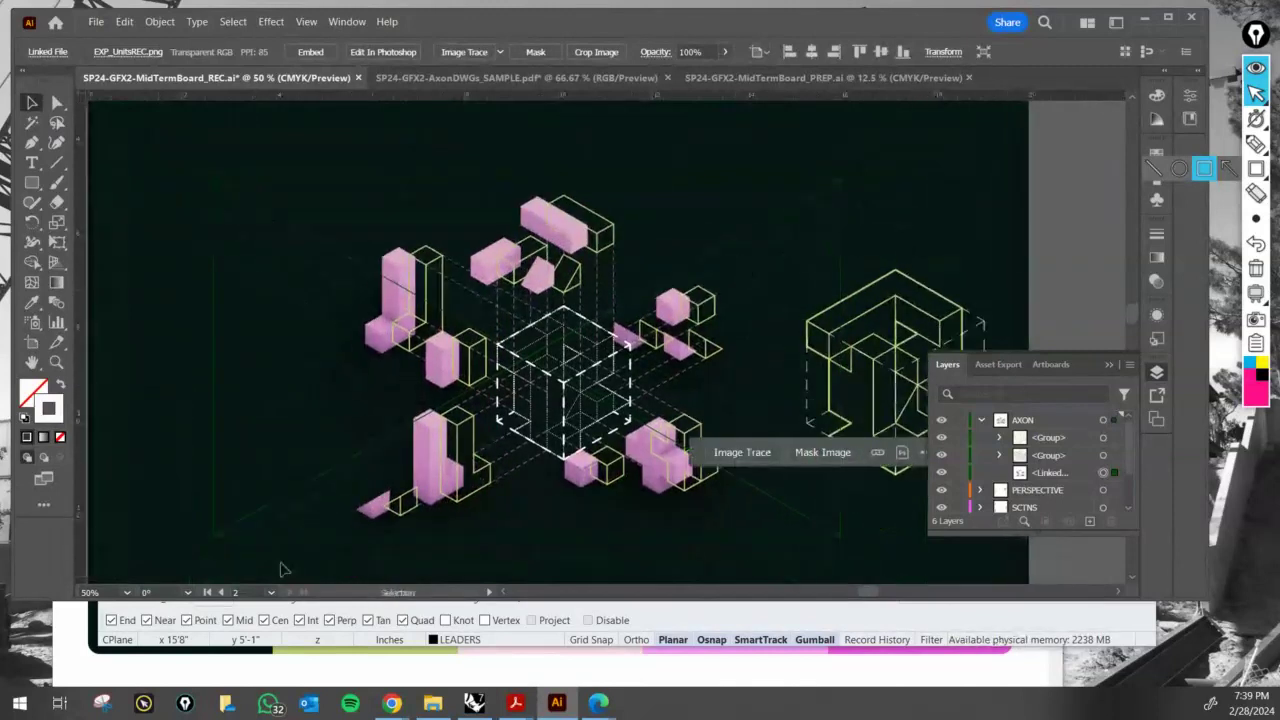
- Refine the render's proportional size from two opposite corners and shift it so the pink units fill the exploded outlines
shift+drag(222, 537, 233, 523)
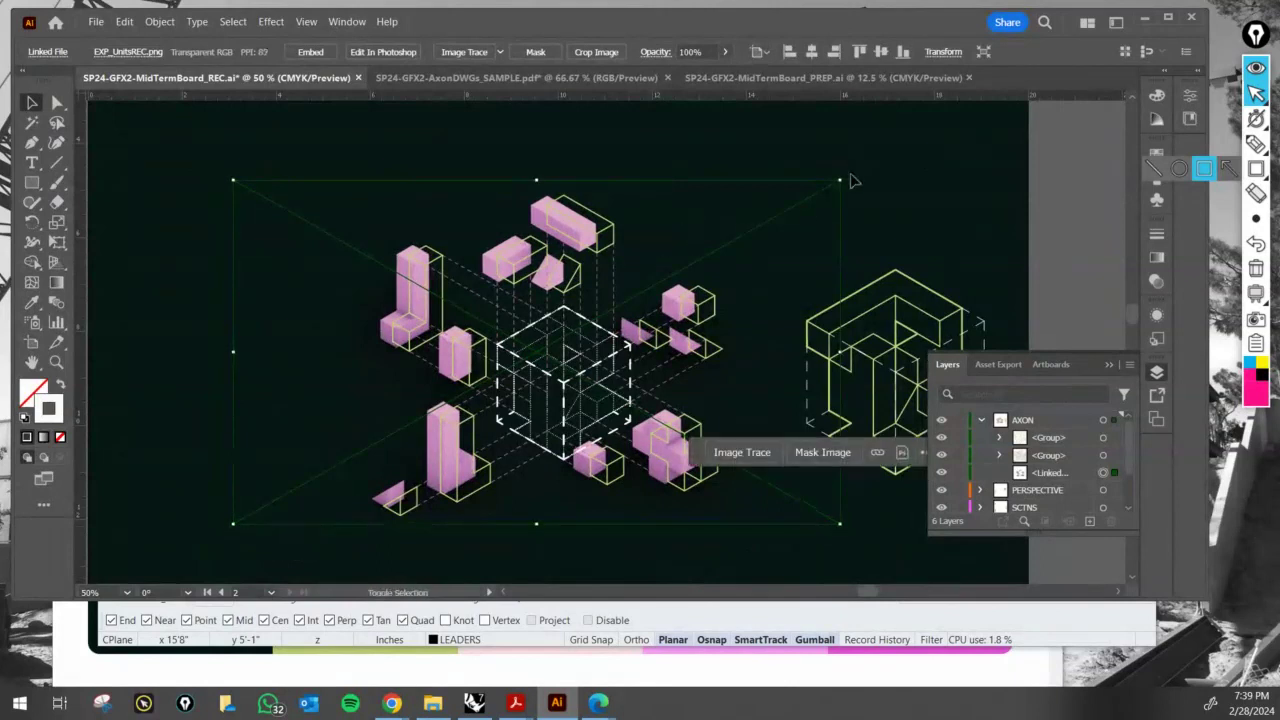
shift+drag(851, 181, 869, 174)
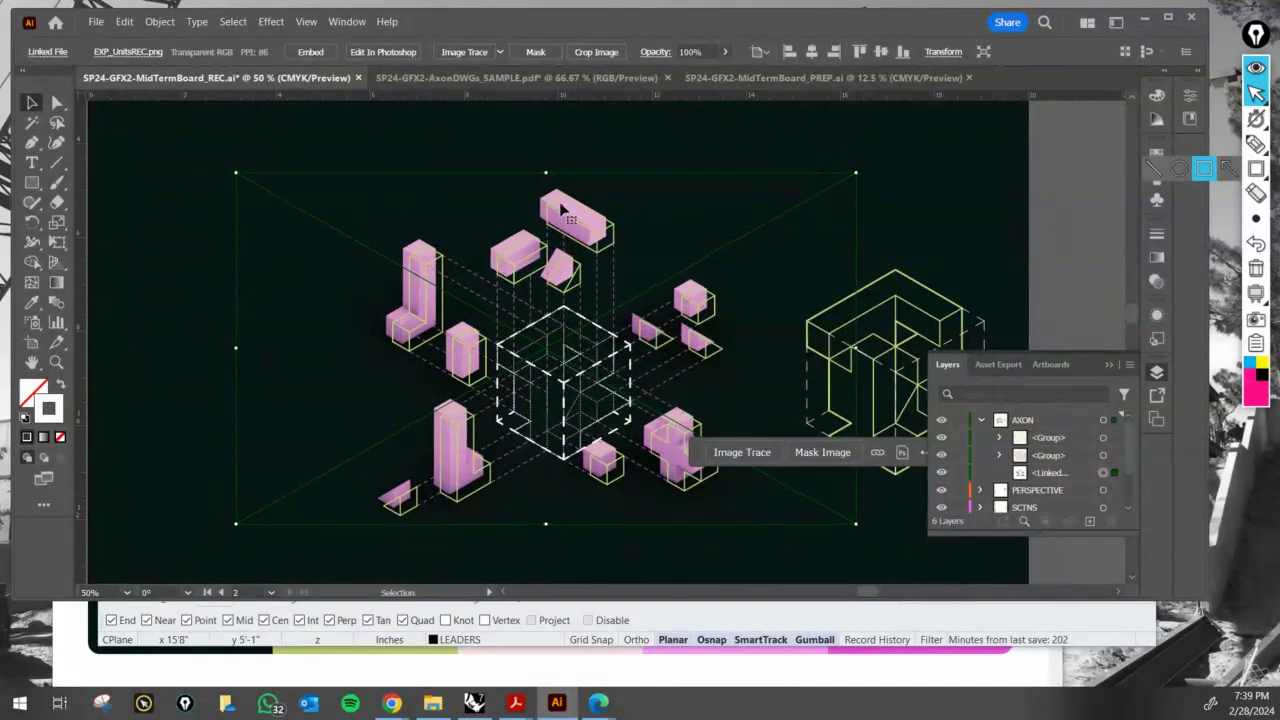
drag(562, 208, 597, 237)
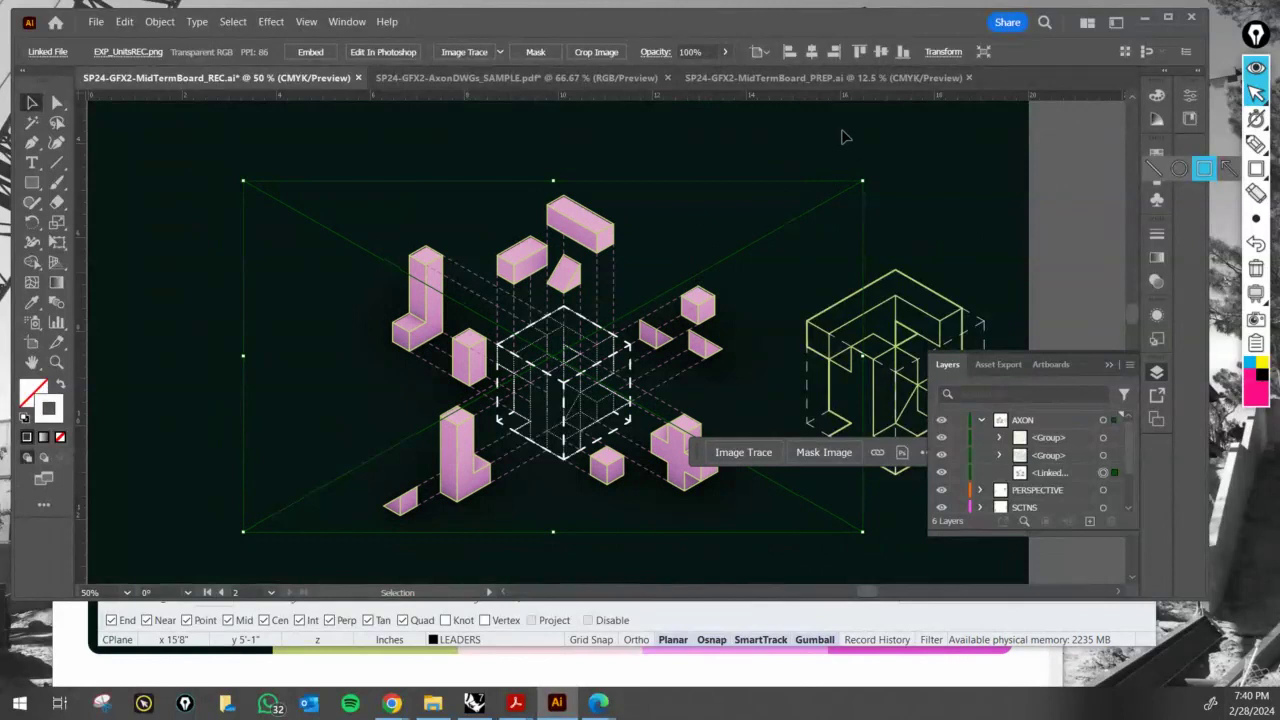
- Fine-tune the render's upper corner against the unit outlines, undoing the overscaled attempt, and clear the selection
alt+scroll(842, 137, up, 3)
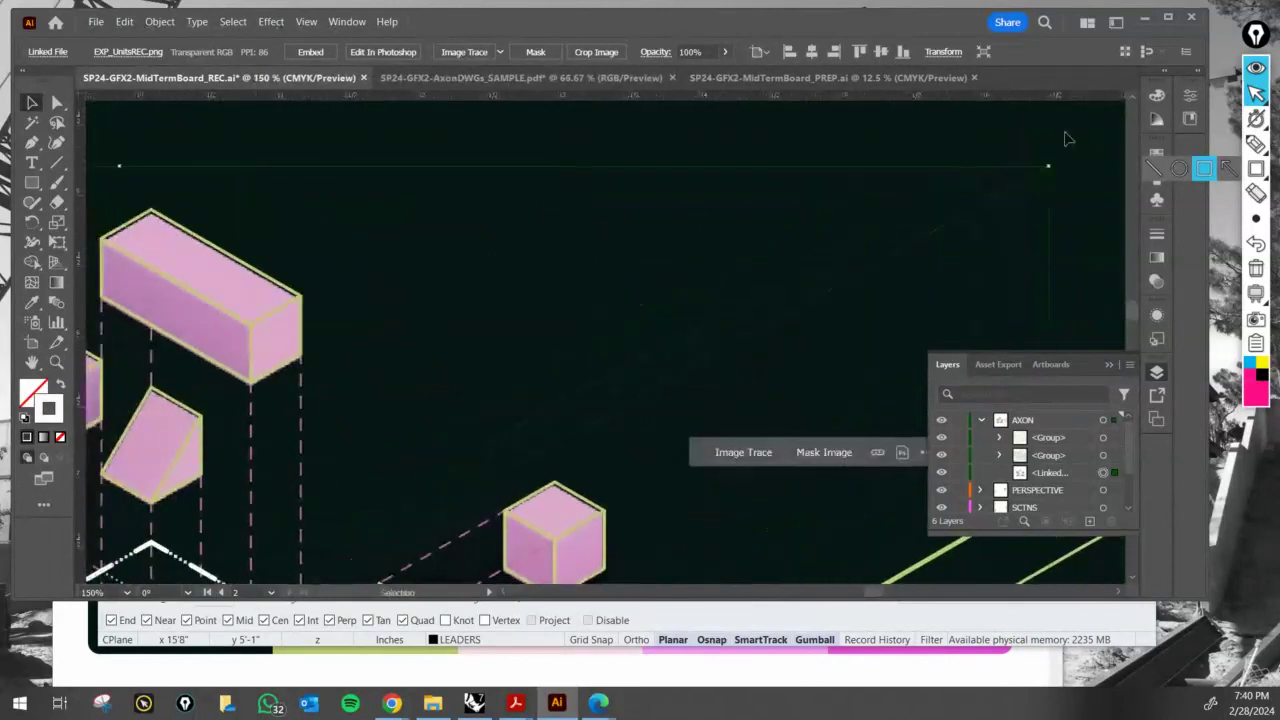
drag(1048, 165, 1057, 162)
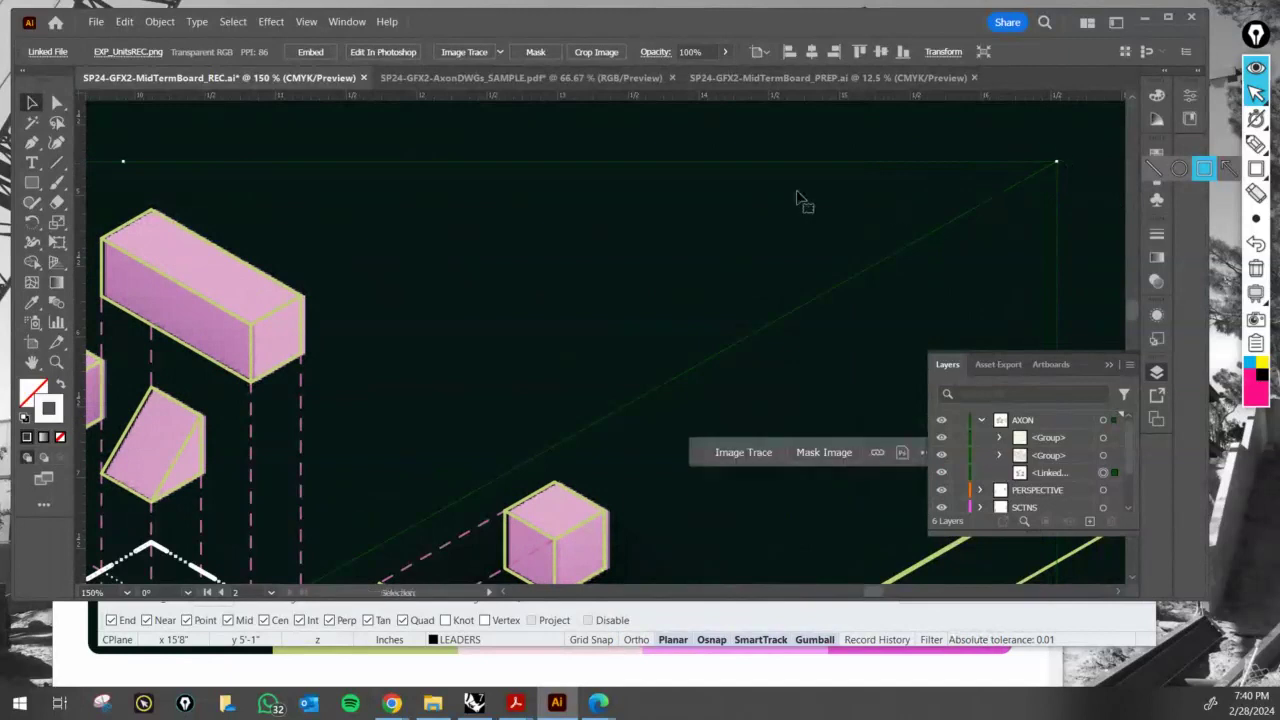
key(ctrl+z)
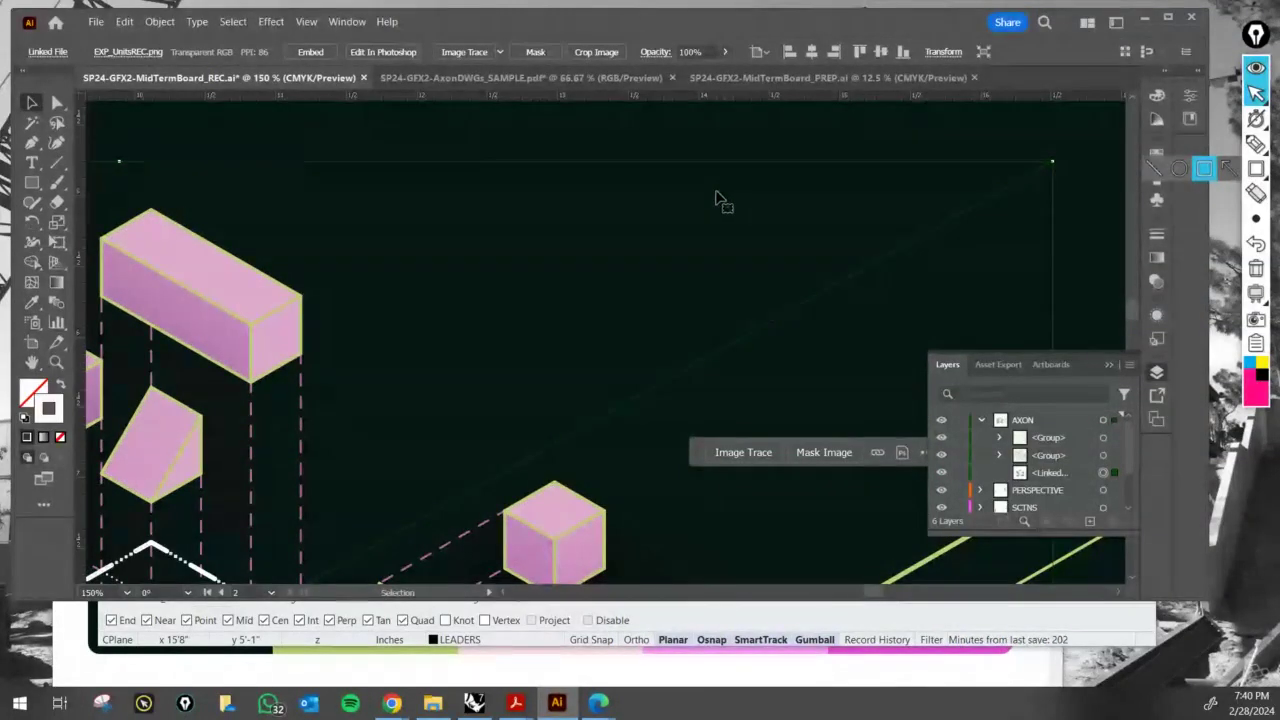
key(ctrl+0)
click(884, 166)
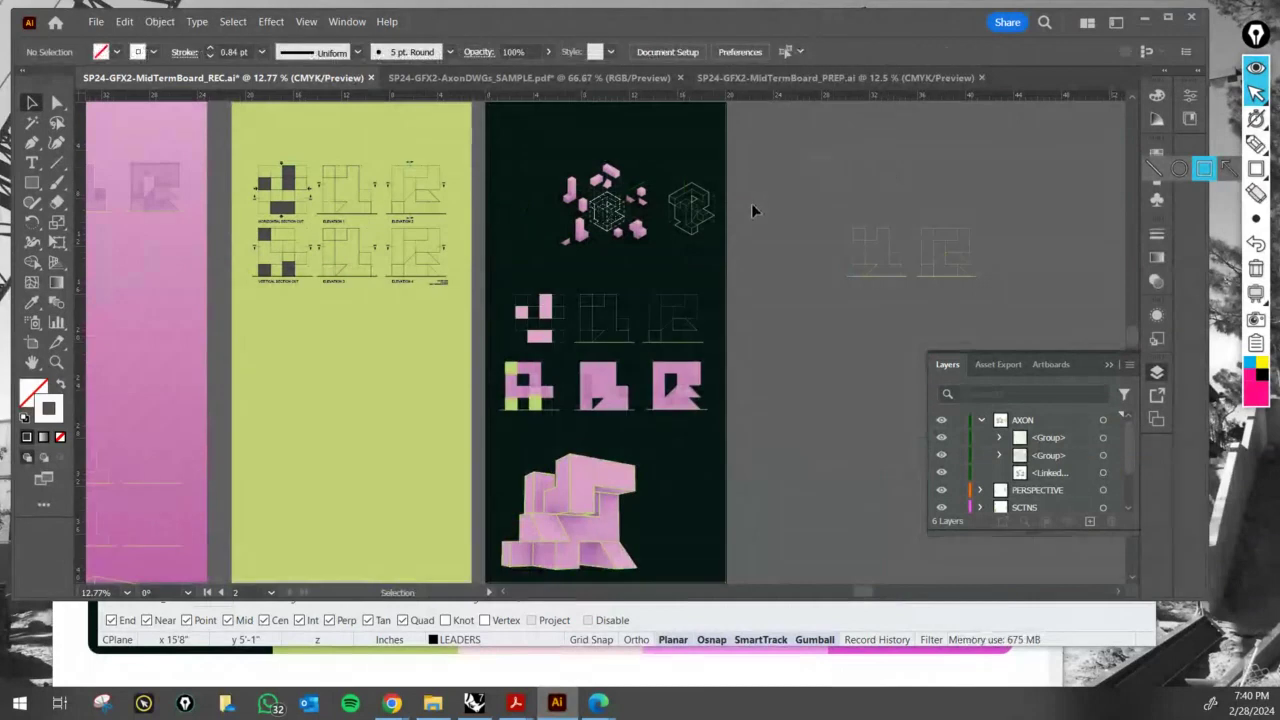
- Examine the render's alignment with the exploded axonometric up close and review the whole dark artboard's composition
alt+scroll(678, 230, up, 2)
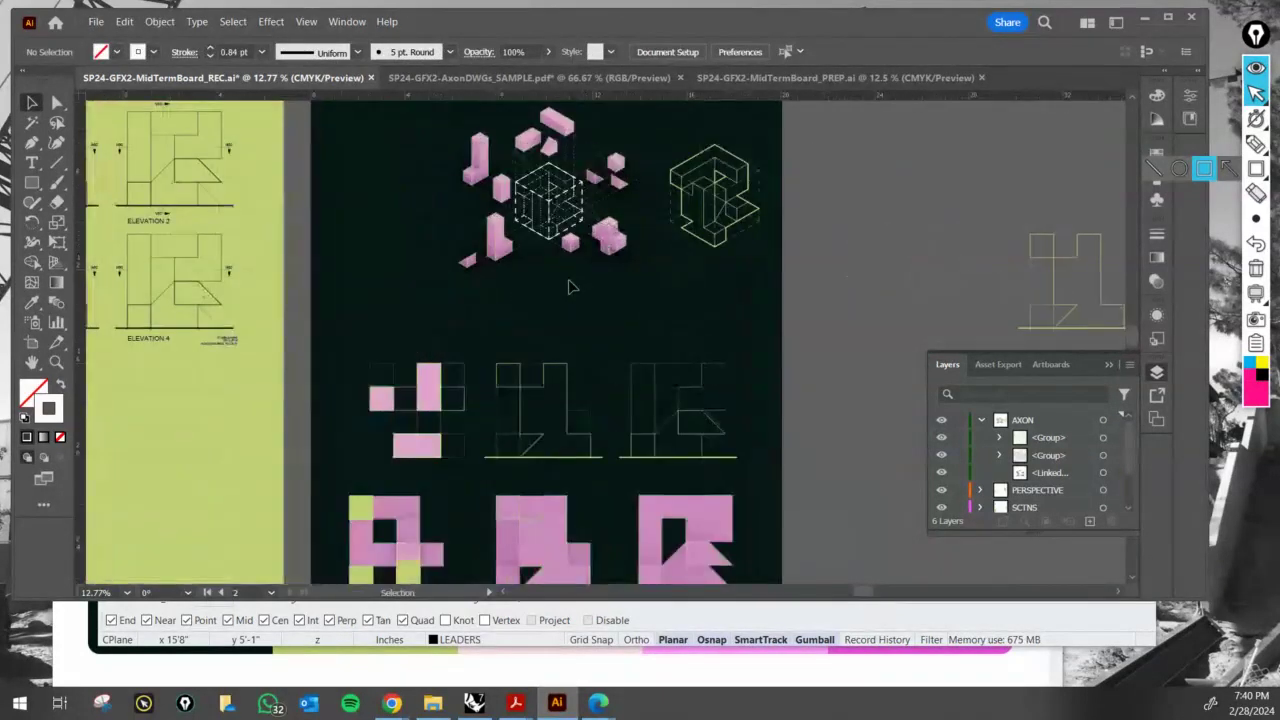
alt+scroll(568, 287, up, 5)
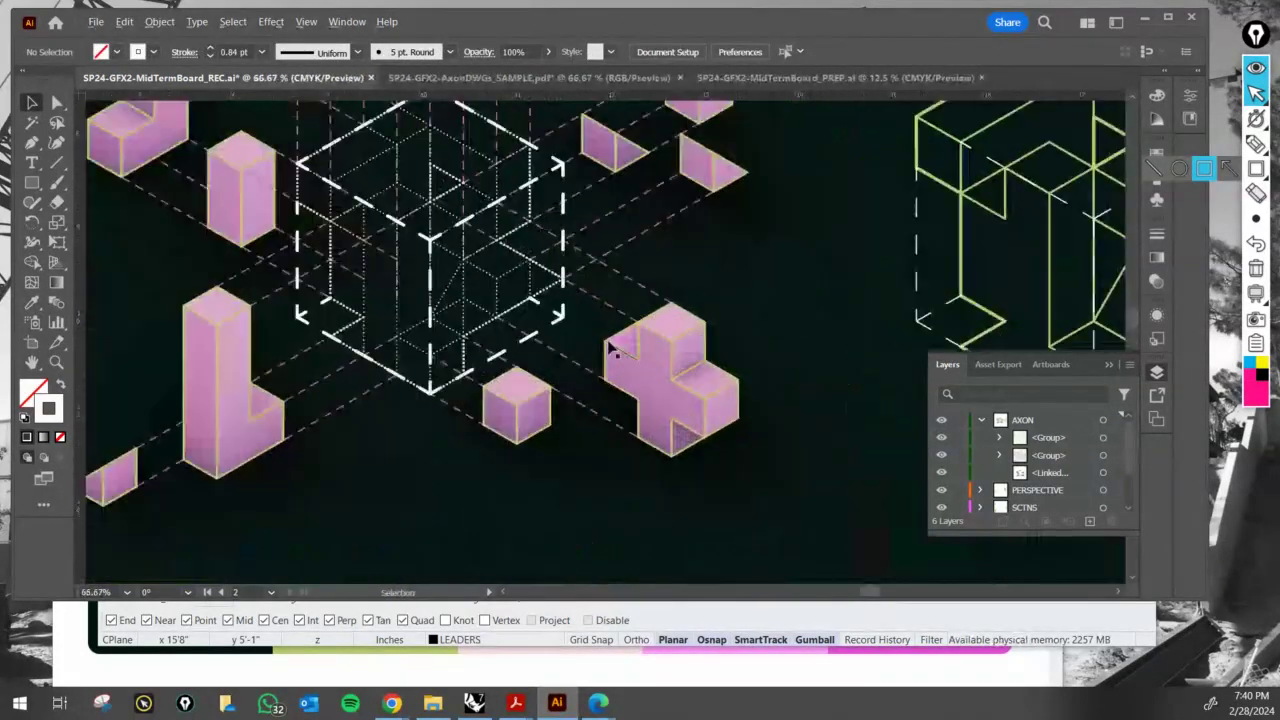
alt+scroll(615, 365, down, 2)
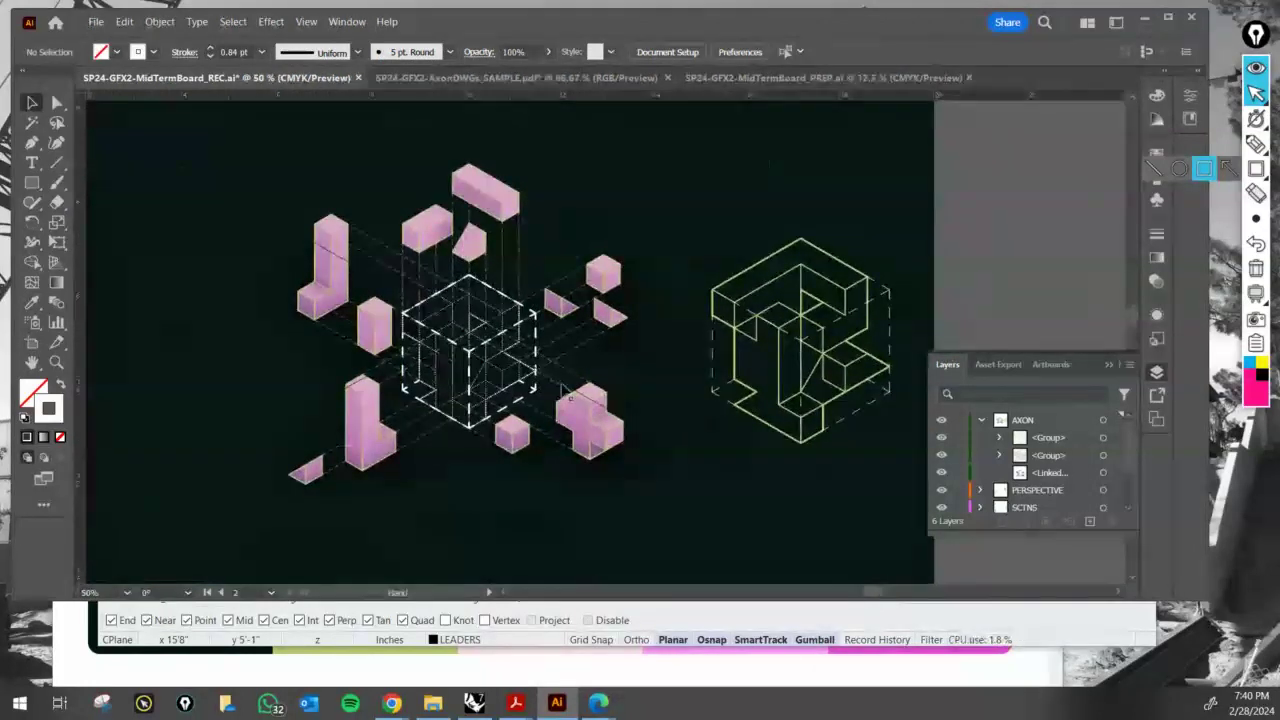
alt+scroll(851, 283, down, 3)
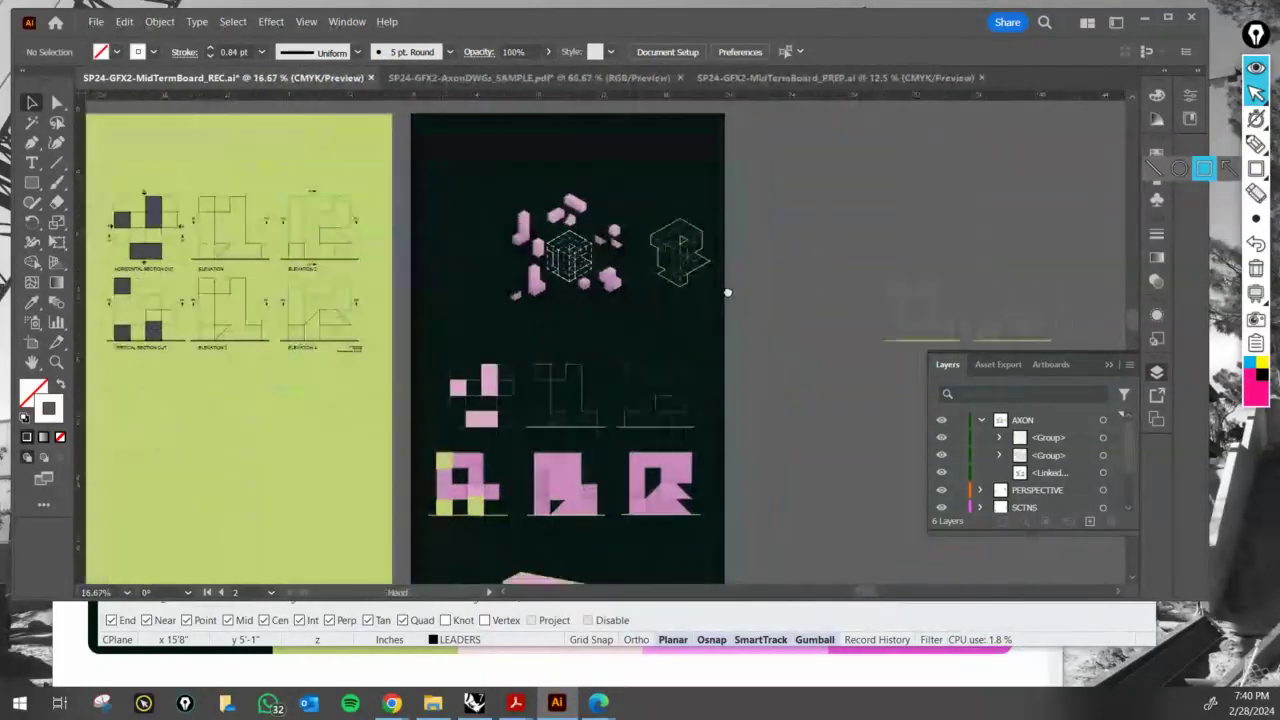
scroll(715, 298, down, 2)
alt+scroll(709, 301, down, 1)
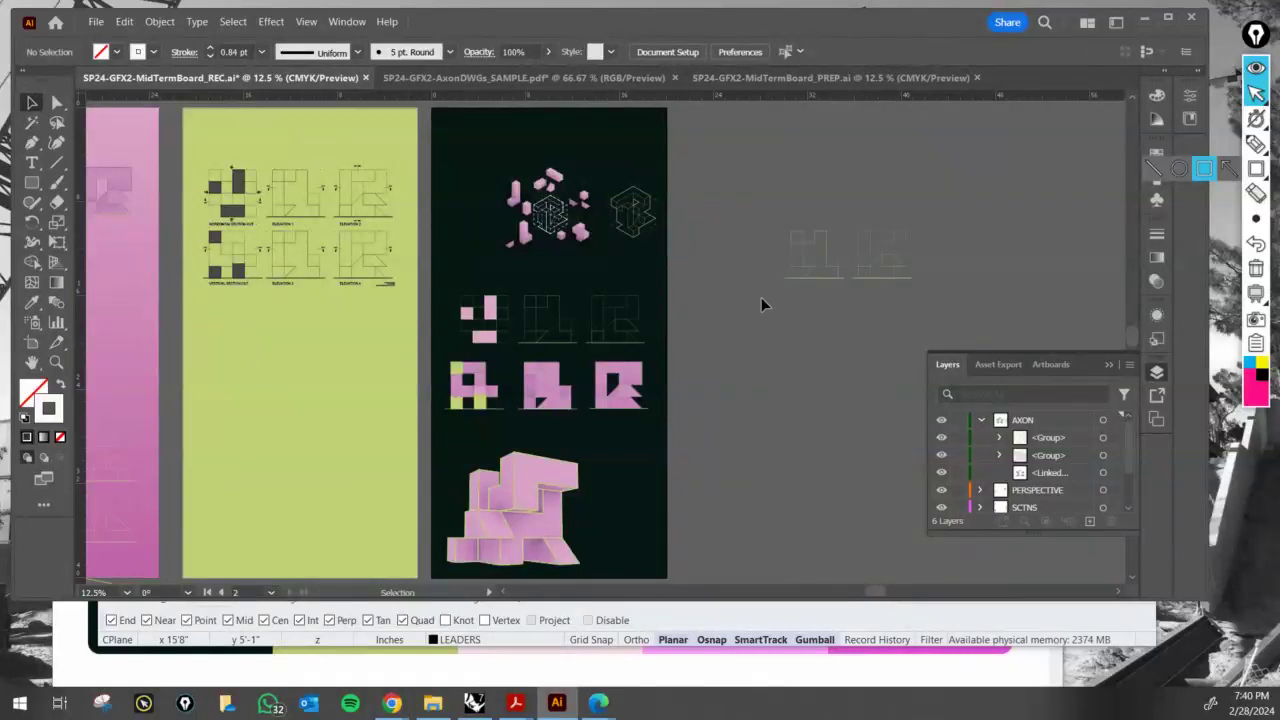
click(525, 500)
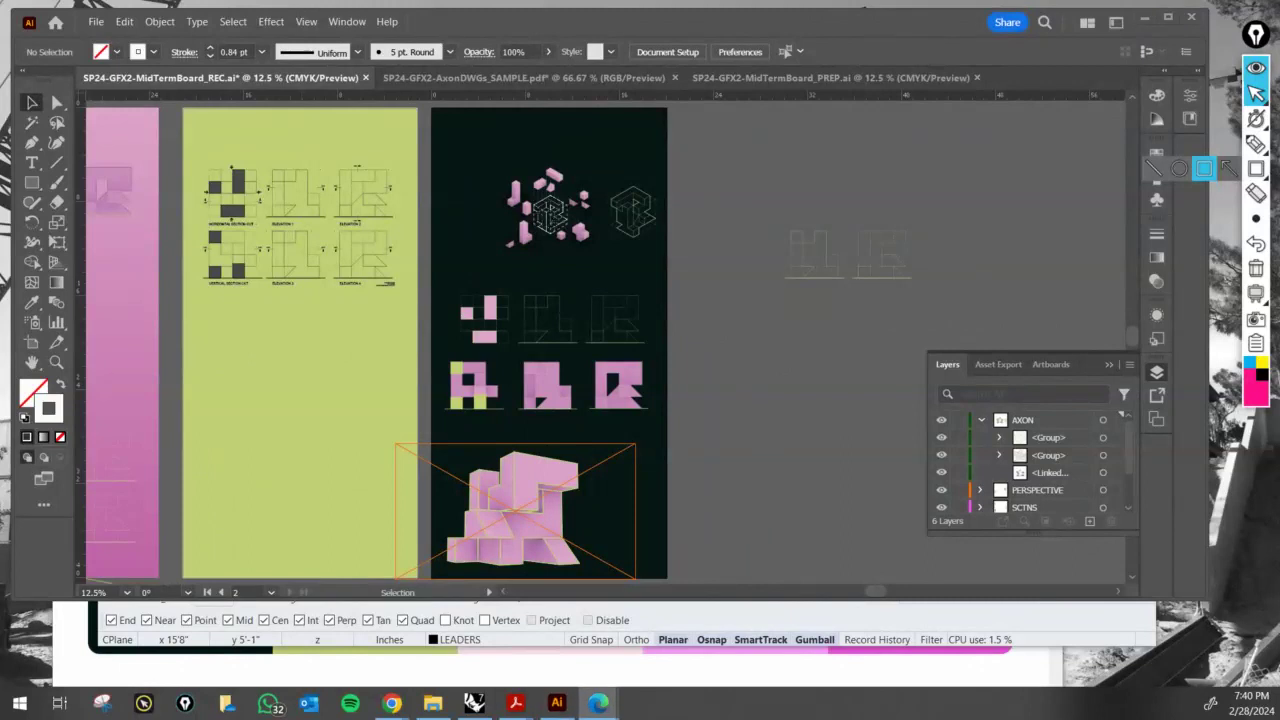